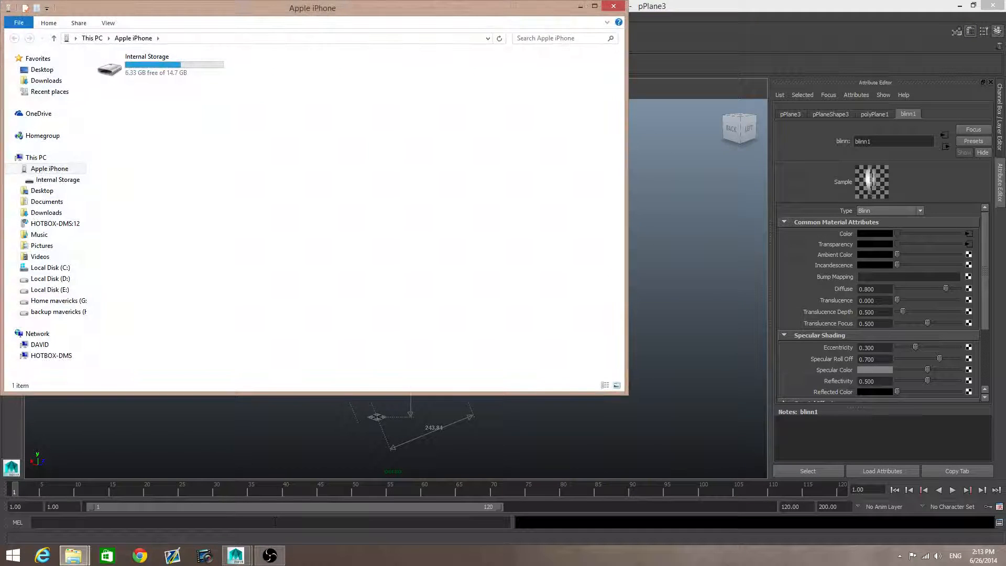
# Step: Close the Apple iPhone folder window and examine the basketball backstop's backboard, hoop and base from several angles
pyautogui.click(614, 6)
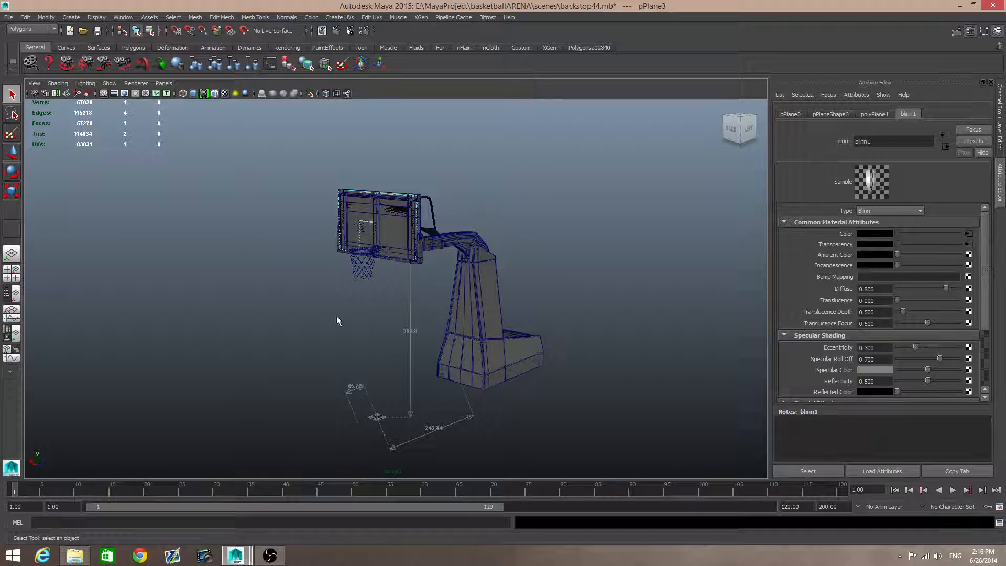
pyautogui.scroll(5, 454, 366)
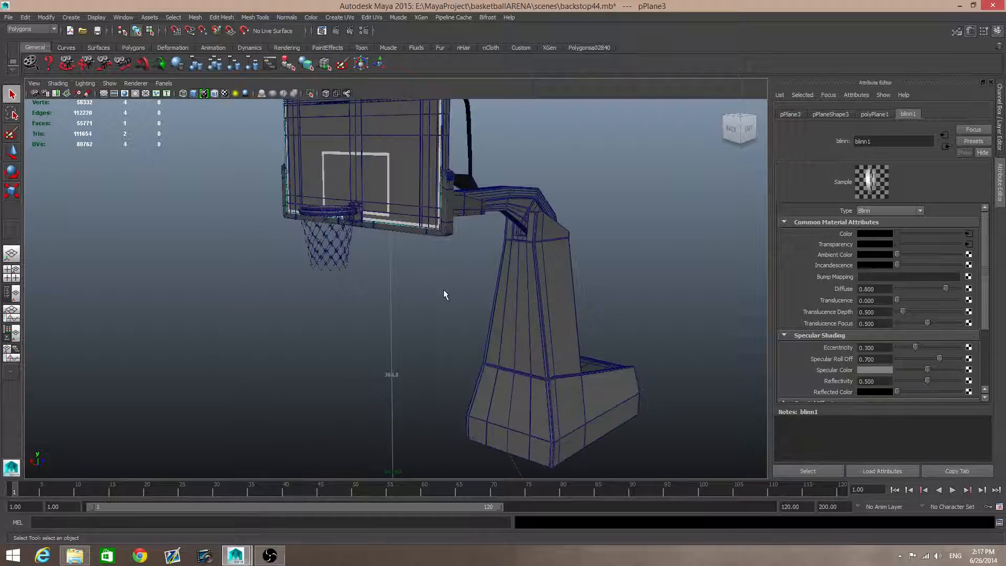
pyautogui.keyDown('alt'); pyautogui.moveTo(444, 289); pyautogui.dragTo(456, 360, button='middle'); pyautogui.keyUp('alt')
pyautogui.keyDown('alt'); pyautogui.moveTo(457, 361); pyautogui.dragTo(474, 331); pyautogui.keyUp('alt')
pyautogui.scroll(6, 512, 314)
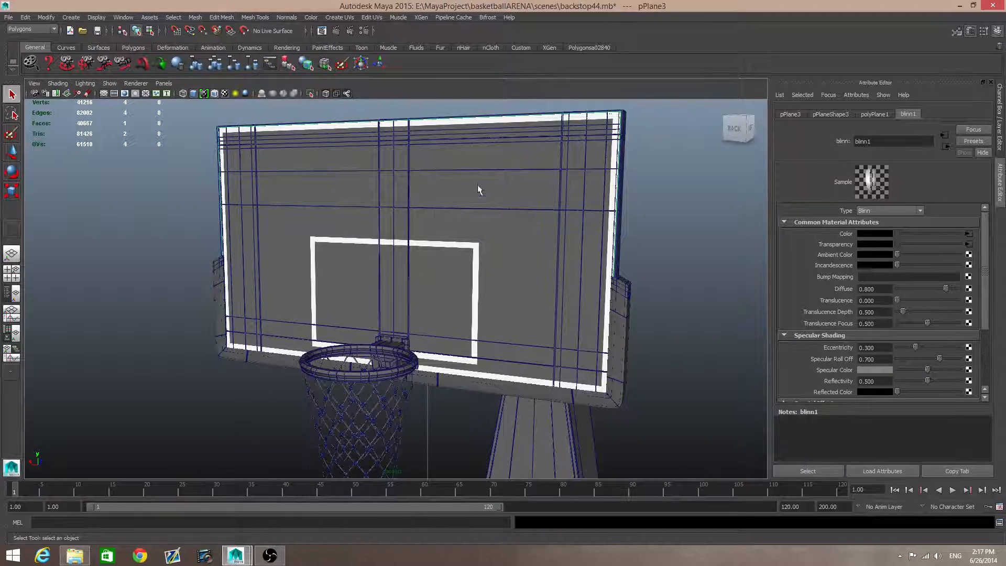
pyautogui.keyDown('alt'); pyautogui.moveTo(454, 337); pyautogui.dragTo(472, 261); pyautogui.keyUp('alt')
pyautogui.keyDown('alt'); pyautogui.moveTo(331, 274); pyautogui.dragTo(426, 292); pyautogui.keyUp('alt')
pyautogui.keyDown('alt'); pyautogui.moveTo(474, 299); pyautogui.dragTo(432, 324, button='right'); pyautogui.keyUp('alt')
pyautogui.moveTo(433, 327)
pyautogui.keyDown('alt'); pyautogui.mouseDown()
pyautogui.moveTo(362, 333)
pyautogui.moveTo(404, 310)
pyautogui.moveTo(410, 299)
pyautogui.moveTo(400, 285)
pyautogui.moveTo(364, 304)
pyautogui.moveTo(449, 325)
pyautogui.mouseUp(); pyautogui.keyUp('alt')
pyautogui.scroll(-5, 448, 325)
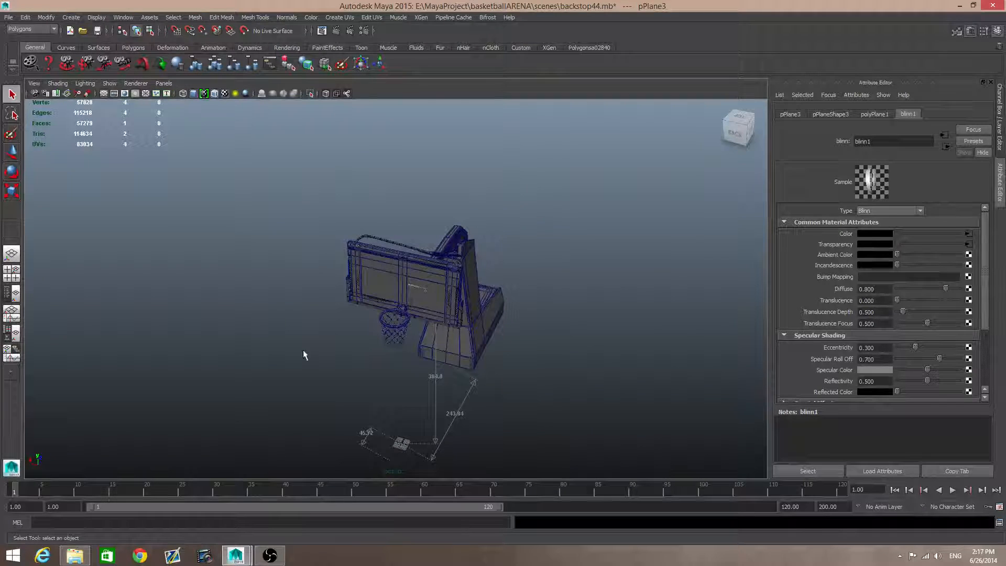
pyautogui.scroll(-2, 337, 285)
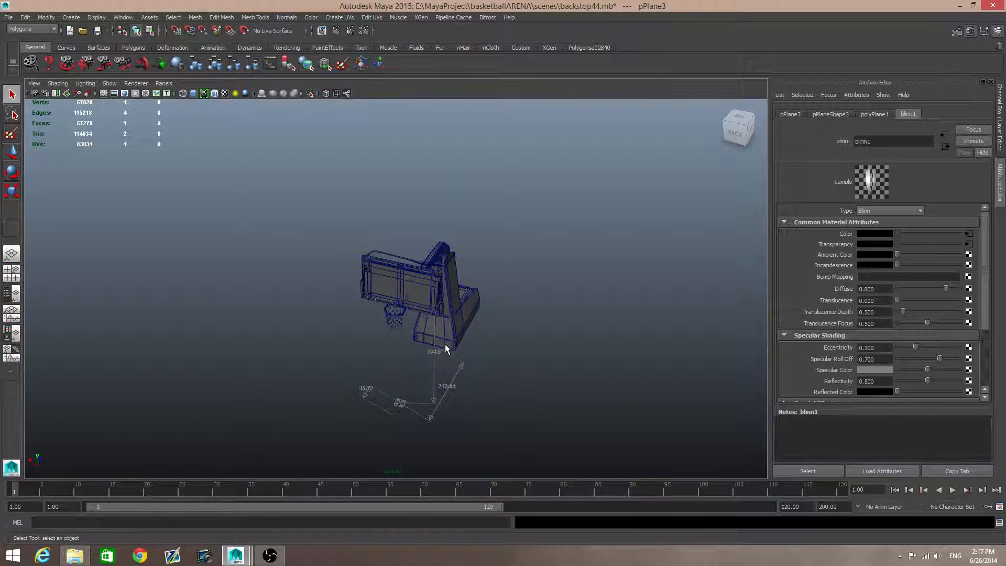
pyautogui.keyDown('alt'); pyautogui.moveTo(446, 350); pyautogui.dragTo(438, 288); pyautogui.keyUp('alt')
# Step: Show the Outliner beside the perspective view and delete locator1, locator2, locator3, distanceDimension1 and distanceDimension2
pyautogui.click(12, 293)
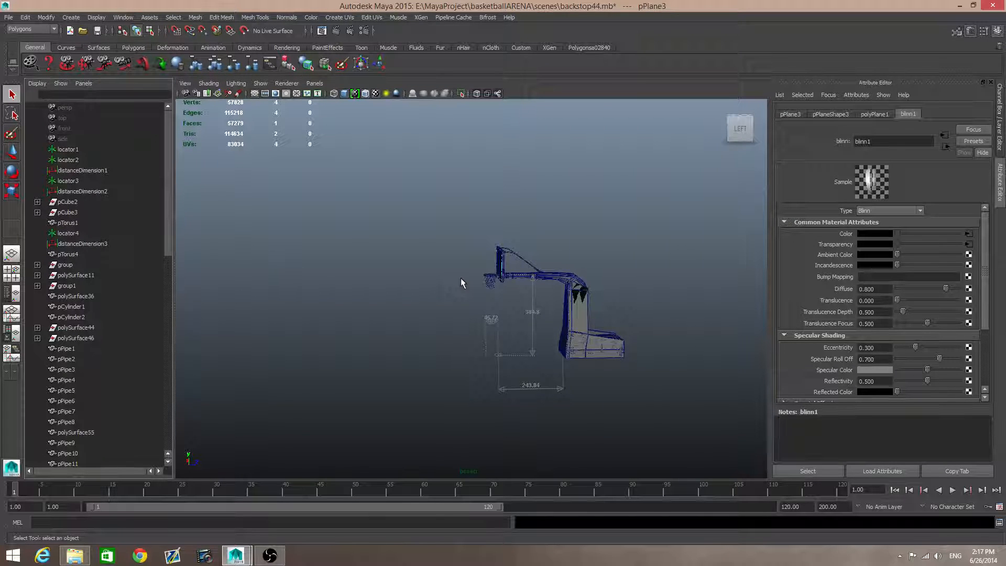
pyautogui.keyDown('alt'); pyautogui.moveTo(461, 281); pyautogui.dragTo(492, 264); pyautogui.keyUp('alt')
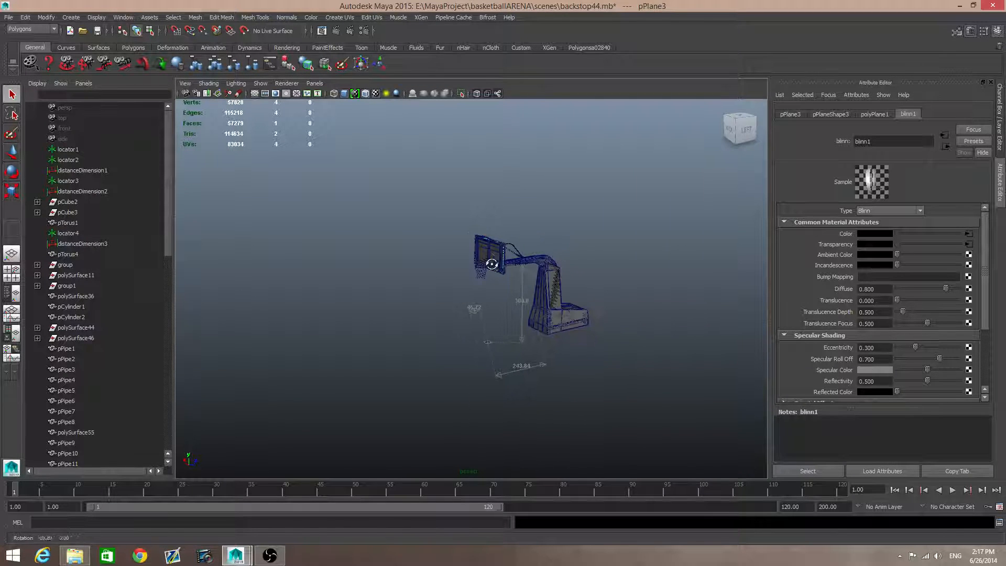
pyautogui.click(76, 161)
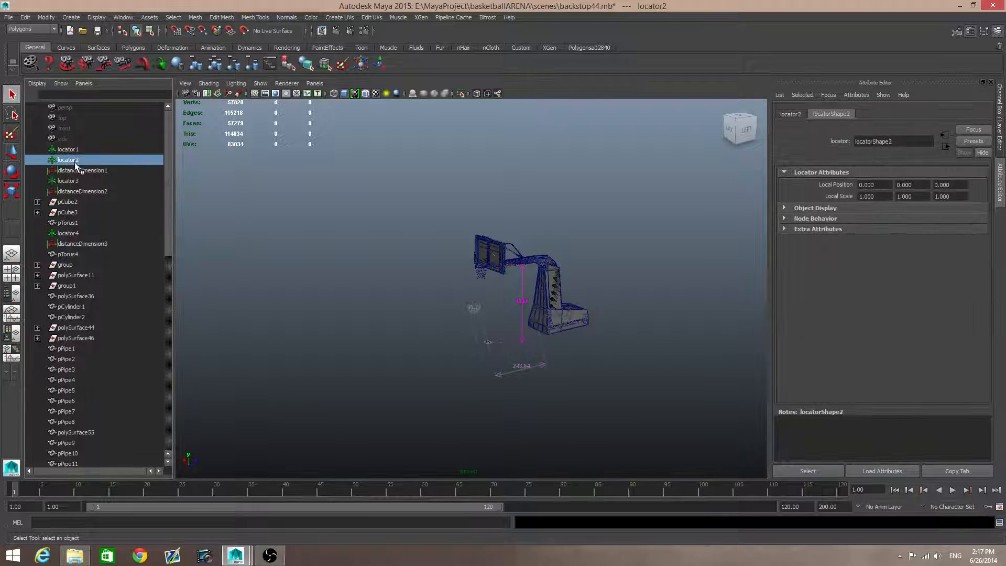
pyautogui.moveTo(69, 151); pyautogui.dragTo(74, 195)
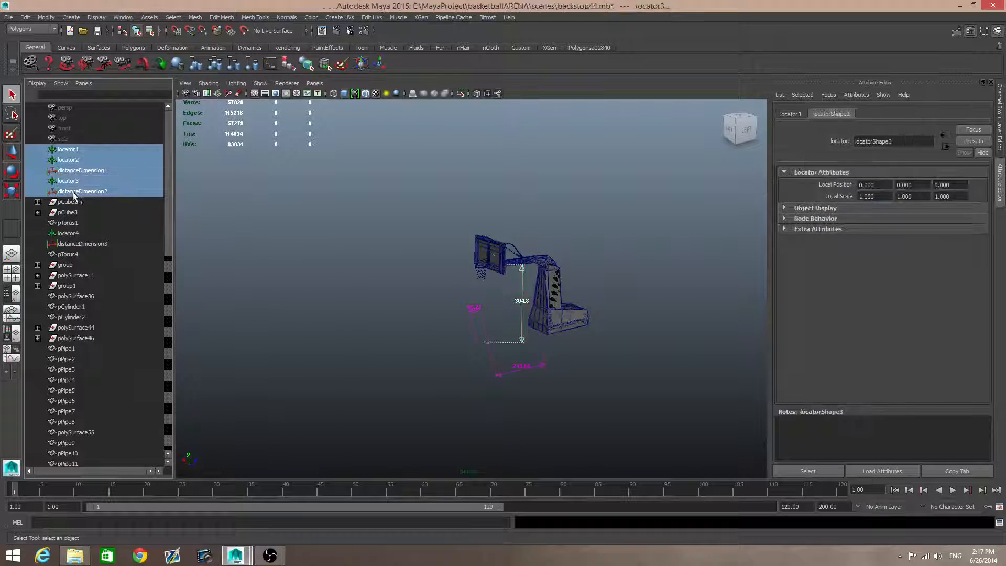
pyautogui.press('Delete')
# Step: Delete locator4 and the remaining distance dimensions, distanceDimension4 to distanceDimension6
pyautogui.click(68, 181)
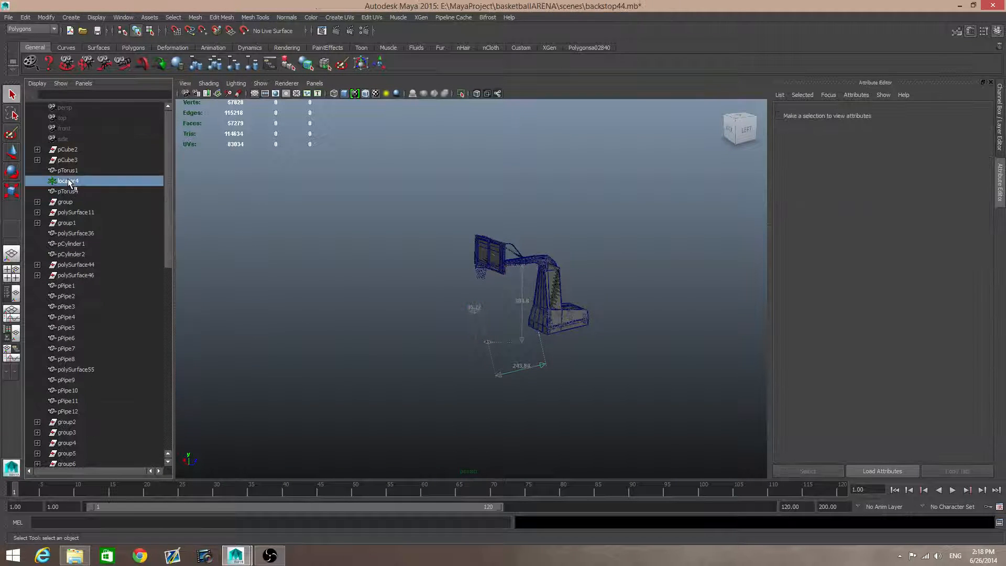
pyautogui.press('Delete')
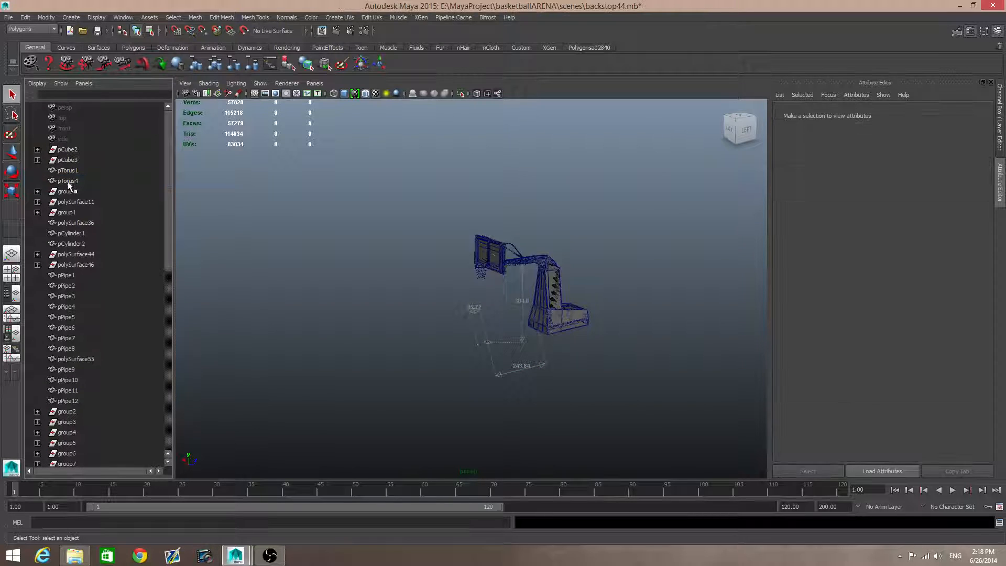
pyautogui.scroll(-8, 84, 285)
pyautogui.click(83, 264)
pyautogui.keyDown('shift'); pyautogui.click(82, 285); pyautogui.keyUp('shift')
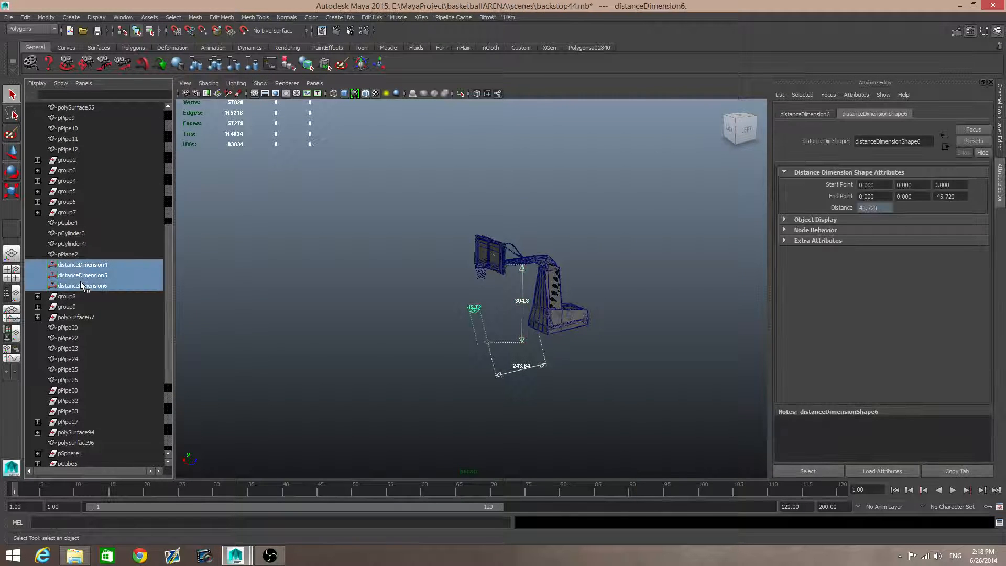
pyautogui.press('Delete')
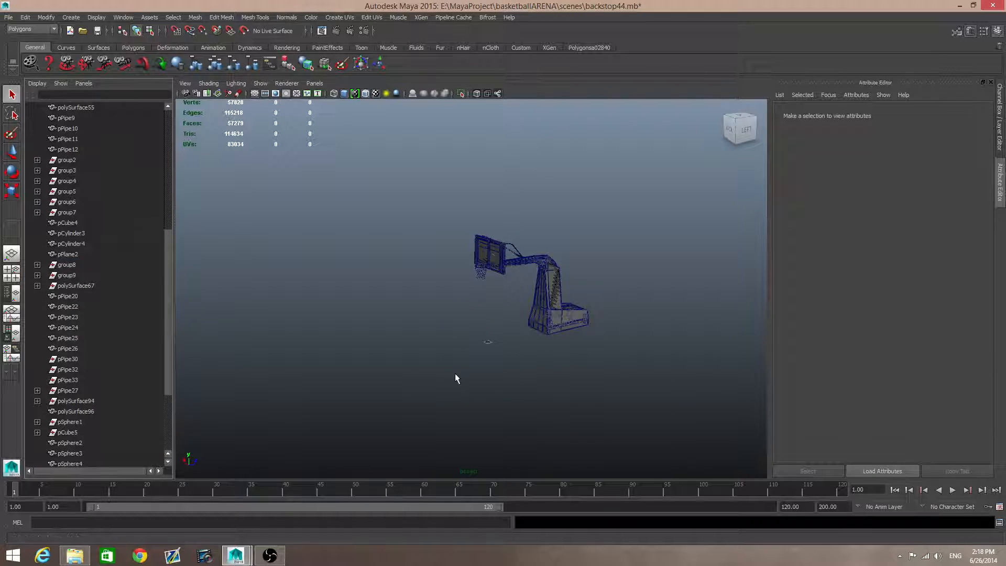
# Step: Select all parts of the basketball backstop in the view and delete their construction history
pyautogui.scroll(5, 86, 276)
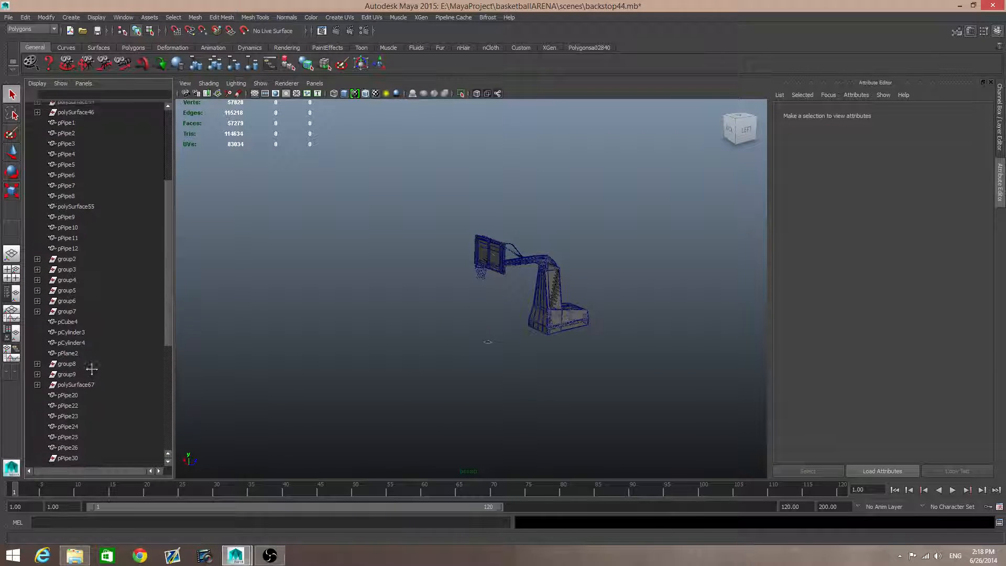
pyautogui.scroll(6, 90, 281)
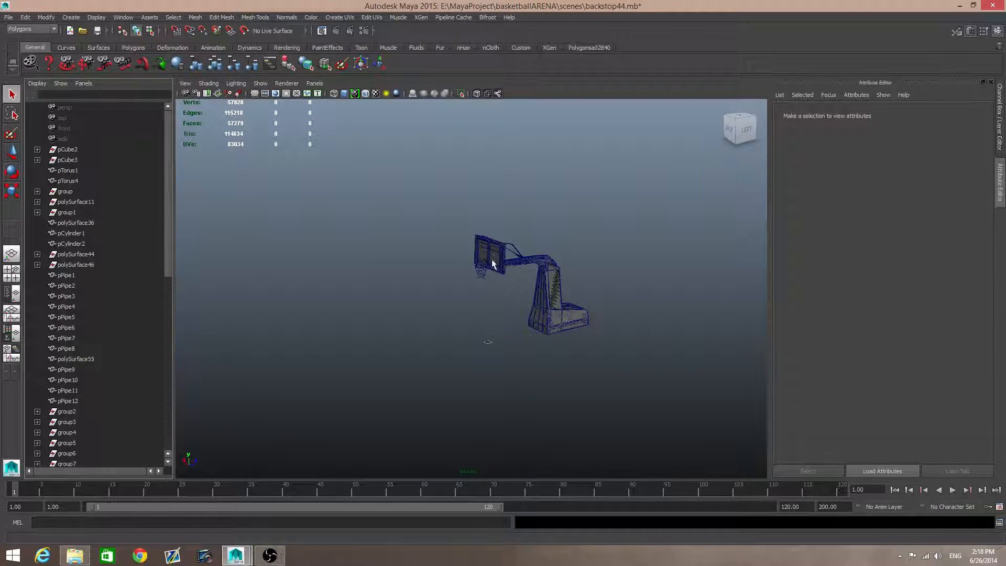
pyautogui.moveTo(458, 206); pyautogui.dragTo(602, 352)
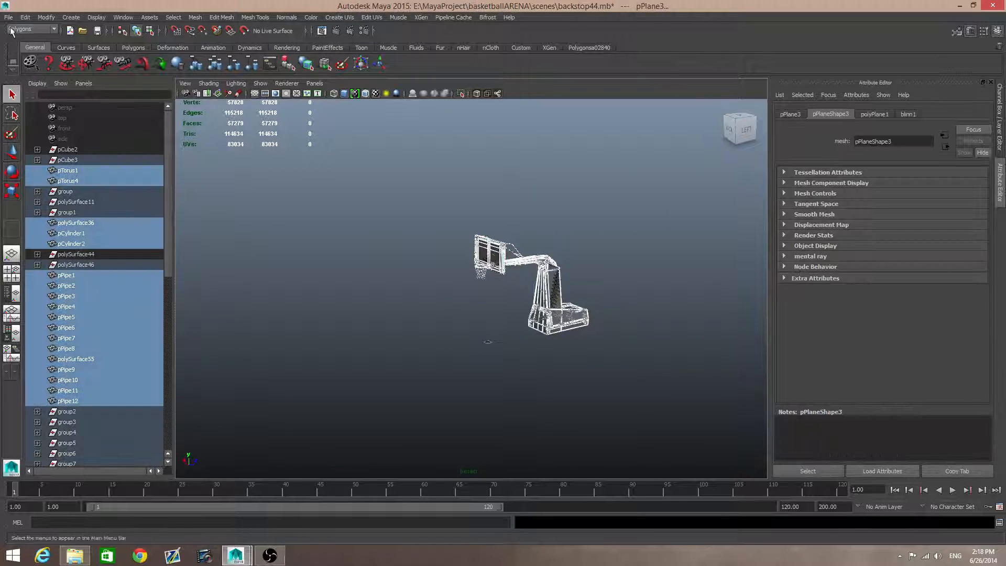
pyautogui.click(27, 17)
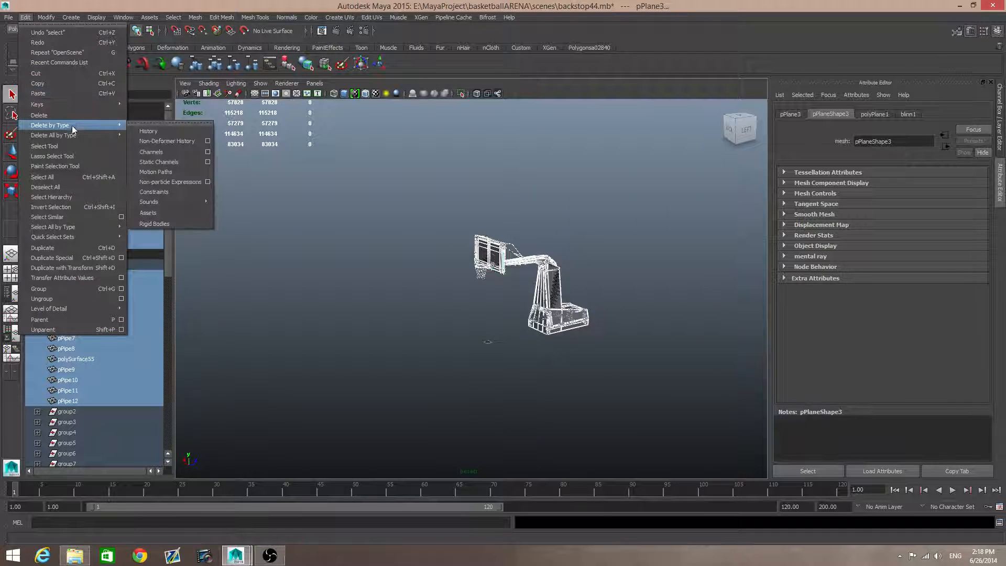
pyautogui.moveTo(119, 135)
pyautogui.click(150, 132)
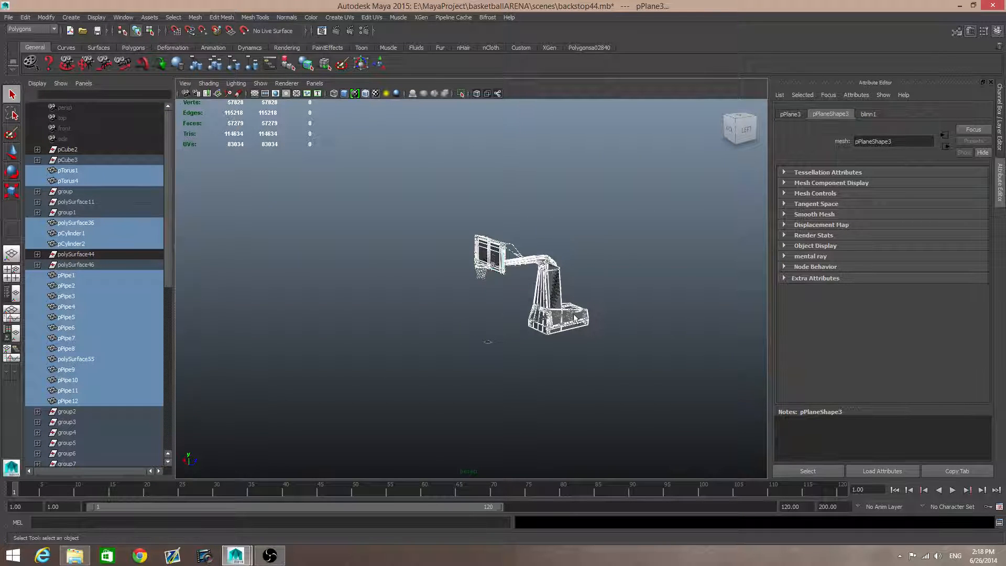
# Step: Ungroup the leftover pCube2 node at the start of the scene's object list
pyautogui.keyDown('alt'); pyautogui.moveTo(553, 321); pyautogui.dragTo(523, 314); pyautogui.keyUp('alt')
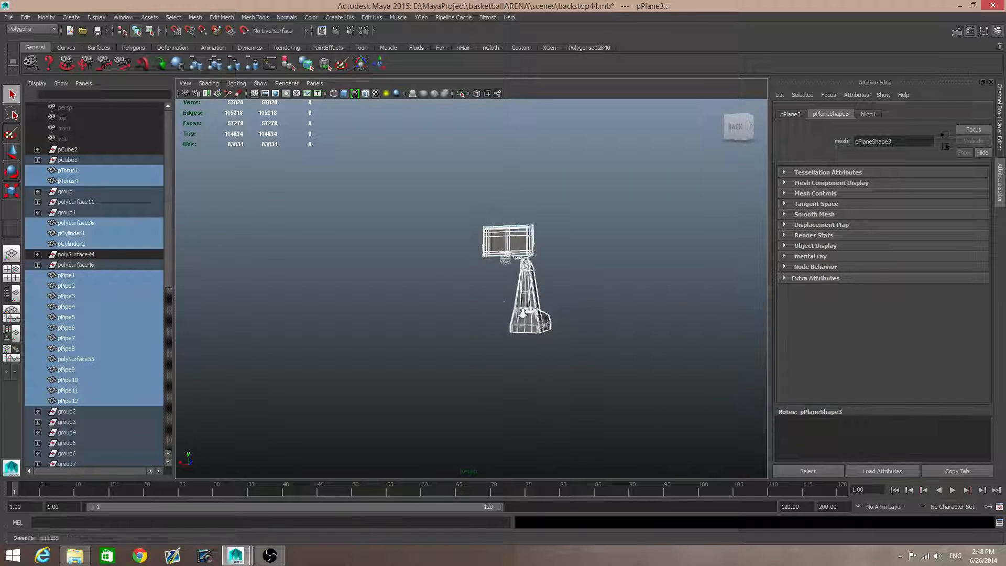
pyautogui.scroll(5, 523, 314)
pyautogui.keyDown('alt'); pyautogui.moveTo(522, 315); pyautogui.dragTo(446, 343, button='middle'); pyautogui.keyUp('alt')
pyautogui.click(74, 150)
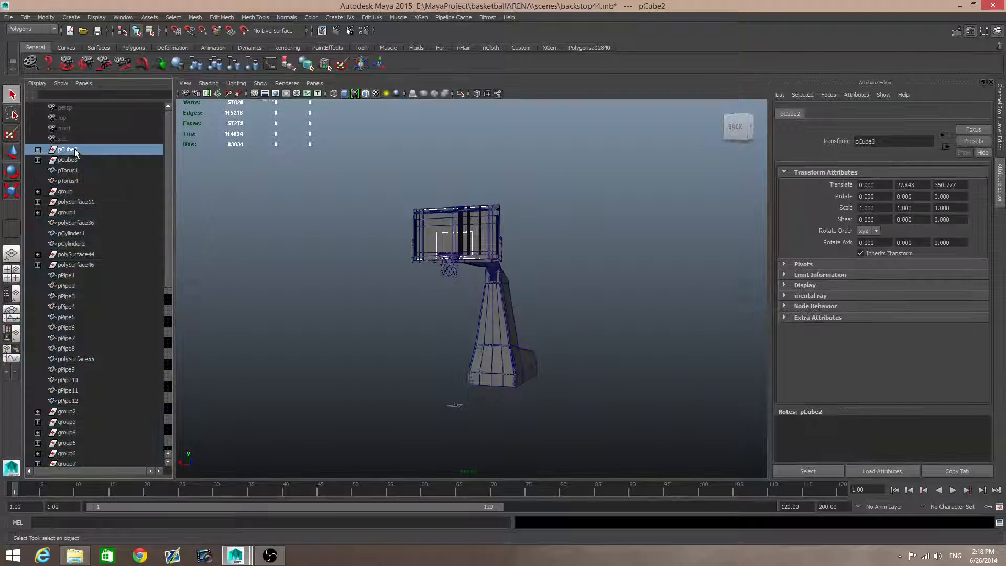
pyautogui.click(213, 66)
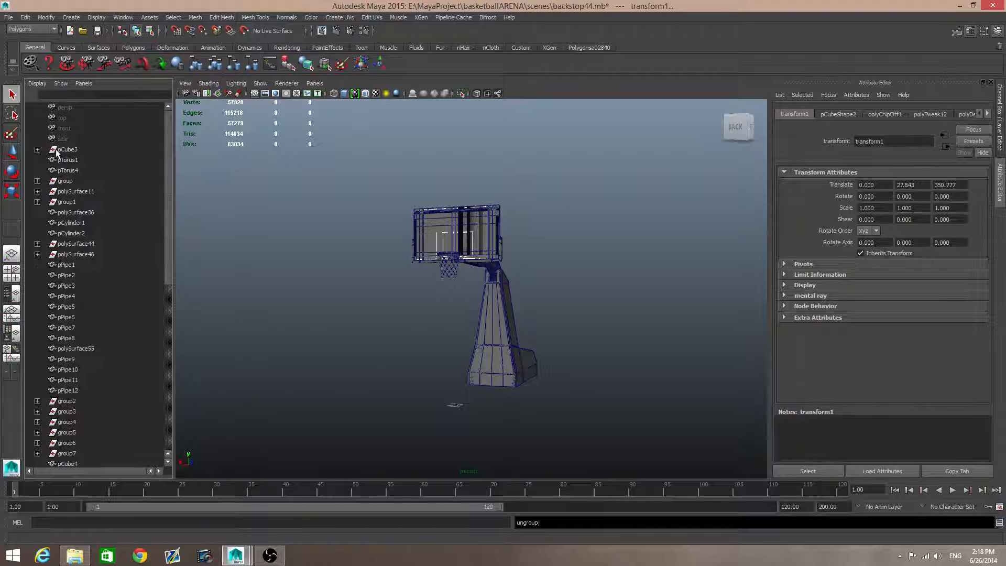
pyautogui.keyDown('alt'); pyautogui.moveTo(451, 190); pyautogui.dragTo(127, 165); pyautogui.keyUp('alt')
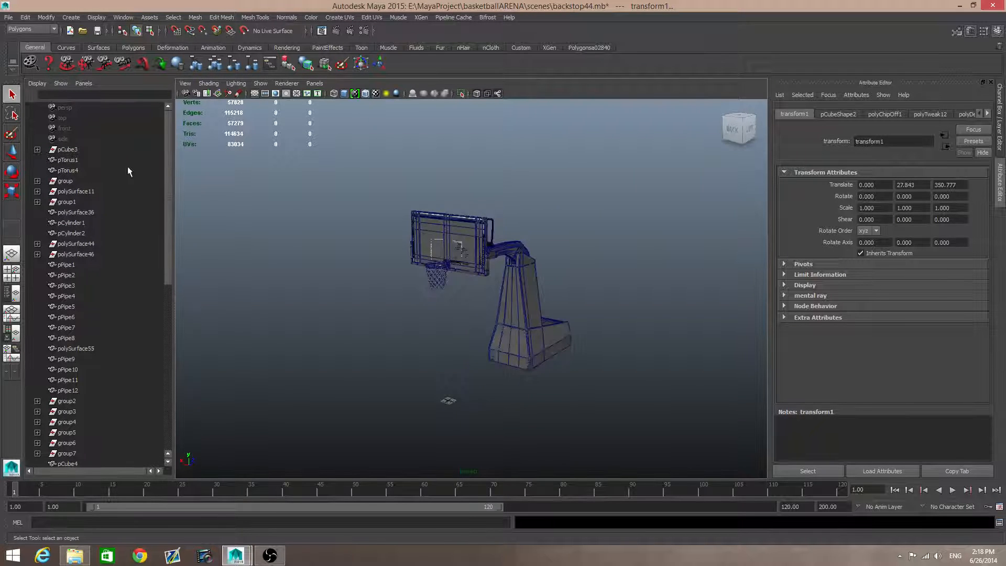
# Step: Ungroup pCube3, the net's node named group, and polySurface11
pyautogui.click(70, 151)
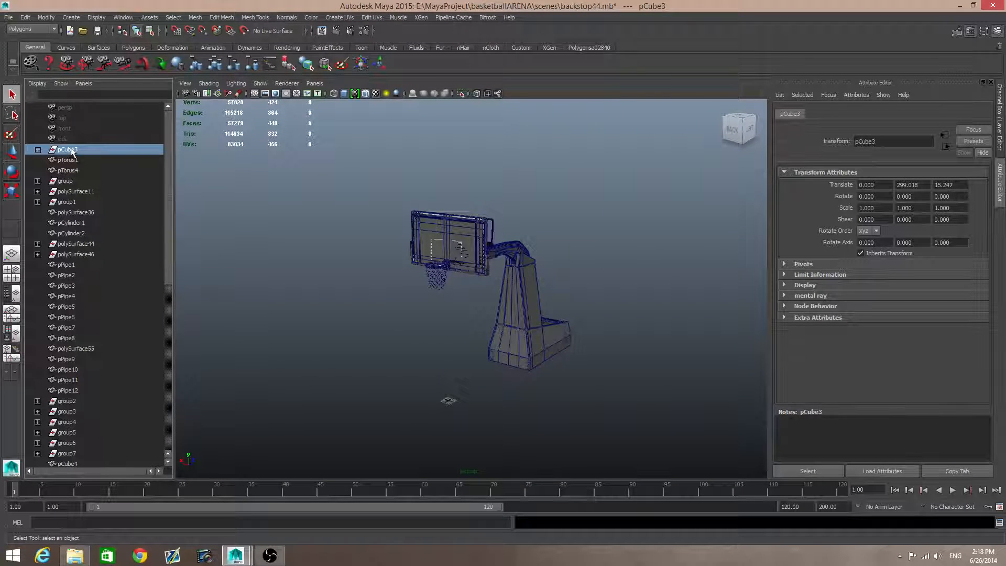
pyautogui.press('g')
pyautogui.click(61, 172)
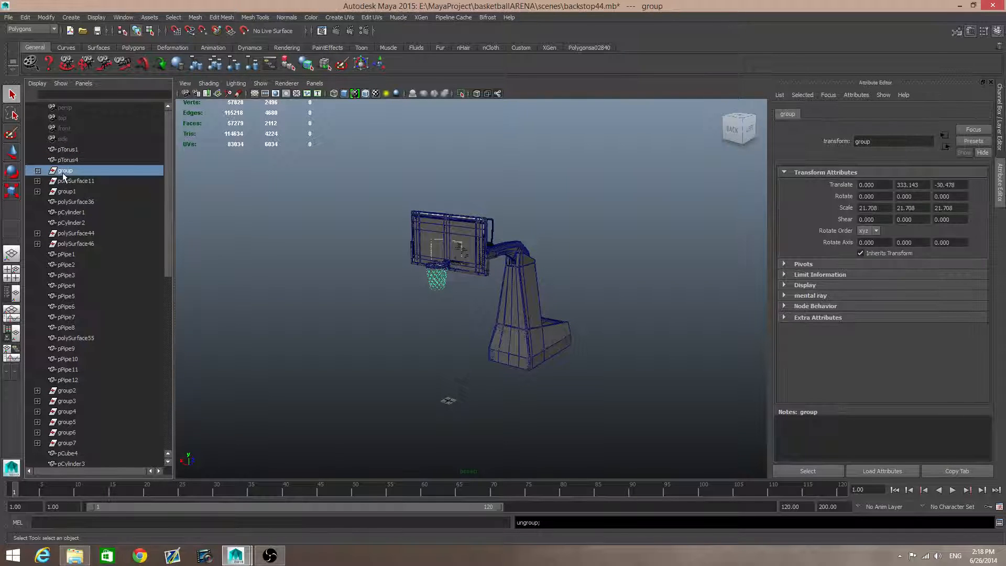
pyautogui.press('g')
pyautogui.click(65, 170)
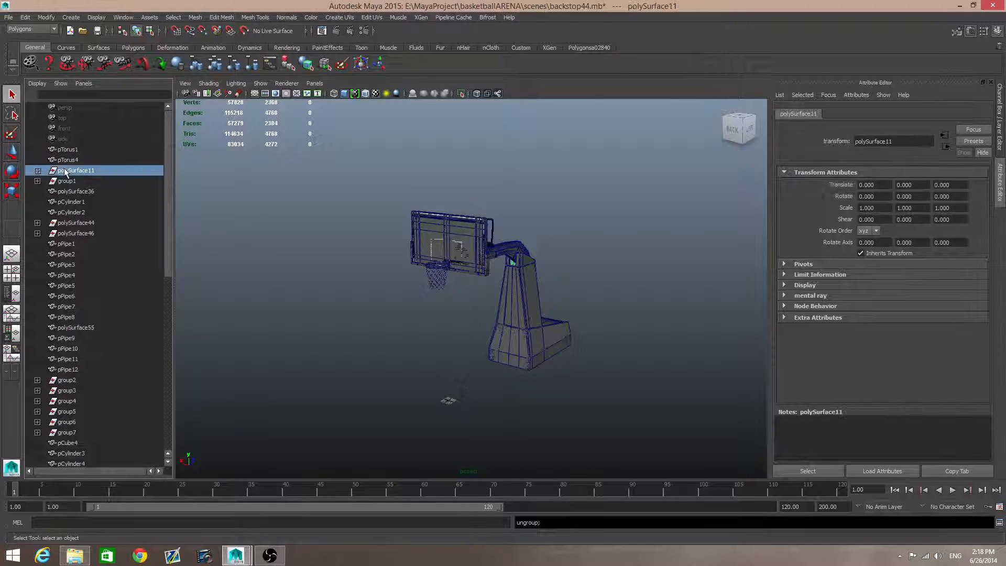
pyautogui.press('g')
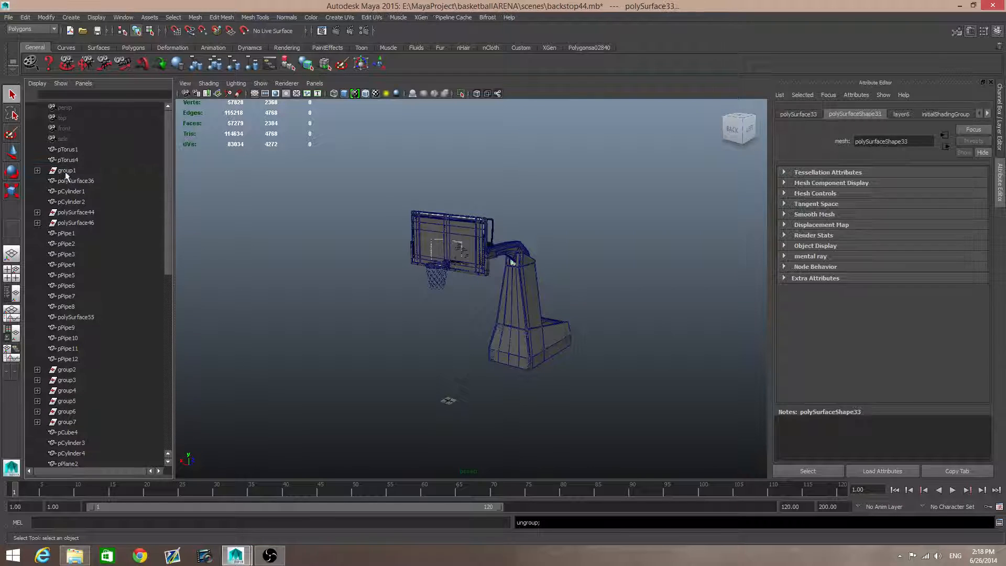
# Step: Ungroup group1, polySurface44 and polySurface46 so their meshes move to the scene's root level
pyautogui.click(65, 178)
pyautogui.press('g')
pyautogui.click(71, 202)
pyautogui.press('g')
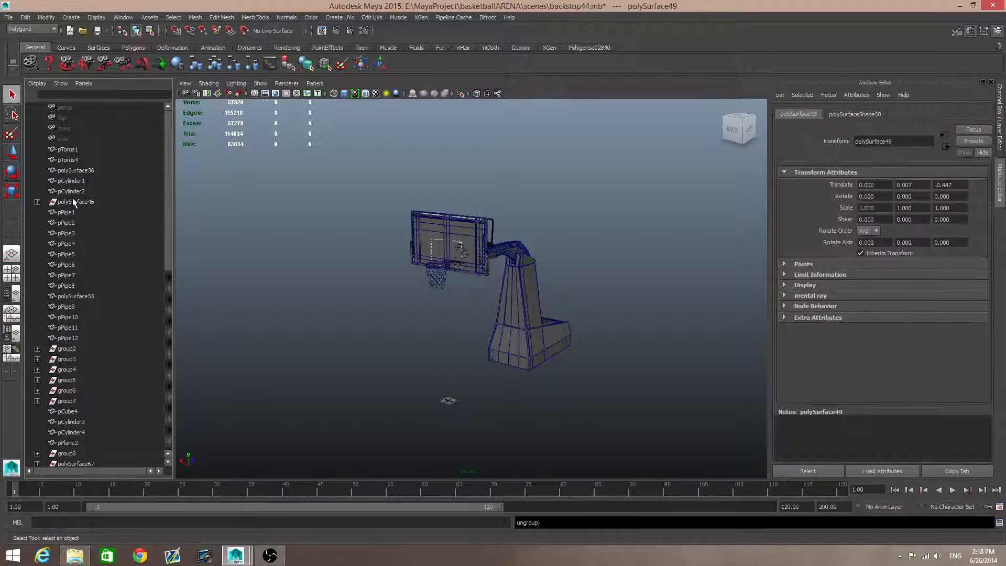
pyautogui.click(71, 202)
pyautogui.press('g')
# Step: Ungroup the six consecutive groups group2 through group7 one after another
pyautogui.click(65, 338)
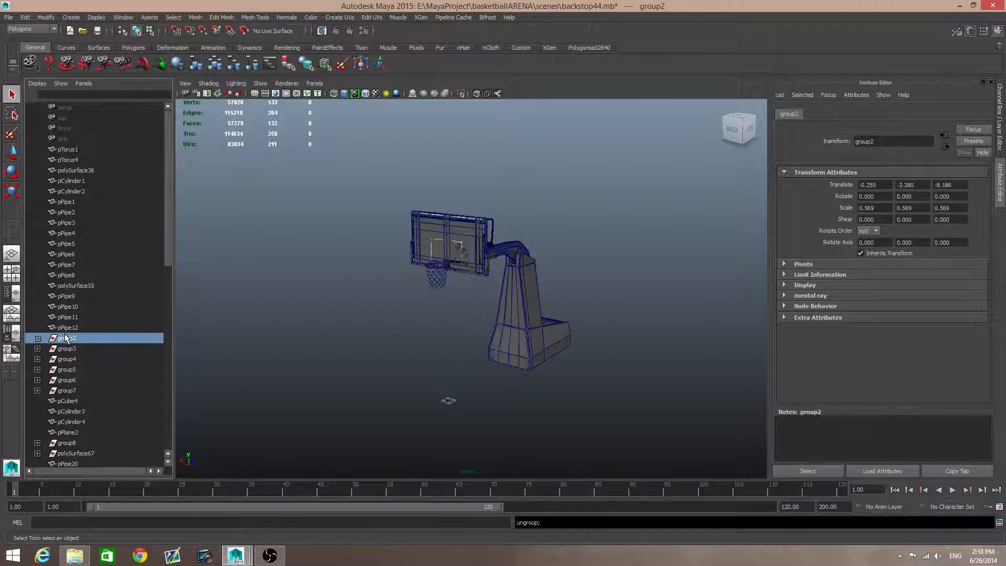
pyautogui.press('g')
pyautogui.click(68, 338)
pyautogui.press('g')
pyautogui.click(68, 338)
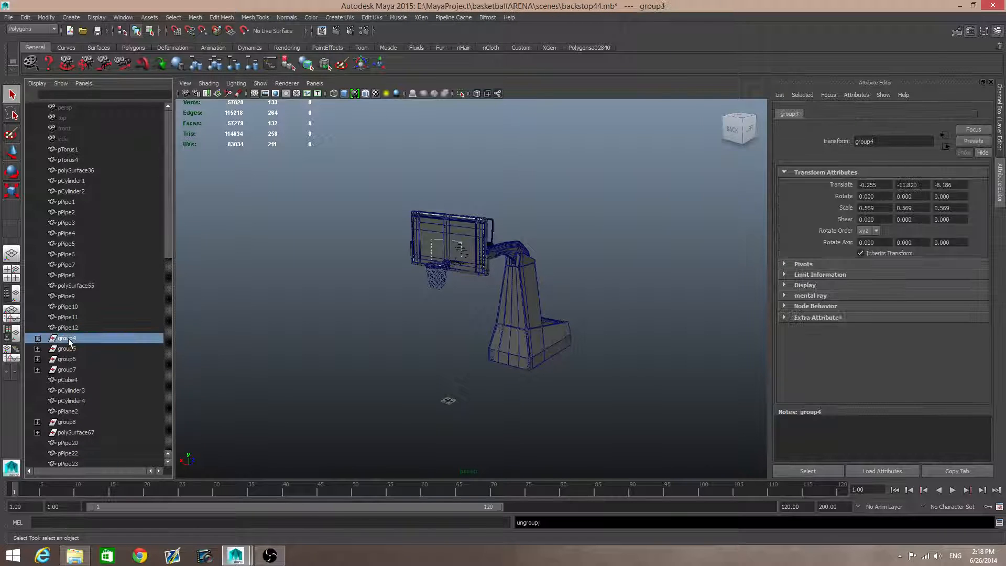
pyautogui.press('g')
pyautogui.click(69, 338)
pyautogui.press('g')
pyautogui.click(68, 338)
pyautogui.press('g')
pyautogui.click(68, 338)
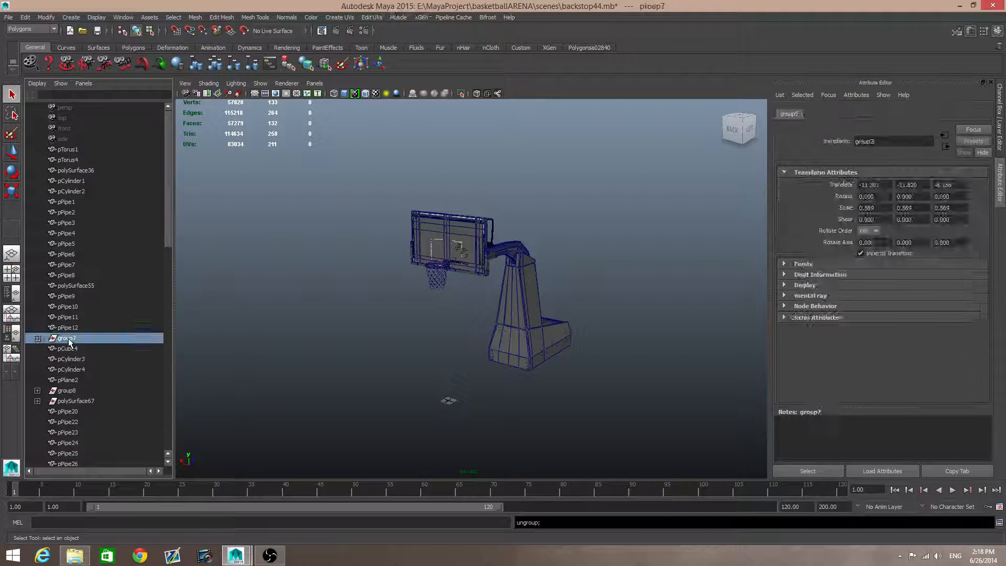
pyautogui.press('g')
# Step: Ungroup group8 and polySurface67 below the pPlane2 object
pyautogui.click(75, 381)
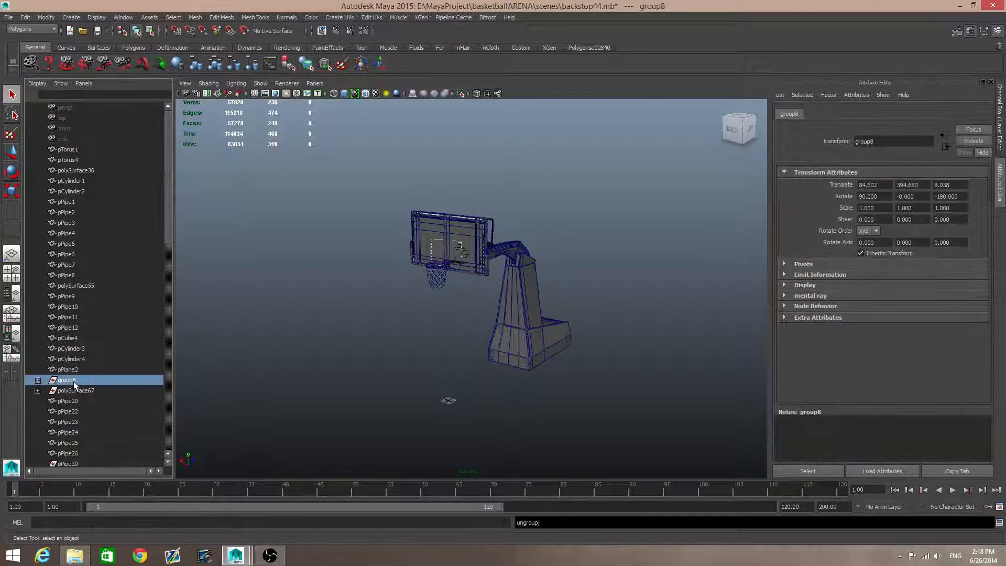
pyautogui.press('g')
pyautogui.click(76, 379)
pyautogui.press('g')
# Step: Ungroup pPipe27 and group11 further down the scene hierarchy
pyautogui.scroll(-5, 46, 350)
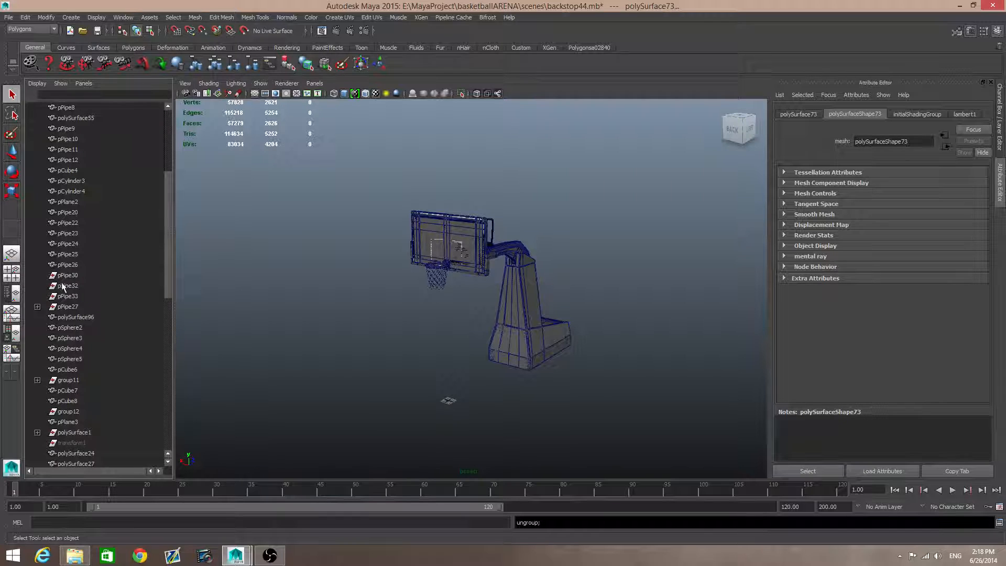
pyautogui.click(59, 307)
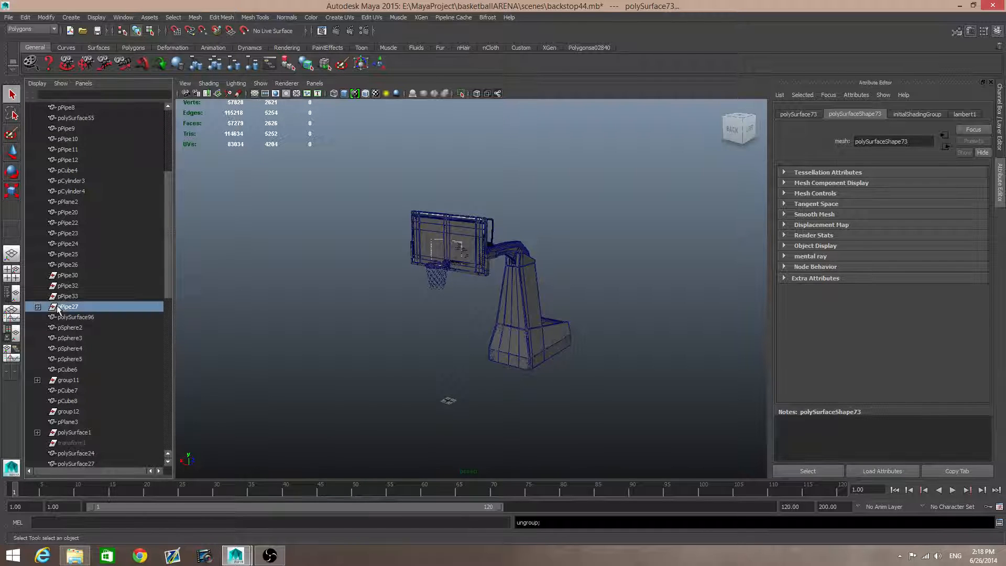
pyautogui.press('Up')
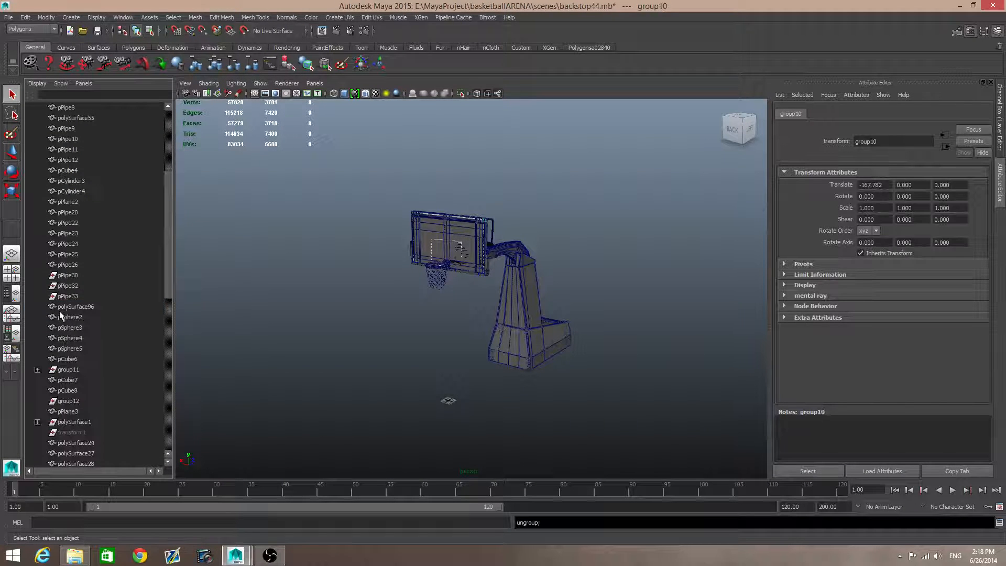
pyautogui.scroll(-5, 58, 311)
pyautogui.click(63, 203)
pyautogui.press('g')
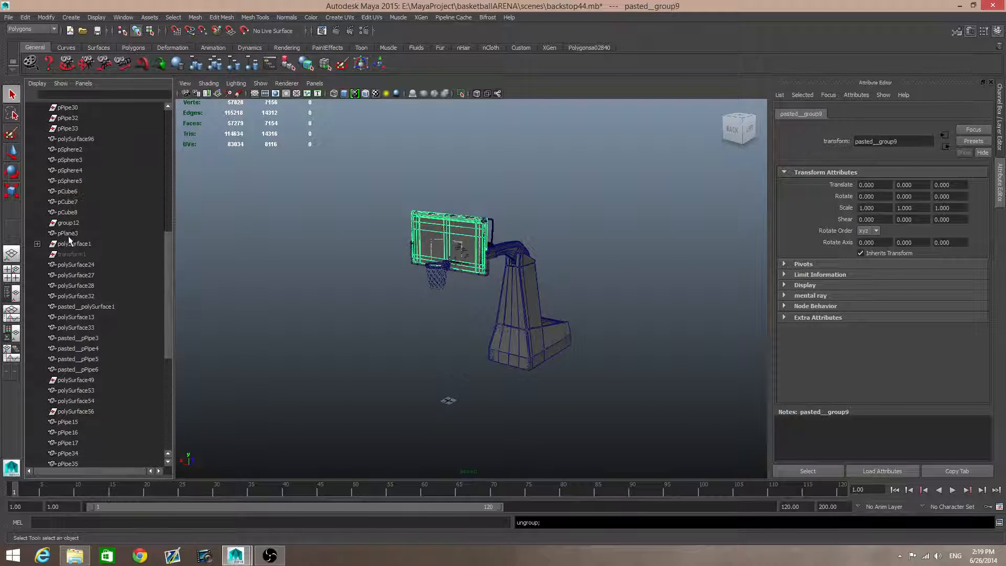
# Step: Ungroup polySurface1, the group containing polySurface79 to polySurface90, and pasted__group9
pyautogui.click(64, 245)
pyautogui.press('g')
pyautogui.scroll(-8, 75, 280)
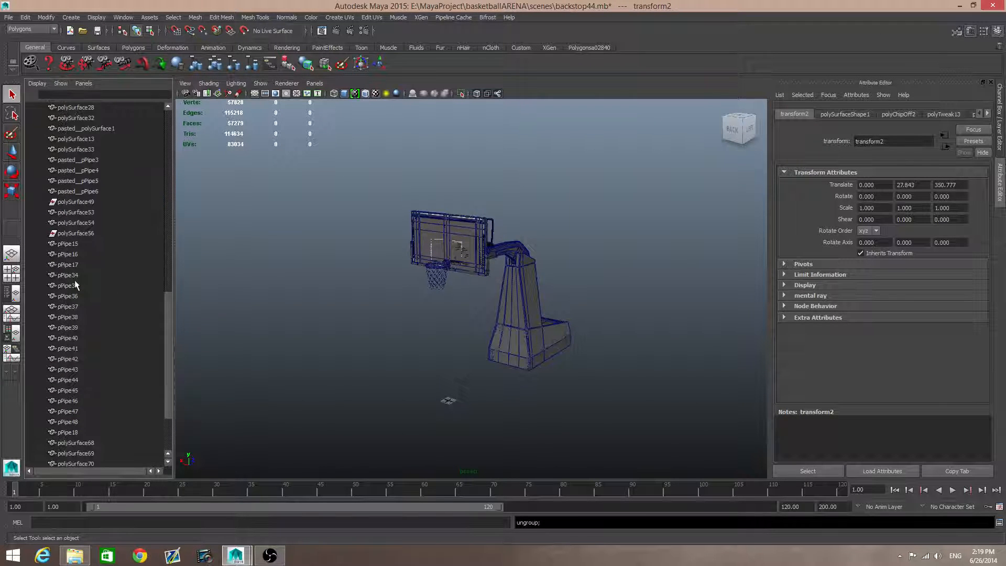
pyautogui.click(68, 413)
pyautogui.press('g')
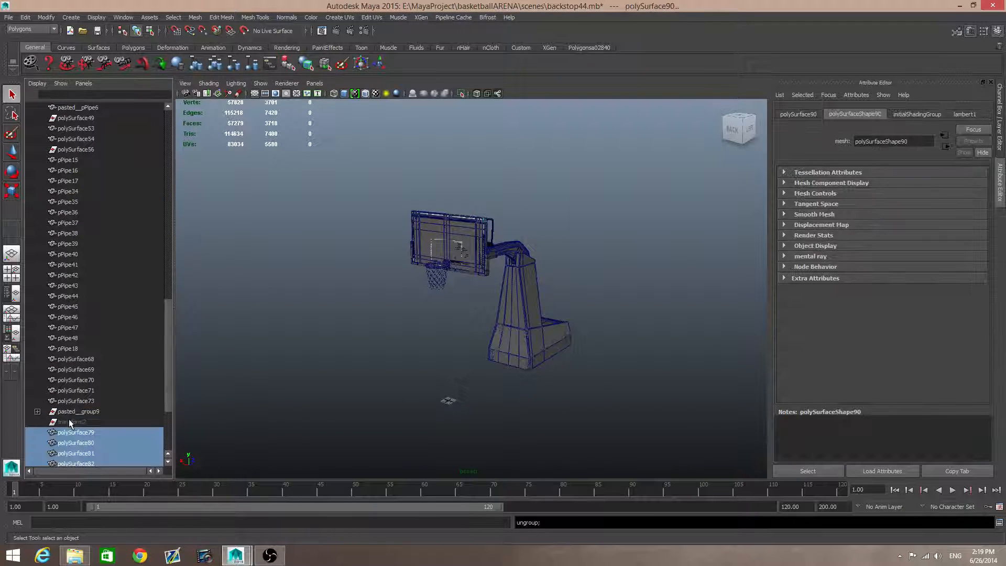
pyautogui.click(66, 412)
pyautogui.press('g')
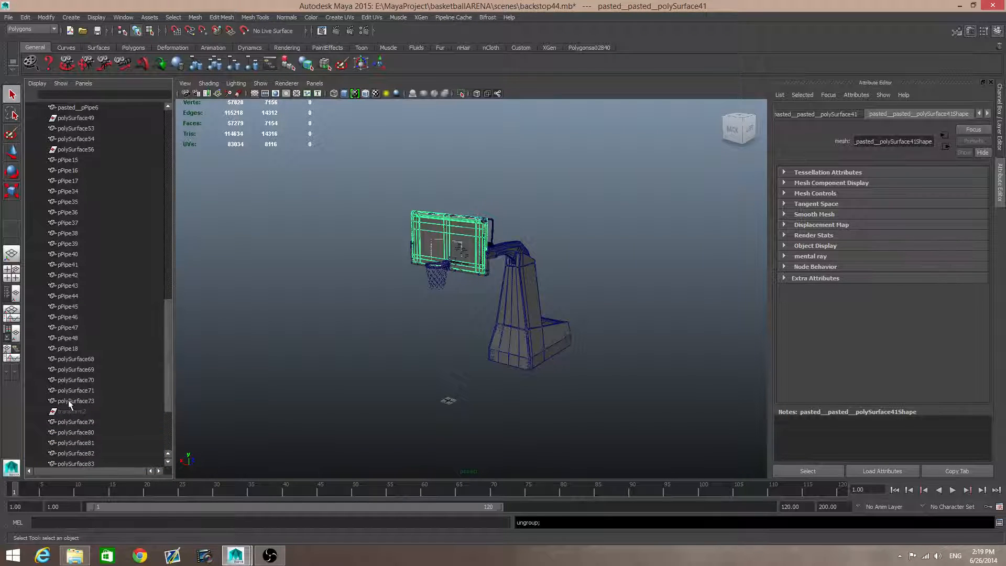
# Step: Delete the empty nodes pPipe30, pPipe32, pPipe33, group12 and transform1 from the scene hierarchy
pyautogui.scroll(10, 69, 400)
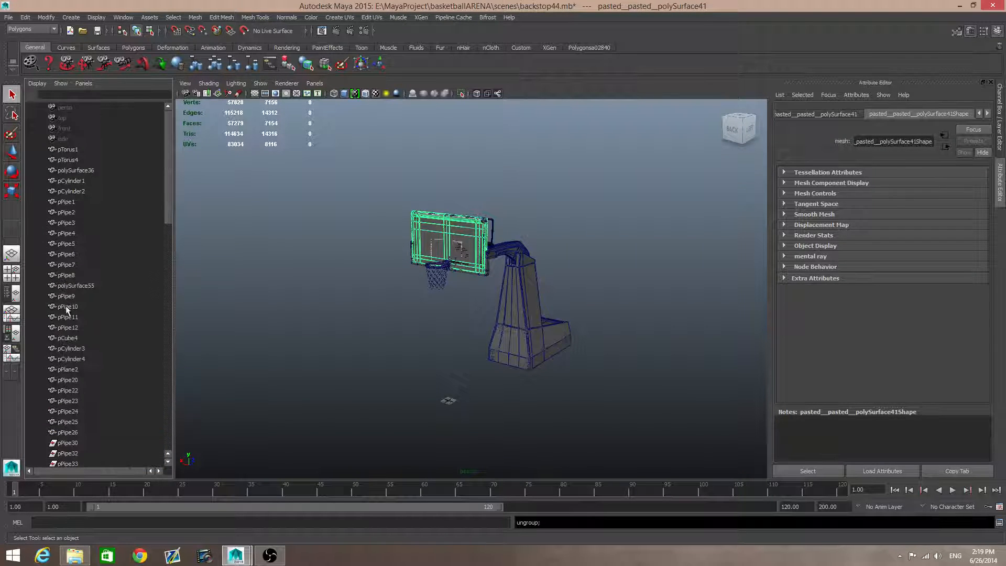
pyautogui.scroll(-3, 68, 314)
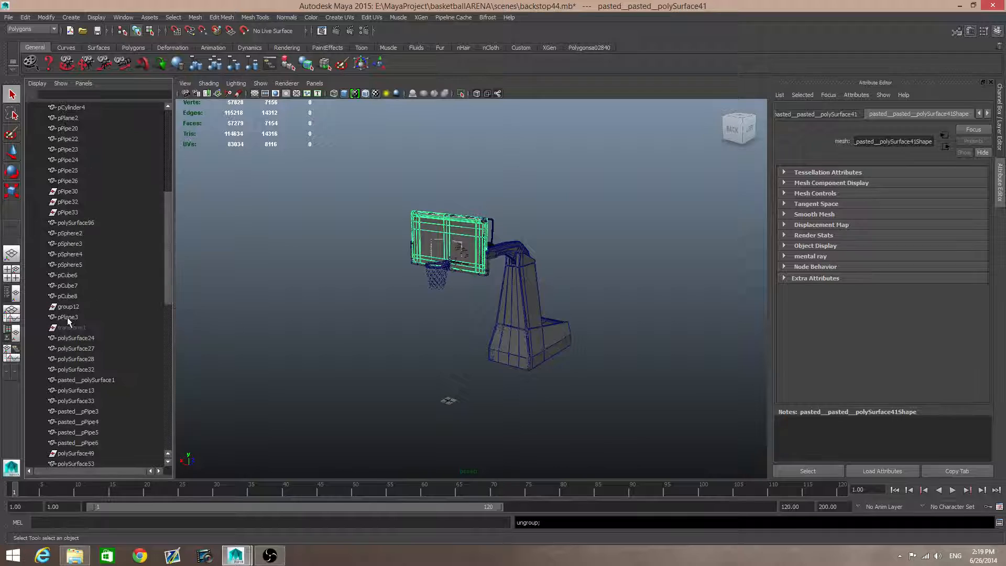
pyautogui.click(67, 192)
pyautogui.keyDown('shift'); pyautogui.click(71, 212); pyautogui.keyUp('shift')
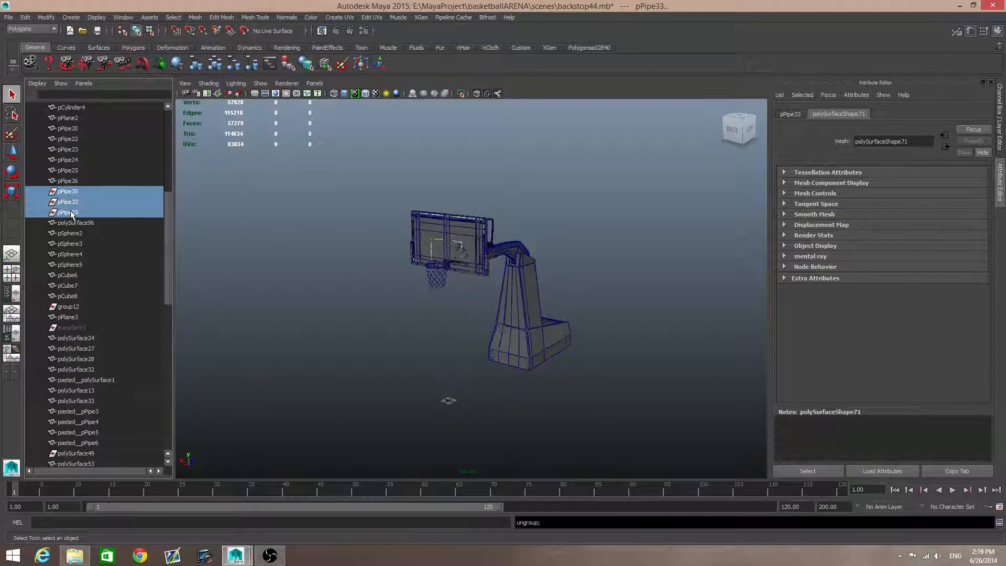
pyautogui.press('Delete')
pyautogui.click(78, 276)
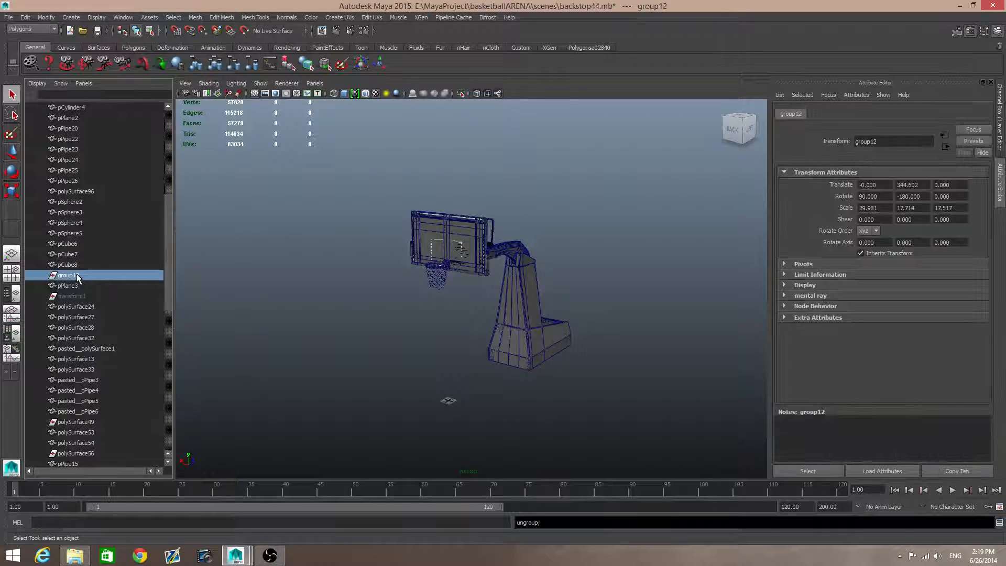
pyautogui.press('Delete')
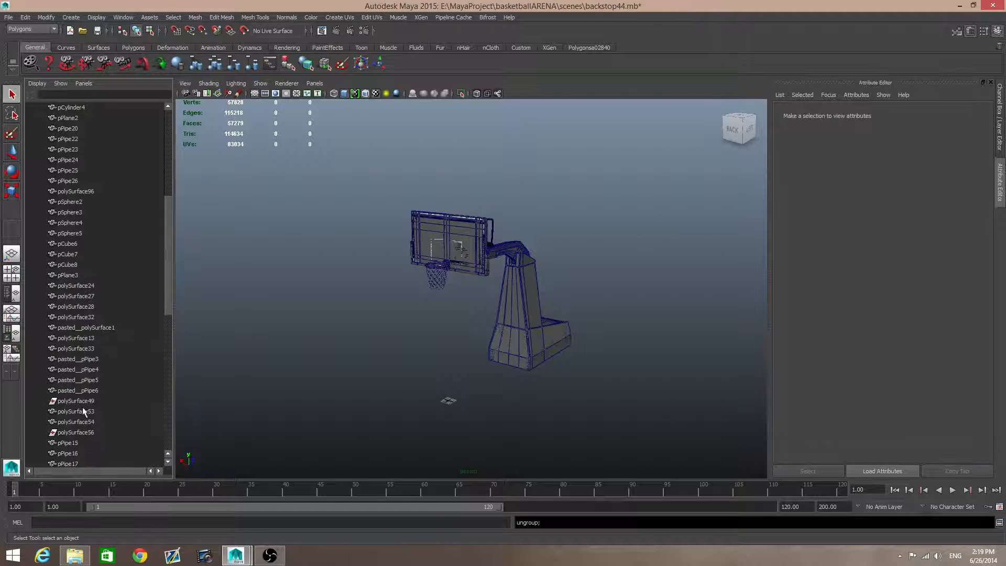
# Step: Delete the empty nodes polySurface49, polySurface56 and transform2 from the scene hierarchy
pyautogui.click(77, 401)
pyautogui.press('Delete')
pyautogui.click(75, 421)
pyautogui.press('Delete')
pyautogui.scroll(-10, 74, 413)
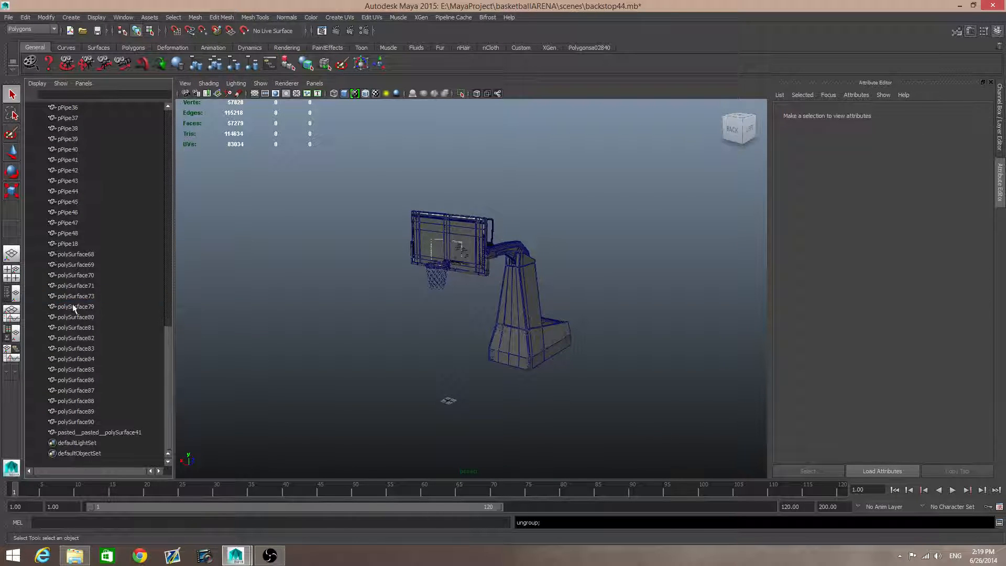
# Step: Select all meshes of the basketball backstop together in the perspective view
pyautogui.scroll(5, 401, 354)
pyautogui.scroll(15, 152, 283)
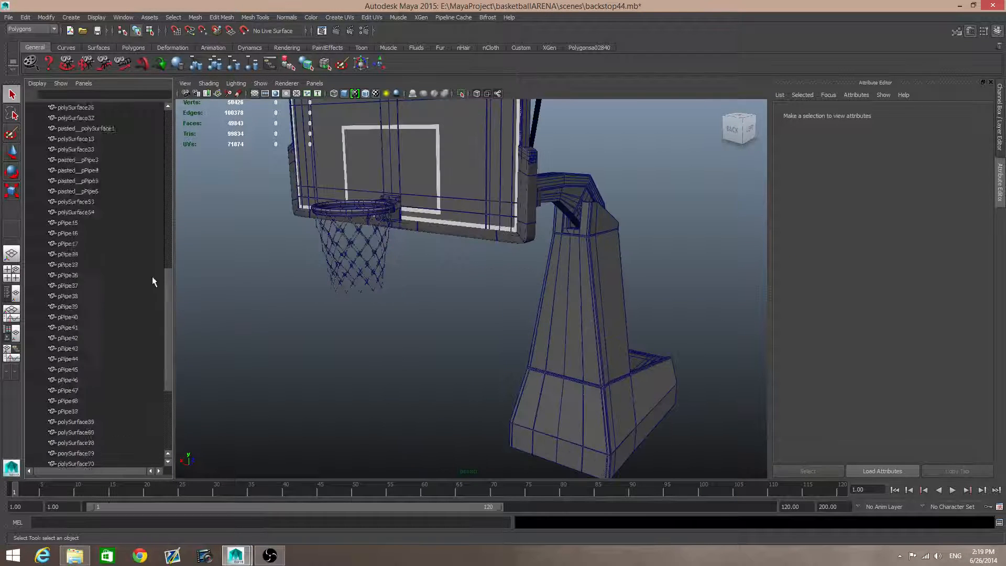
pyautogui.scroll(-10, 462, 358)
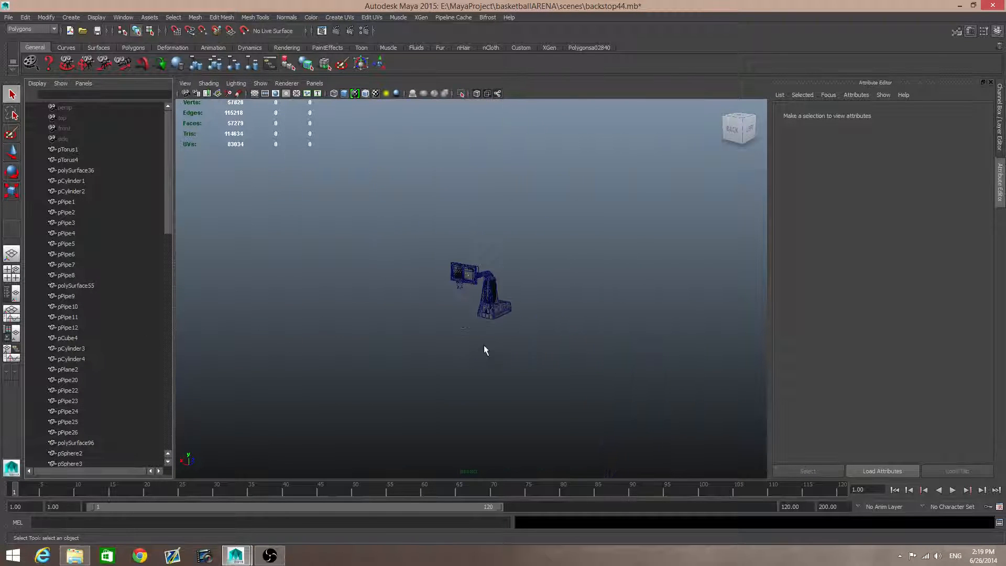
pyautogui.keyDown('alt'); pyautogui.moveTo(483, 346); pyautogui.dragTo(443, 294); pyautogui.keyUp('alt')
pyautogui.moveTo(413, 244); pyautogui.dragTo(676, 399)
# Step: Examine the selected backstop from the side and back, including its base height relative to the grid
pyautogui.keyDown('alt'); pyautogui.moveTo(474, 331); pyautogui.dragTo(513, 369); pyautogui.keyUp('alt')
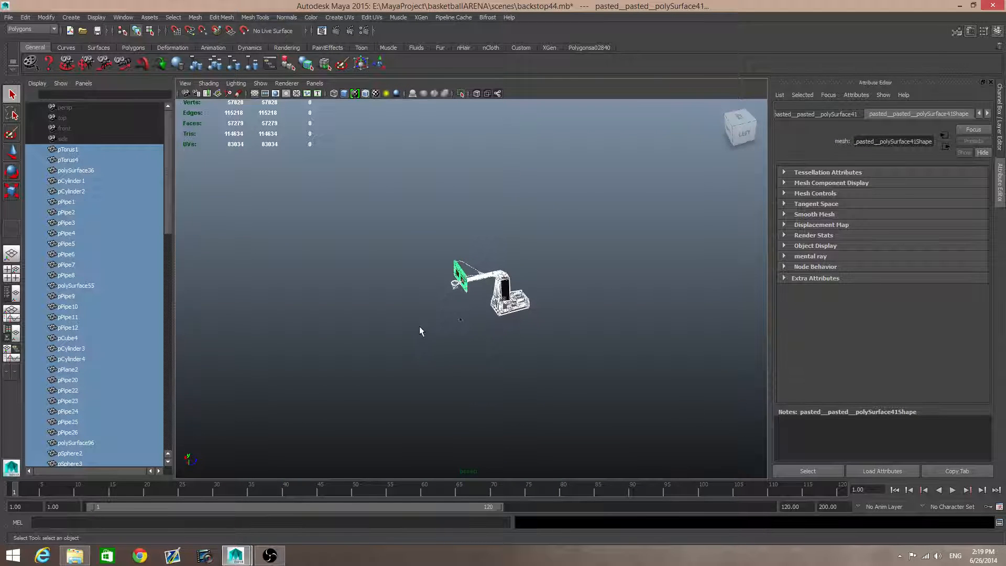
pyautogui.keyDown('alt'); pyautogui.moveTo(443, 367); pyautogui.dragTo(643, 369, button='right'); pyautogui.keyUp('alt')
pyautogui.keyDown('alt'); pyautogui.moveTo(511, 319); pyautogui.dragTo(186, 313); pyautogui.keyUp('alt')
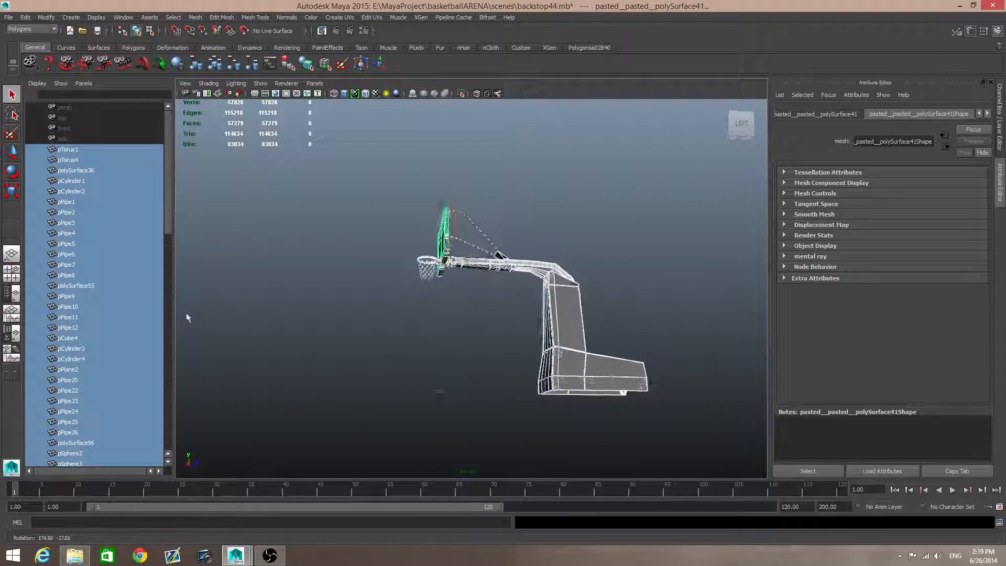
pyautogui.keyDown('alt'); pyautogui.moveTo(186, 313); pyautogui.dragTo(611, 435, button='right'); pyautogui.keyUp('alt')
pyautogui.keyDown('alt'); pyautogui.moveTo(611, 435); pyautogui.dragTo(595, 236, button='middle'); pyautogui.keyUp('alt')
pyautogui.keyDown('alt'); pyautogui.moveTo(594, 236); pyautogui.dragTo(428, 339, button='right'); pyautogui.keyUp('alt')
pyautogui.keyDown('alt'); pyautogui.moveTo(427, 339); pyautogui.dragTo(428, 301, button='middle'); pyautogui.keyUp('alt')
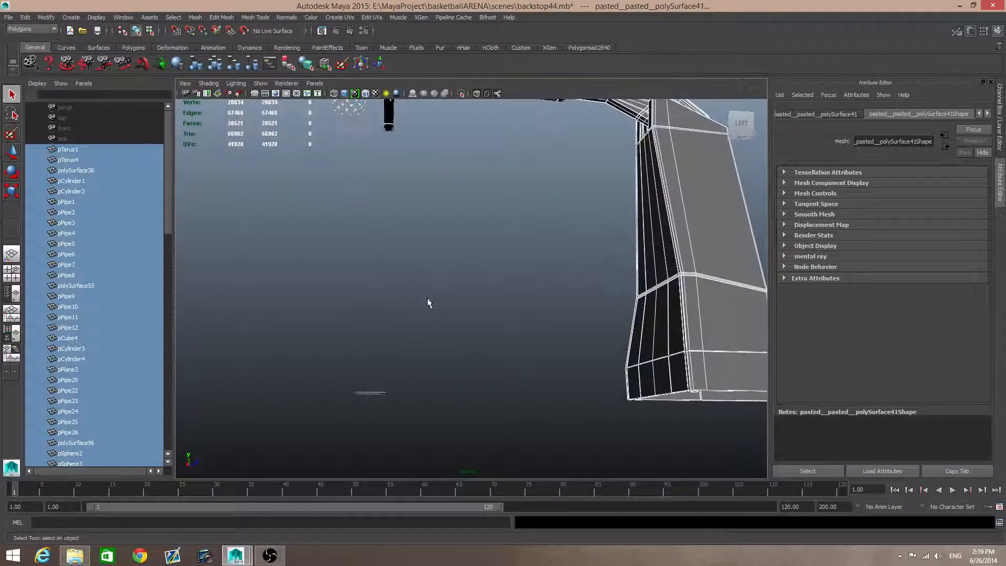
pyautogui.keyDown('alt'); pyautogui.moveTo(368, 402); pyautogui.dragTo(381, 419); pyautogui.keyUp('alt')
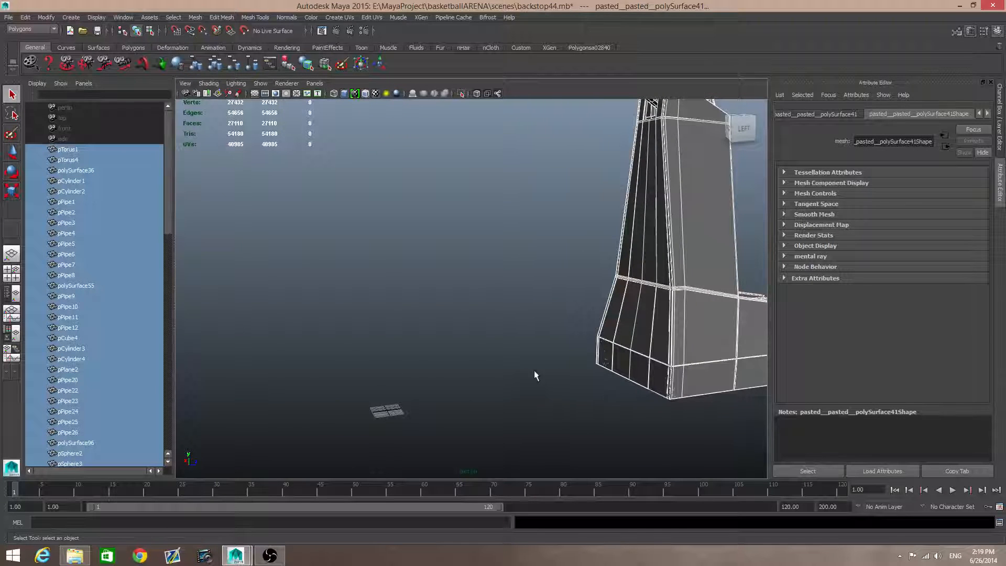
pyautogui.keyDown('alt'); pyautogui.moveTo(534, 370); pyautogui.dragTo(493, 362, button='right'); pyautogui.keyUp('alt')
pyautogui.keyDown('alt'); pyautogui.moveTo(588, 348); pyautogui.dragTo(513, 360, button='middle'); pyautogui.keyUp('alt')
pyautogui.keyDown('alt'); pyautogui.moveTo(513, 361); pyautogui.dragTo(294, 324, button='right'); pyautogui.keyUp('alt')
pyautogui.keyDown('alt'); pyautogui.moveTo(295, 324); pyautogui.dragTo(354, 323); pyautogui.keyUp('alt')
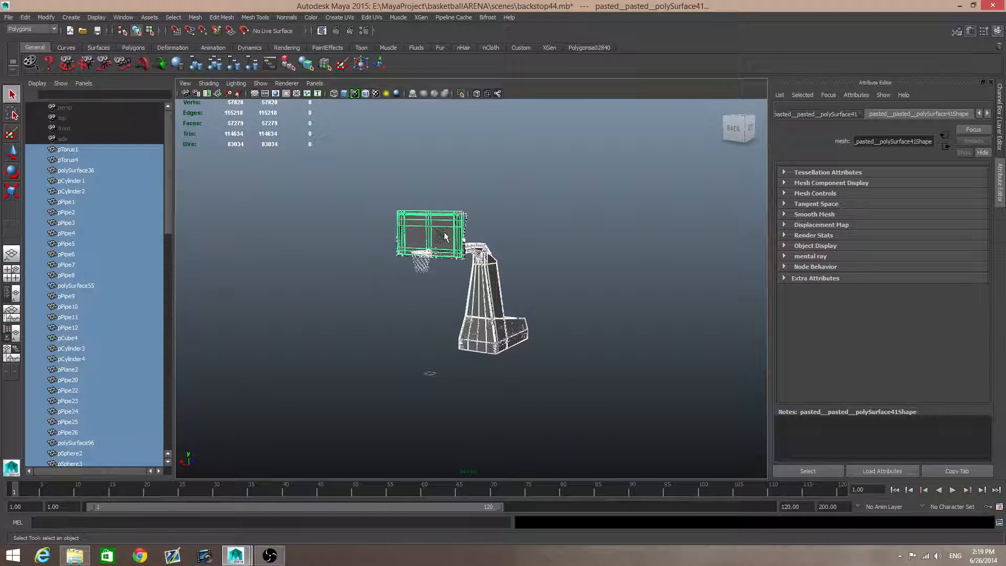
# Step: Group all selected backstop meshes and rename the group hoop
pyautogui.click(192, 60)
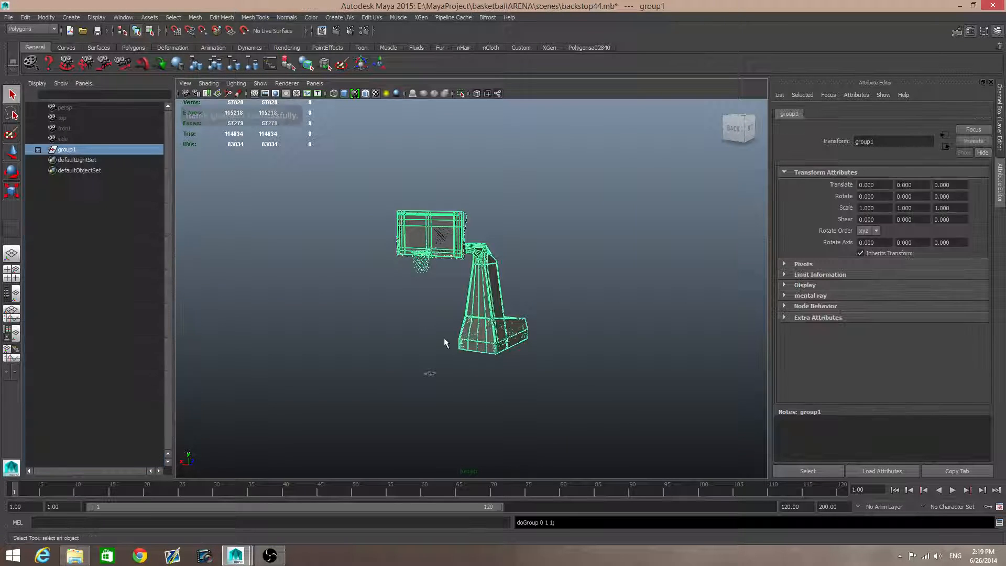
pyautogui.doubleClick(66, 150)
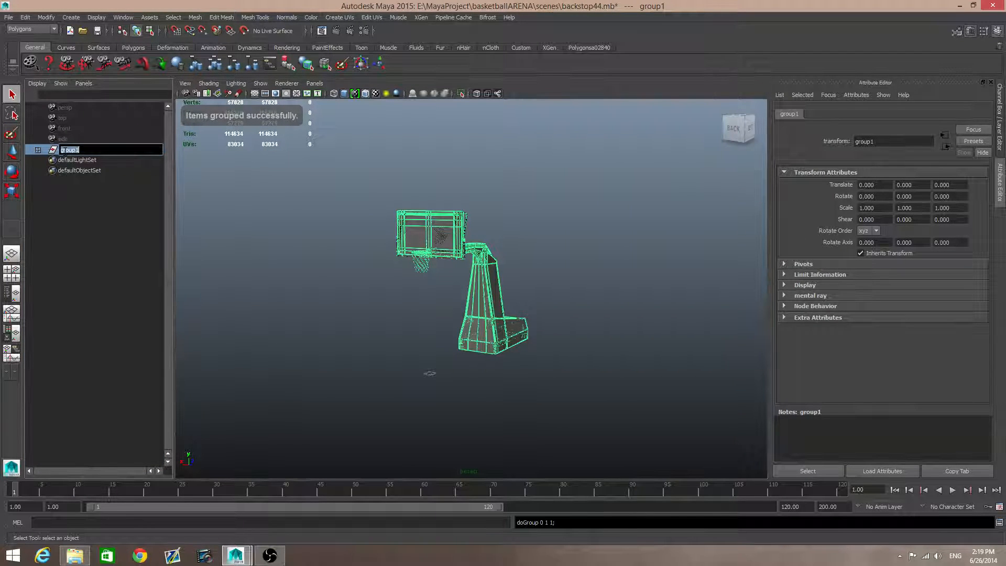
pyautogui.write('hoop')
pyautogui.press('Return')
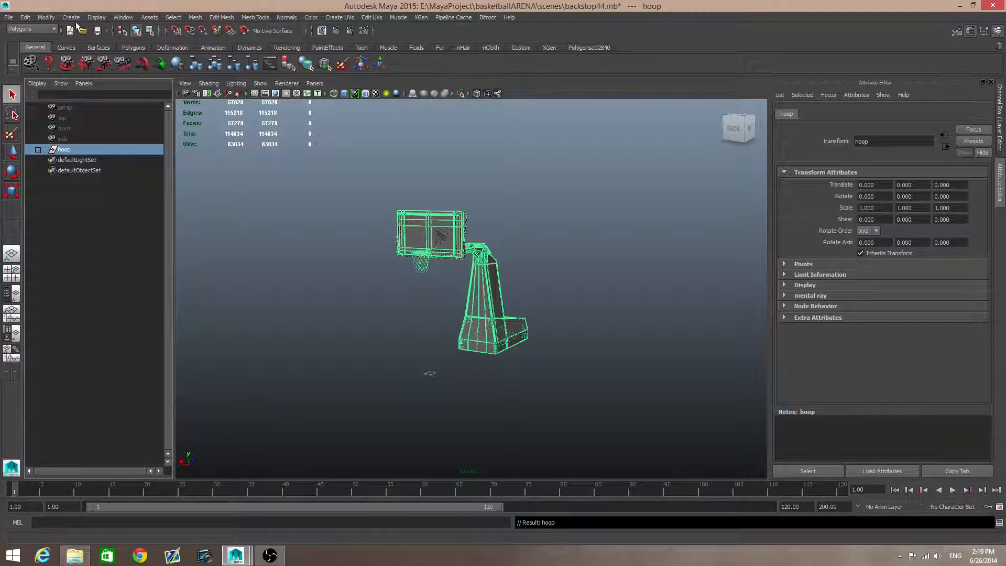
# Step: Save the scene under the new file name scene1.mb in the project's scenes folder
pyautogui.click(9, 18)
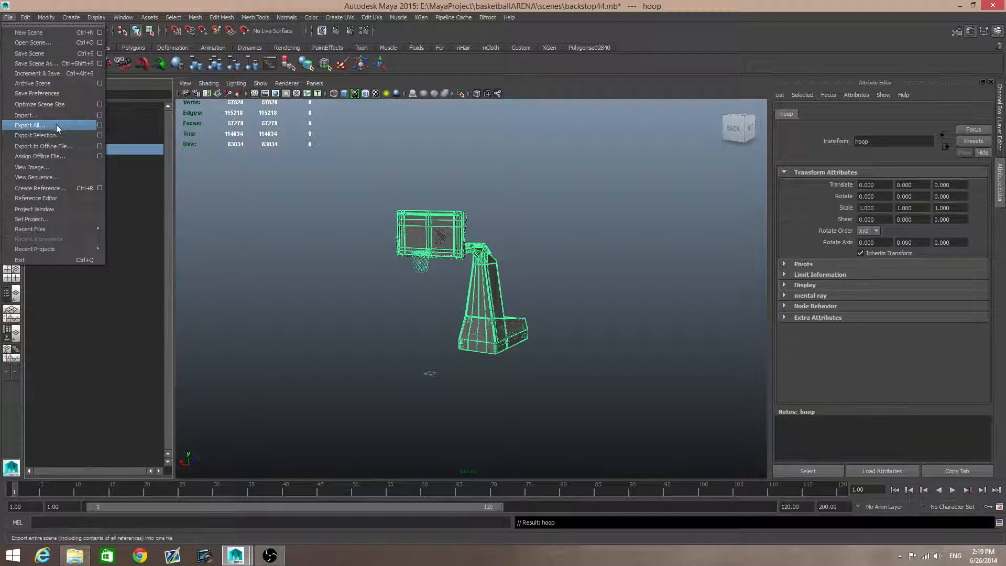
pyautogui.click(39, 64)
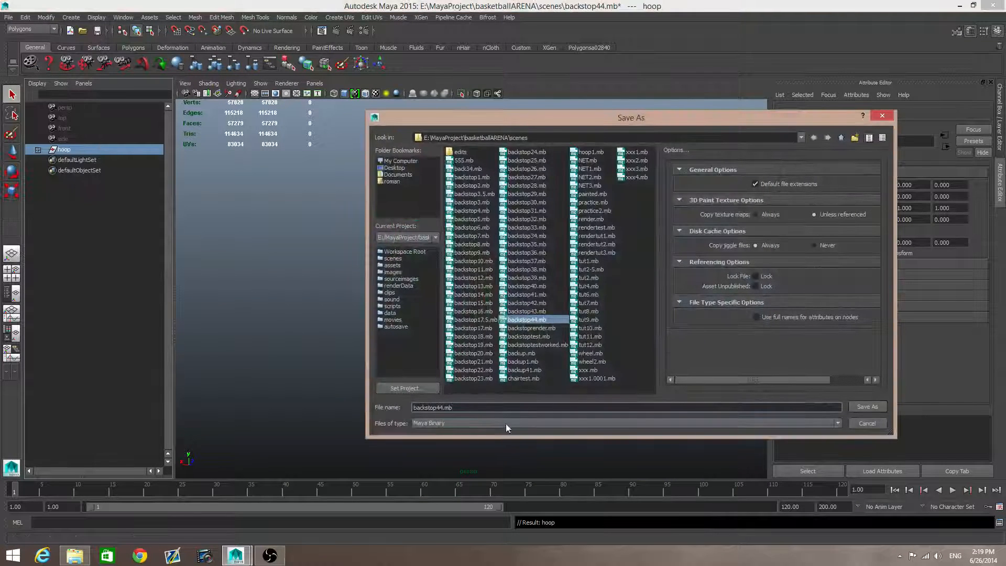
pyautogui.moveTo(441, 407); pyautogui.dragTo(413, 409)
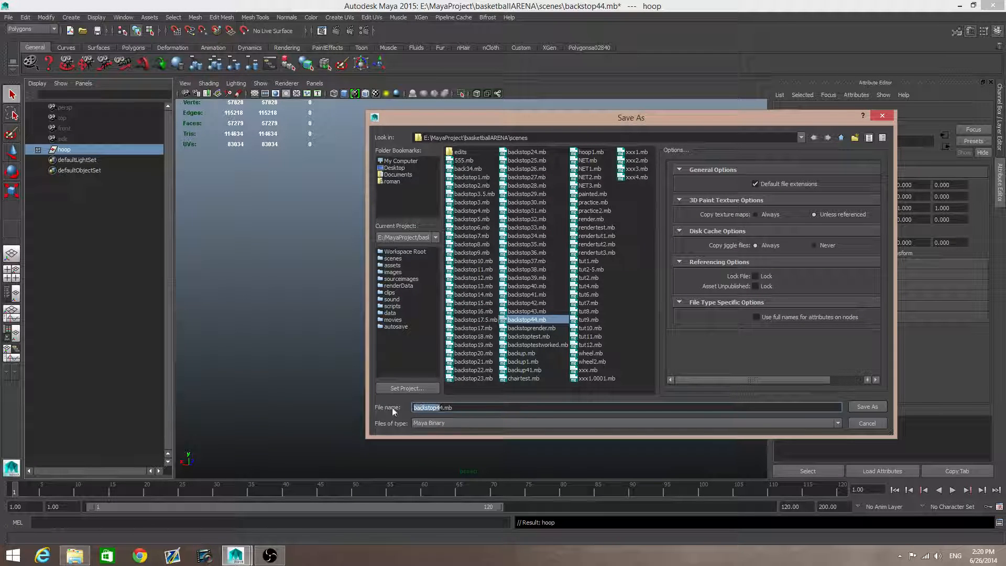
pyautogui.press('BackSpace')
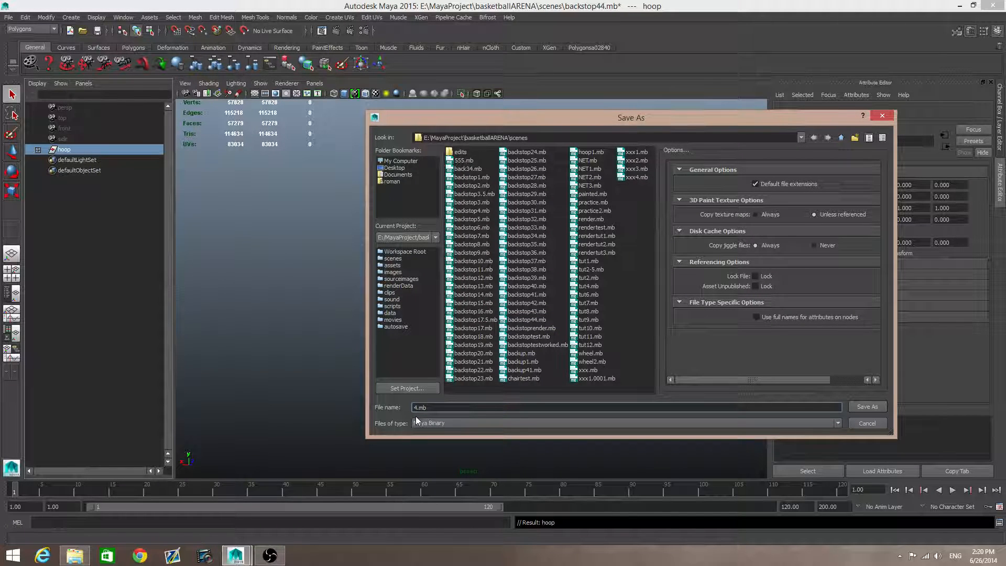
pyautogui.write('scene')
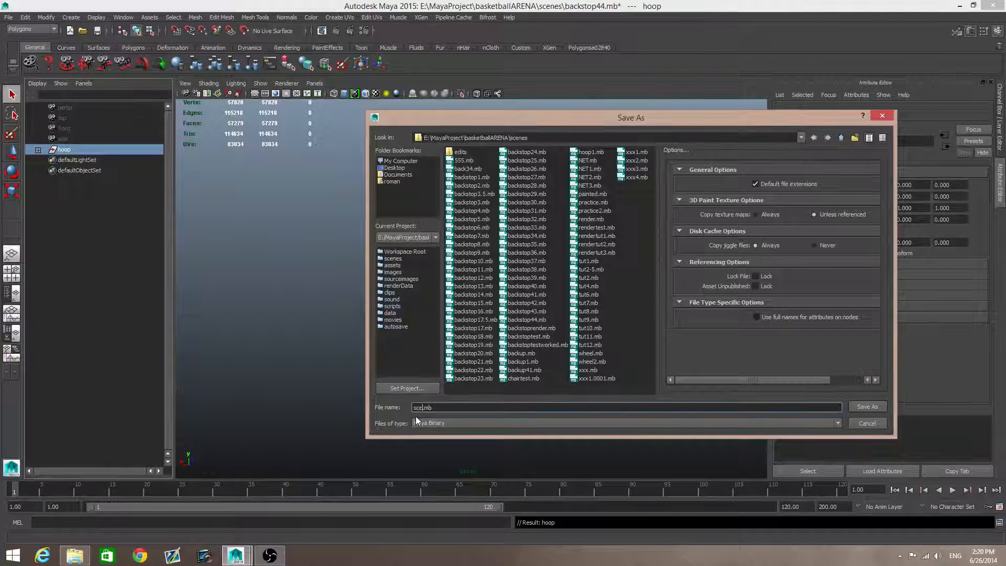
pyautogui.write('1')
pyautogui.click(879, 408)
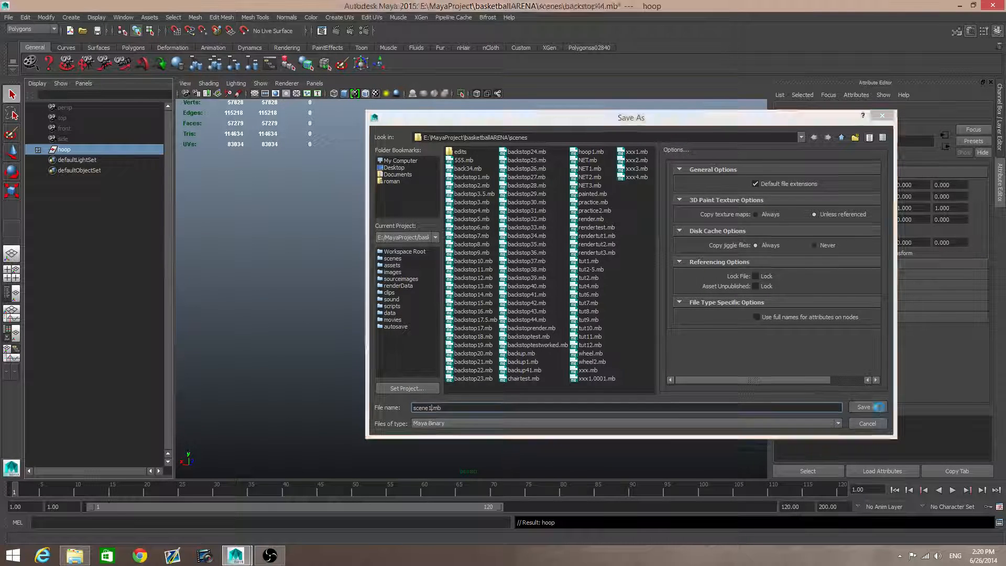
# Step: Open the scene tut12.mb without saving the changes to scene1.mb
pyautogui.keyDown('alt'); pyautogui.moveTo(465, 358); pyautogui.dragTo(435, 319); pyautogui.keyUp('alt')
pyautogui.click(9, 18)
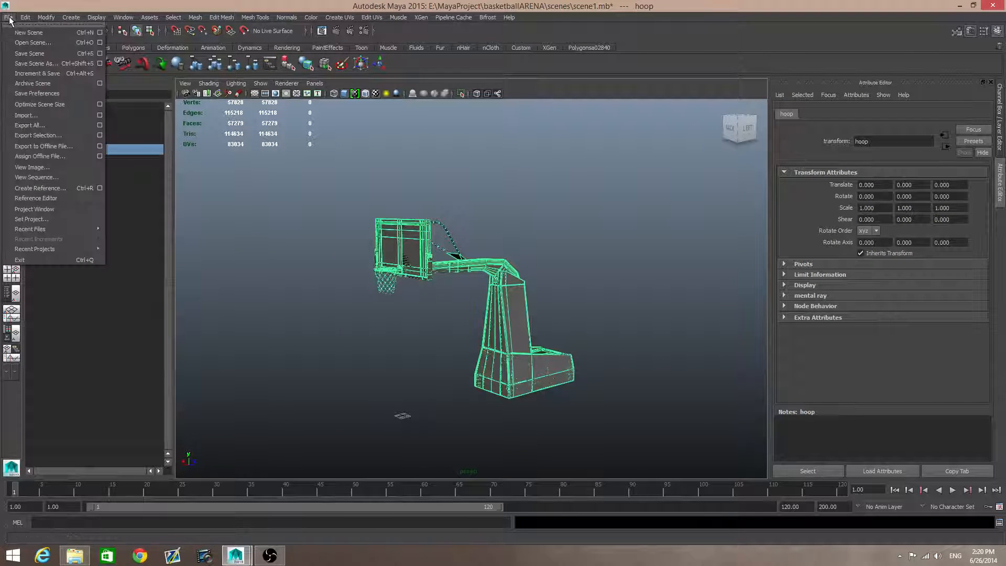
pyautogui.click(32, 44)
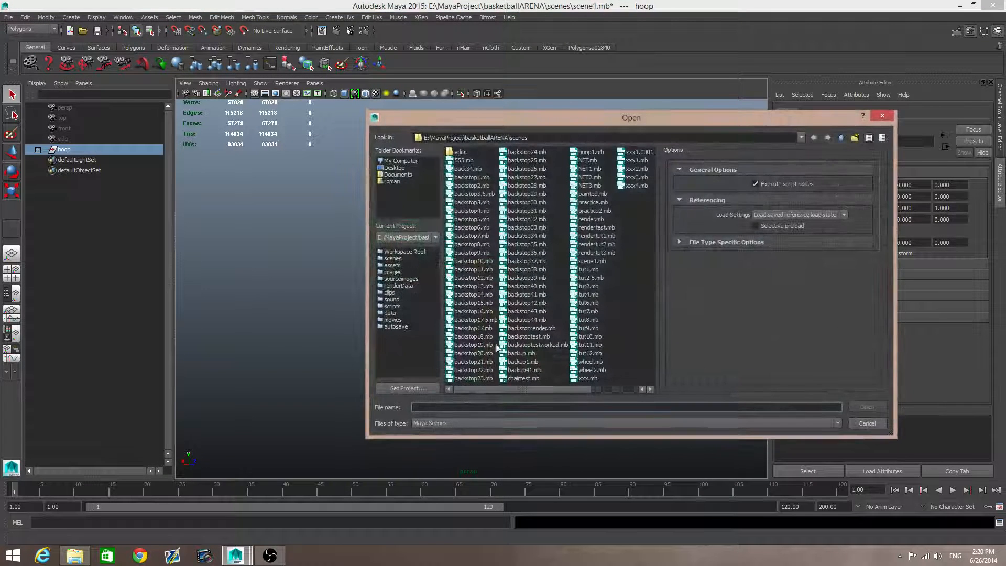
pyautogui.click(599, 355)
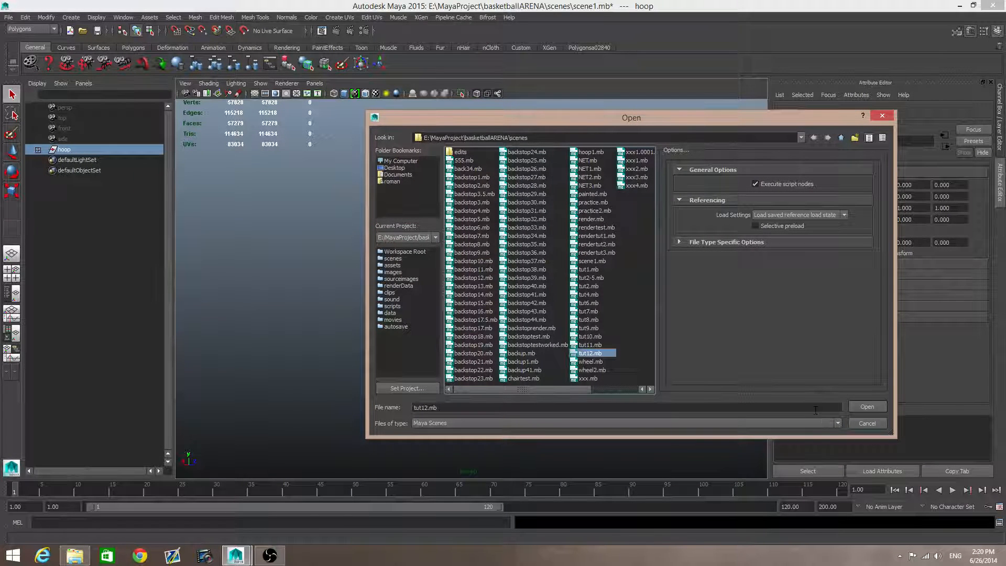
pyautogui.click(868, 406)
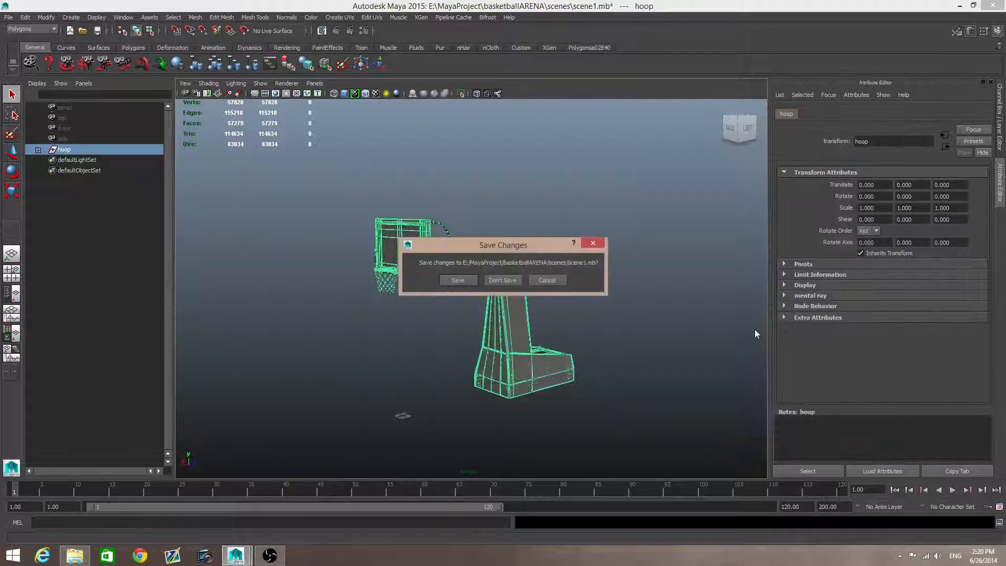
pyautogui.click(498, 281)
# Step: Select the arena mesh pCylinder3, show the display layers and make the chairs2 layer visible
pyautogui.scroll(-5, 533, 385)
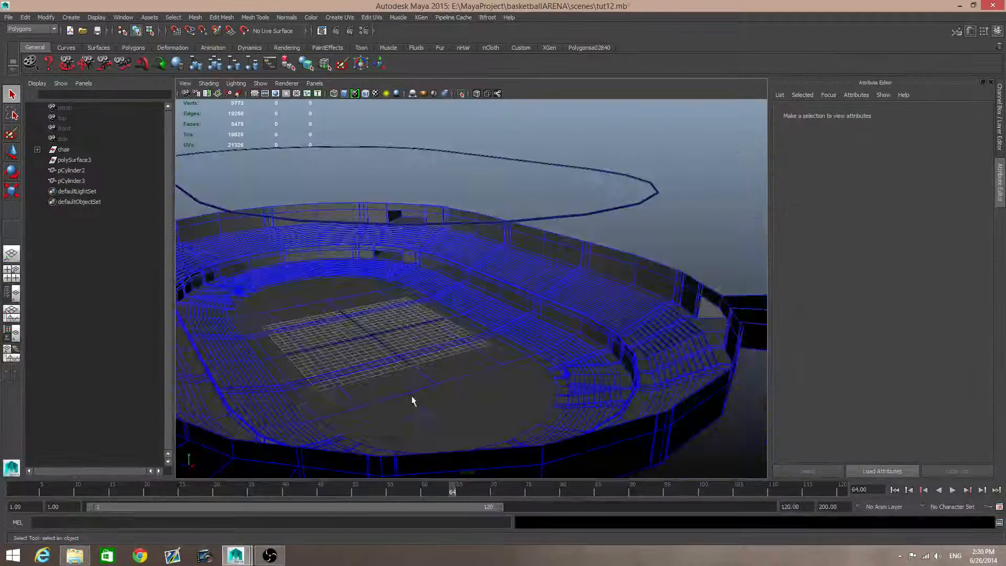
pyautogui.keyDown('alt'); pyautogui.moveTo(427, 387); pyautogui.dragTo(411, 369); pyautogui.keyUp('alt')
pyautogui.keyDown('alt'); pyautogui.moveTo(383, 367); pyautogui.dragTo(278, 289); pyautogui.keyUp('alt')
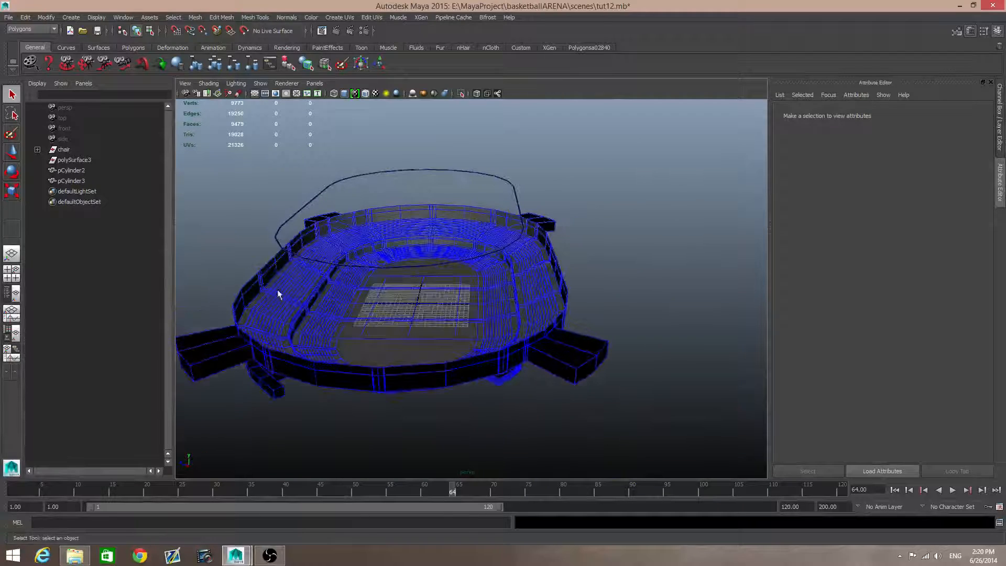
pyautogui.click(498, 382)
pyautogui.click(984, 32)
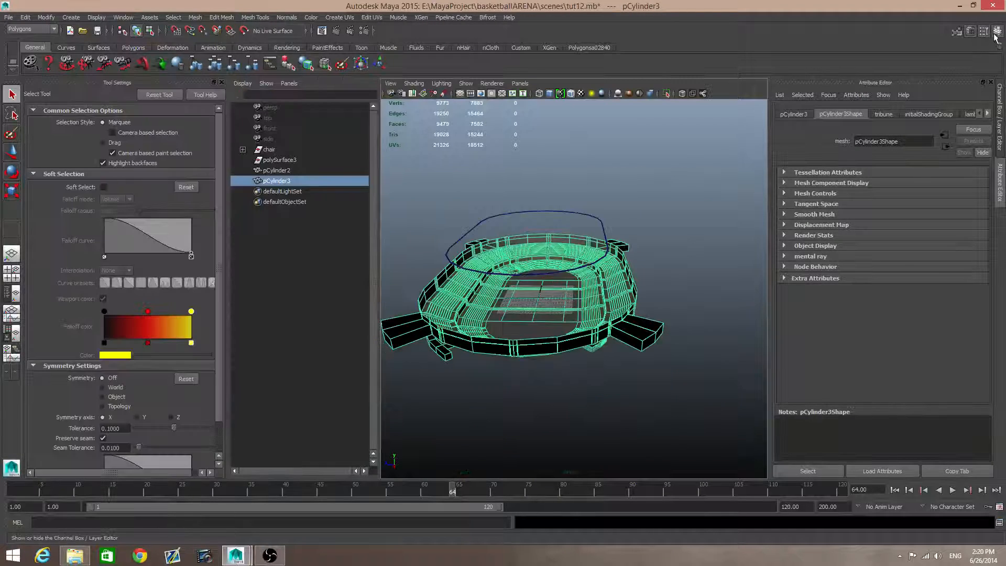
pyautogui.click(998, 32)
pyautogui.click(998, 32)
pyautogui.click(886, 353)
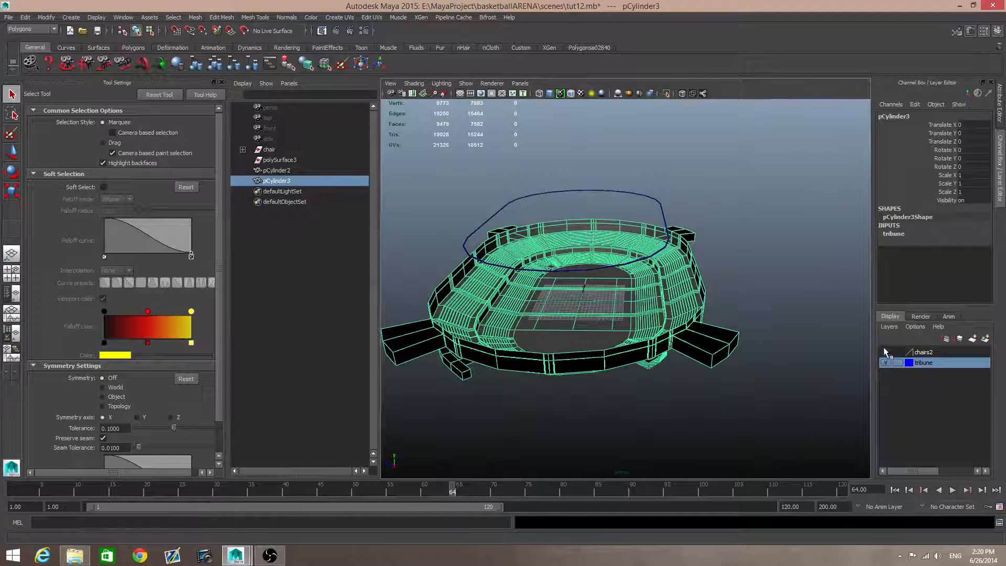
# Step: Hide the tool settings and inspect the arena stands from above and from the side
pyautogui.click(215, 82)
pyautogui.keyDown('alt'); pyautogui.moveTo(346, 279); pyautogui.dragTo(438, 315, button='right'); pyautogui.keyUp('alt')
pyautogui.keyDown('alt'); pyautogui.moveTo(437, 316); pyautogui.dragTo(506, 335, button='middle'); pyautogui.keyUp('alt')
pyautogui.keyDown('alt'); pyautogui.moveTo(505, 334); pyautogui.dragTo(475, 368); pyautogui.keyUp('alt')
pyautogui.click(219, 70)
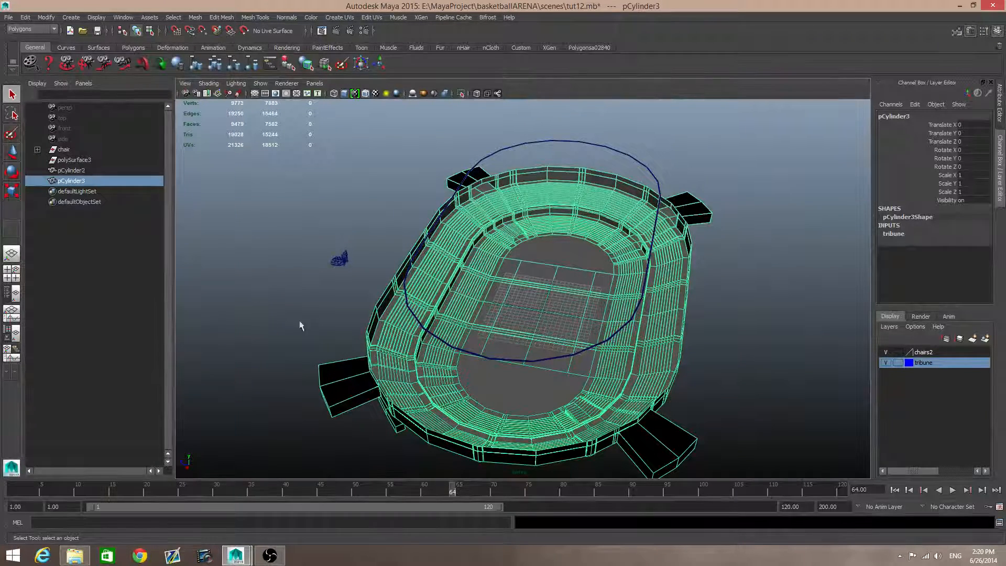
pyautogui.keyDown('alt'); pyautogui.moveTo(726, 263); pyautogui.dragTo(626, 271); pyautogui.keyUp('alt')
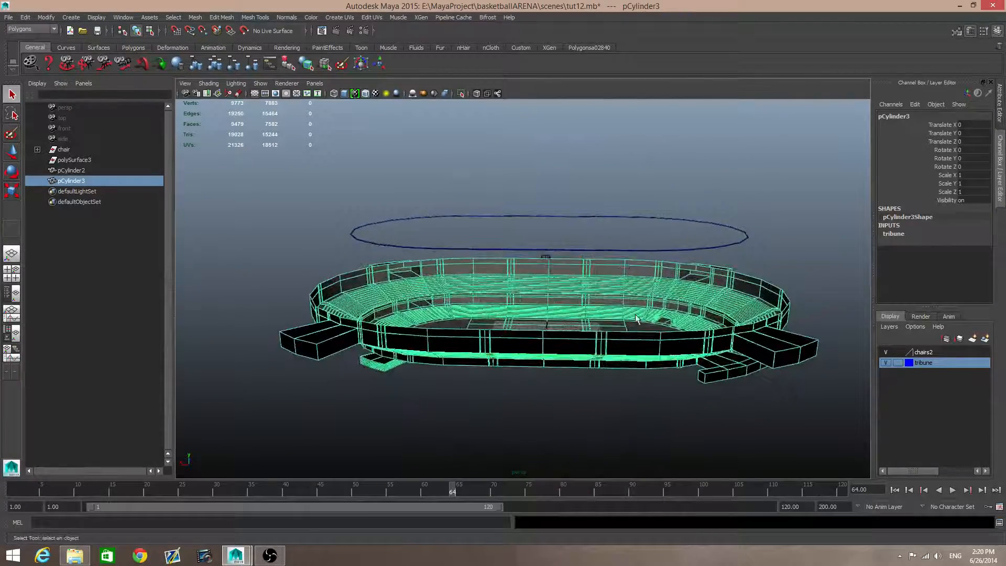
# Step: Examine the separate chair model and the arena's stands and court from several angles and up close
pyautogui.keyDown('alt'); pyautogui.moveTo(499, 337); pyautogui.dragTo(470, 357); pyautogui.keyUp('alt')
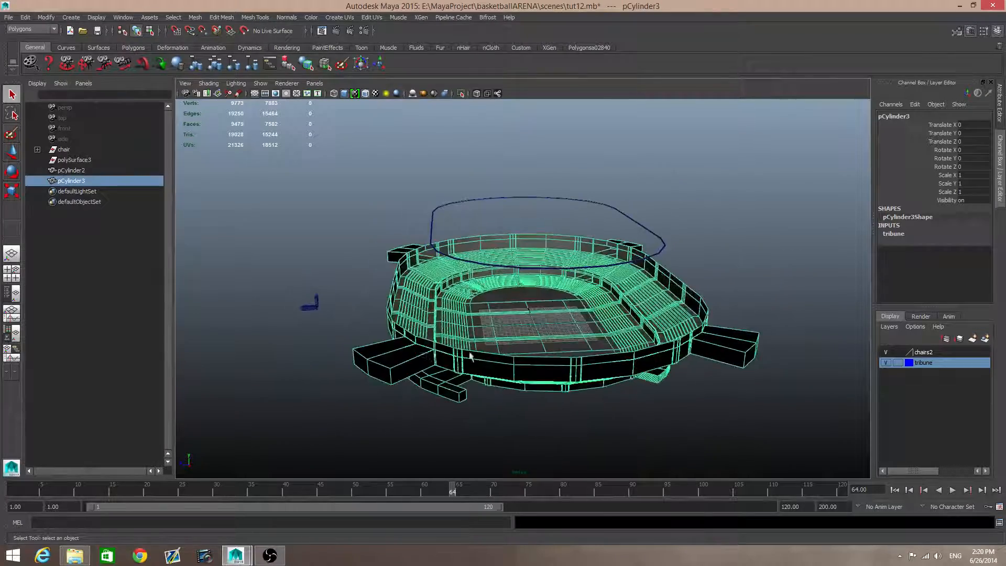
pyautogui.click(309, 302)
pyautogui.keyDown('alt'); pyautogui.moveTo(309, 302); pyautogui.dragTo(340, 340); pyautogui.keyUp('alt')
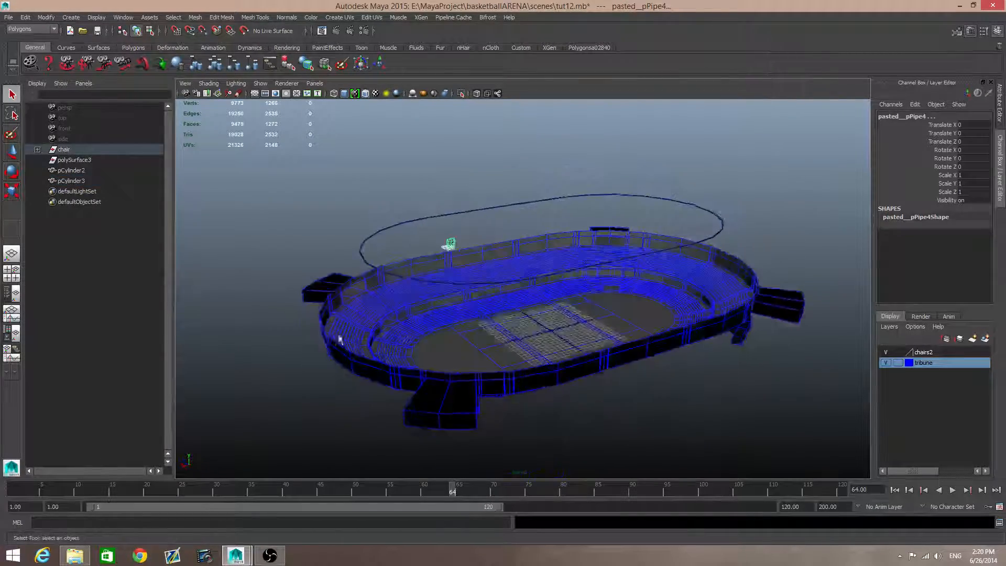
pyautogui.keyDown('alt'); pyautogui.moveTo(340, 341); pyautogui.dragTo(348, 386, button='right'); pyautogui.keyUp('alt')
pyautogui.keyDown('alt'); pyautogui.moveTo(348, 386); pyautogui.dragTo(489, 386); pyautogui.keyUp('alt')
pyautogui.keyDown('alt'); pyautogui.moveTo(490, 386); pyautogui.dragTo(877, 393, button='right'); pyautogui.keyUp('alt')
pyautogui.keyDown('alt'); pyautogui.moveTo(576, 364); pyautogui.dragTo(614, 278, button='middle'); pyautogui.keyUp('alt')
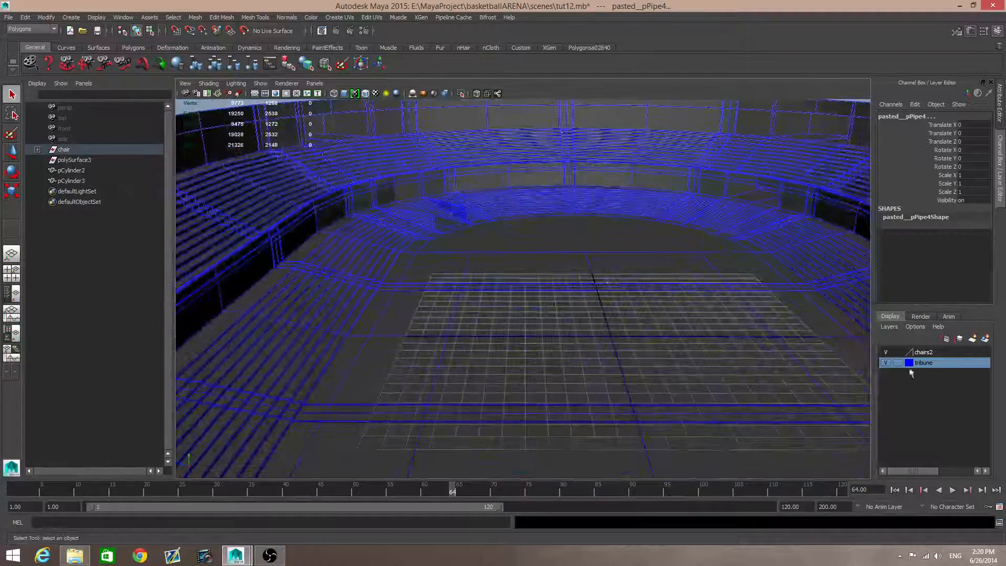
pyautogui.keyDown('alt'); pyautogui.moveTo(570, 367); pyautogui.dragTo(341, 353); pyautogui.keyUp('alt')
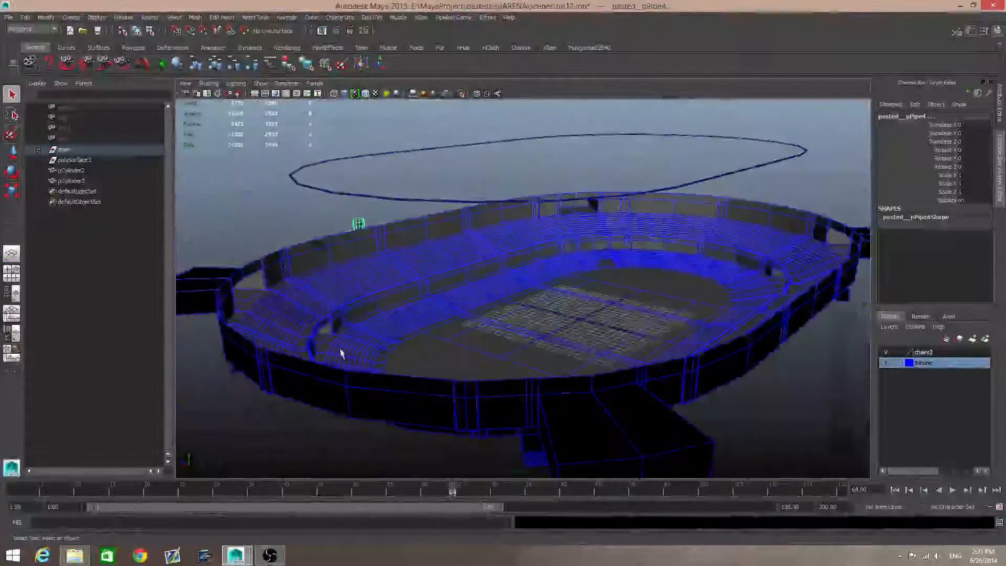
pyautogui.keyDown('alt'); pyautogui.moveTo(406, 332); pyautogui.dragTo(797, 348); pyautogui.keyUp('alt')
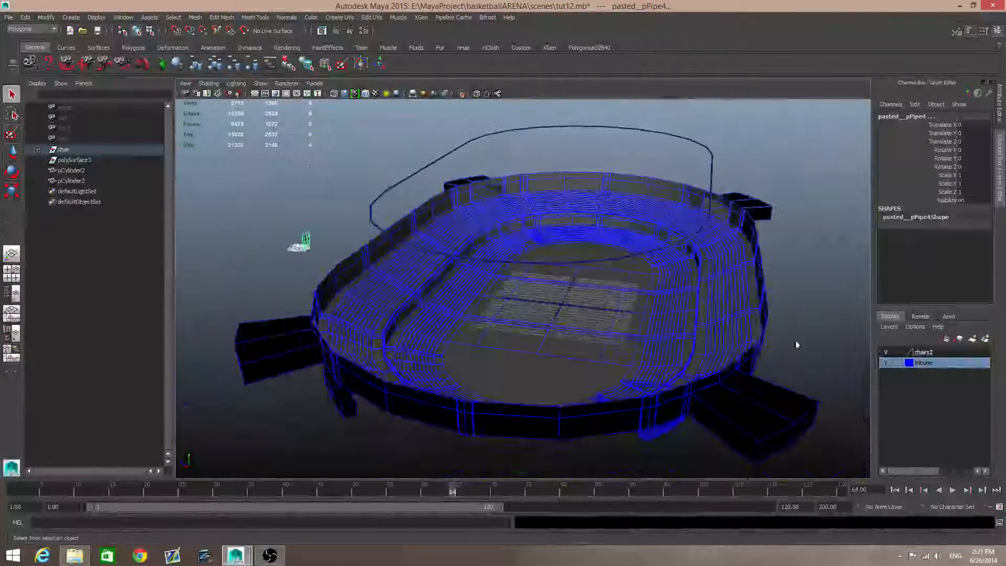
pyautogui.keyDown('alt'); pyautogui.moveTo(423, 349); pyautogui.dragTo(387, 316); pyautogui.keyUp('alt')
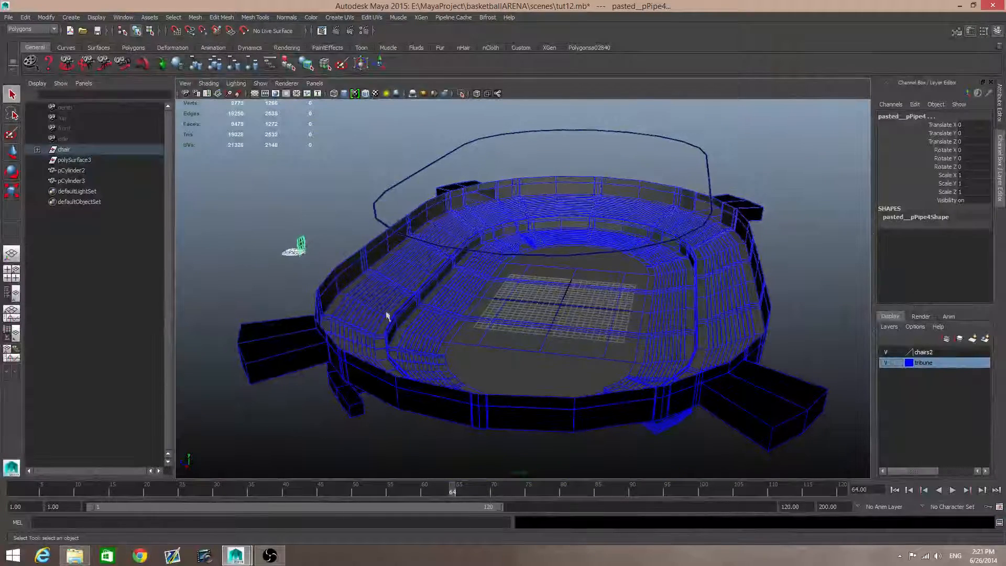
# Step: Select the chair group together with the arena mesh pCylinder3 and copy both objects
pyautogui.click(37, 150)
pyautogui.click(37, 149)
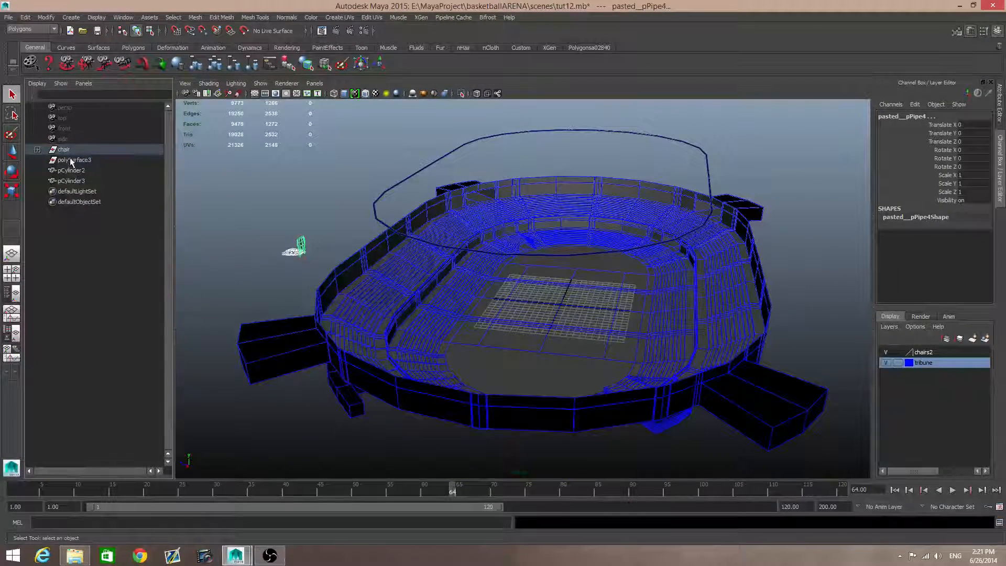
pyautogui.click(71, 181)
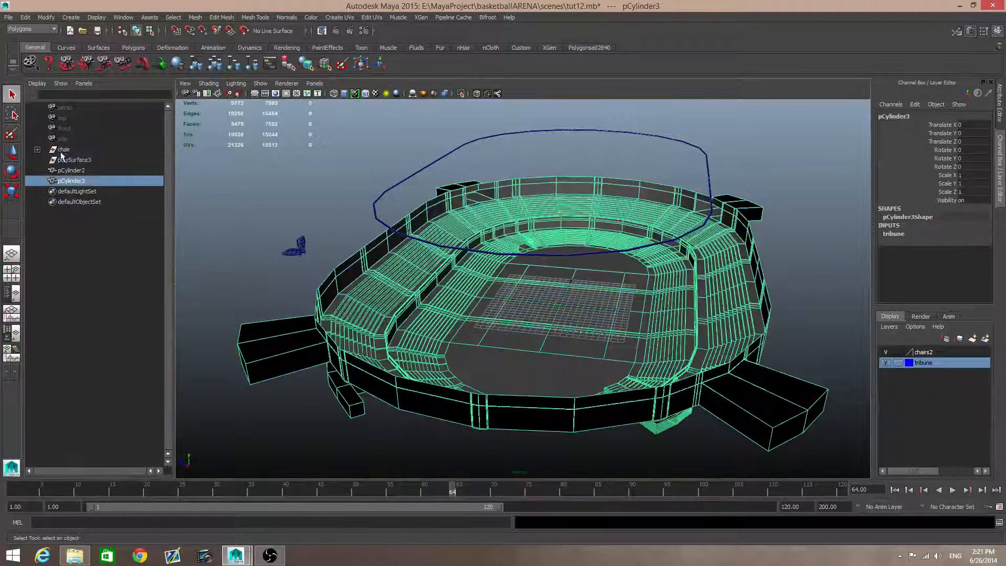
pyautogui.keyDown('shift'); pyautogui.click(63, 150); pyautogui.keyUp('shift')
pyautogui.click(63, 149)
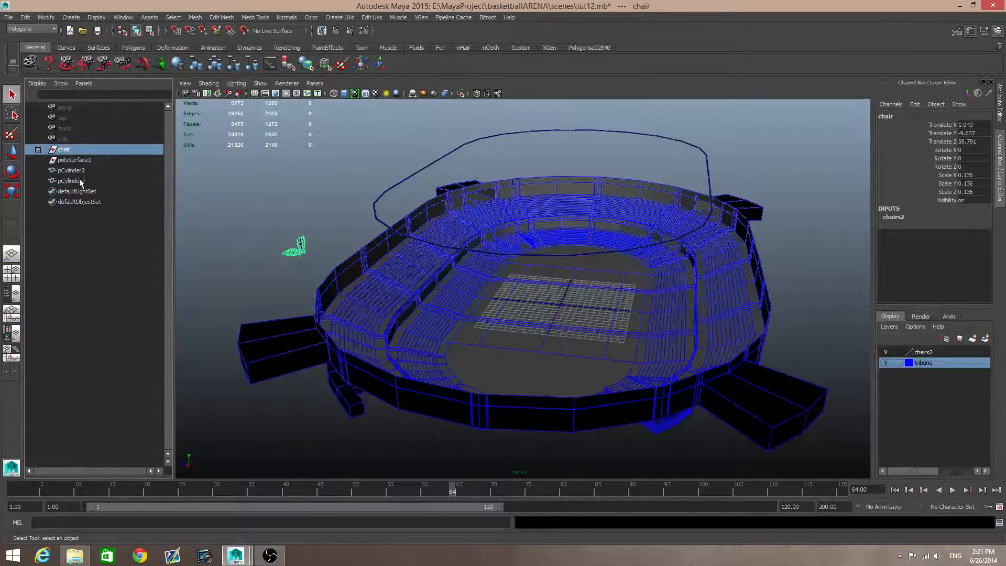
pyautogui.keyDown('ctrl'); pyautogui.click(71, 181); pyautogui.keyUp('ctrl')
pyautogui.keyDown('alt'); pyautogui.moveTo(321, 257); pyautogui.dragTo(353, 297); pyautogui.keyUp('alt')
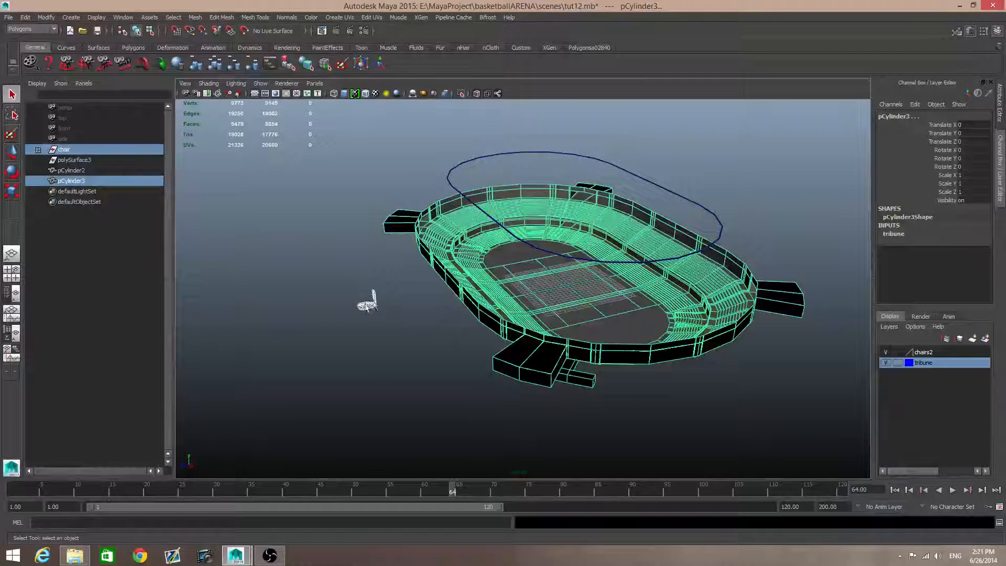
pyautogui.keyDown('alt'); pyautogui.moveTo(510, 381); pyautogui.dragTo(467, 361); pyautogui.keyUp('alt')
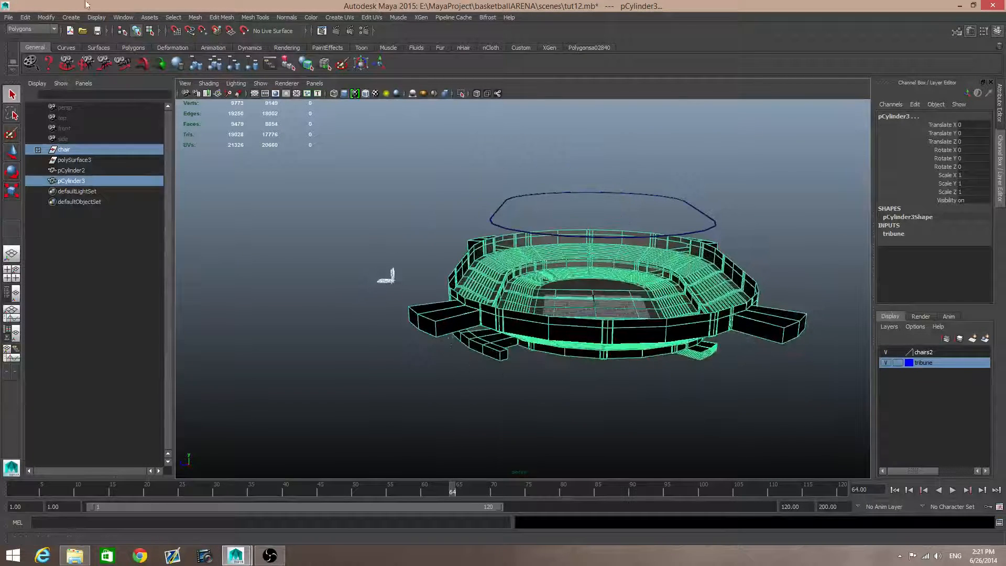
pyautogui.click(25, 17)
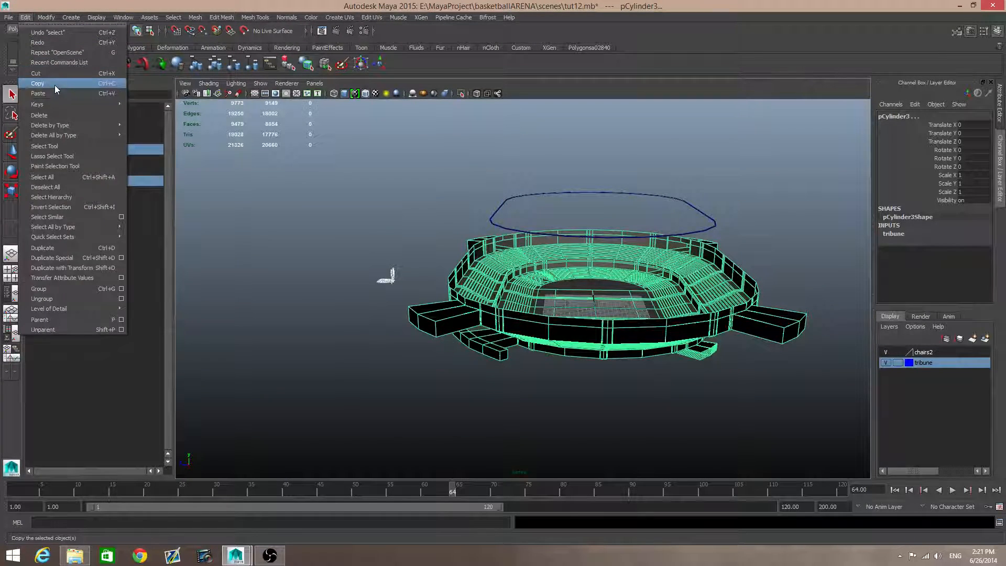
pyautogui.click(27, 11)
# Step: Open scene1.mb from the project's scenes folder without saving the changes to tut12.mb
pyautogui.click(9, 17)
pyautogui.click(28, 41)
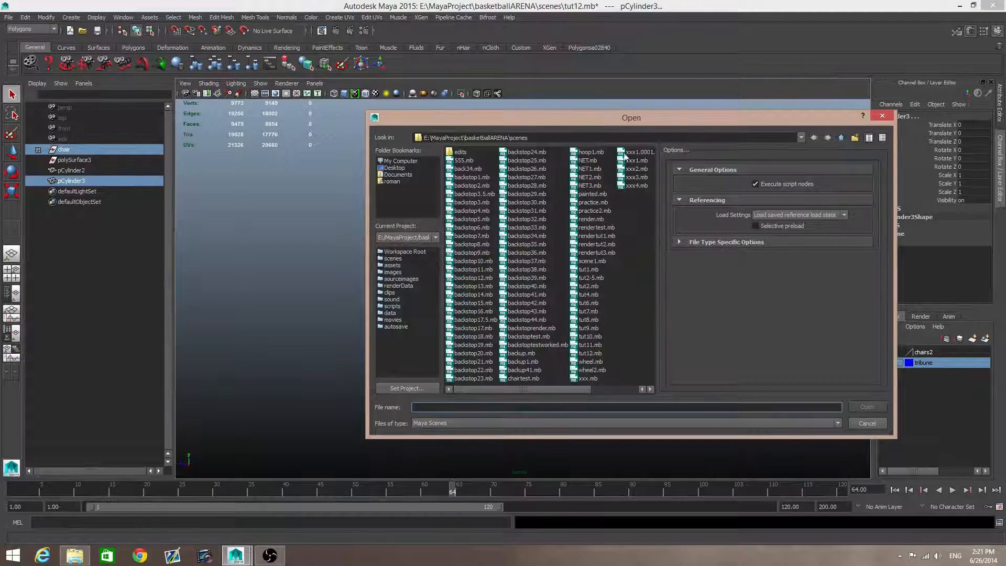
pyautogui.click(516, 391)
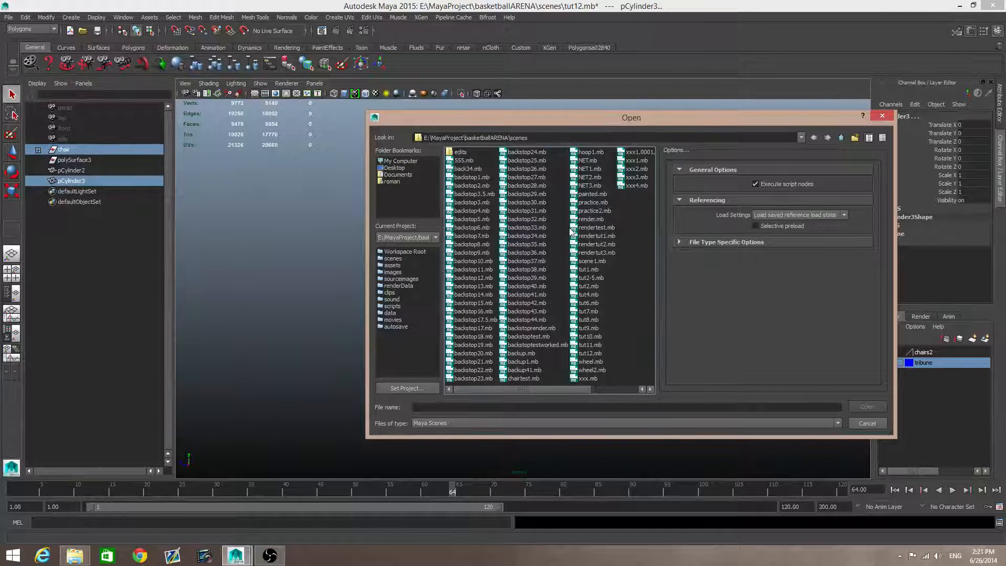
pyautogui.click(593, 261)
pyautogui.click(866, 408)
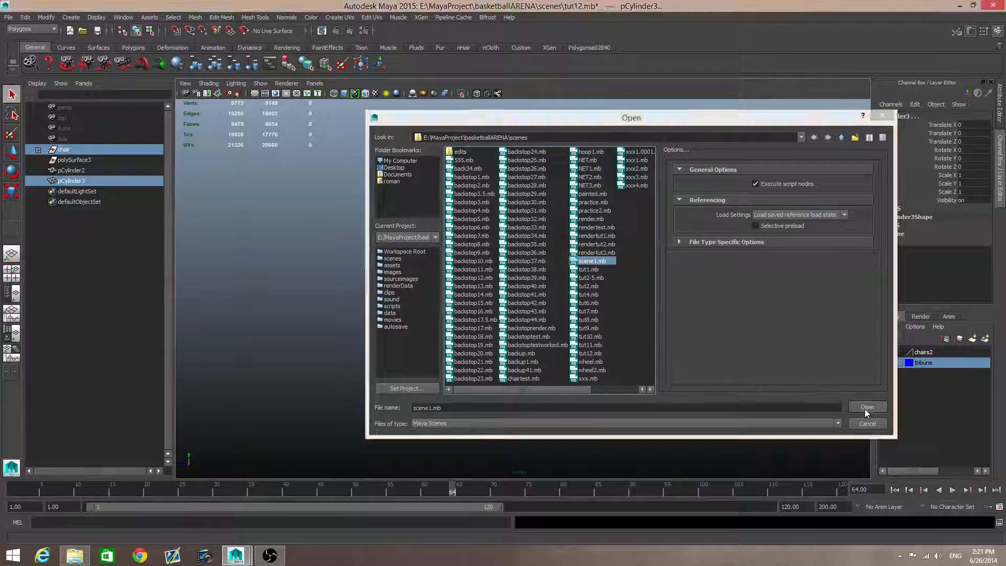
pyautogui.click(503, 280)
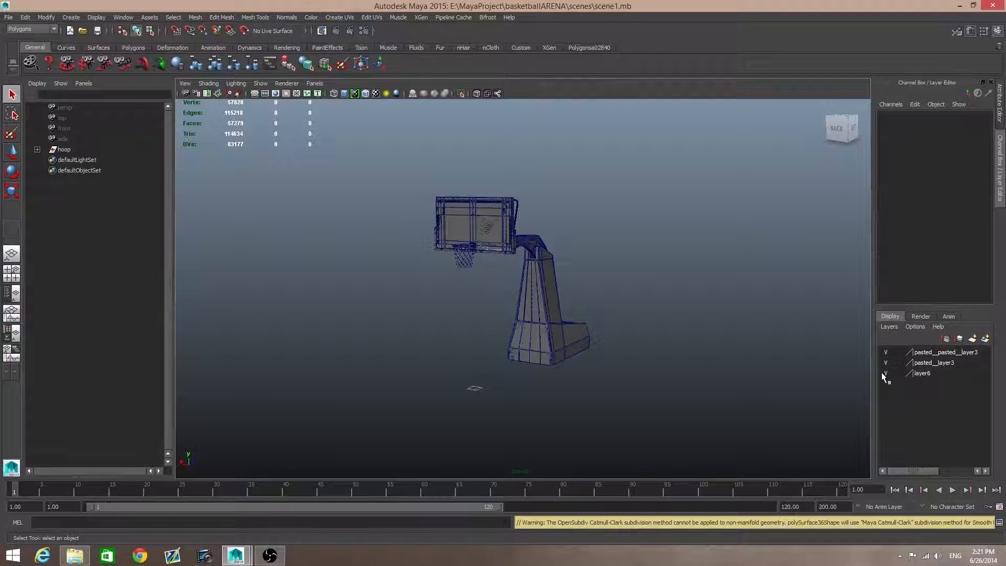
# Step: Check the display layers by toggling their visibility, then select the objects of layer6 and remove them from that layer
pyautogui.click(886, 372)
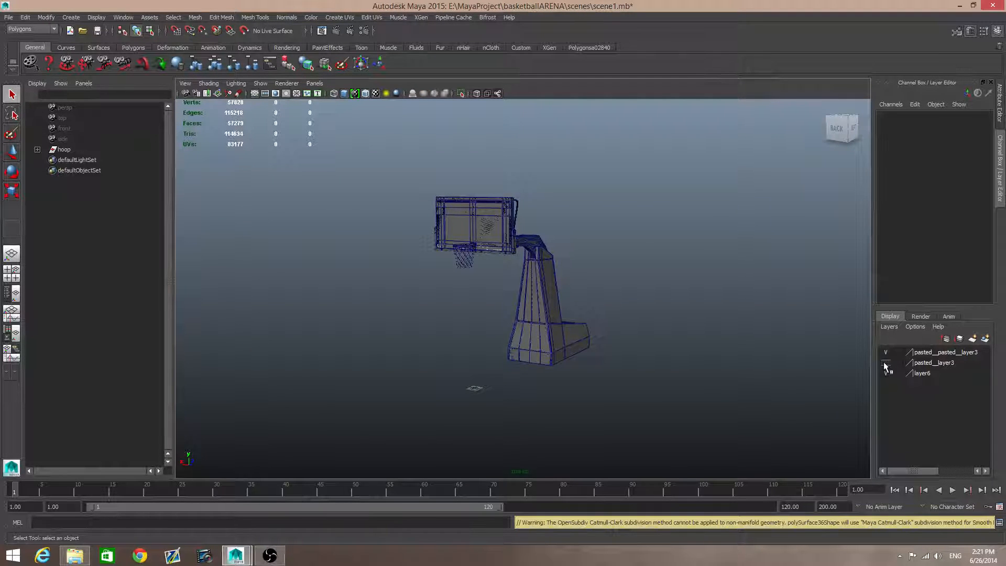
pyautogui.click(886, 353)
pyautogui.rightClick(920, 373)
pyautogui.click(939, 411)
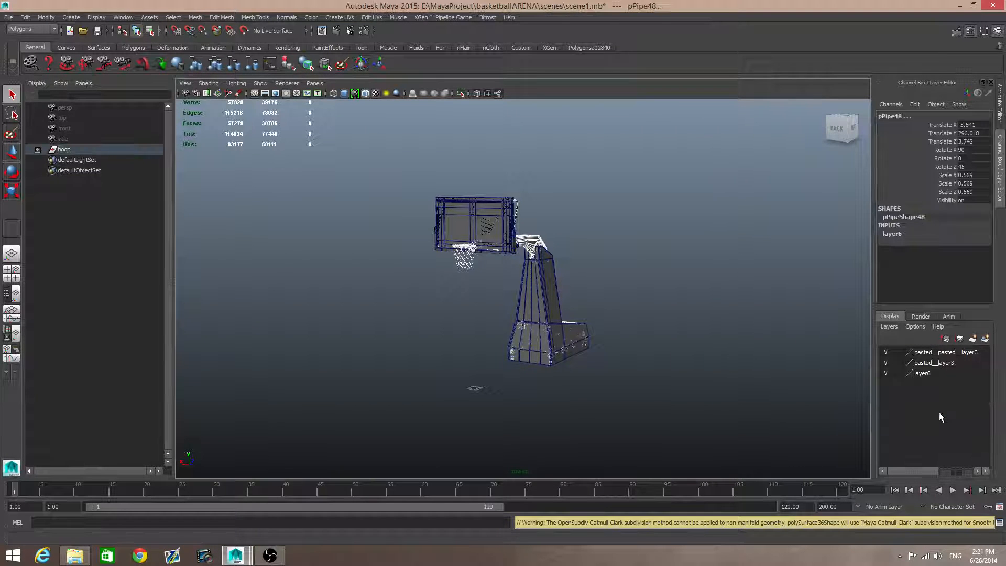
pyautogui.rightClick(923, 373)
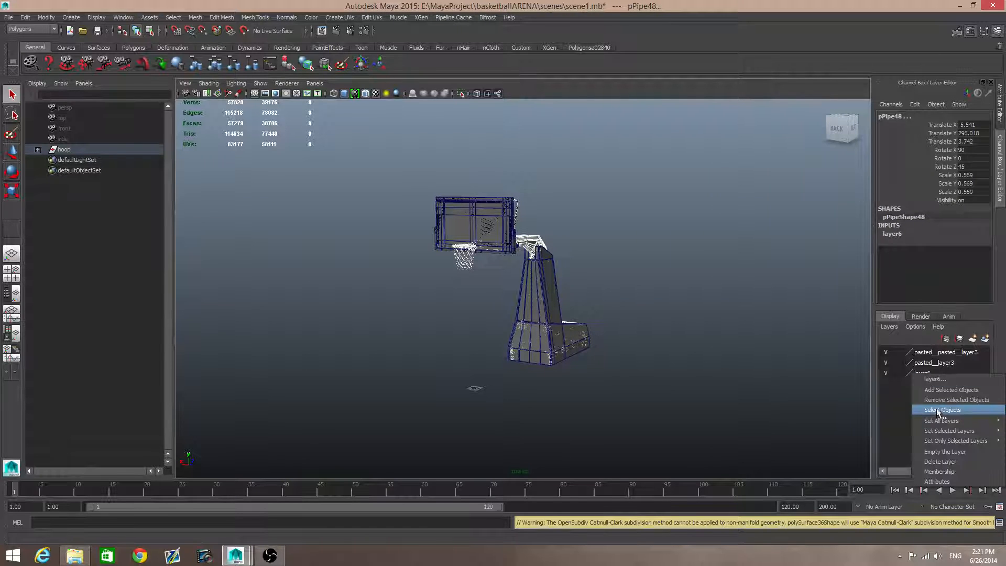
pyautogui.click(936, 407)
# Step: Try to select the objects of pasted__layer3 and remove the selected objects from pasted__pasted__layer3
pyautogui.click(922, 364)
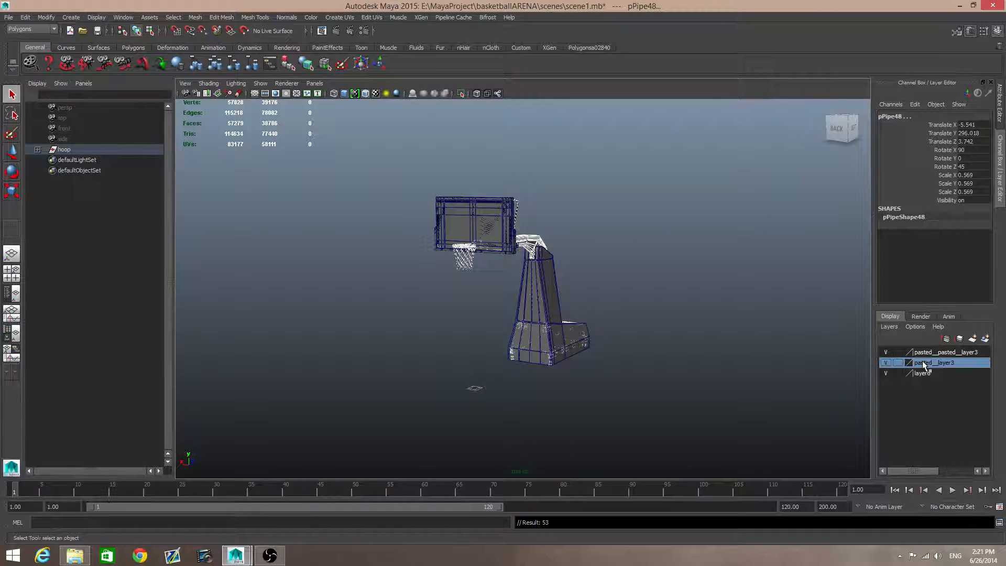
pyautogui.rightClick(922, 363)
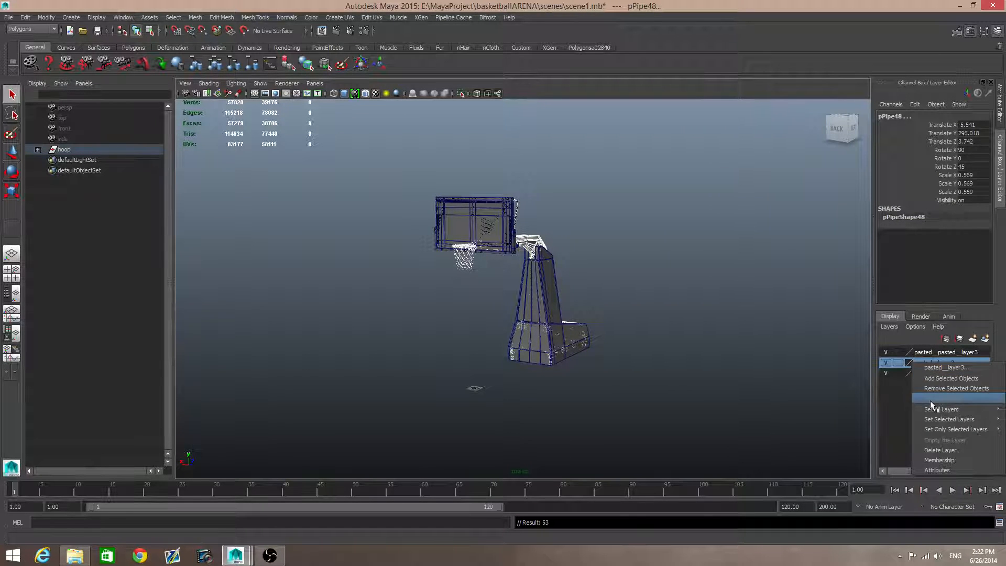
pyautogui.click(931, 400)
pyautogui.click(924, 355)
pyautogui.rightClick(924, 356)
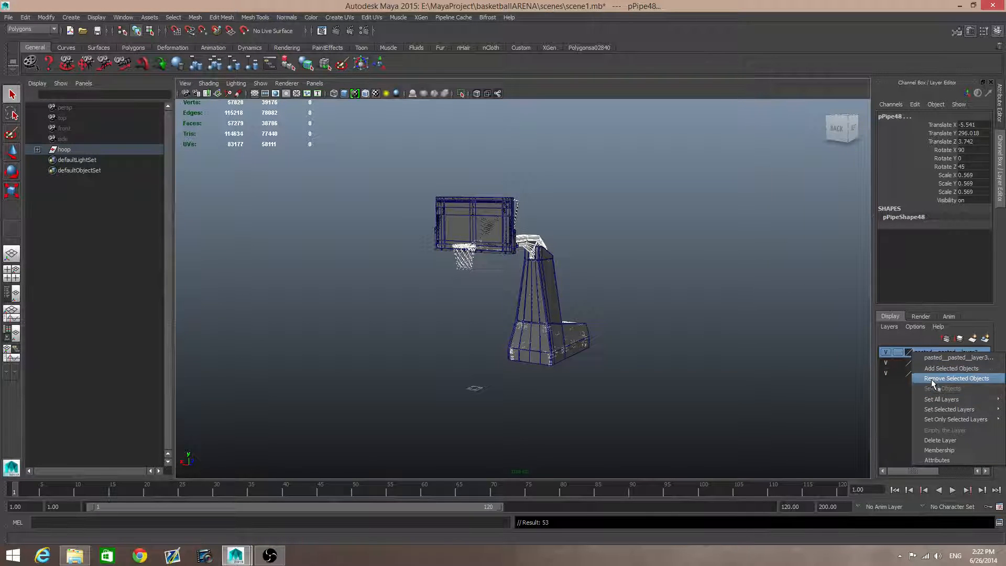
pyautogui.click(932, 379)
# Step: Delete the display layers pasted__pasted__layer3, pasted__layer3 and layer6
pyautogui.rightClick(945, 357)
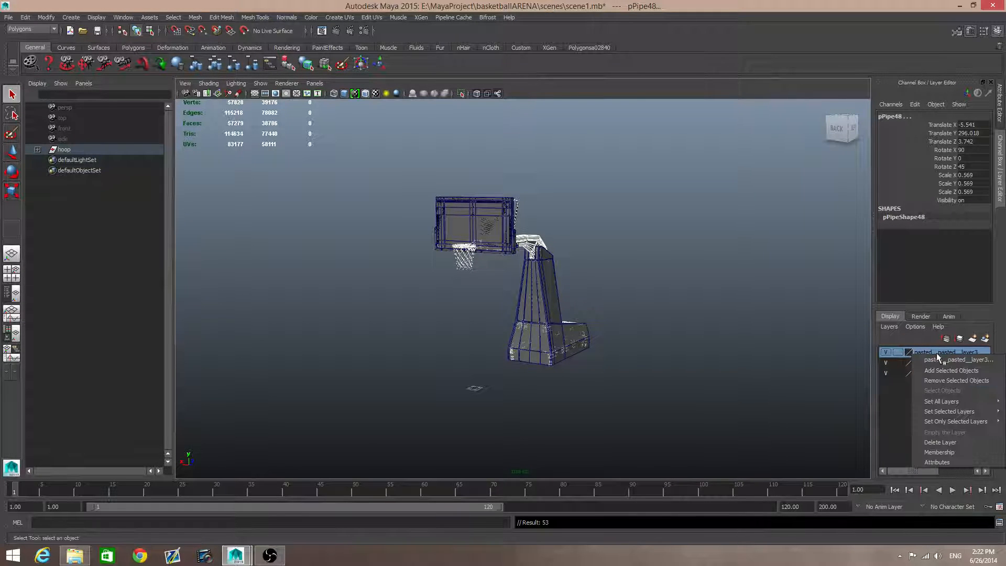
pyautogui.click(947, 442)
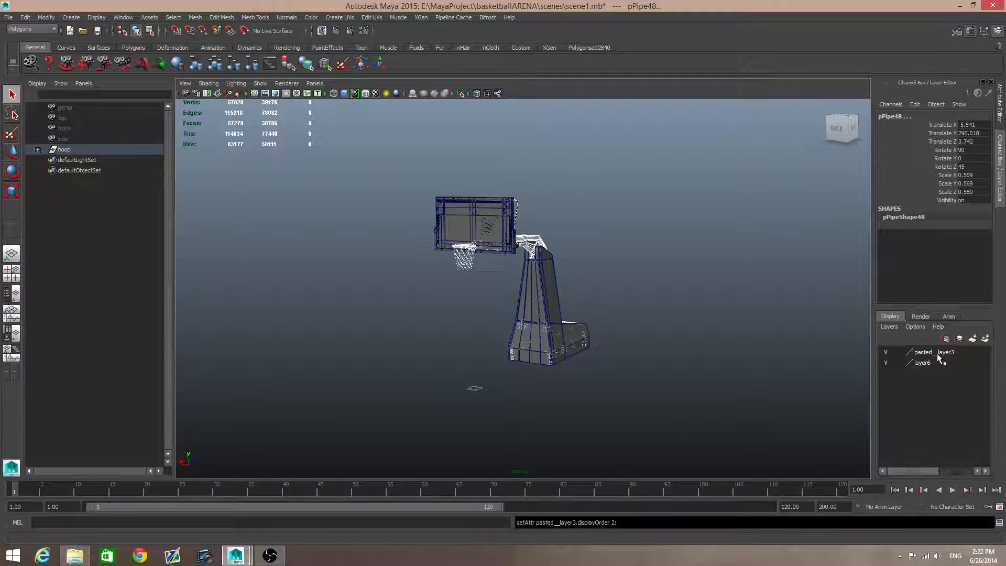
pyautogui.rightClick(937, 353)
pyautogui.click(943, 443)
pyautogui.rightClick(927, 352)
pyautogui.moveTo(942, 418)
pyautogui.click(944, 440)
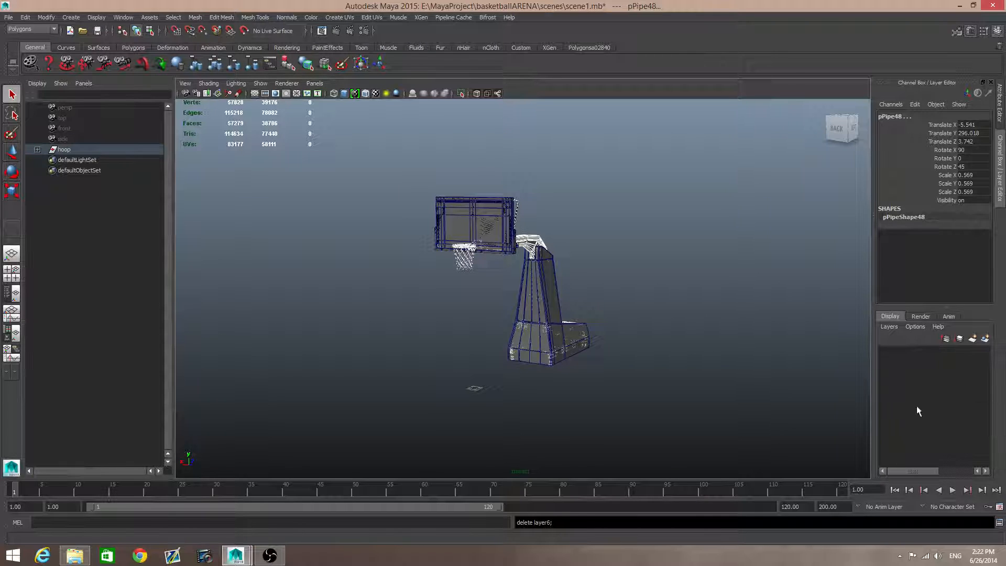
# Step: Select the whole basketball backstop, create a display layer from the selection and name it hoop1
pyautogui.click(659, 296)
pyautogui.moveTo(385, 173); pyautogui.dragTo(646, 403)
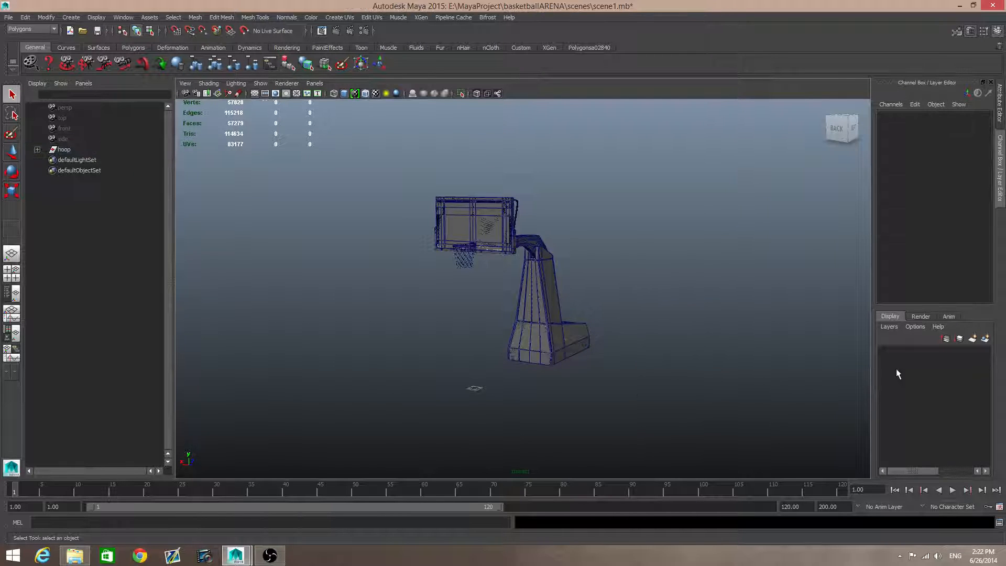
pyautogui.click(986, 340)
pyautogui.doubleClick(922, 353)
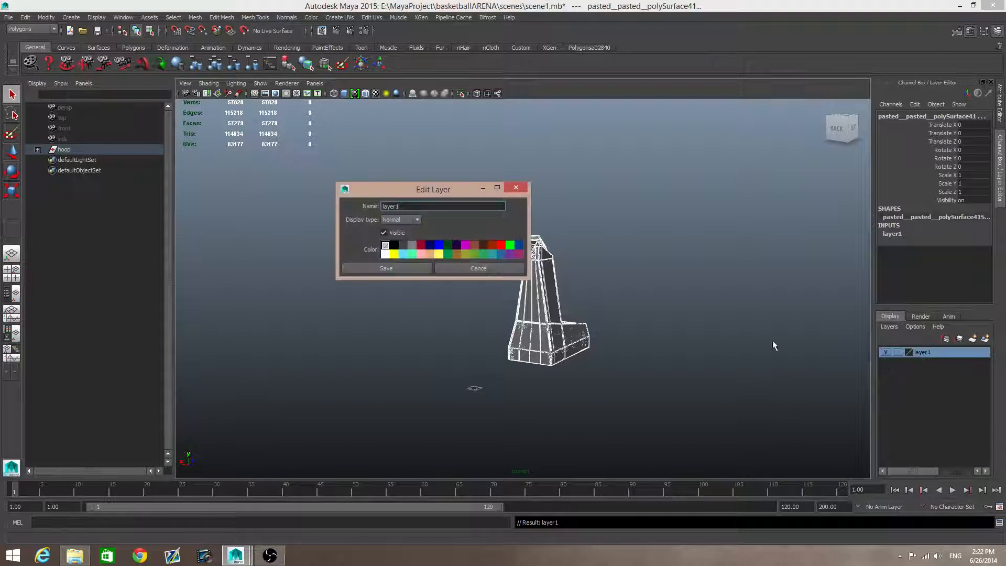
pyautogui.write('hoop1')
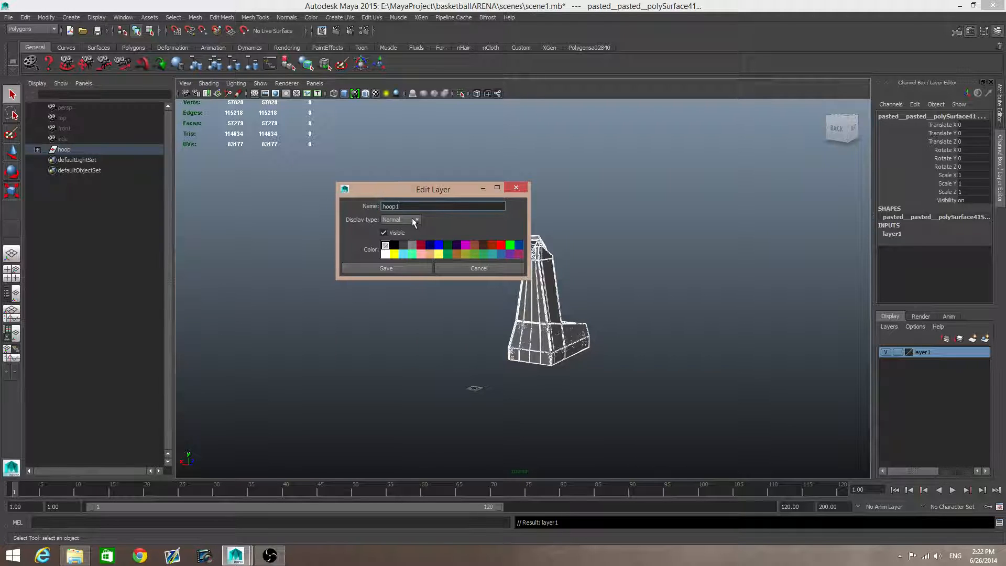
pyautogui.click(405, 267)
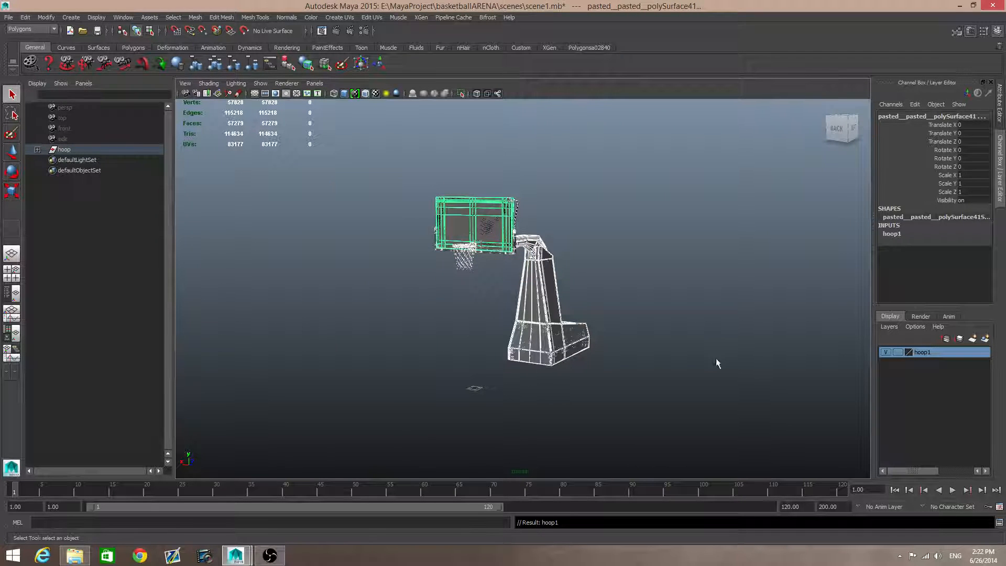
# Step: Deselect the backstop and paste the copied chair and arena mesh into the scene
pyautogui.click(609, 341)
pyautogui.keyDown('alt'); pyautogui.moveTo(557, 323); pyautogui.dragTo(530, 309); pyautogui.keyUp('alt')
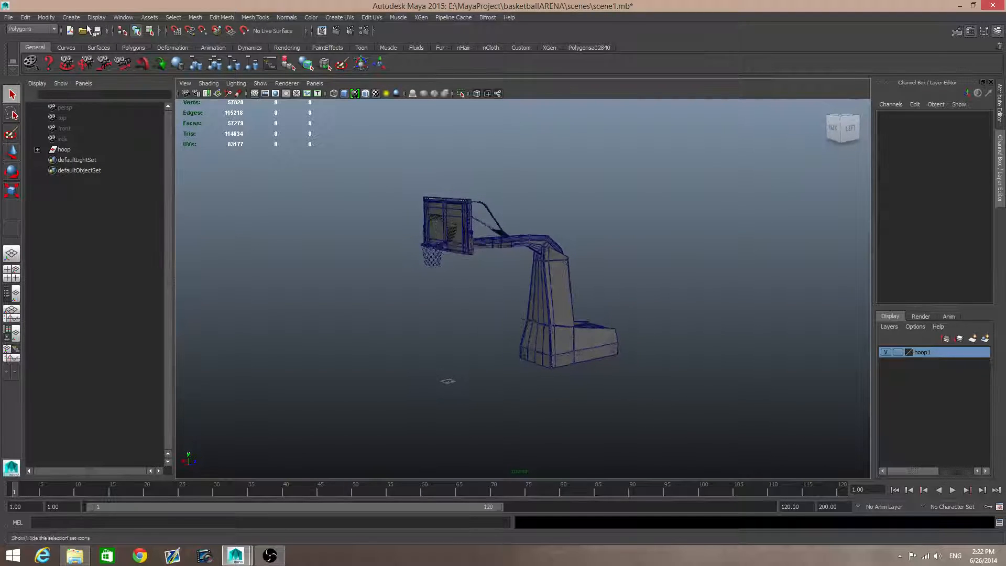
pyautogui.click(27, 17)
pyautogui.click(46, 90)
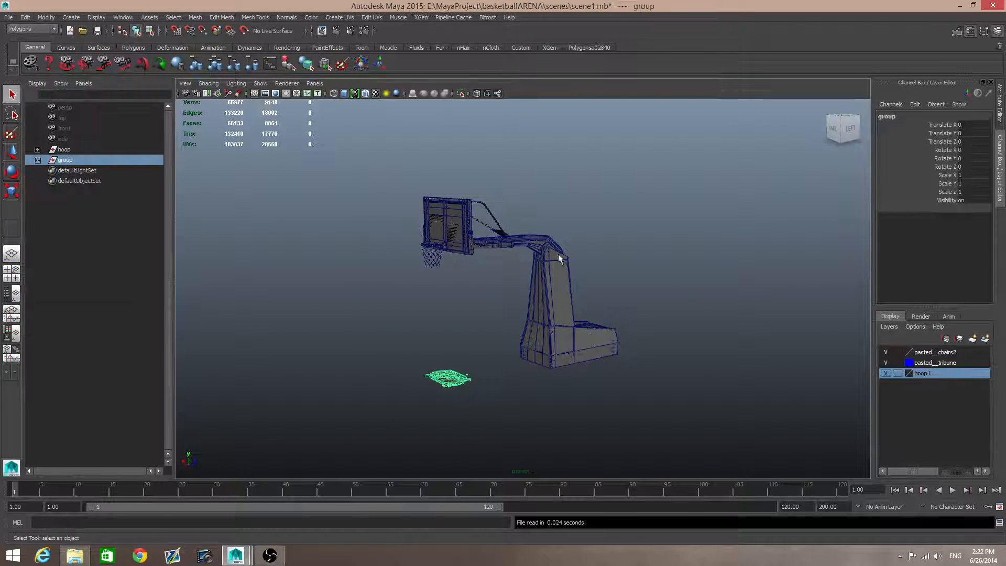
# Step: Examine the pasted arena up close and compare its size and position with the basketball backstop
pyautogui.keyDown('alt'); pyautogui.moveTo(508, 382); pyautogui.dragTo(556, 312); pyautogui.keyUp('alt')
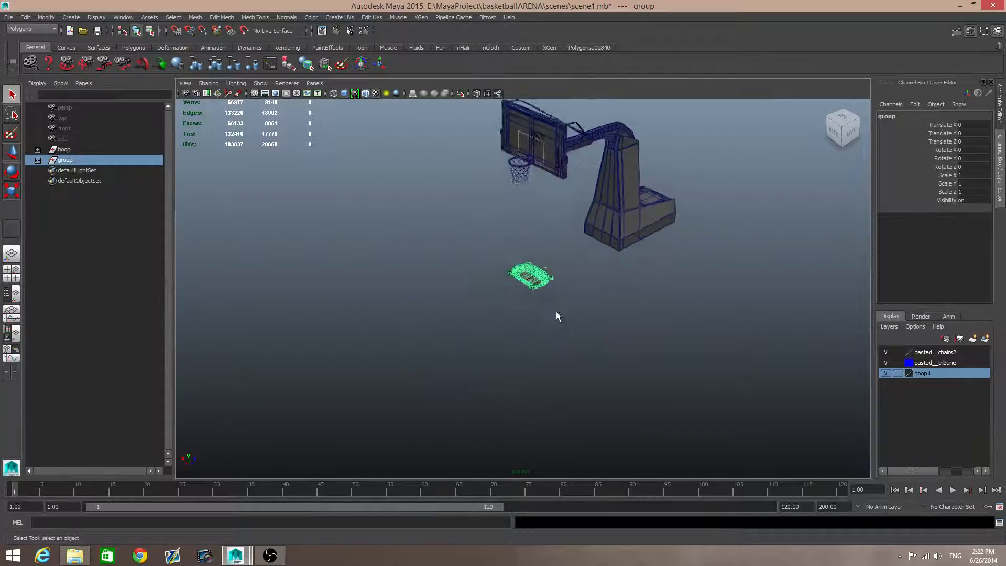
pyautogui.scroll(10, 556, 318)
pyautogui.keyDown('alt'); pyautogui.moveTo(566, 235); pyautogui.dragTo(489, 325, button='middle'); pyautogui.keyUp('alt')
pyautogui.scroll(6, 489, 325)
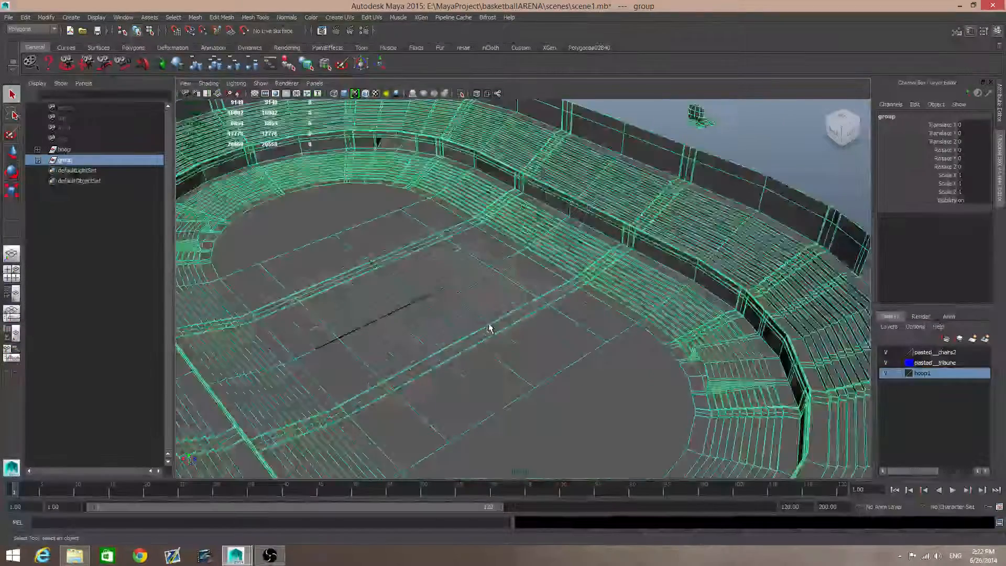
pyautogui.scroll(-9, 490, 328)
pyautogui.keyDown('alt'); pyautogui.moveTo(492, 329); pyautogui.dragTo(603, 278); pyautogui.keyUp('alt')
pyautogui.keyDown('alt'); pyautogui.moveTo(611, 304); pyautogui.dragTo(309, 365, button='right'); pyautogui.keyUp('alt')
pyautogui.keyDown('alt'); pyautogui.moveTo(557, 377); pyautogui.dragTo(548, 416, button='middle'); pyautogui.keyUp('alt')
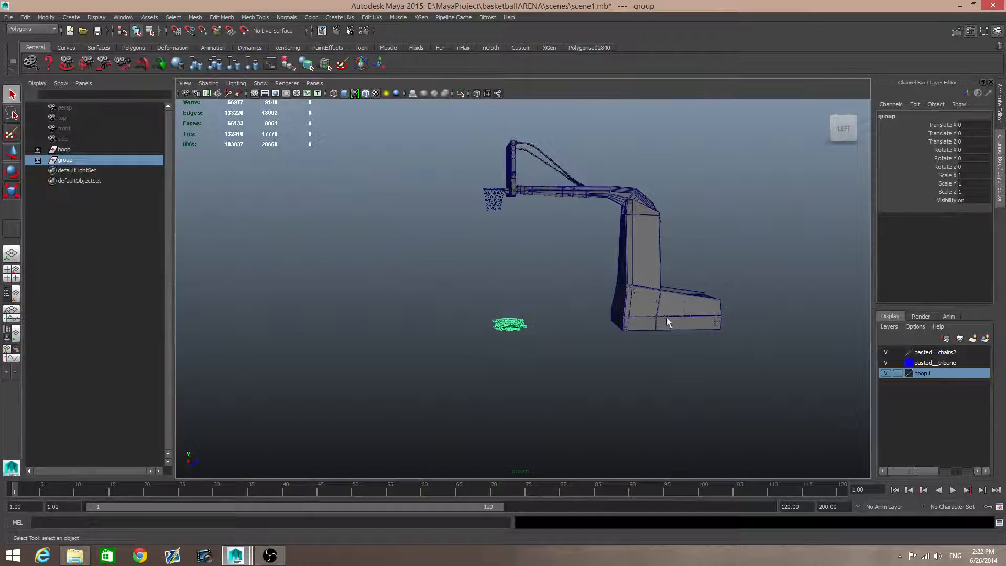
pyautogui.scroll(10, 561, 389)
pyautogui.moveTo(560, 396)
pyautogui.keyDown('alt'); pyautogui.mouseDown(button='middle')
pyautogui.moveTo(580, 344)
pyautogui.moveTo(577, 312)
pyautogui.mouseUp(button='middle'); pyautogui.keyUp('alt')
pyautogui.keyDown('alt'); pyautogui.moveTo(493, 409); pyautogui.dragTo(504, 353, button='middle'); pyautogui.keyUp('alt')
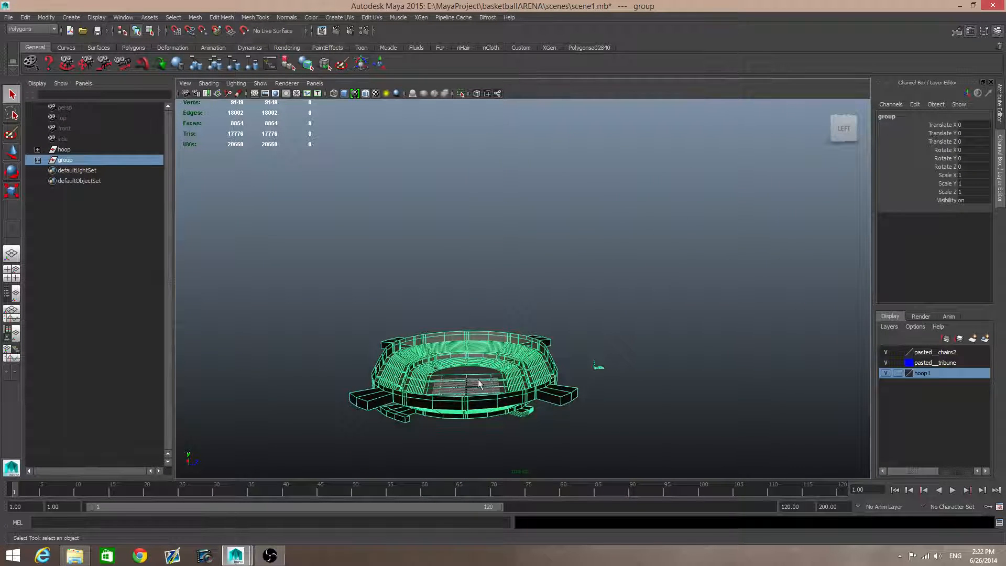
# Step: Create a polygon plane at the centre of the arena floor and frame it for editing
pyautogui.scroll(-9, 513, 409)
pyautogui.keyDown('alt'); pyautogui.moveTo(511, 389); pyautogui.dragTo(545, 441); pyautogui.keyUp('alt')
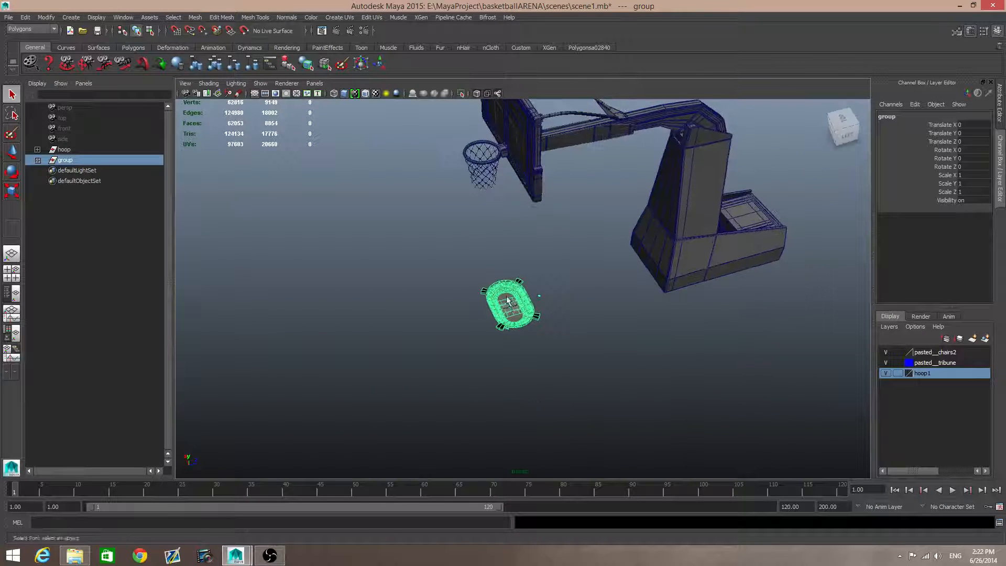
pyautogui.click(132, 48)
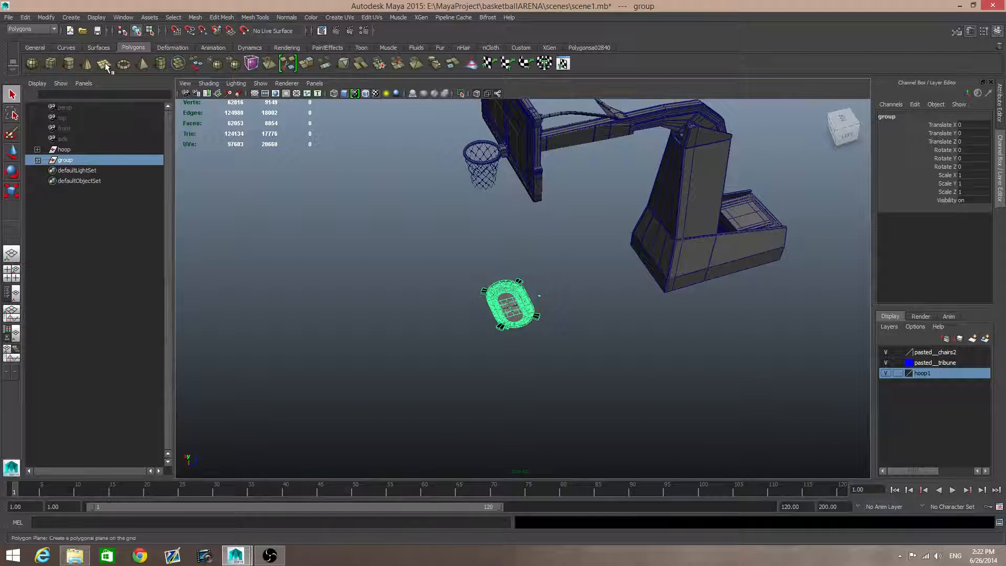
pyautogui.click(105, 63)
pyautogui.scroll(6, 549, 388)
pyautogui.keyDown('alt'); pyautogui.moveTo(545, 414); pyautogui.dragTo(650, 194); pyautogui.keyUp('alt')
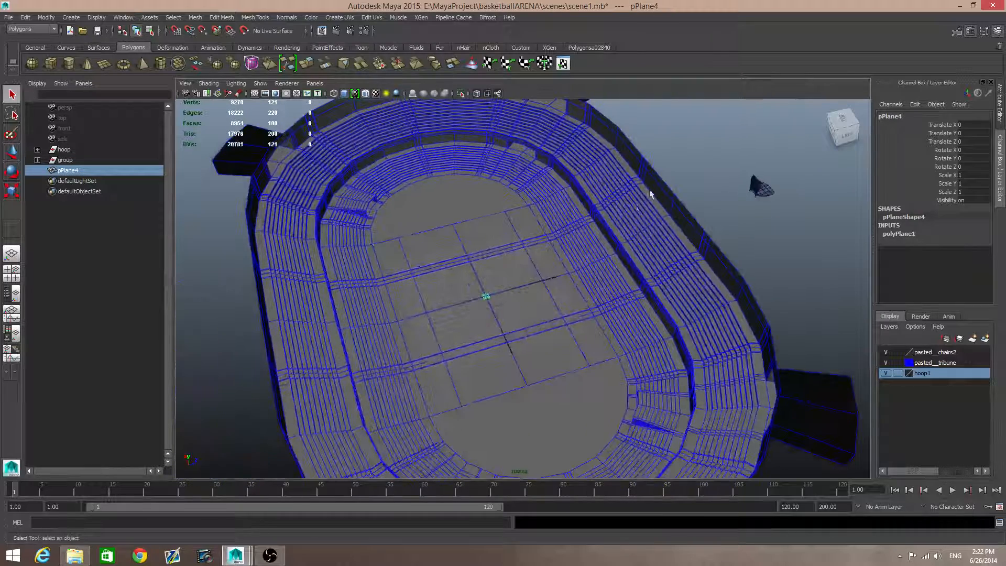
pyautogui.press('f')
pyautogui.moveTo(497, 358)
pyautogui.keyDown('alt'); pyautogui.mouseDown()
pyautogui.moveTo(499, 330)
pyautogui.moveTo(533, 353)
pyautogui.moveTo(487, 373)
pyautogui.mouseUp(); pyautogui.keyUp('alt')
pyautogui.scroll(-2, 544, 339)
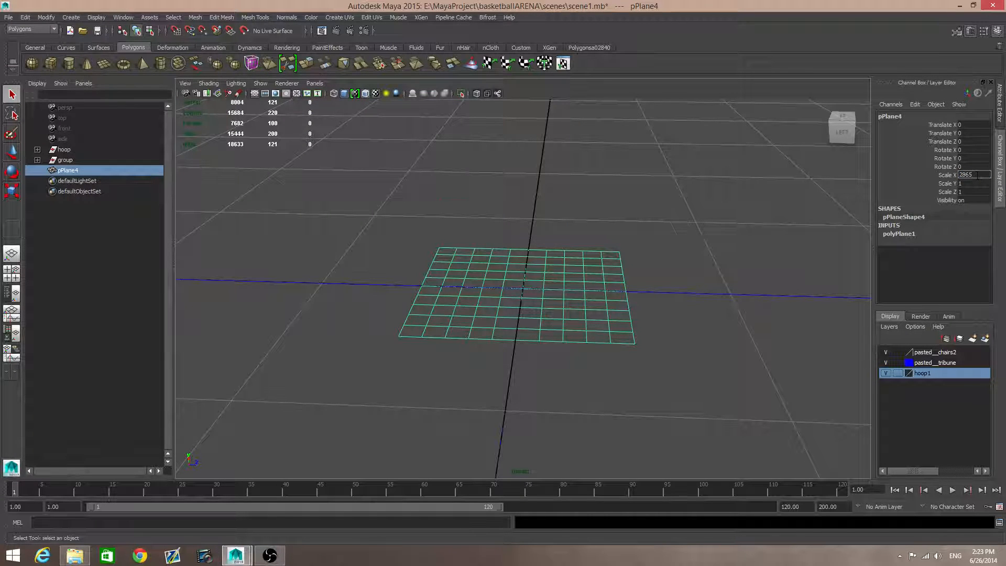
# Step: Set the new plane's Scale X to 2865 and Scale Z to 15
pyautogui.press('Return')
pyautogui.click(973, 192)
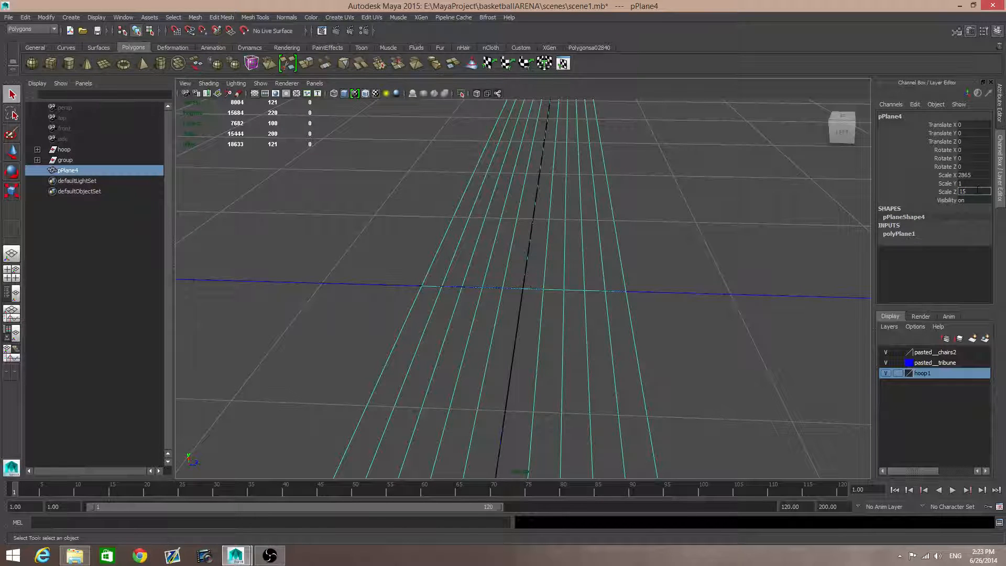
pyautogui.write('15')
pyautogui.press('Return')
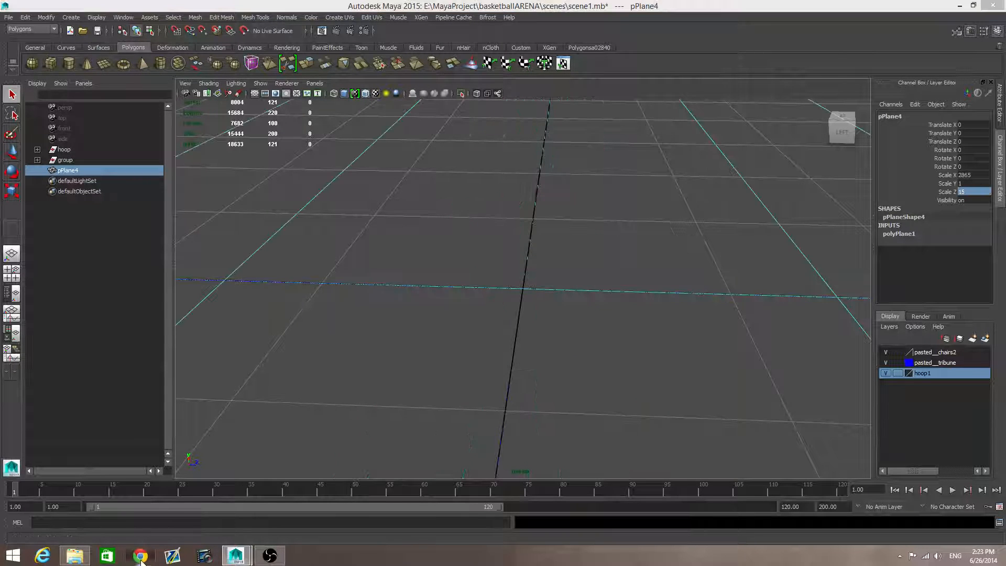
# Step: Switch to Chrome and search for google
pyautogui.click(153, 558)
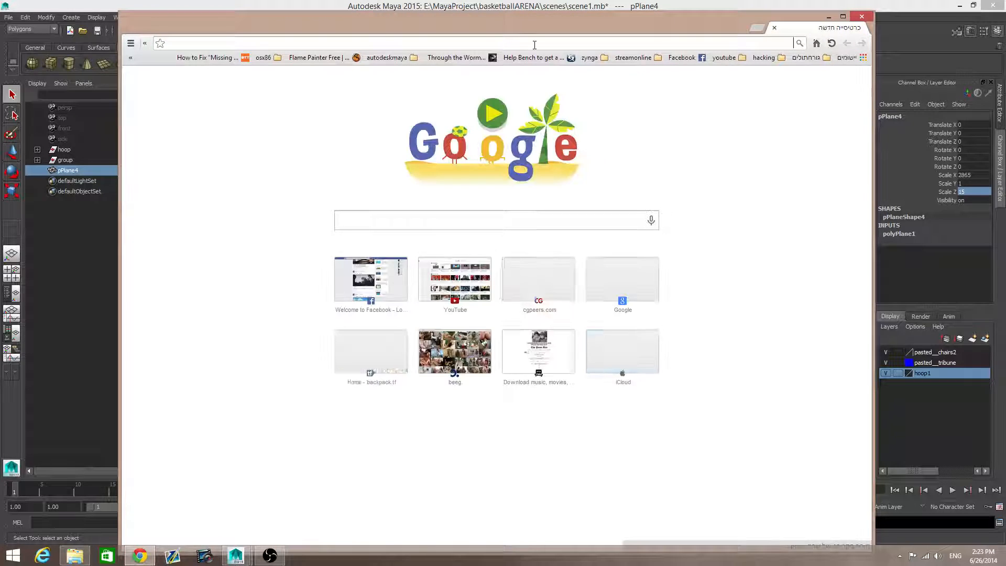
pyautogui.write('goo')
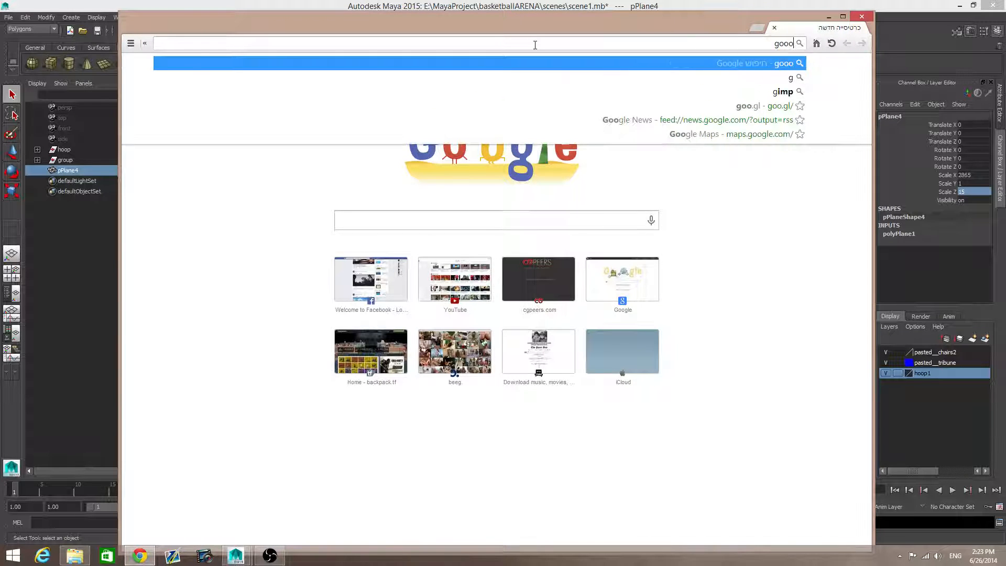
pyautogui.write('gle')
pyautogui.press('Return')
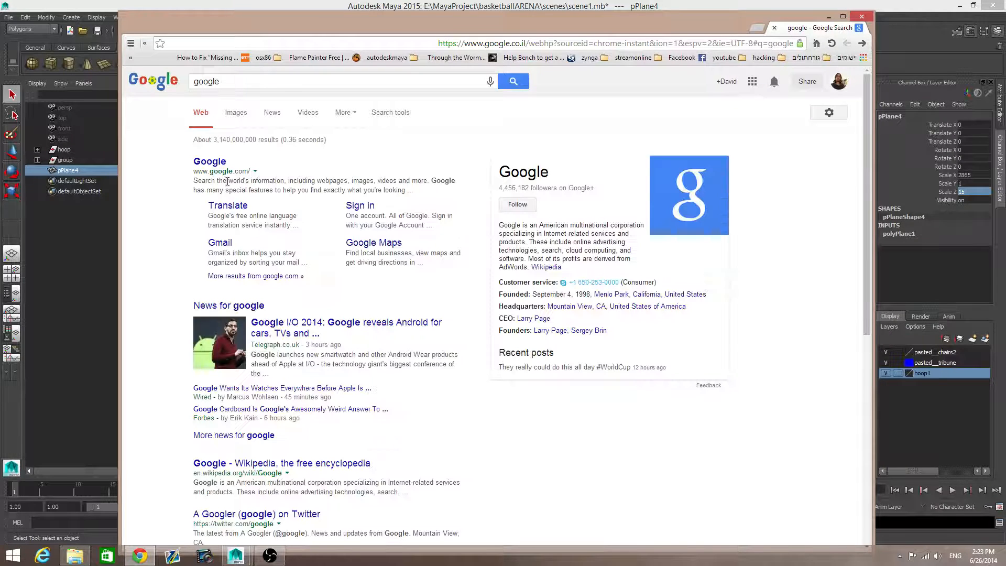
# Step: Replace the search query with "basketball court wiki" and run the search
pyautogui.doubleClick(243, 79)
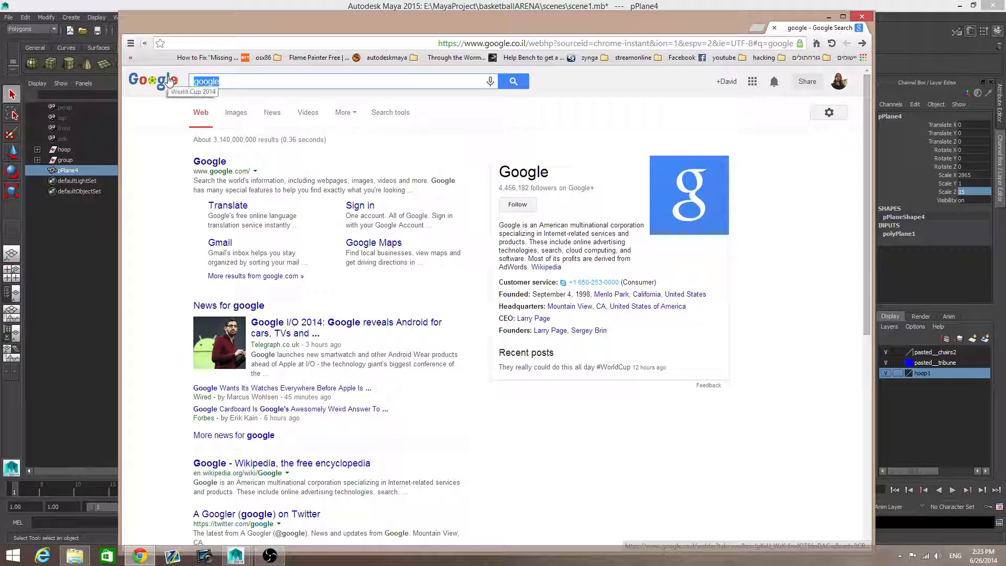
pyautogui.write('basketball')
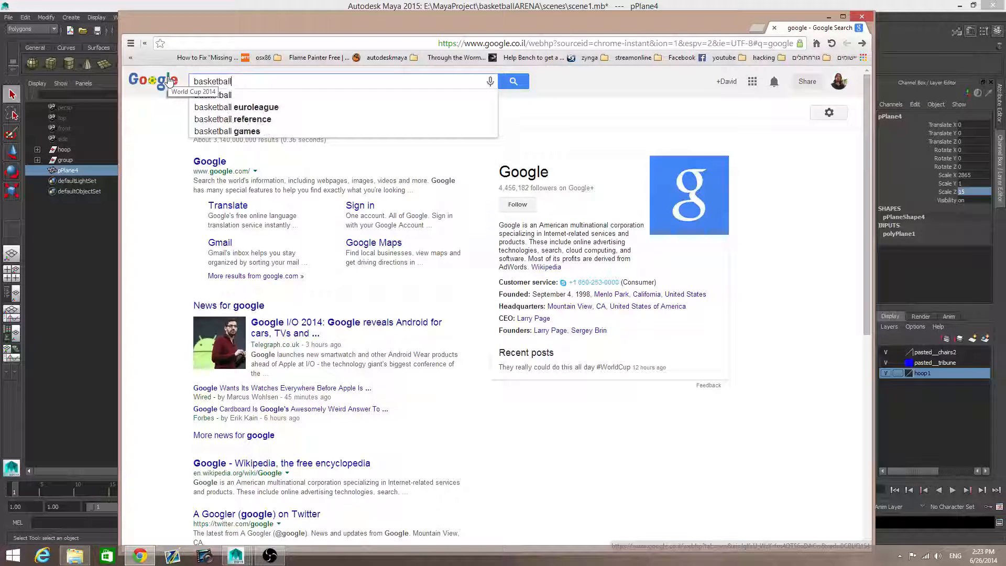
pyautogui.write(' co')
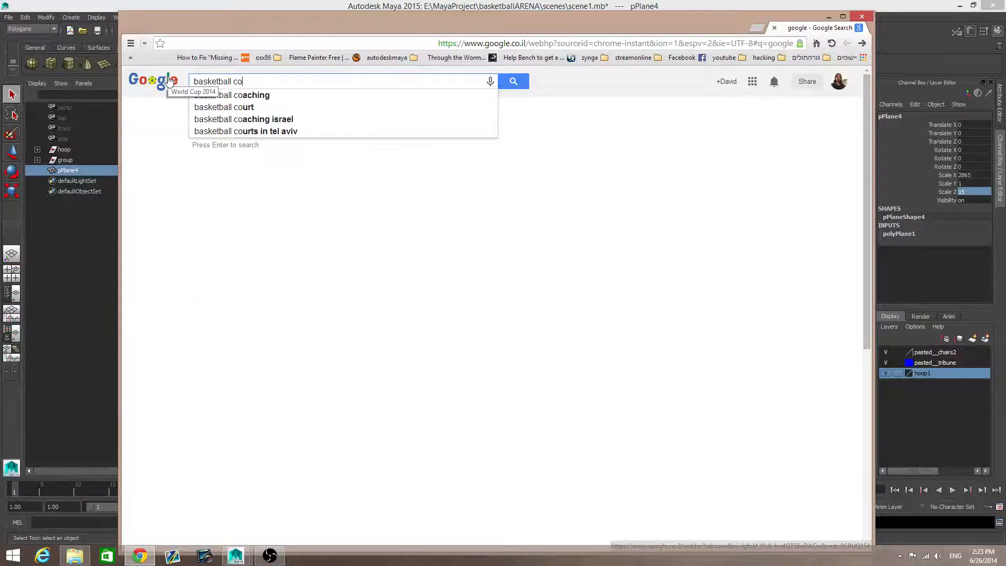
pyautogui.write('urt wiki')
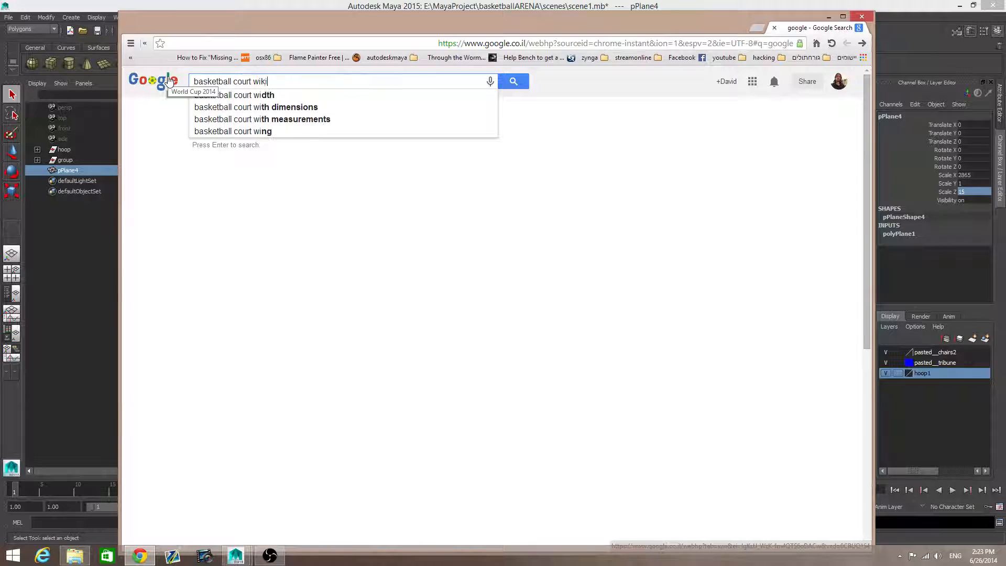
pyautogui.press('Return')
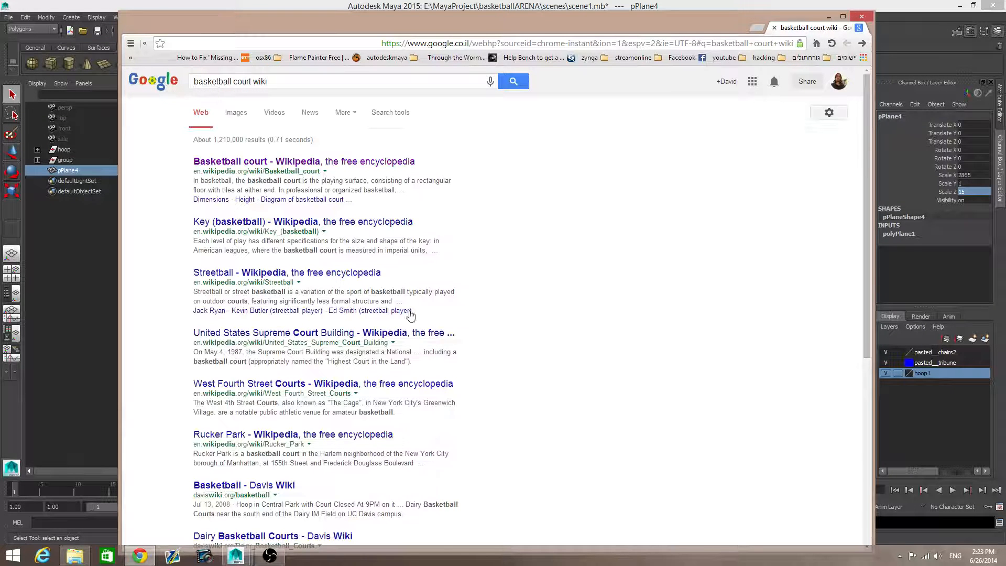
# Step: Open the Wikipedia article on the basketball court, read the NBA court size under Dimensions, and close the browser
pyautogui.click(237, 170)
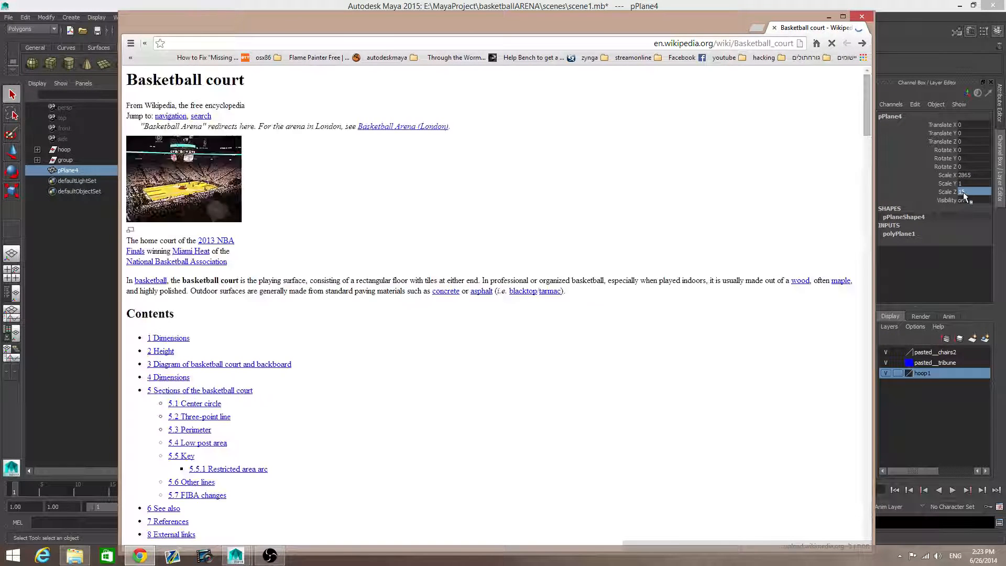
pyautogui.scroll(-3, 553, 308)
pyautogui.scroll(-2, 524, 310)
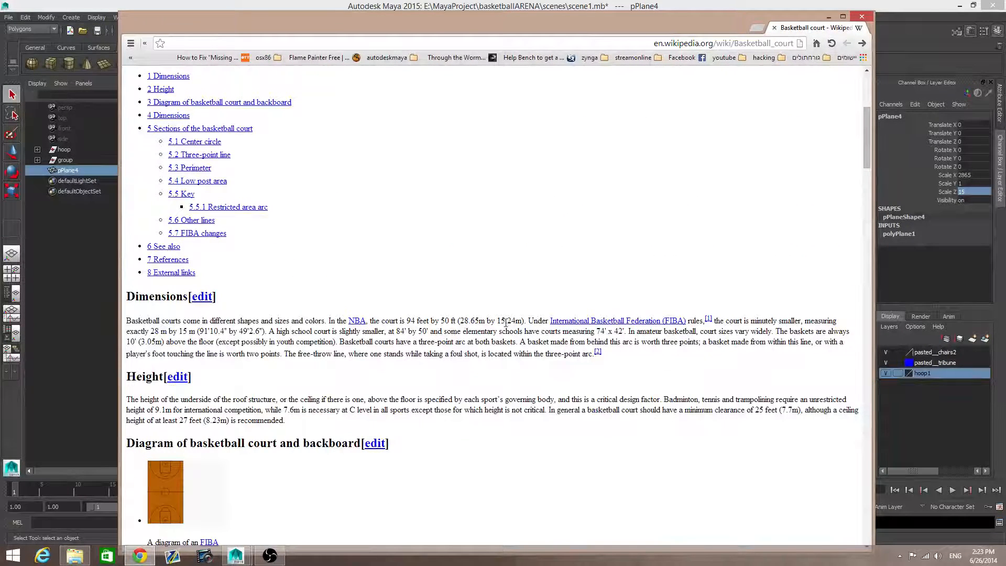
pyautogui.click(864, 15)
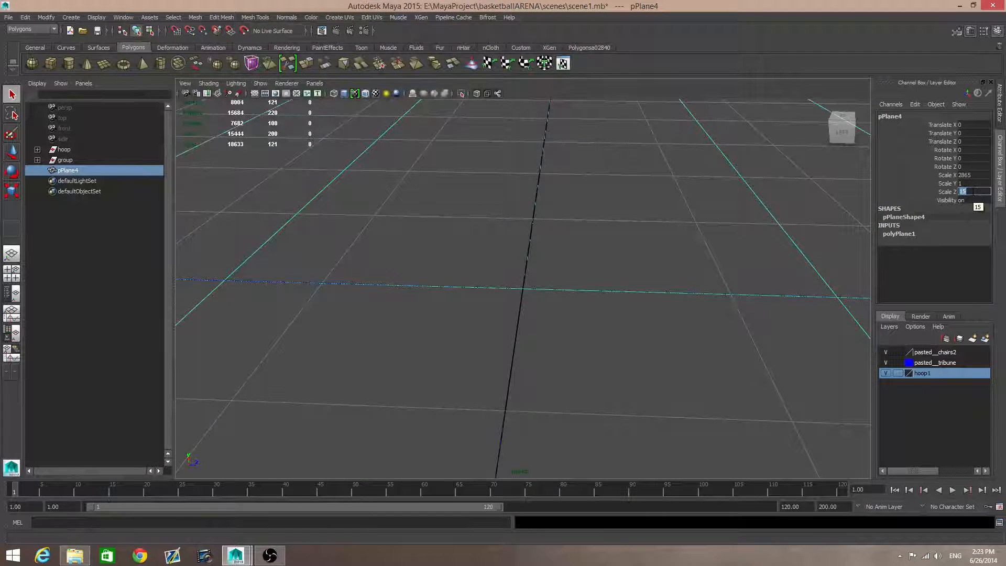
# Step: Set the plane's Scale Z to 1524 to match the NBA court width
pyautogui.click(971, 192)
pyautogui.write('1524')
pyautogui.press('Return')
pyautogui.scroll(-15, 684, 202)
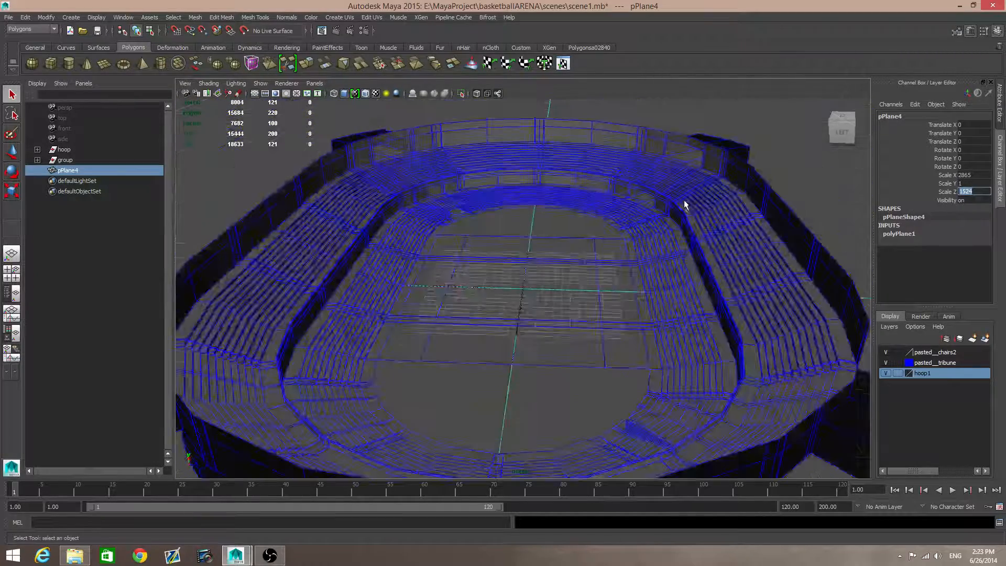
# Step: Rotate the court-sized plane -90 degrees about the Y axis
pyautogui.keyDown('alt'); pyautogui.moveTo(684, 202); pyautogui.dragTo(558, 256); pyautogui.keyUp('alt')
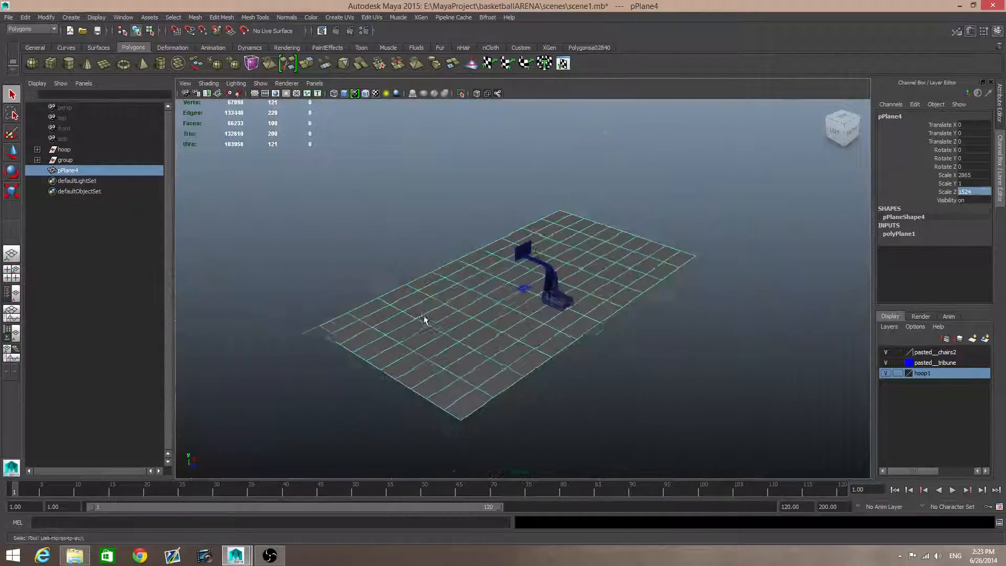
pyautogui.keyDown('alt'); pyautogui.moveTo(424, 320); pyautogui.dragTo(509, 307); pyautogui.keyUp('alt')
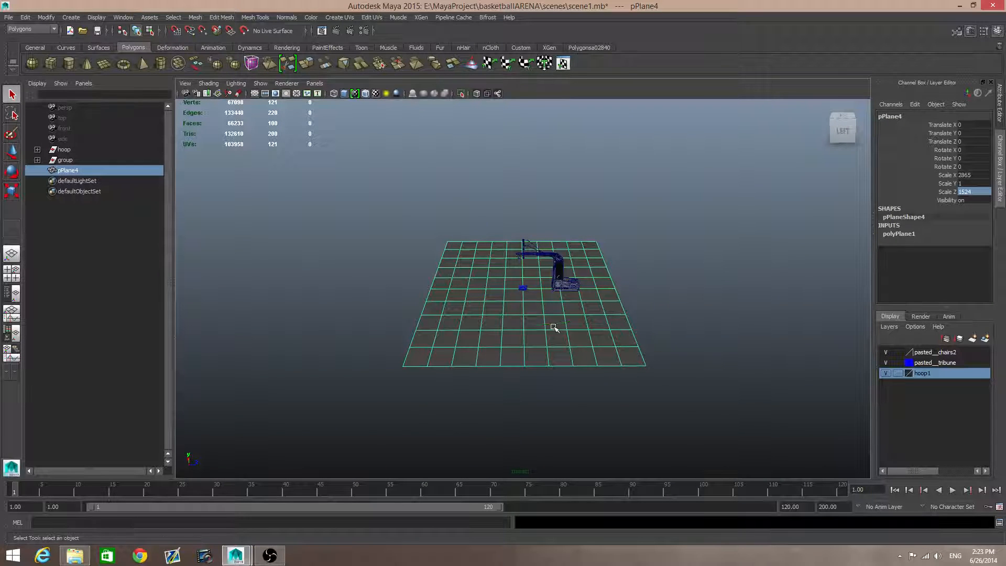
pyautogui.press('e')
pyautogui.moveTo(575, 322); pyautogui.dragTo(510, 319)
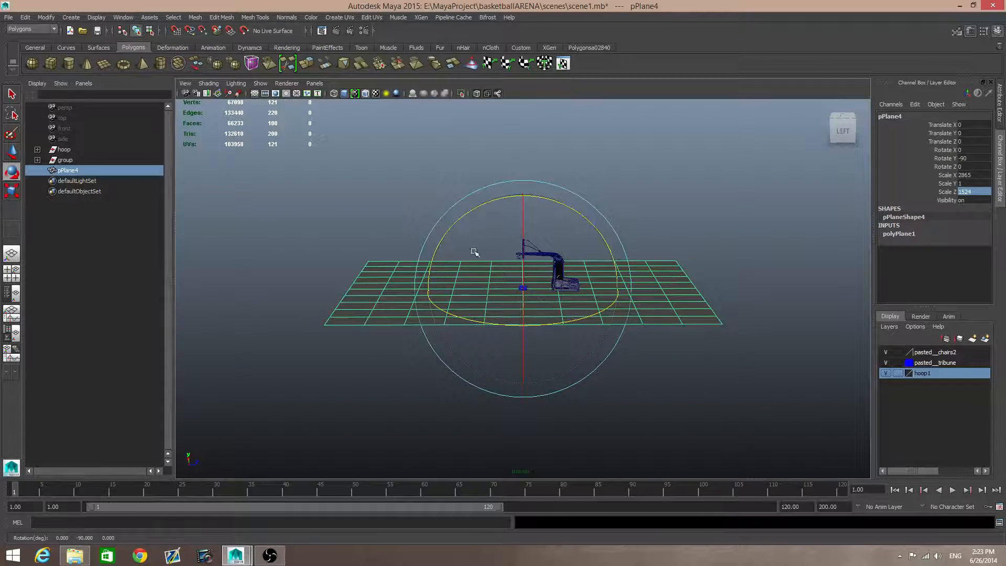
# Step: Select the arena stands mesh and rotate it -90 degrees about the Y axis to line up with the plane
pyautogui.keyDown('alt'); pyautogui.moveTo(426, 295); pyautogui.dragTo(525, 271); pyautogui.keyUp('alt')
pyautogui.keyDown('alt'); pyautogui.moveTo(525, 271); pyautogui.dragTo(732, 384, button='right'); pyautogui.keyUp('alt')
pyautogui.scroll(4, 601, 336)
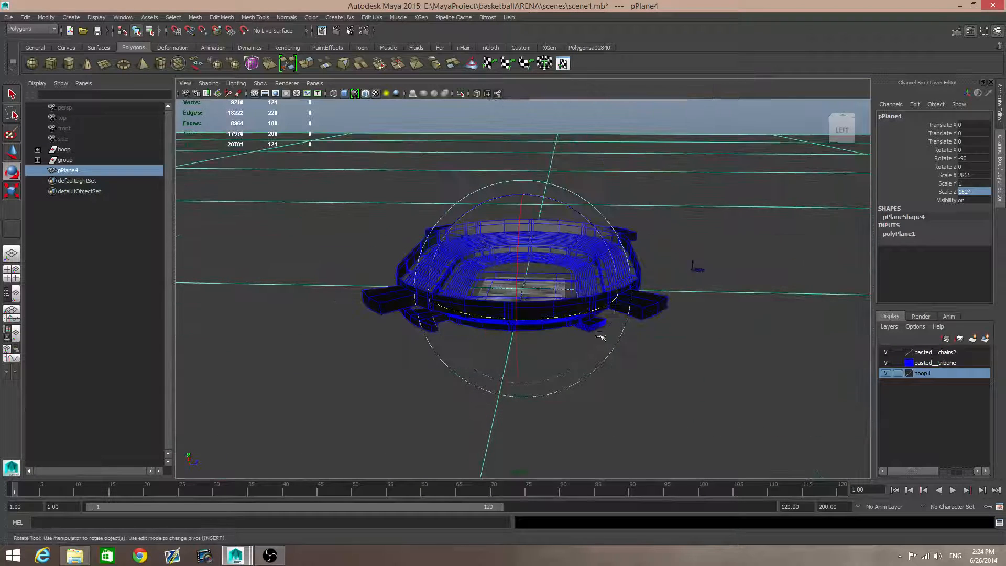
pyautogui.click(637, 265)
pyautogui.scroll(-3, 634, 341)
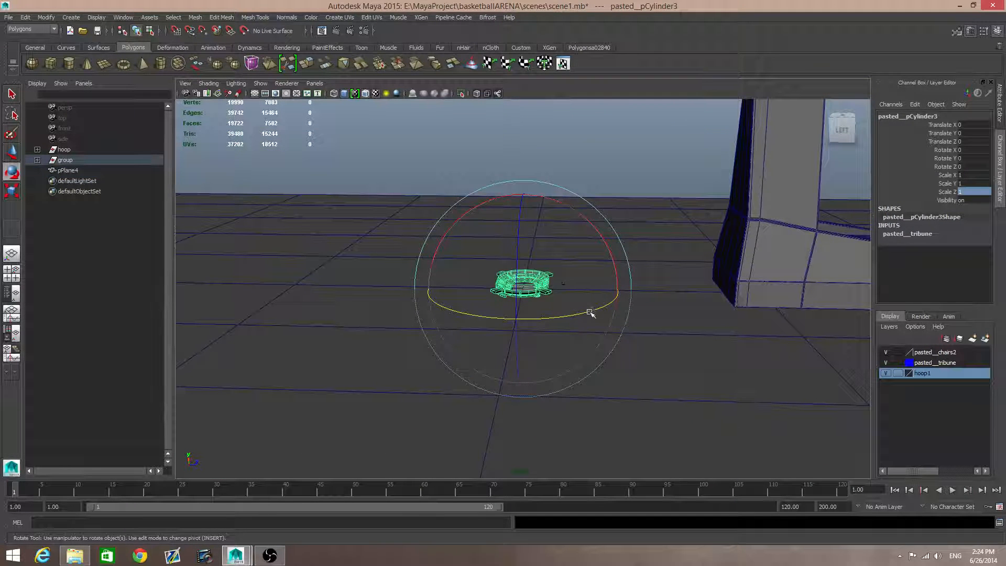
pyautogui.moveTo(585, 312); pyautogui.dragTo(551, 319)
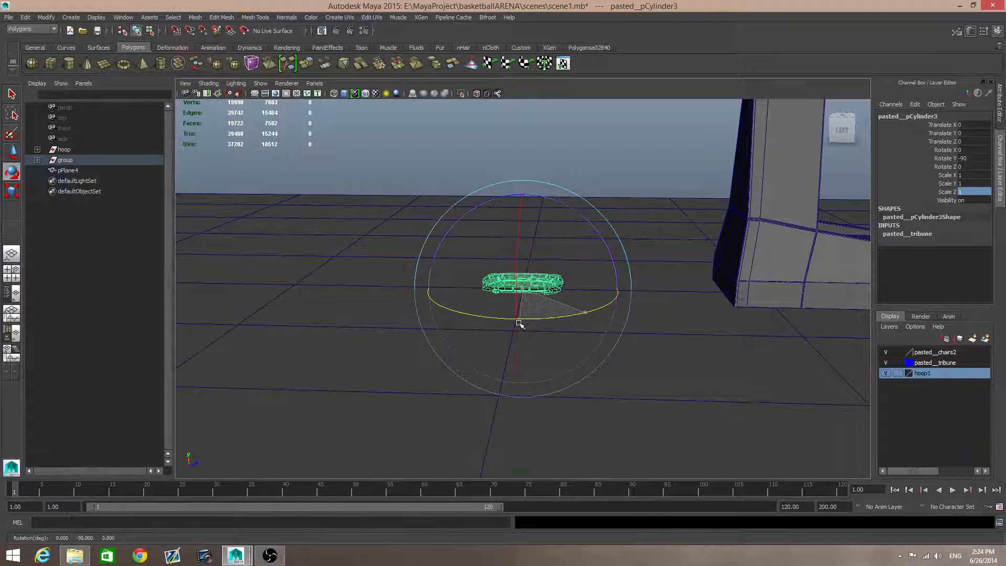
# Step: Scale the arena stands uniformly to about 20.9 around the hoop and court plane
pyautogui.scroll(-3, 518, 323)
pyautogui.press('r')
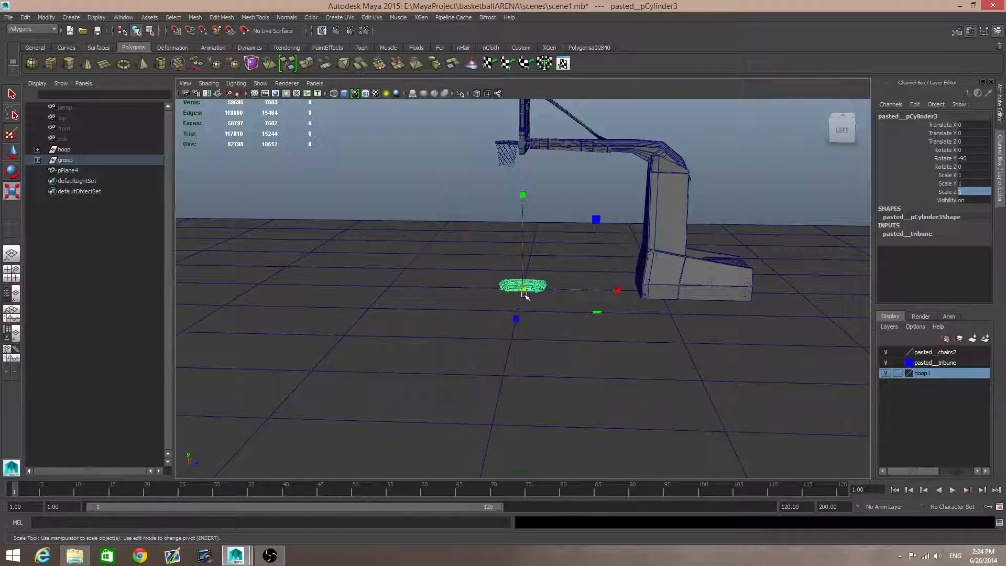
pyautogui.moveTo(525, 292); pyautogui.dragTo(714, 320)
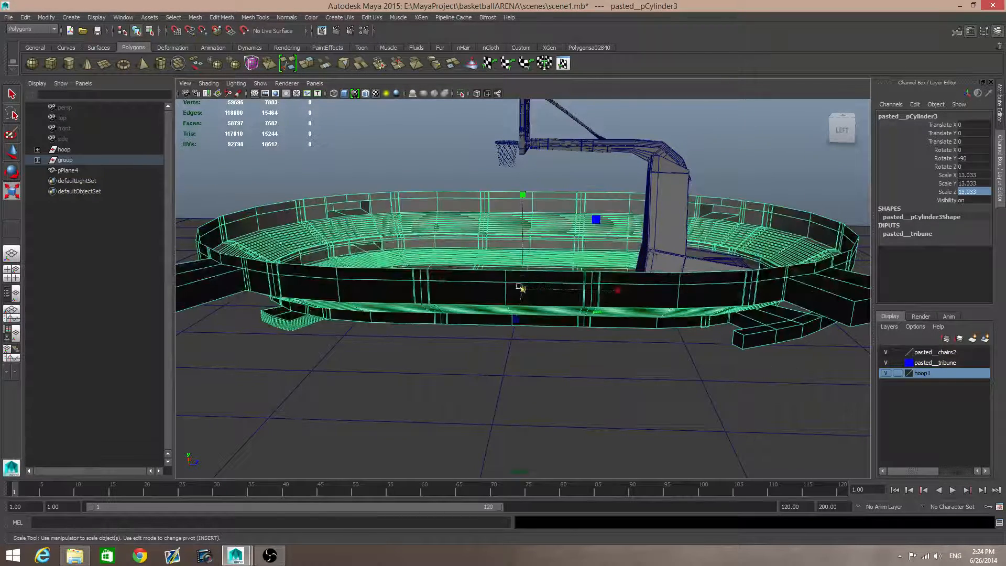
pyautogui.moveTo(522, 289); pyautogui.dragTo(755, 343)
pyautogui.scroll(-4, 550, 294)
pyautogui.keyDown('alt'); pyautogui.moveTo(570, 300); pyautogui.dragTo(553, 330); pyautogui.keyUp('alt')
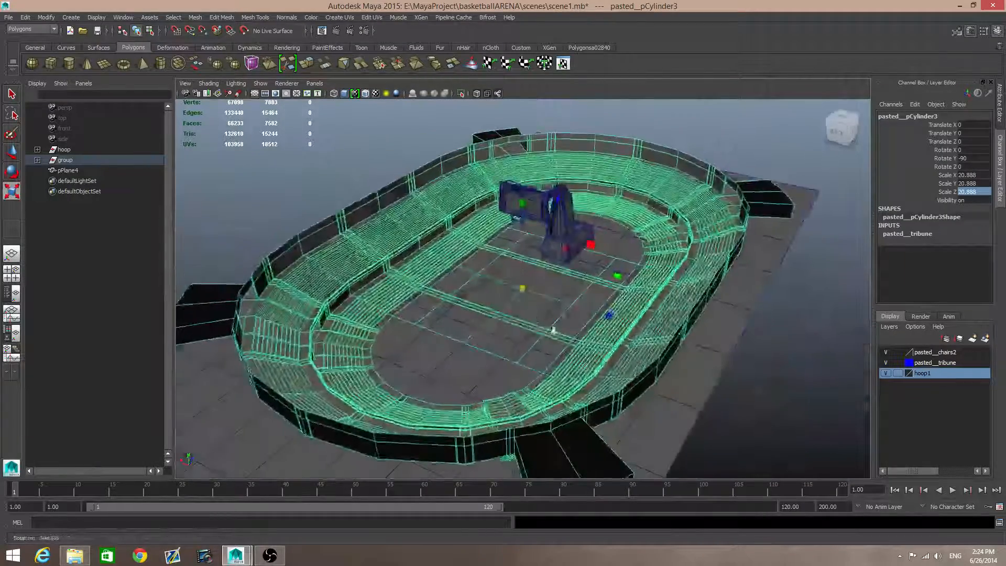
# Step: Compare the arena floor with the court plane, then scale the stands up further uniformly so the court fits with room around it
pyautogui.scroll(6, 554, 330)
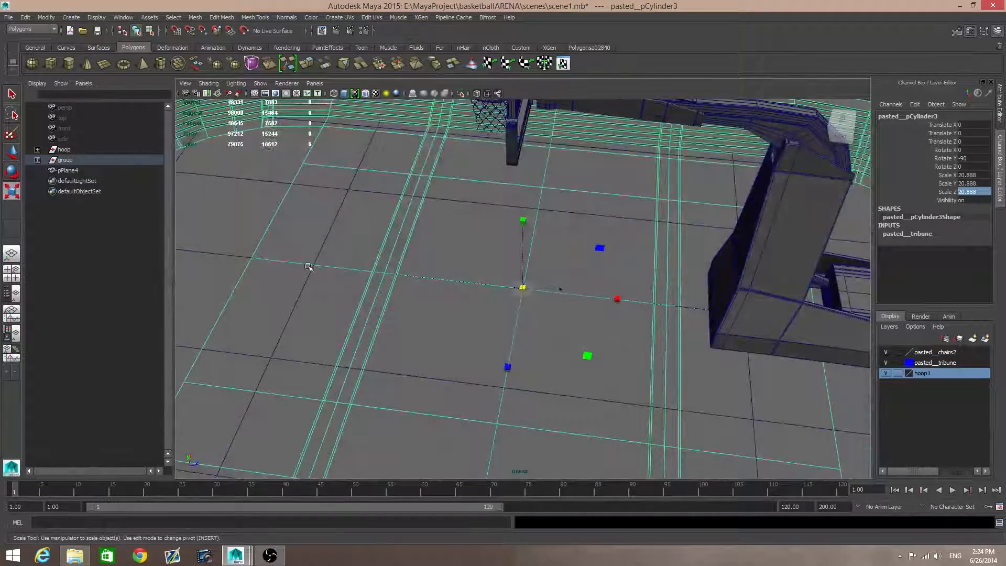
pyautogui.scroll(-3, 675, 398)
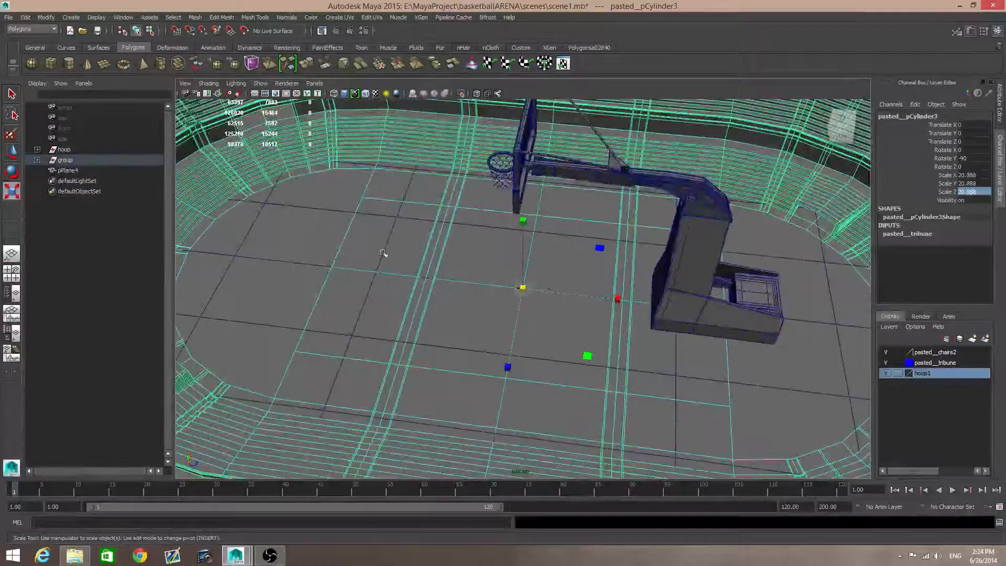
pyautogui.keyDown('alt'); pyautogui.moveTo(443, 280); pyautogui.dragTo(690, 372); pyautogui.keyUp('alt')
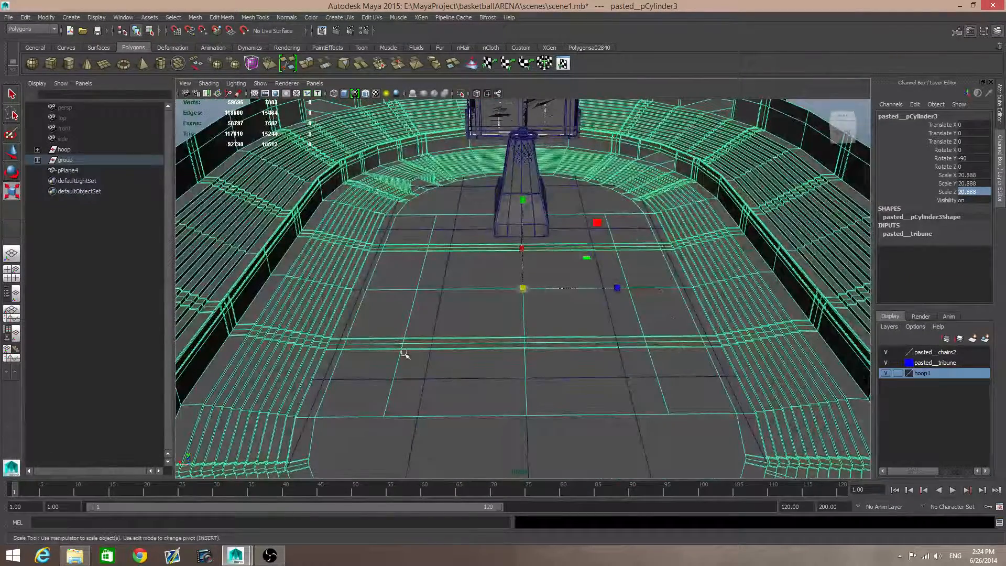
pyautogui.keyDown('alt'); pyautogui.moveTo(405, 354); pyautogui.dragTo(551, 390, button='right'); pyautogui.keyUp('alt')
pyautogui.scroll(-3, 577, 313)
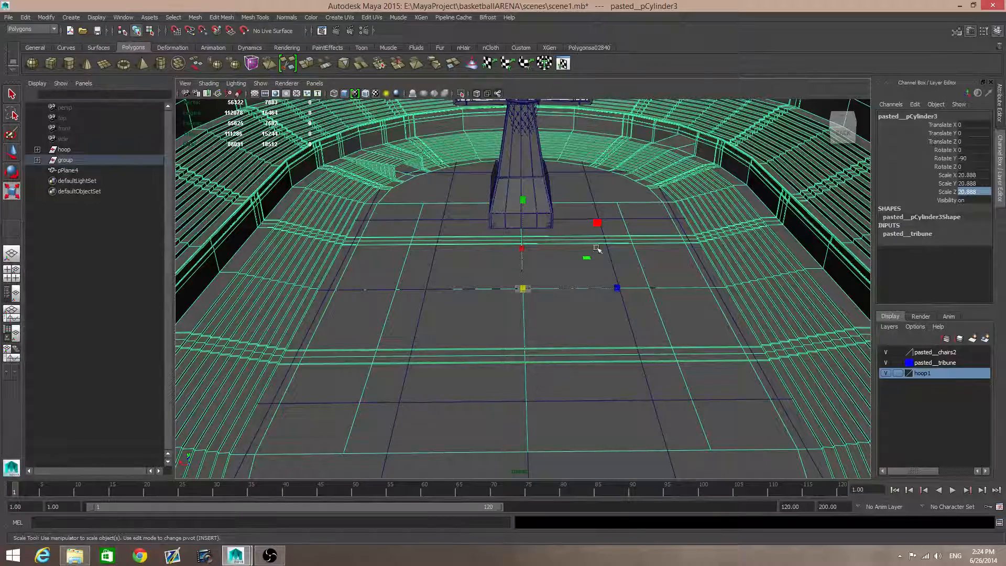
pyautogui.scroll(-8, 534, 285)
pyautogui.keyDown('alt'); pyautogui.moveTo(530, 304); pyautogui.dragTo(377, 341); pyautogui.keyUp('alt')
pyautogui.moveTo(524, 289); pyautogui.dragTo(750, 294)
pyautogui.scroll(-5, 545, 297)
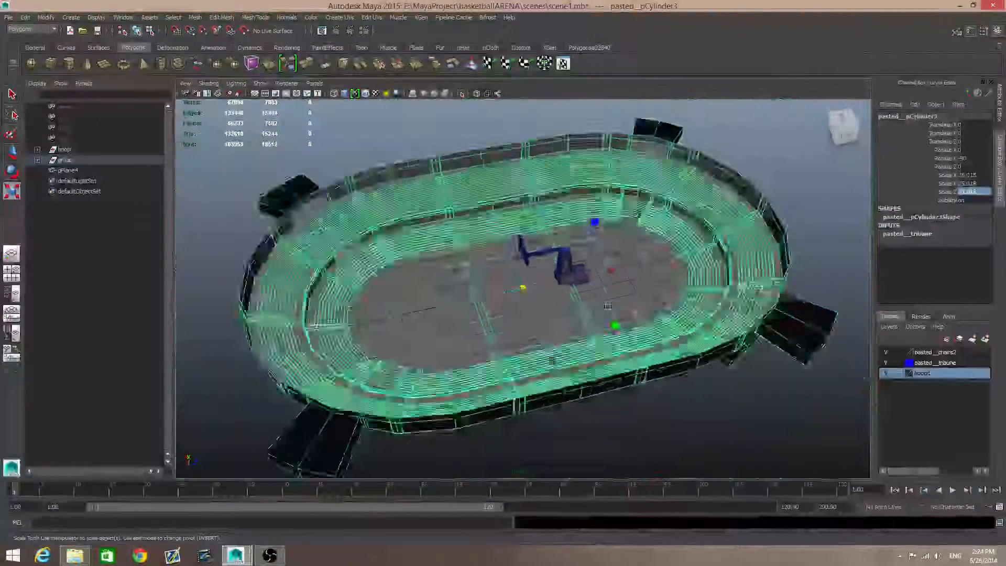
pyautogui.moveTo(524, 289); pyautogui.dragTo(866, 278)
# Step: Select the court-sized reference plane, check its fit inside the arena floor, and delete it
pyautogui.click(452, 330)
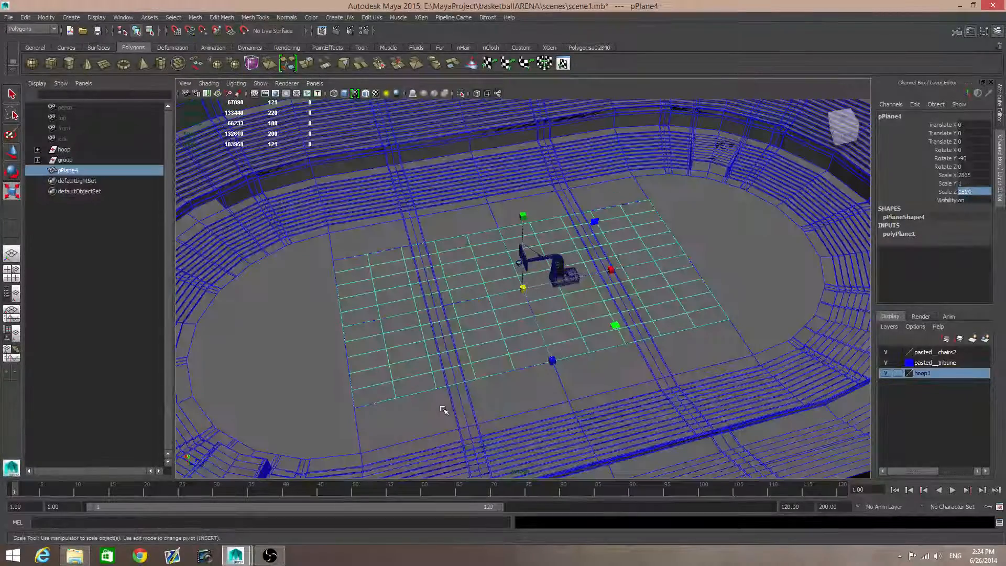
pyautogui.keyDown('alt'); pyautogui.moveTo(451, 330); pyautogui.dragTo(523, 391); pyautogui.keyUp('alt')
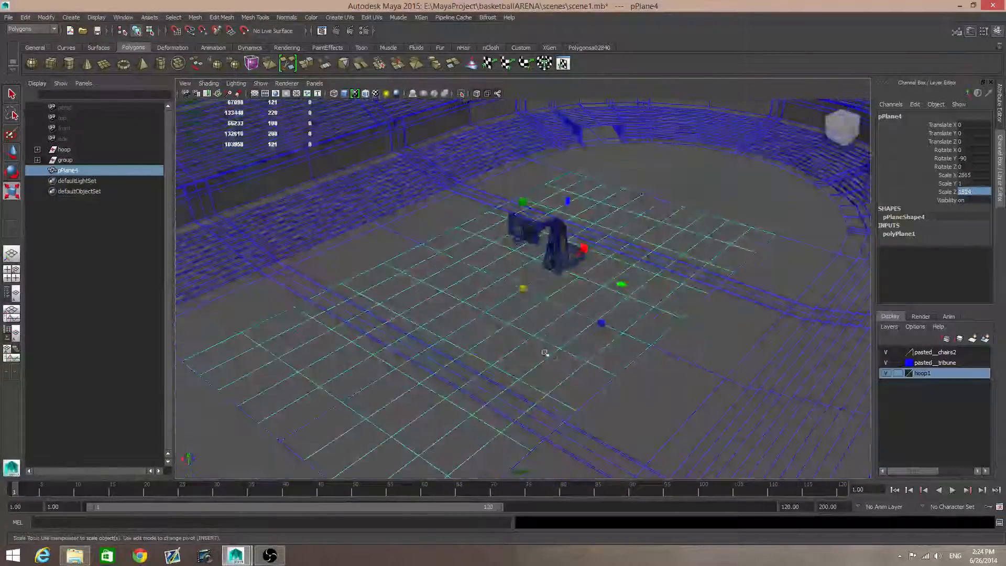
pyautogui.keyDown('alt'); pyautogui.moveTo(644, 291); pyautogui.dragTo(520, 356); pyautogui.keyUp('alt')
pyautogui.press('Delete')
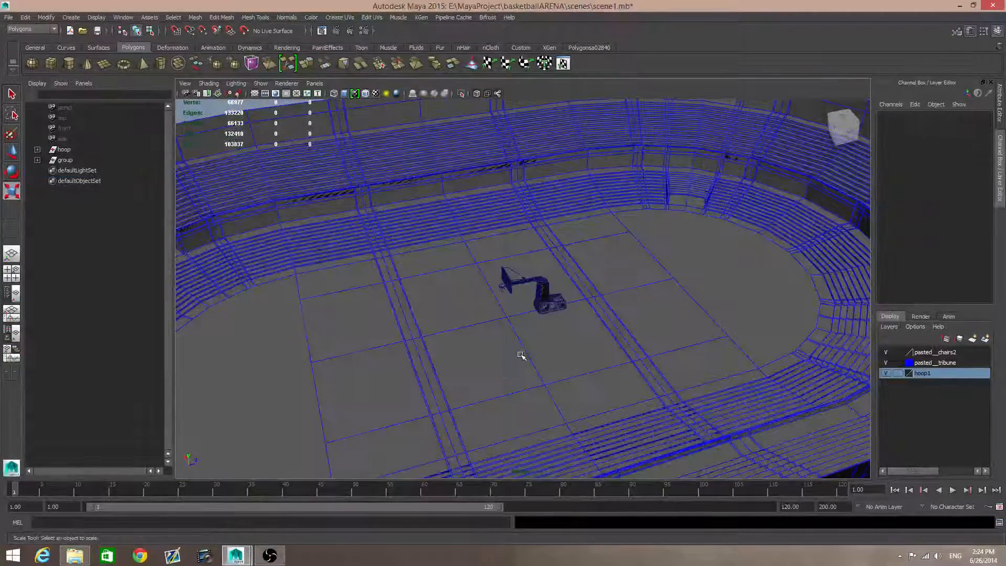
# Step: Move the whole hoop along Z to about 1259 so it stands at the end of the arena floor
pyautogui.keyDown('alt'); pyautogui.moveTo(480, 270); pyautogui.dragTo(457, 292); pyautogui.keyUp('alt')
pyautogui.moveTo(562, 332); pyautogui.dragTo(502, 320)
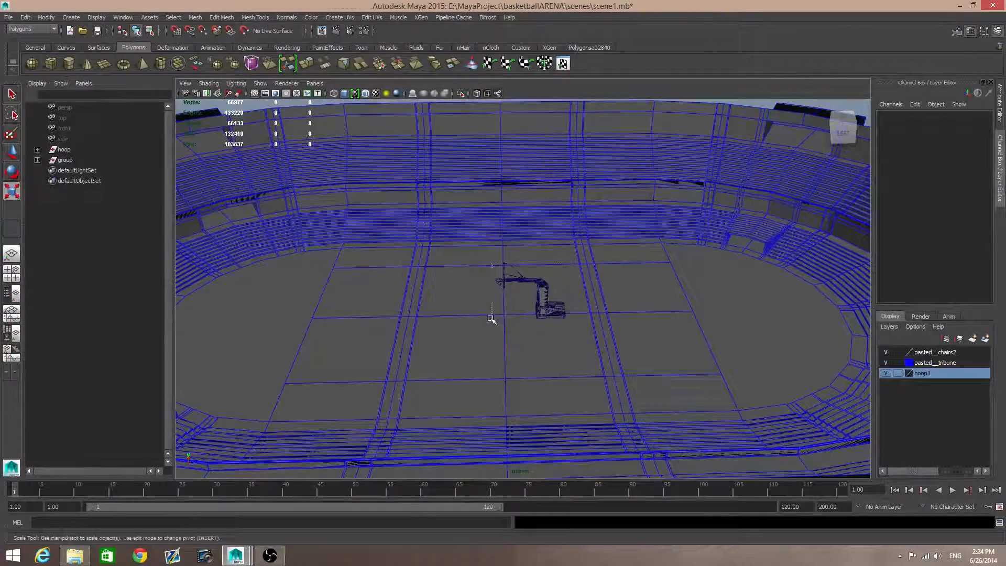
pyautogui.click(57, 150)
pyautogui.press('w')
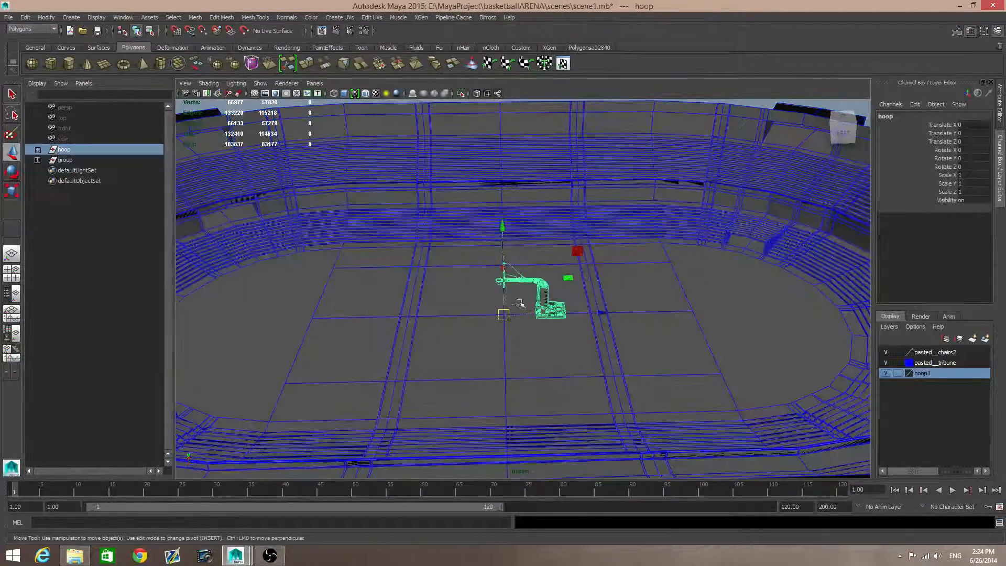
pyautogui.moveTo(600, 312); pyautogui.dragTo(760, 326)
pyautogui.keyDown('alt'); pyautogui.moveTo(667, 340); pyautogui.dragTo(775, 331); pyautogui.keyUp('alt')
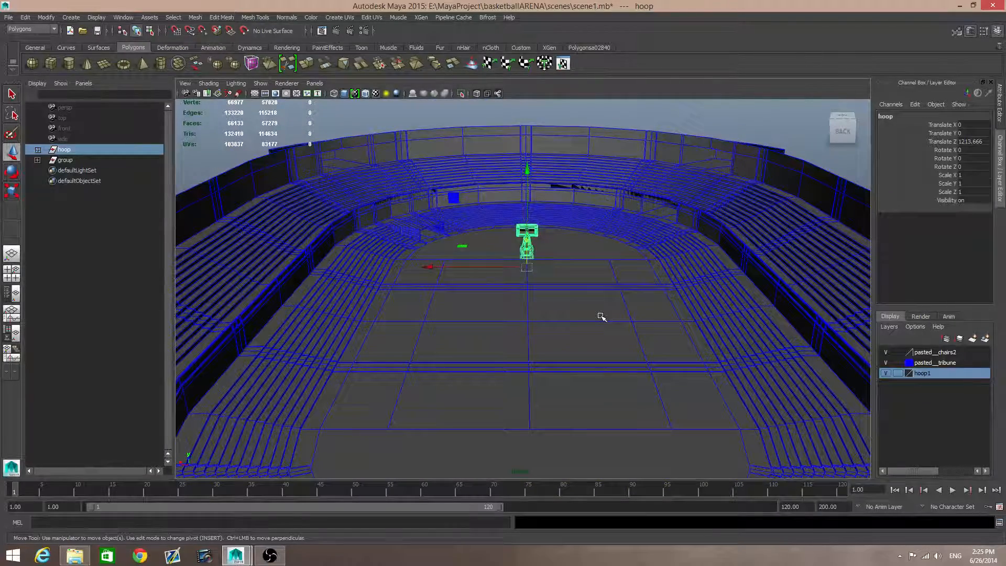
pyautogui.keyDown('alt'); pyautogui.moveTo(592, 320); pyautogui.dragTo(488, 404); pyautogui.keyUp('alt')
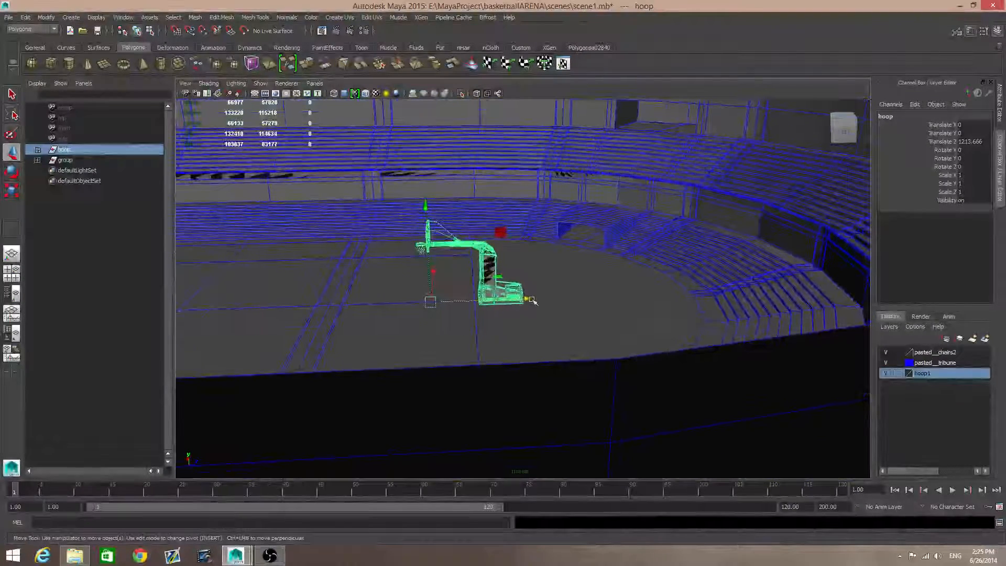
pyautogui.moveTo(532, 300); pyautogui.dragTo(536, 299)
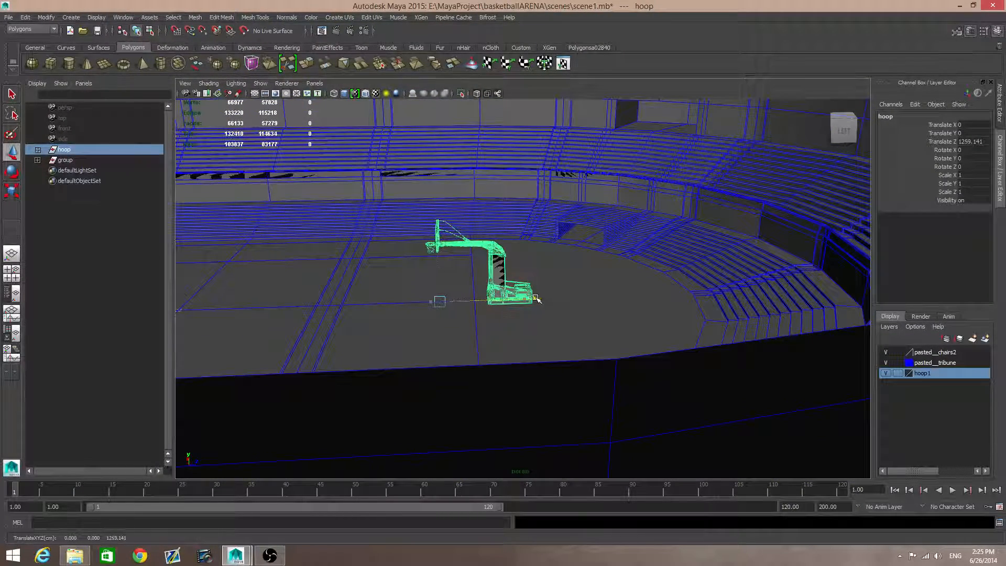
pyautogui.keyDown('alt'); pyautogui.moveTo(462, 320); pyautogui.dragTo(383, 382); pyautogui.keyUp('alt')
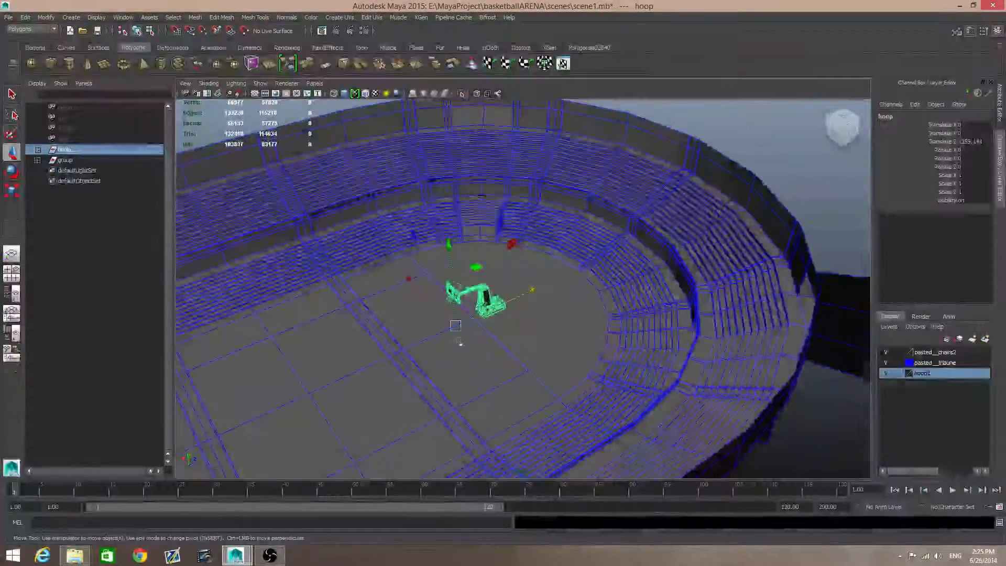
# Step: Save the scene with the repositioned hoop
pyautogui.keyDown('alt'); pyautogui.moveTo(460, 343); pyautogui.dragTo(509, 338); pyautogui.keyUp('alt')
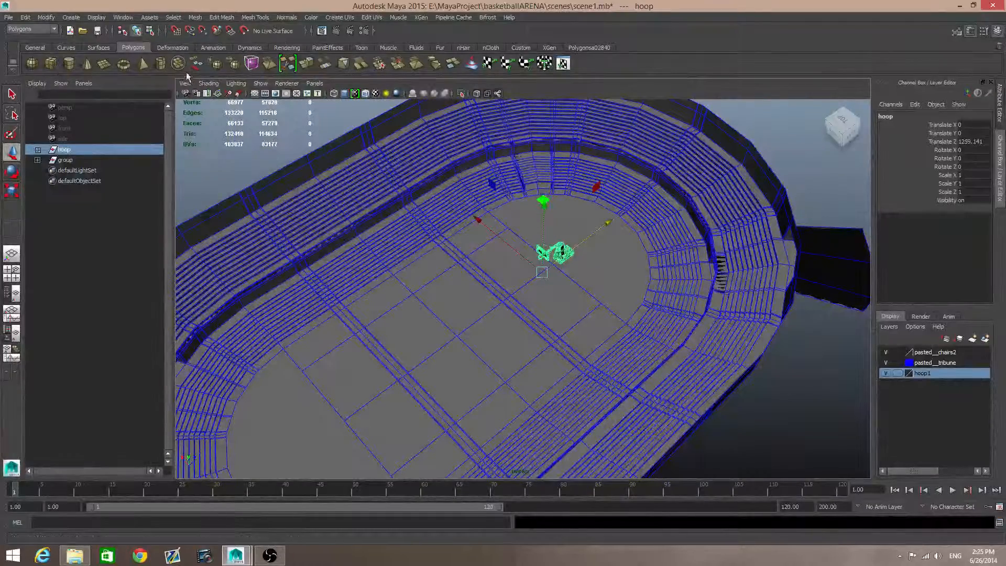
pyautogui.click(9, 18)
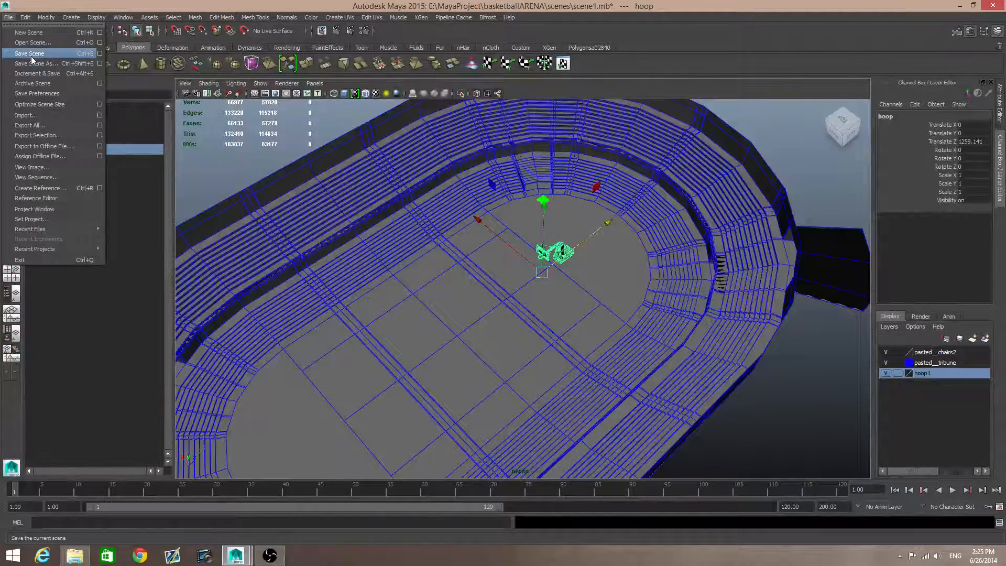
pyautogui.click(32, 57)
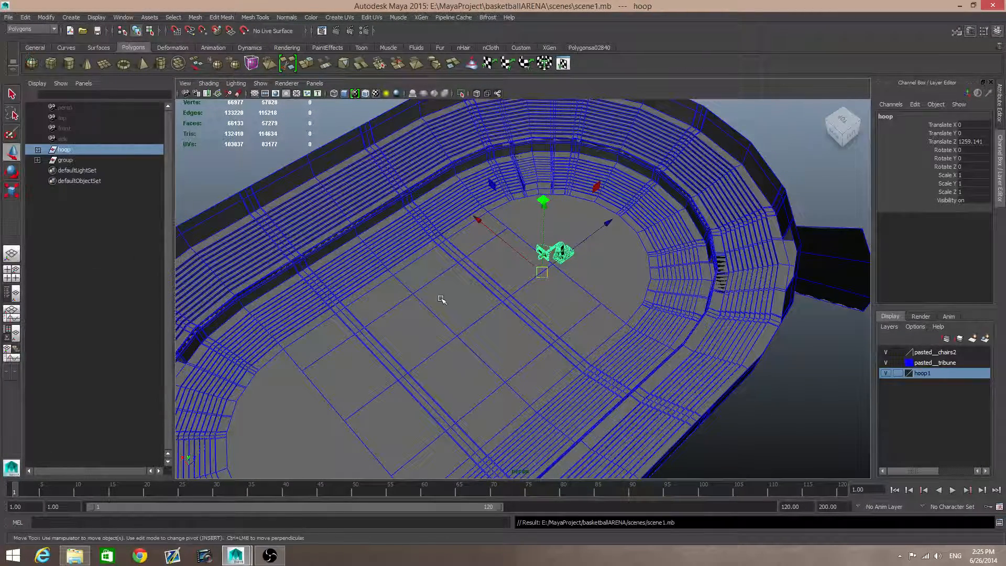
# Step: Examine the hoop's placement on the arena floor and the surrounding seating rows from several angles
pyautogui.scroll(-3, 511, 388)
pyautogui.scroll(5, 504, 381)
pyautogui.keyDown('alt'); pyautogui.moveTo(503, 382); pyautogui.dragTo(642, 318); pyautogui.keyUp('alt')
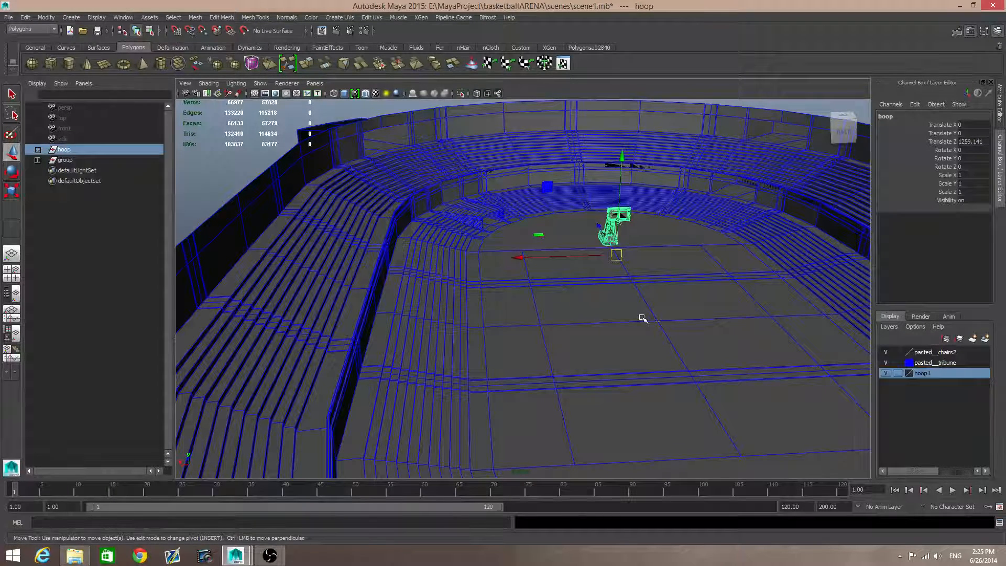
pyautogui.keyDown('alt'); pyautogui.moveTo(643, 319); pyautogui.dragTo(489, 302); pyautogui.keyUp('alt')
pyautogui.keyDown('alt'); pyautogui.moveTo(489, 302); pyautogui.dragTo(519, 322, button='middle'); pyautogui.keyUp('alt')
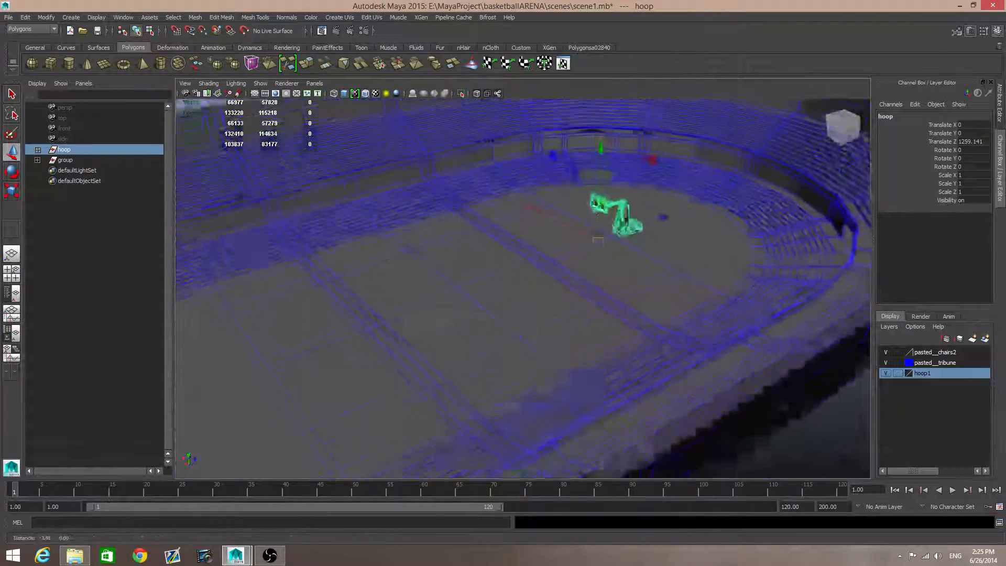
pyautogui.scroll(3, 511, 298)
pyautogui.scroll(2, 512, 292)
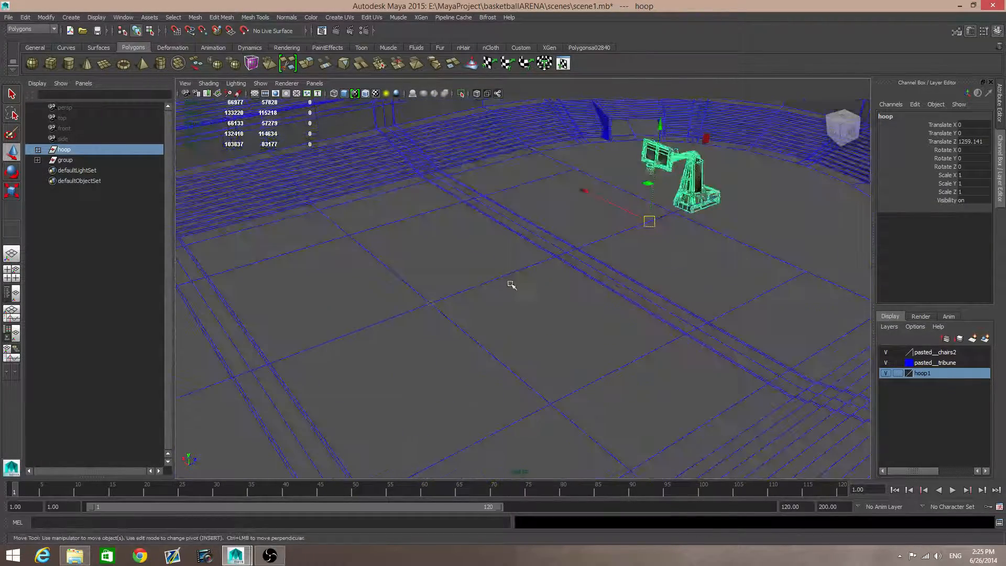
pyautogui.keyDown('alt'); pyautogui.moveTo(499, 251); pyautogui.dragTo(754, 312, button='middle'); pyautogui.keyUp('alt')
pyautogui.keyDown('alt'); pyautogui.moveTo(466, 283); pyautogui.dragTo(656, 337, button='middle'); pyautogui.keyUp('alt')
pyautogui.keyDown('alt'); pyautogui.moveTo(656, 337); pyautogui.dragTo(487, 388); pyautogui.keyUp('alt')
pyautogui.scroll(8, 487, 388)
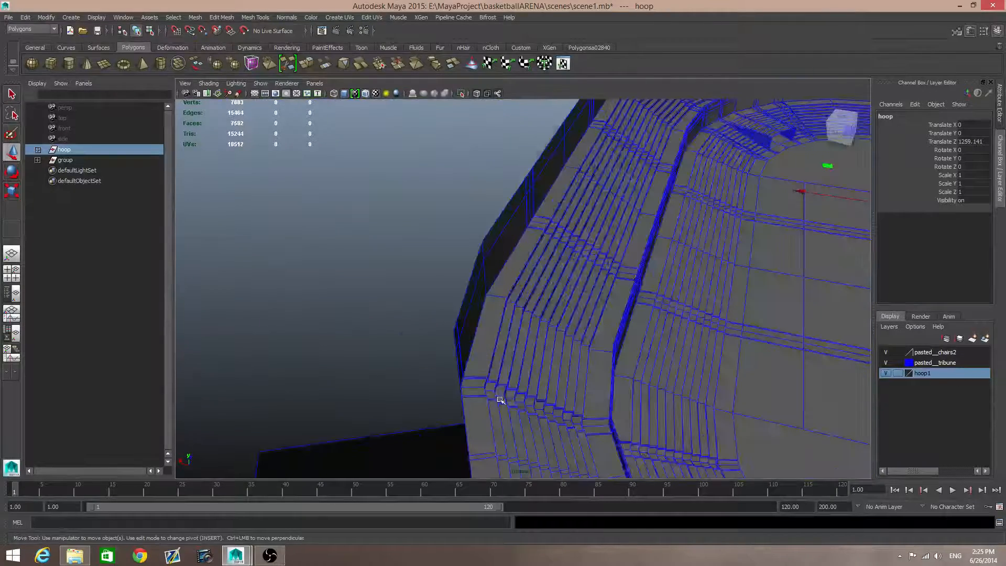
# Step: Select the pasted__chair object inside the arena group and frame it up close
pyautogui.click(37, 160)
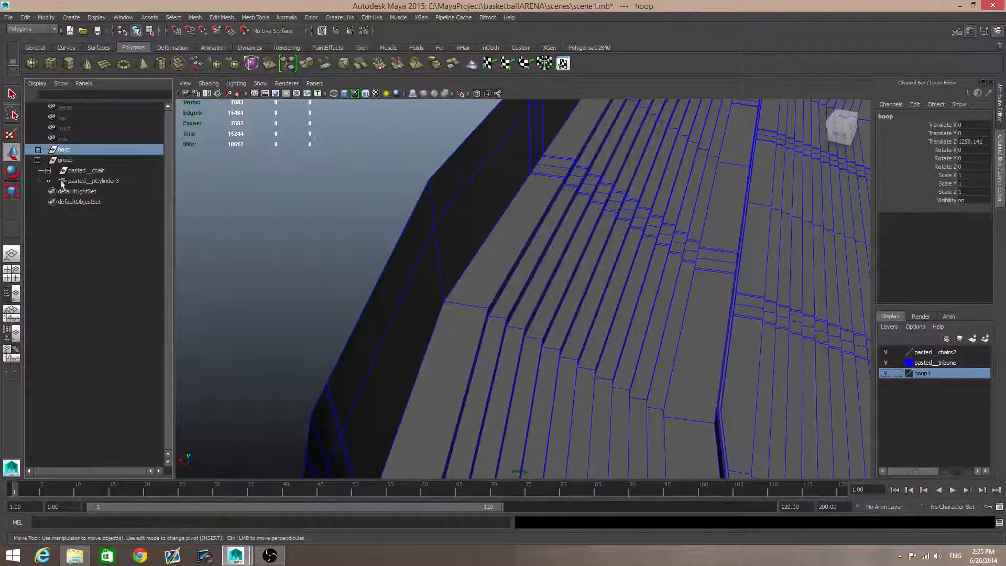
pyautogui.click(84, 170)
pyautogui.scroll(-7, 561, 255)
pyautogui.keyDown('alt'); pyautogui.moveTo(581, 274); pyautogui.dragTo(658, 225); pyautogui.keyUp('alt')
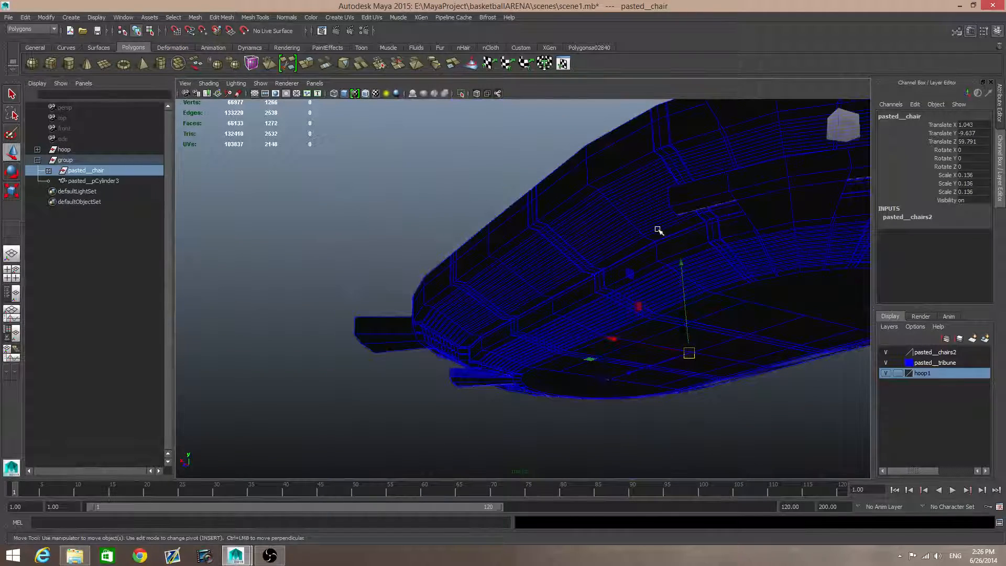
pyautogui.press('f')
pyautogui.keyDown('alt'); pyautogui.moveTo(668, 286); pyautogui.dragTo(382, 322); pyautogui.keyUp('alt')
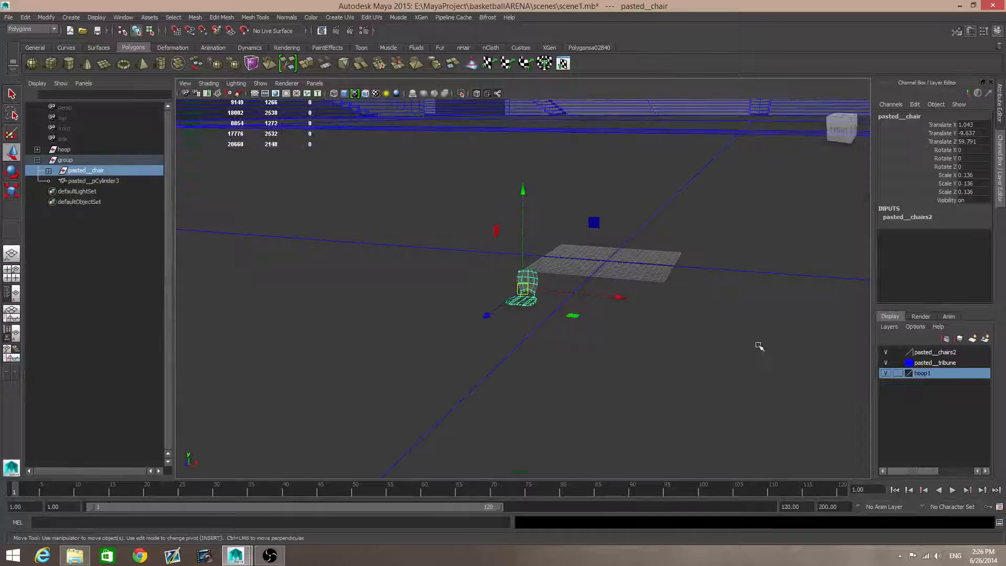
# Step: Put the selected chair on a new display layer named chair
pyautogui.click(985, 340)
pyautogui.doubleClick(920, 352)
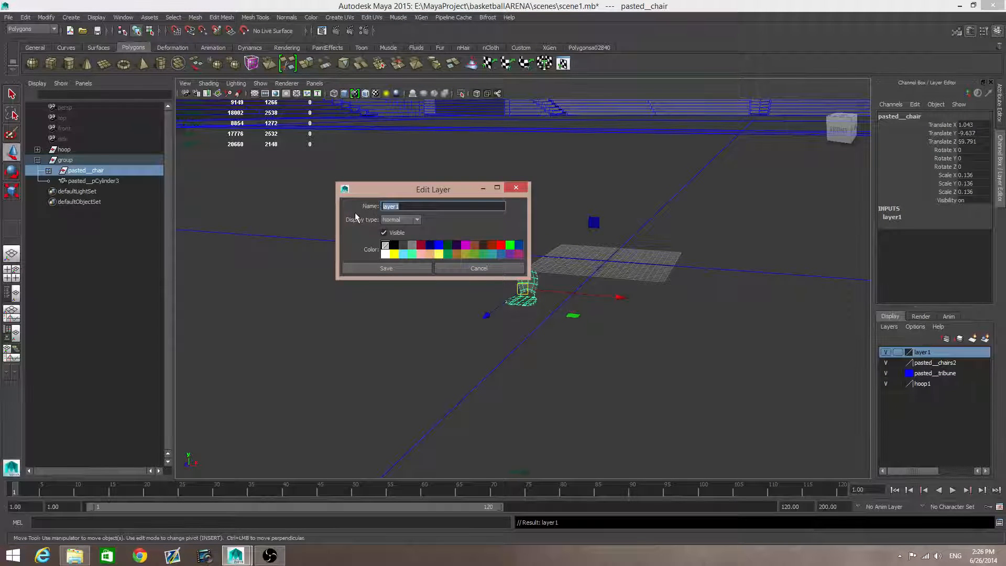
pyautogui.write('chair')
pyautogui.click(386, 267)
# Step: Rotate the chair -90 degrees about the Y axis
pyautogui.keyDown('alt'); pyautogui.moveTo(501, 312); pyautogui.dragTo(535, 340); pyautogui.keyUp('alt')
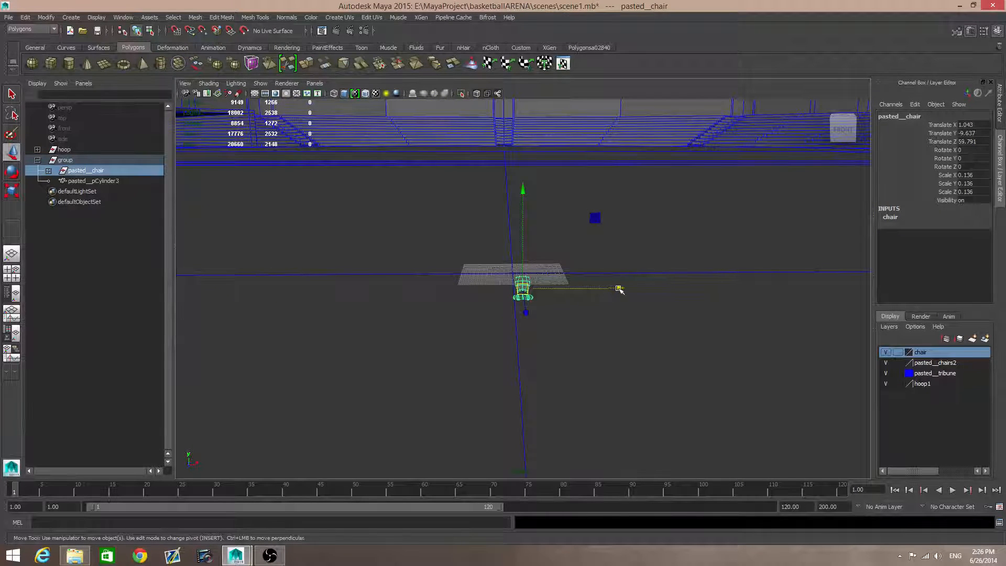
pyautogui.keyDown('alt'); pyautogui.moveTo(619, 288); pyautogui.dragTo(386, 302); pyautogui.keyUp('alt')
pyautogui.scroll(5, 467, 265)
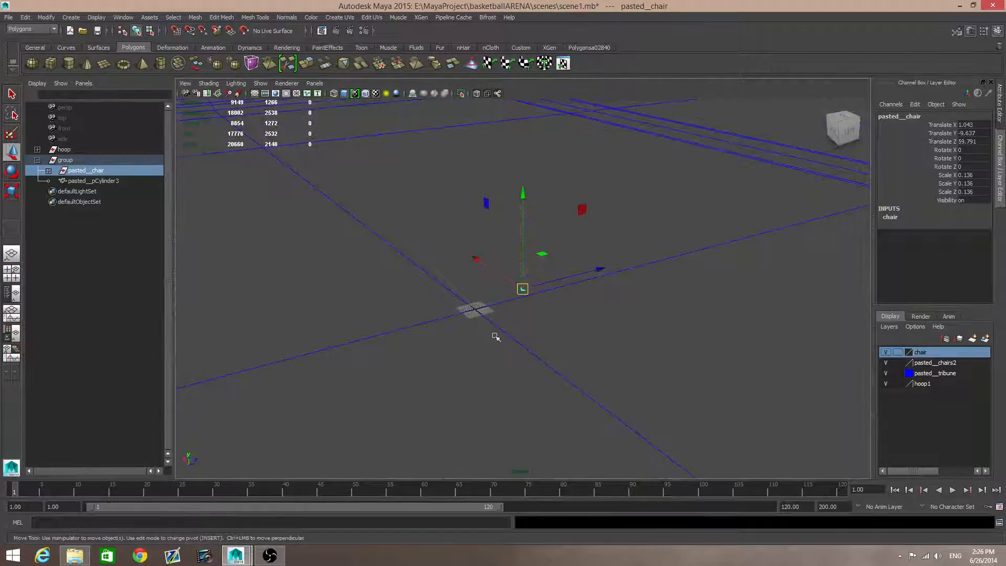
pyautogui.scroll(3, 495, 337)
pyautogui.press('f')
pyautogui.press('e')
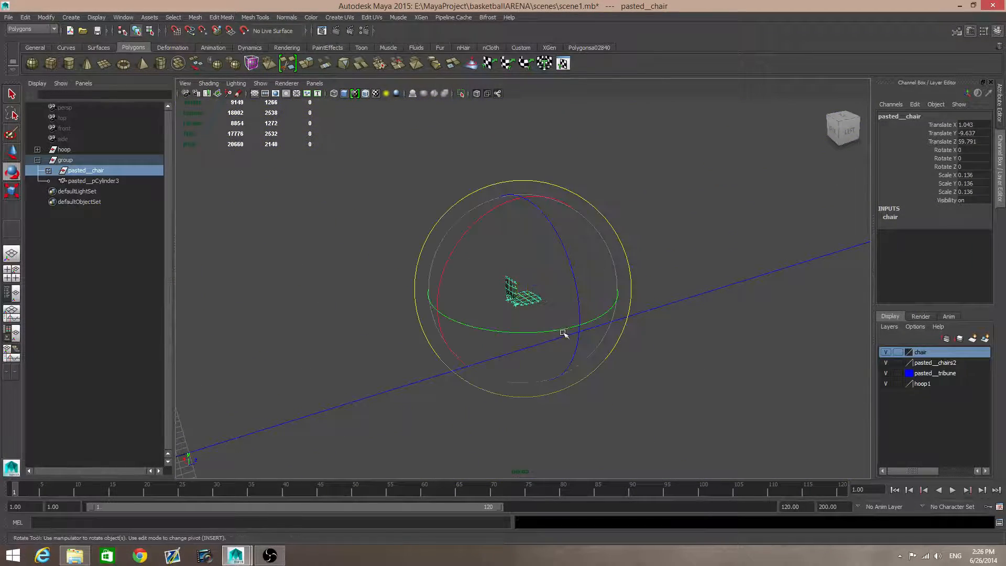
pyautogui.moveTo(559, 329); pyautogui.dragTo(503, 332)
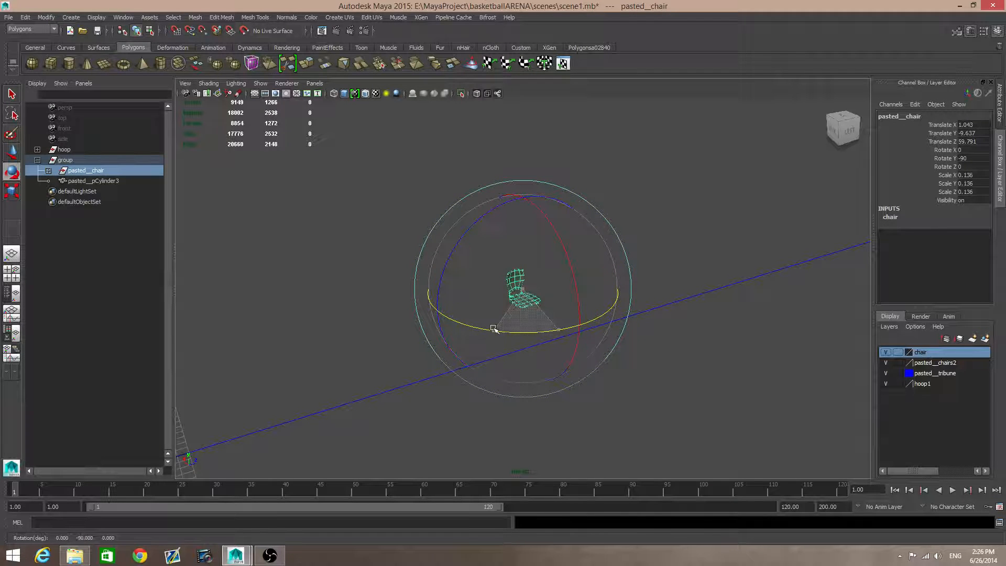
# Step: Center the chair's pivot and delete its construction history
pyautogui.click(44, 18)
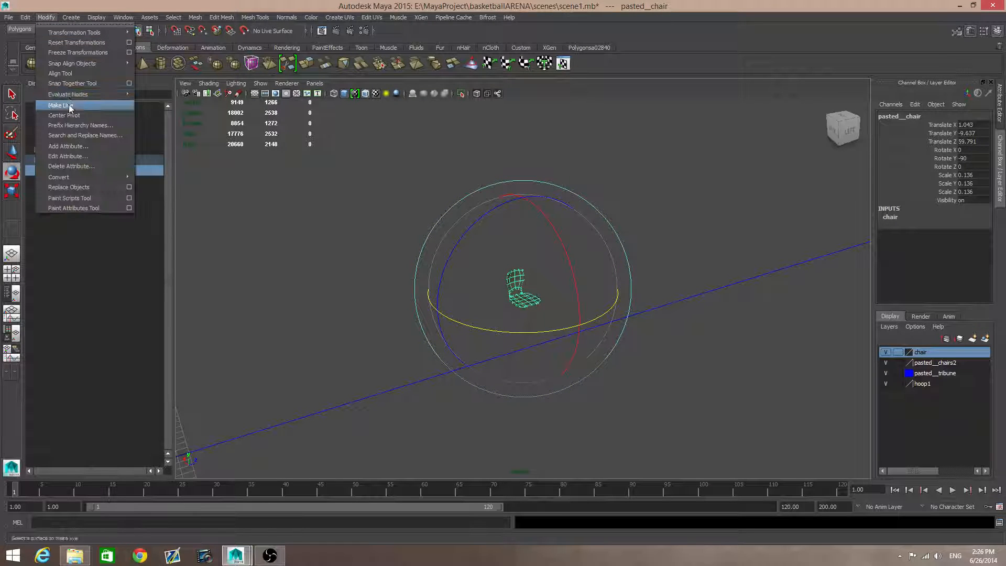
pyautogui.click(66, 122)
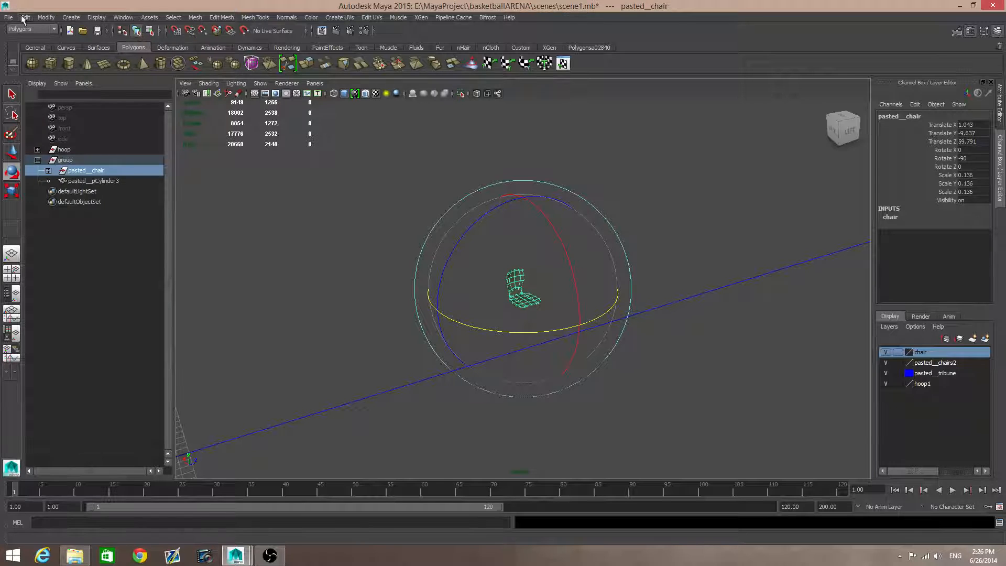
pyautogui.click(26, 17)
pyautogui.moveTo(70, 131)
pyautogui.click(144, 133)
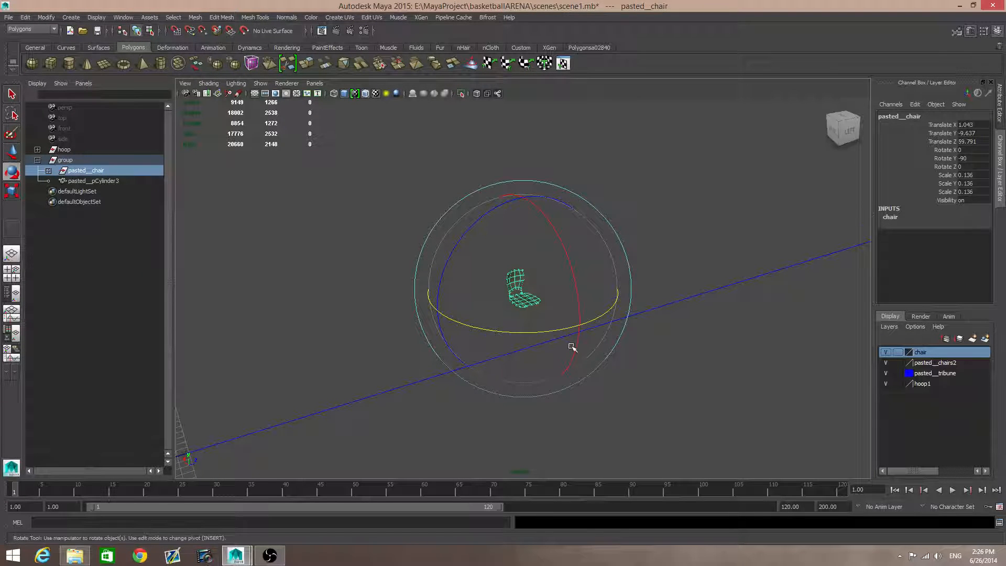
# Step: Move the chair along X to about 1216, beside the lowest row of the stands
pyautogui.scroll(-5, 570, 346)
pyautogui.keyDown('alt'); pyautogui.moveTo(513, 349); pyautogui.dragTo(579, 302); pyautogui.keyUp('alt')
pyautogui.press('w')
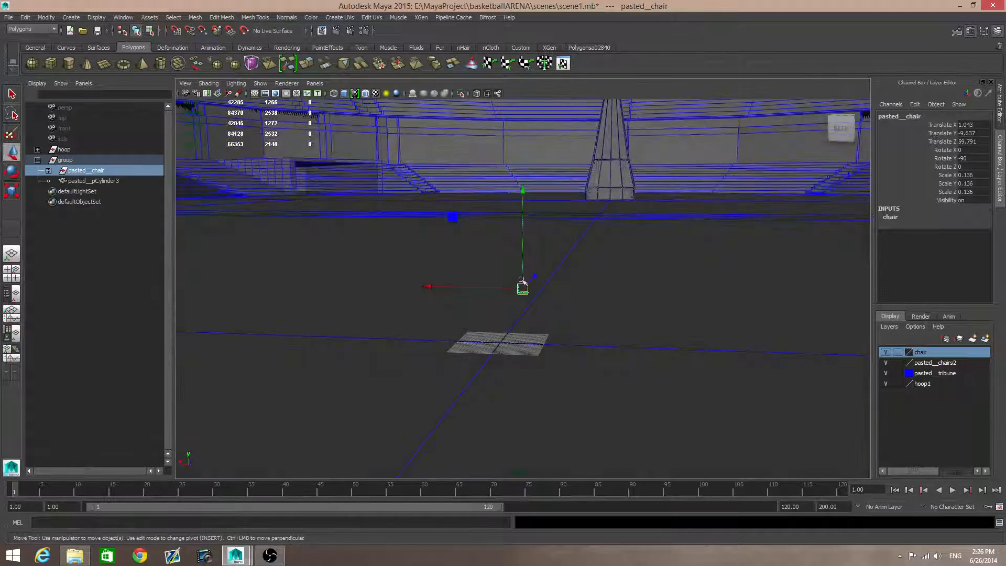
pyautogui.moveTo(475, 288); pyautogui.dragTo(52, 267)
pyautogui.keyDown('alt'); pyautogui.moveTo(330, 314); pyautogui.dragTo(764, 371, button='middle'); pyautogui.keyUp('alt')
pyautogui.keyDown('alt'); pyautogui.moveTo(763, 370); pyautogui.dragTo(647, 335, button='right'); pyautogui.keyUp('alt')
pyautogui.keyDown('alt'); pyautogui.moveTo(647, 335); pyautogui.dragTo(788, 336, button='middle'); pyautogui.keyUp('alt')
pyautogui.moveTo(723, 344); pyautogui.dragTo(350, 320)
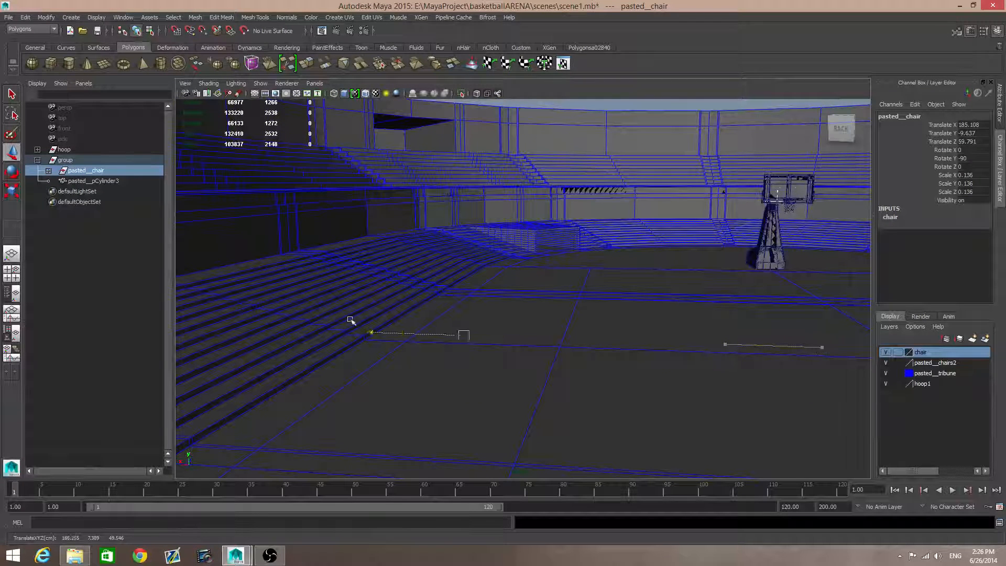
pyautogui.moveTo(272, 330); pyautogui.dragTo(294, 336)
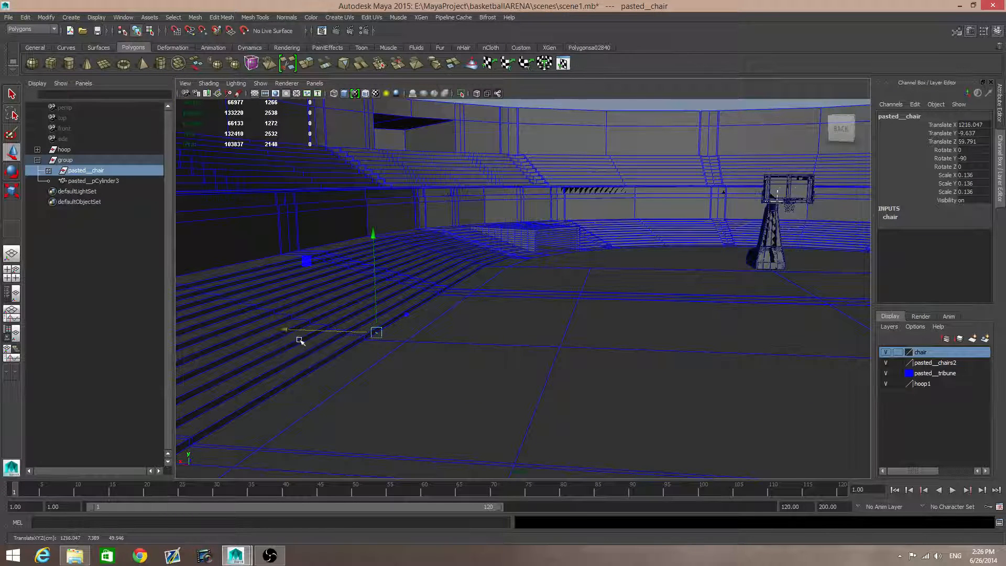
# Step: Raise the chair to about -0.87 in Y and shift it along X to about 1221, toward the first seating step
pyautogui.press('f')
pyautogui.keyDown('alt'); pyautogui.moveTo(612, 367); pyautogui.dragTo(385, 368, button='right'); pyautogui.keyUp('alt')
pyautogui.keyDown('alt'); pyautogui.moveTo(629, 292); pyautogui.dragTo(488, 288, button='right'); pyautogui.keyUp('alt')
pyautogui.keyDown('alt'); pyautogui.moveTo(488, 287); pyautogui.dragTo(527, 347, button='middle'); pyautogui.keyUp('alt')
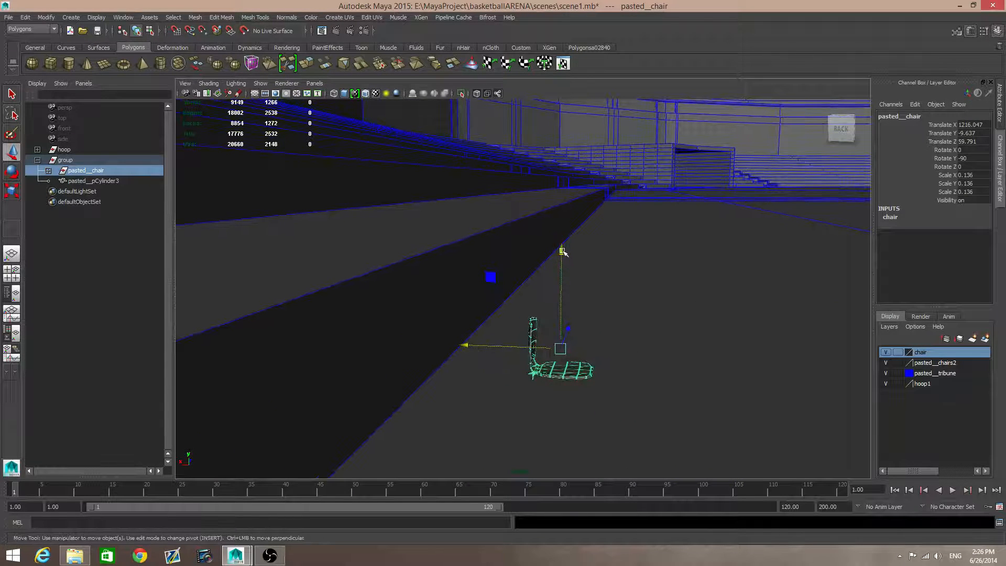
pyautogui.moveTo(562, 252); pyautogui.dragTo(562, 103)
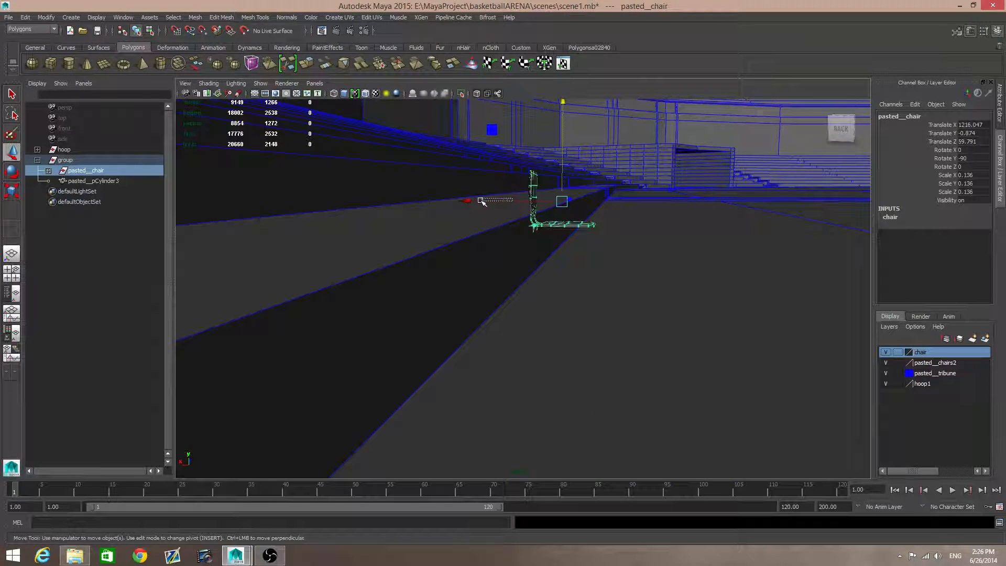
pyautogui.moveTo(482, 202); pyautogui.dragTo(481, 202)
pyautogui.click(73, 173)
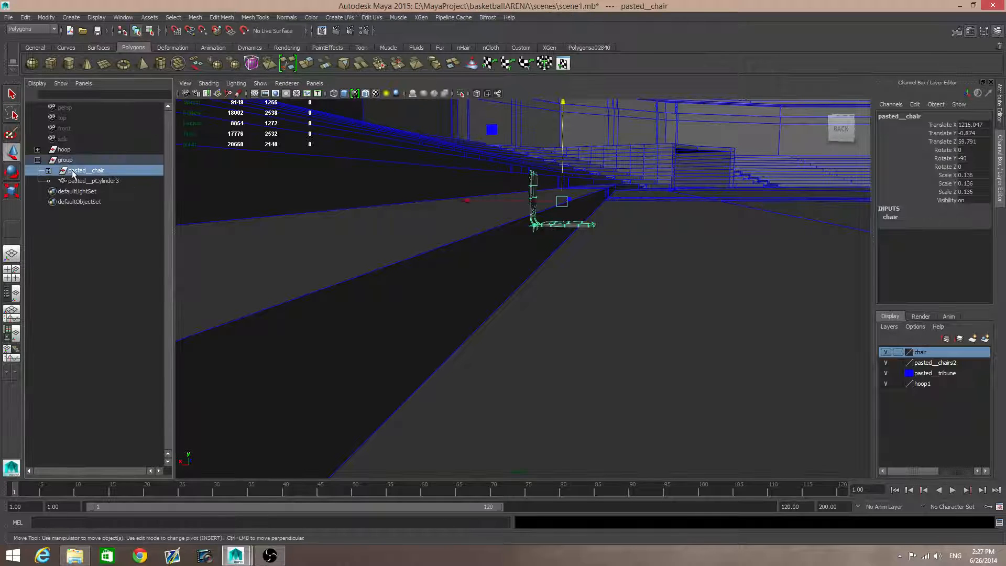
pyautogui.moveTo(503, 202); pyautogui.dragTo(460, 271)
# Step: Scale the chair up uniformly to about 0.277
pyautogui.press('r')
pyautogui.scroll(4, 472, 253)
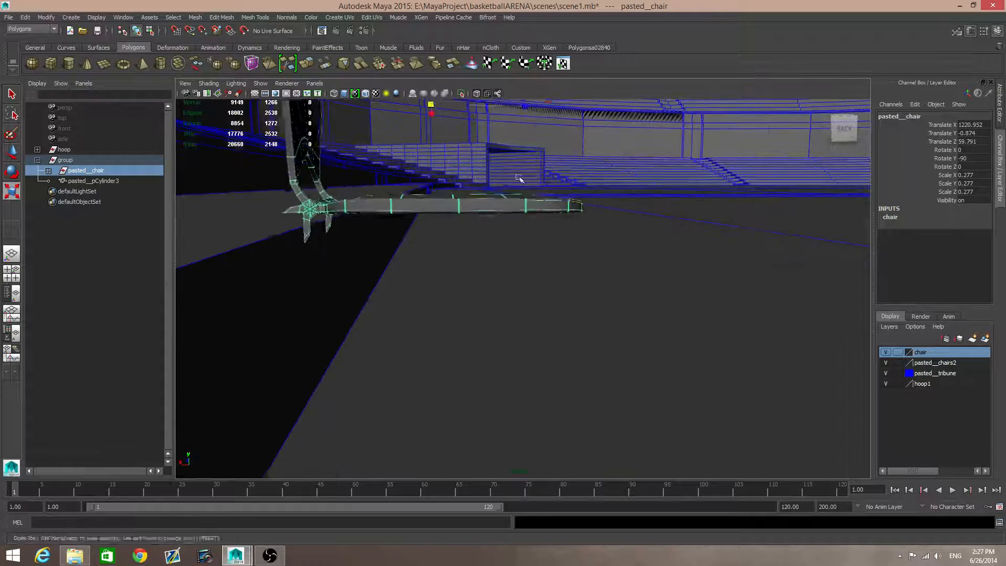
pyautogui.keyDown('alt'); pyautogui.moveTo(518, 180); pyautogui.dragTo(584, 279, button='middle'); pyautogui.keyUp('alt')
pyautogui.keyDown('alt'); pyautogui.moveTo(583, 278); pyautogui.dragTo(518, 261); pyautogui.keyUp('alt')
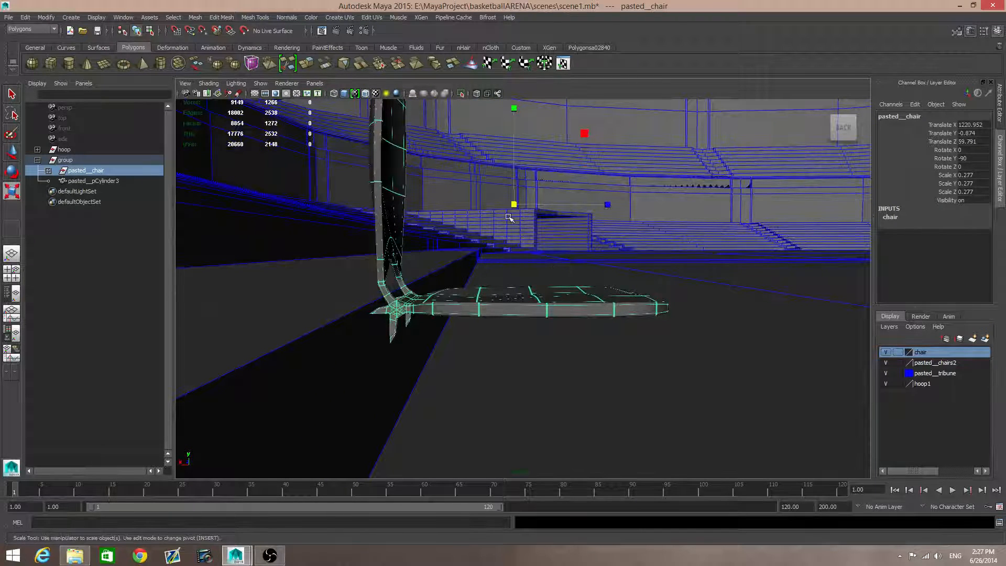
# Step: Relocate the chair's pivot to the mounting bracket at the lower back of the seat
pyautogui.press('Insert')
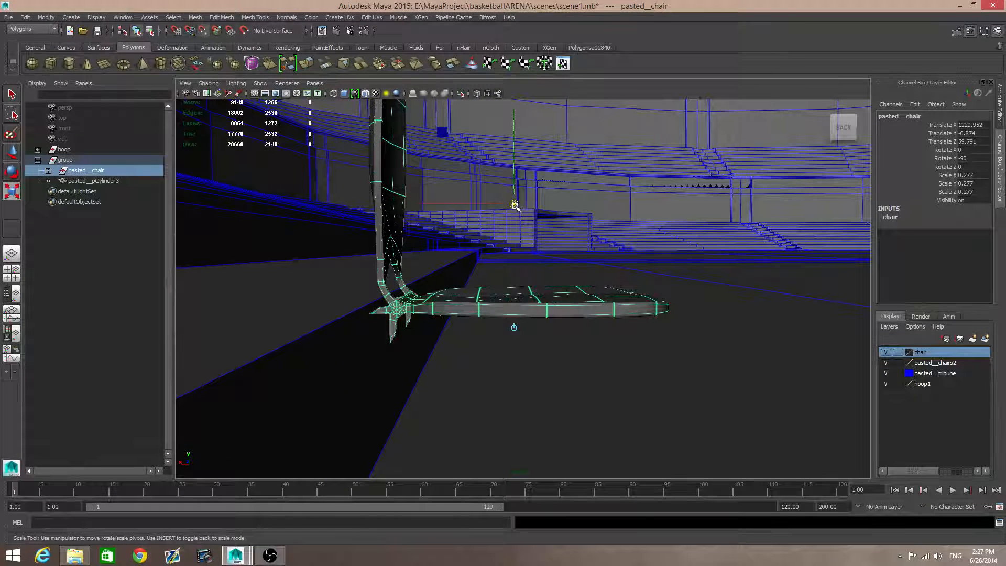
pyautogui.moveTo(513, 205); pyautogui.dragTo(512, 333)
pyautogui.keyDown('alt'); pyautogui.moveTo(512, 332); pyautogui.dragTo(443, 347, button='right'); pyautogui.keyUp('alt')
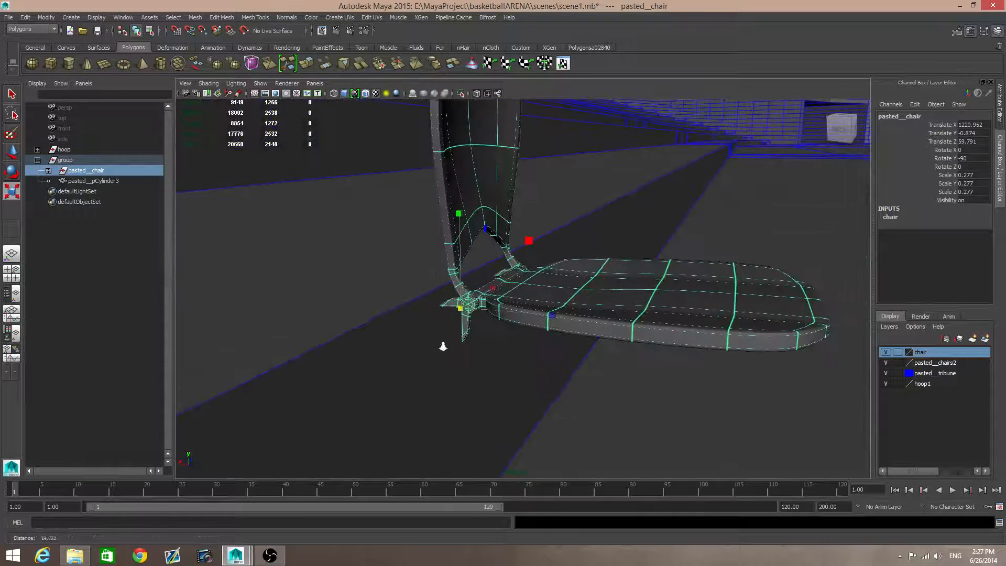
pyautogui.keyDown('alt'); pyautogui.moveTo(577, 348); pyautogui.dragTo(588, 332); pyautogui.keyUp('alt')
pyautogui.press('w')
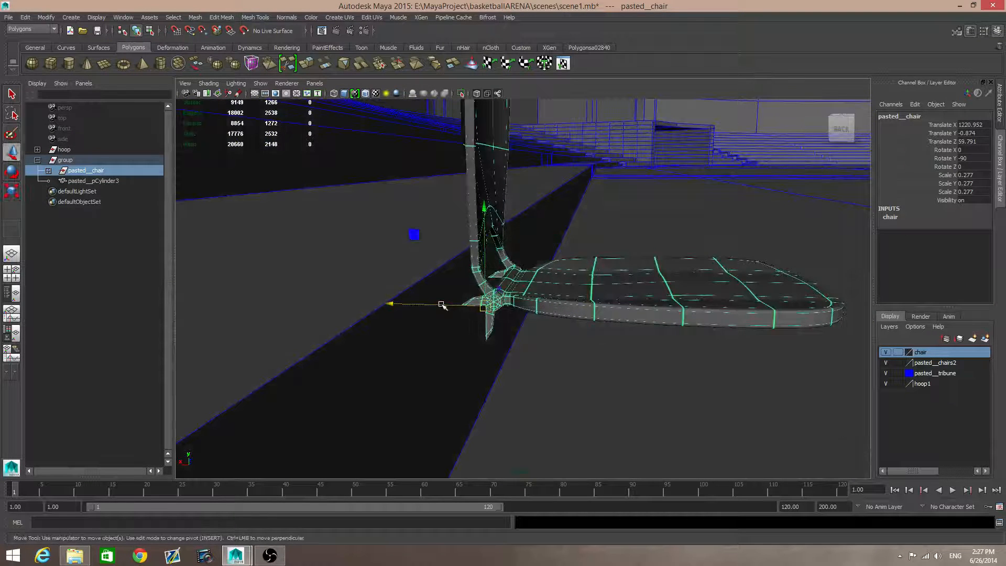
# Step: Shift the chair along X to about 1224.7 and lower it to about -1.9 in Y, toward the first step's edge
pyautogui.moveTo(442, 305); pyautogui.dragTo(371, 310)
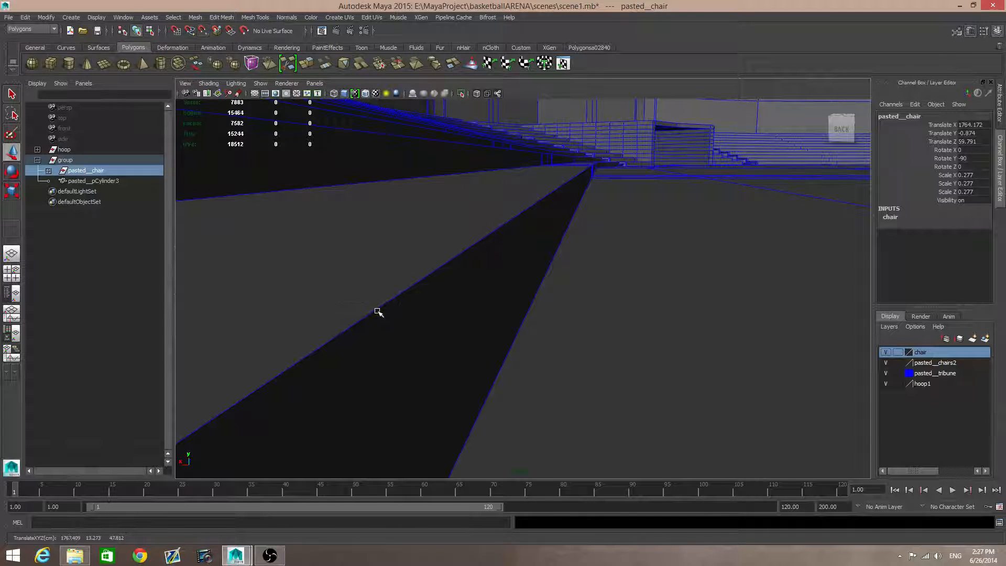
pyautogui.hotkey('ctrl', 'z')
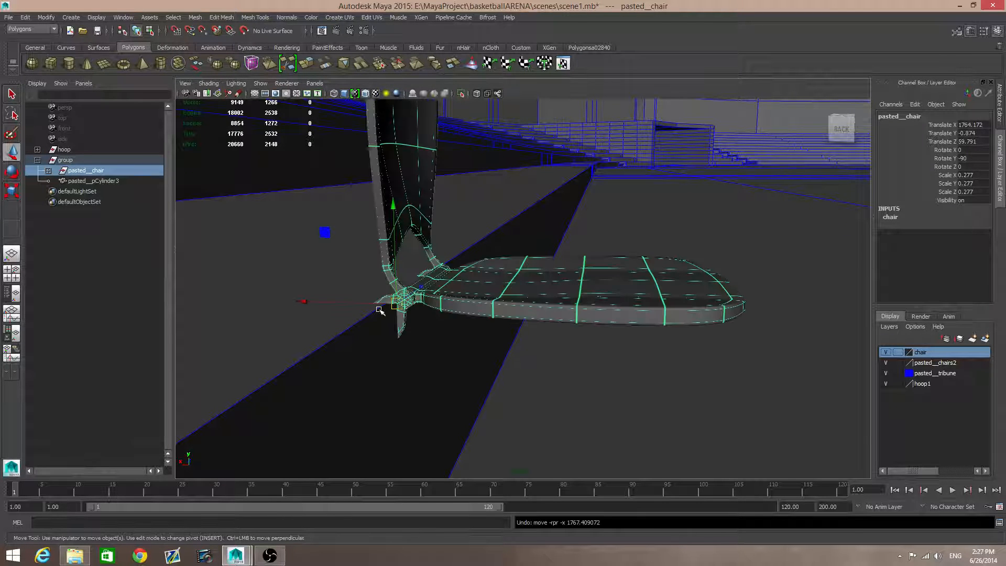
pyautogui.keyDown('alt'); pyautogui.moveTo(380, 311); pyautogui.dragTo(308, 298); pyautogui.keyUp('alt')
pyautogui.moveTo(336, 190); pyautogui.dragTo(327, 240)
pyautogui.keyDown('alt'); pyautogui.moveTo(330, 335); pyautogui.dragTo(416, 303, button='middle'); pyautogui.keyUp('alt')
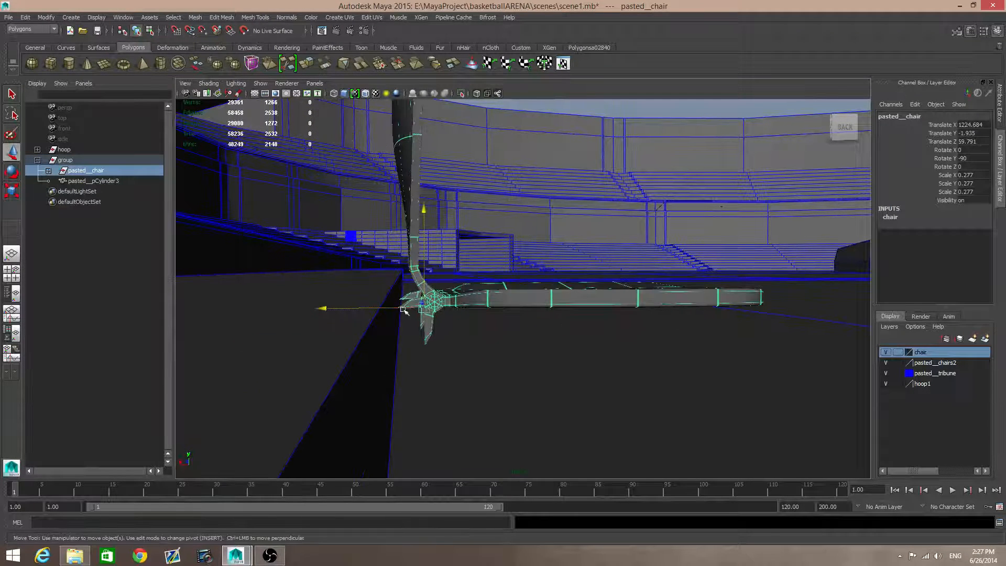
pyautogui.click(380, 309)
pyautogui.hotkey('ctrl', 'z')
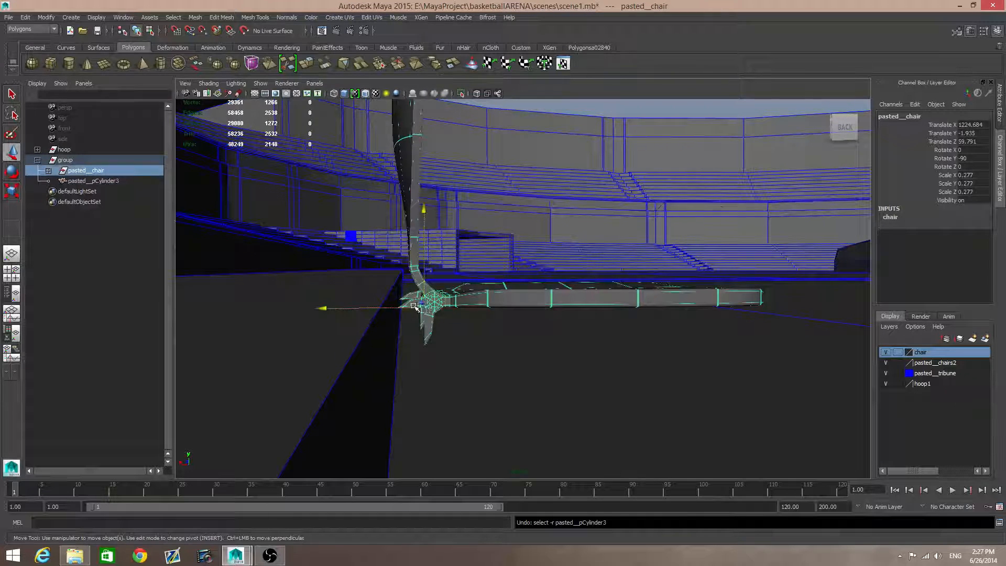
# Step: Fit the chair's rear bracket onto the step's edge, at about 1226.12 in X and -2.91 in Y
pyautogui.moveTo(404, 309); pyautogui.dragTo(351, 320)
pyautogui.moveTo(353, 213); pyautogui.dragTo(362, 263)
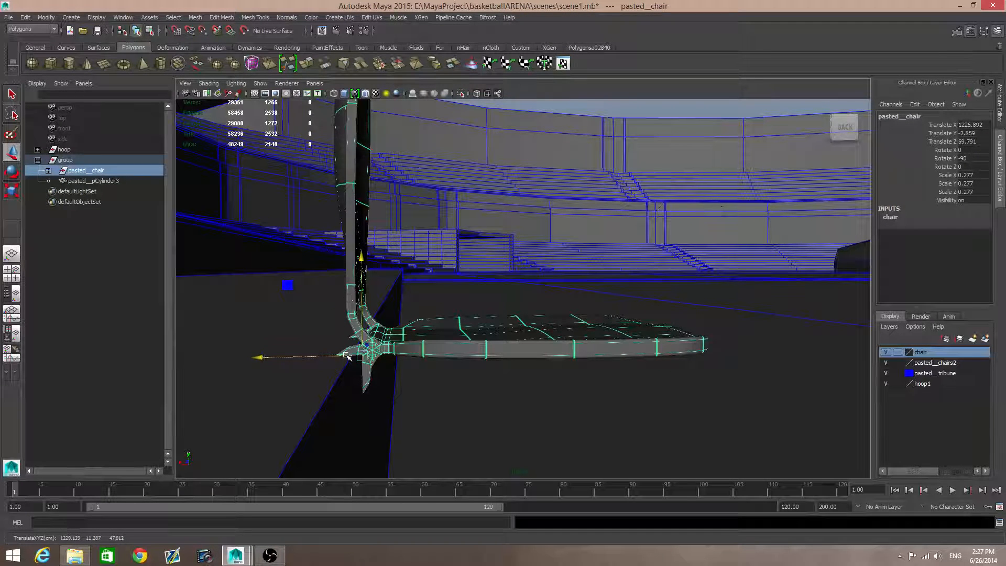
pyautogui.moveTo(346, 357); pyautogui.dragTo(472, 336)
pyautogui.keyDown('alt'); pyautogui.moveTo(474, 338); pyautogui.dragTo(530, 345, button='right'); pyautogui.keyUp('alt')
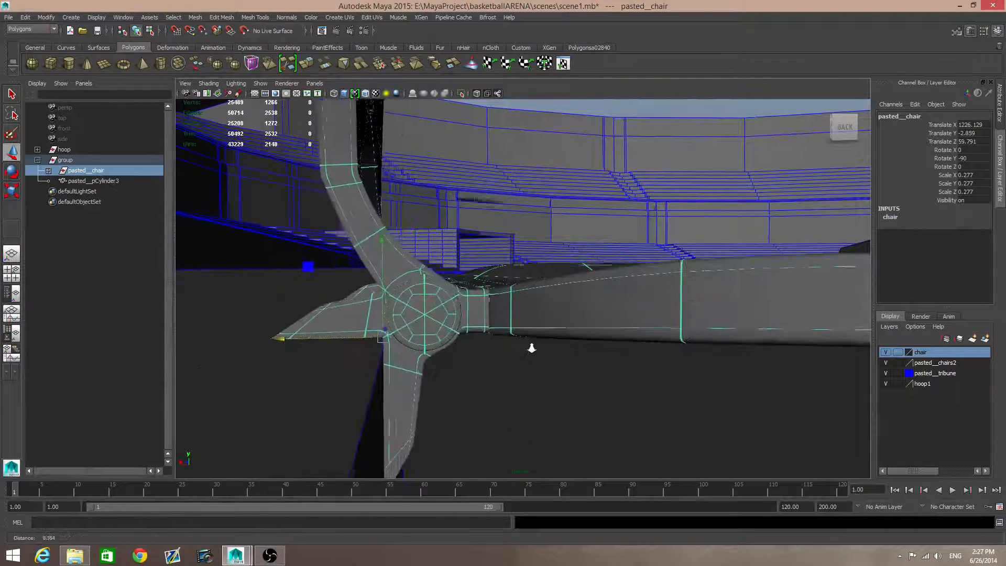
pyautogui.moveTo(349, 336); pyautogui.dragTo(353, 341)
pyautogui.moveTo(384, 248); pyautogui.dragTo(384, 256)
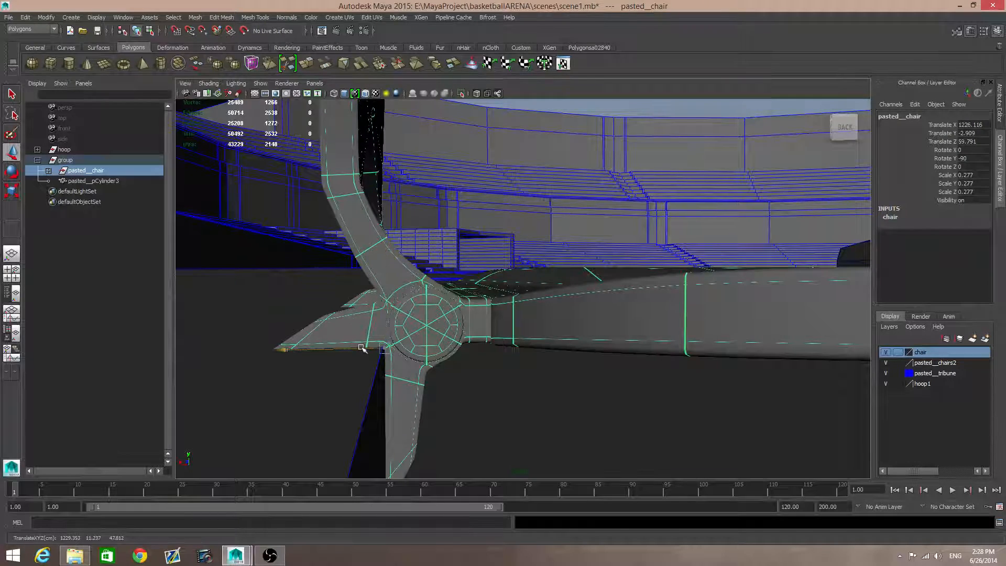
pyautogui.moveTo(362, 348); pyautogui.dragTo(361, 345)
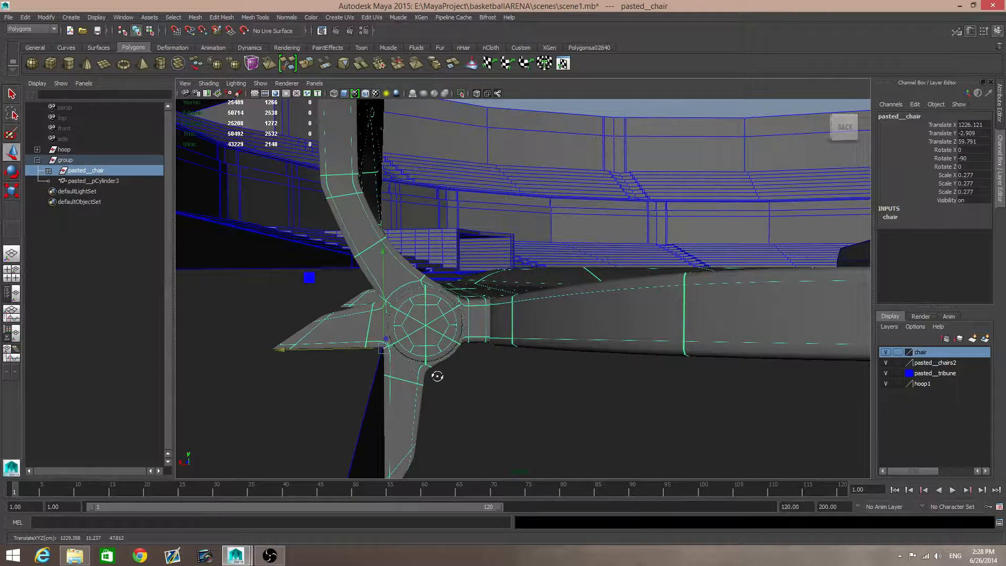
# Step: Scale the chair up uniformly to about 0.582 to suit the seating step
pyautogui.keyDown('alt'); pyautogui.moveTo(437, 377); pyautogui.dragTo(348, 366); pyautogui.keyUp('alt')
pyautogui.scroll(-12, 455, 329)
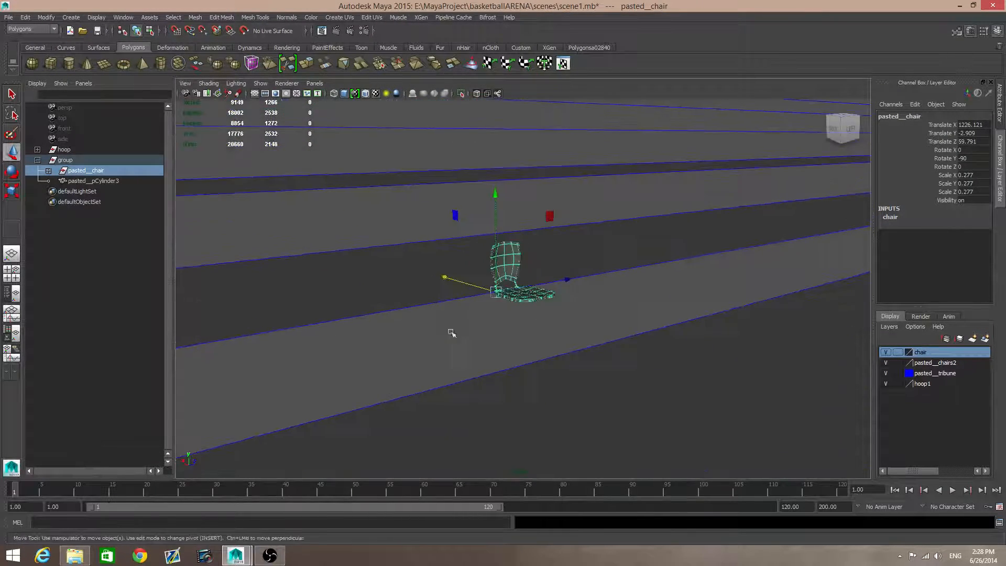
pyautogui.keyDown('alt'); pyautogui.moveTo(451, 333); pyautogui.dragTo(336, 343); pyautogui.keyUp('alt')
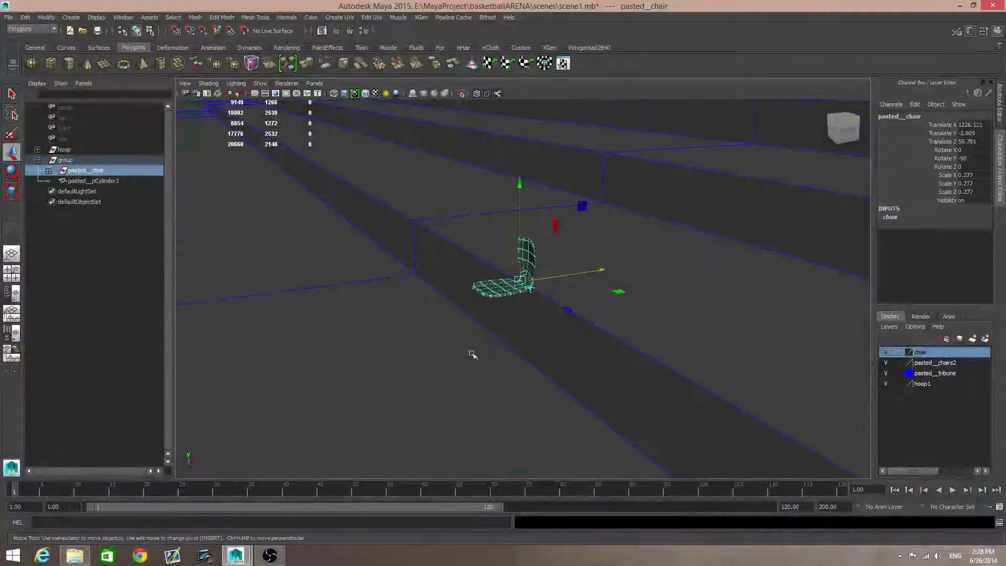
pyautogui.press('r')
pyautogui.moveTo(520, 281); pyautogui.dragTo(533, 317)
pyautogui.keyDown('alt'); pyautogui.moveTo(532, 316); pyautogui.dragTo(661, 318, button='right'); pyautogui.keyUp('alt')
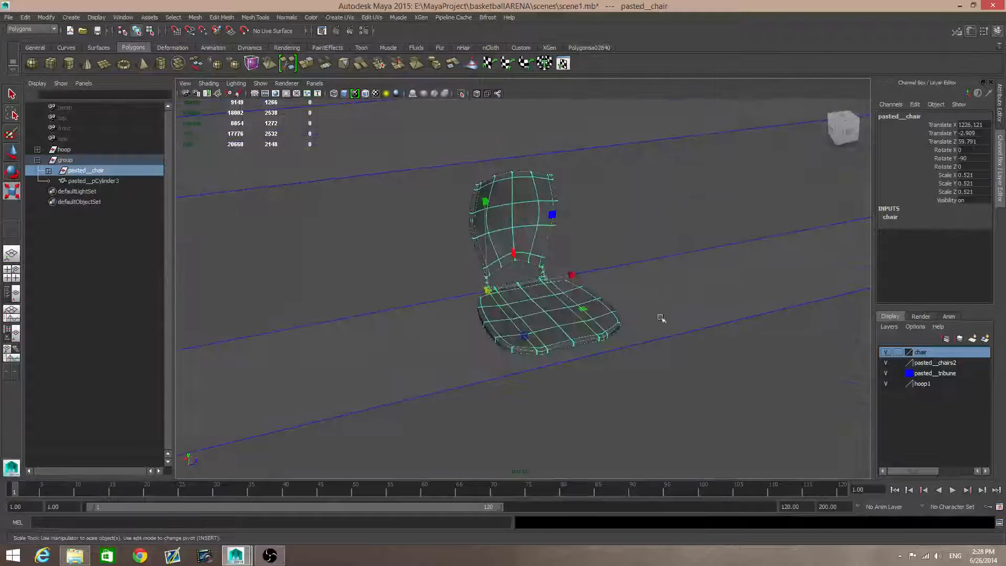
pyautogui.moveTo(488, 290); pyautogui.dragTo(340, 379)
pyautogui.moveTo(524, 274); pyautogui.dragTo(601, 326)
pyautogui.scroll(-6, 602, 330)
# Step: Move the chair along X off the stands to about 9.5, near the centre of the court
pyautogui.press('w')
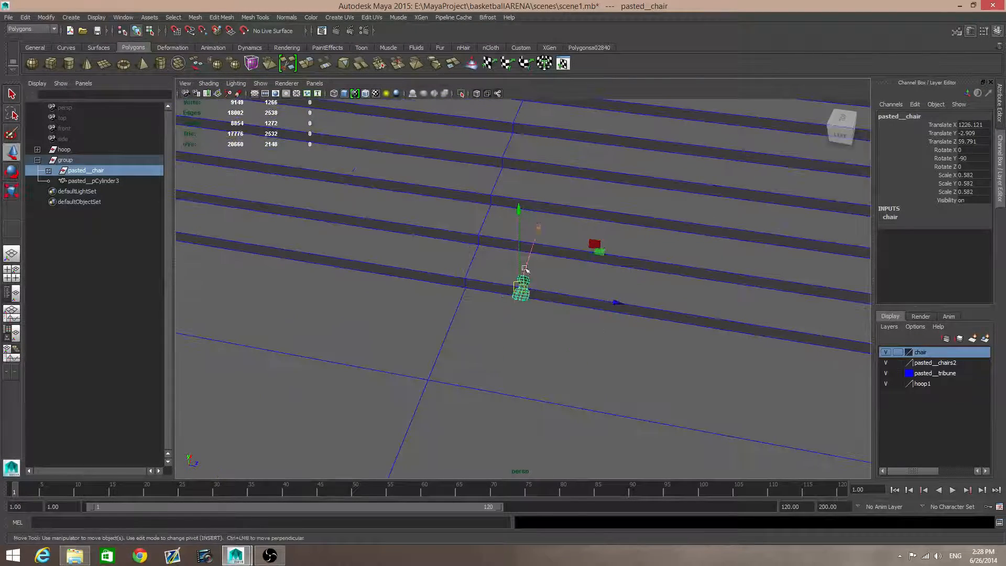
pyautogui.moveTo(539, 223); pyautogui.dragTo(397, 382)
pyautogui.scroll(-8, 482, 368)
pyautogui.keyDown('alt'); pyautogui.moveTo(396, 382); pyautogui.dragTo(634, 424, button='middle'); pyautogui.keyUp('alt')
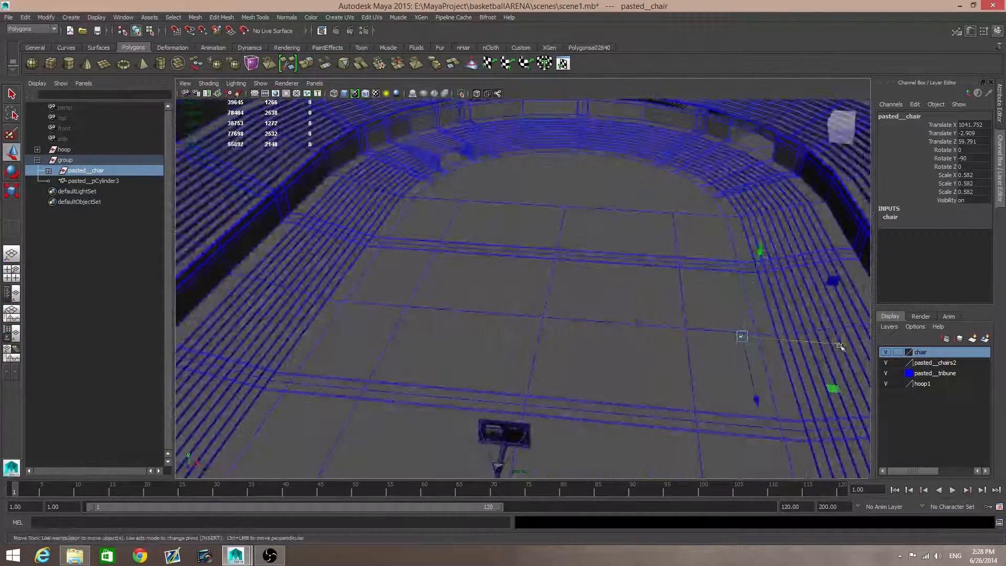
pyautogui.moveTo(839, 346); pyautogui.dragTo(488, 340)
pyautogui.scroll(5, 564, 348)
pyautogui.keyDown('alt'); pyautogui.moveTo(573, 351); pyautogui.dragTo(553, 333, button='middle'); pyautogui.keyUp('alt')
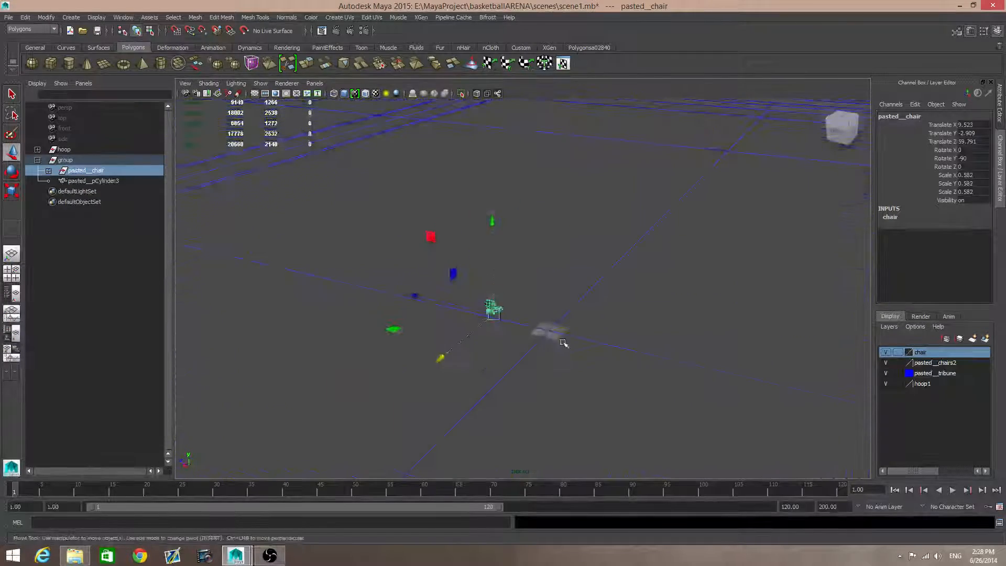
pyautogui.scroll(4, 561, 344)
# Step: Place the chair over the grid at the court's centre, at about X 2.9, Y -13.9 and Z 3.6
pyautogui.moveTo(382, 325); pyautogui.dragTo(792, 366)
pyautogui.keyDown('alt'); pyautogui.moveTo(676, 278); pyautogui.dragTo(431, 294); pyautogui.keyUp('alt')
pyautogui.moveTo(348, 393); pyautogui.dragTo(412, 395)
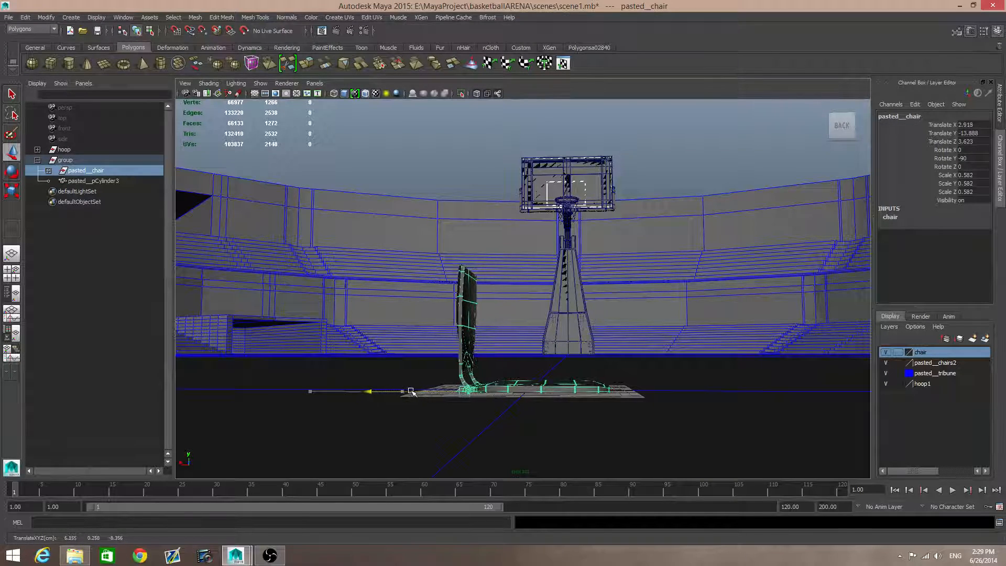
pyautogui.keyDown('alt'); pyautogui.moveTo(412, 394); pyautogui.dragTo(517, 402, button='right'); pyautogui.keyUp('alt')
pyautogui.keyDown('alt'); pyautogui.moveTo(517, 402); pyautogui.dragTo(508, 370, button='middle'); pyautogui.keyUp('alt')
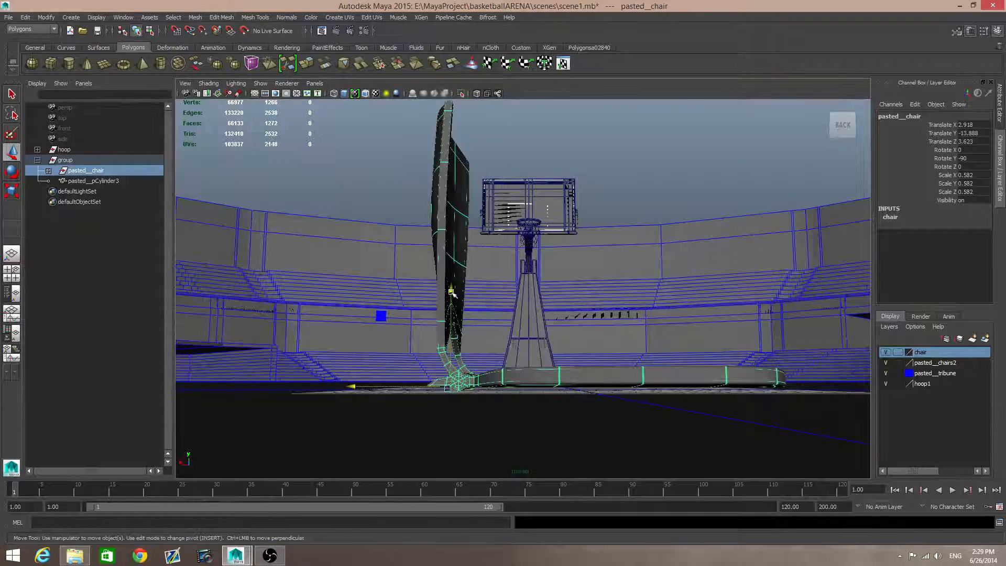
# Step: Lower the chair to about -14.14 in Y so its mounting bracket lines up with the grid plane
pyautogui.moveTo(451, 293); pyautogui.dragTo(455, 295)
pyautogui.keyDown('alt'); pyautogui.moveTo(517, 384); pyautogui.dragTo(590, 362, button='middle'); pyautogui.keyUp('alt')
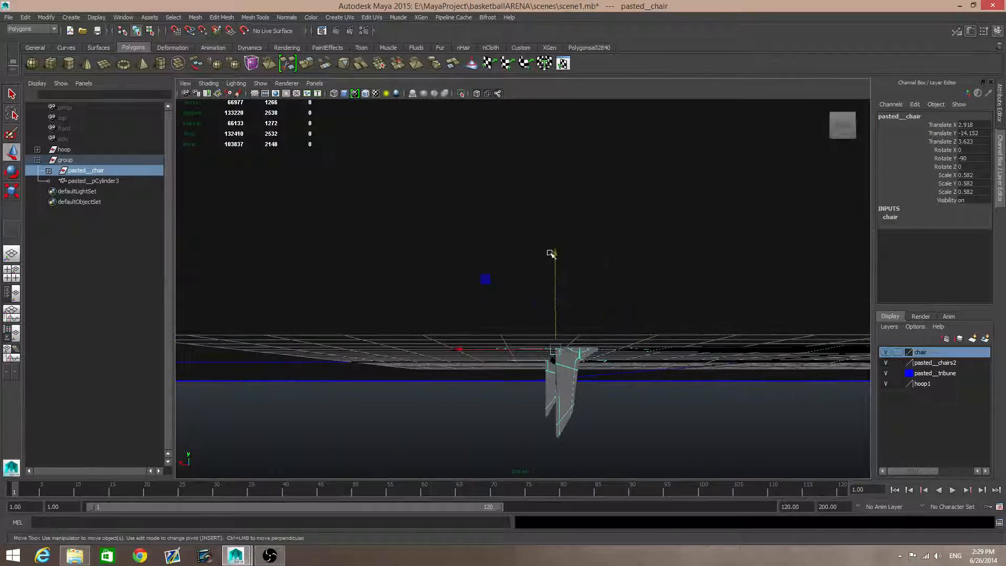
pyautogui.moveTo(553, 251); pyautogui.dragTo(553, 251)
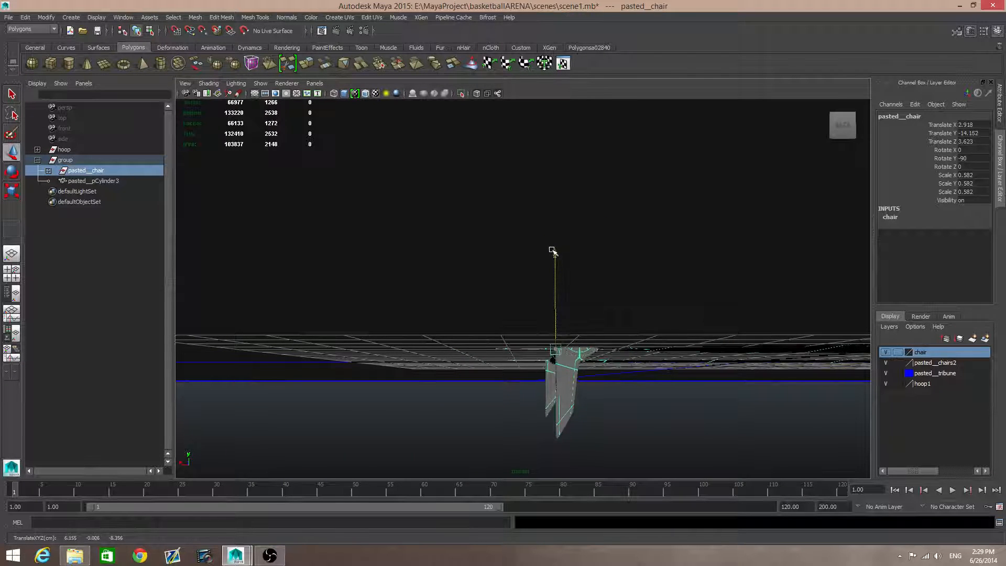
pyautogui.scroll(-4, 550, 289)
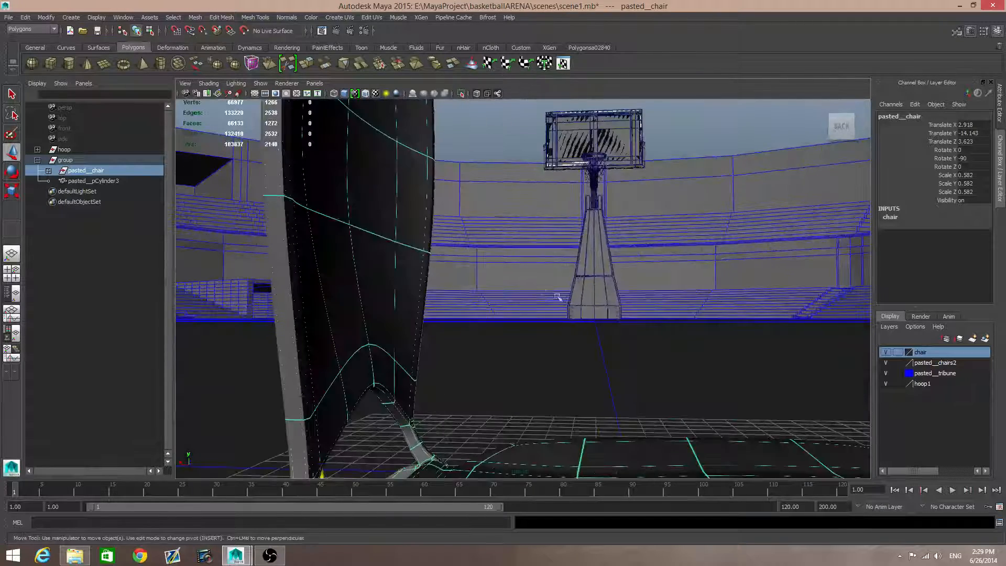
# Step: Move the chair along Z to about 8.34 to centre it on the grid
pyautogui.keyDown('alt'); pyautogui.moveTo(560, 297); pyautogui.dragTo(337, 355, button='right'); pyautogui.keyUp('alt')
pyautogui.keyDown('alt'); pyautogui.moveTo(375, 344); pyautogui.dragTo(483, 435); pyautogui.keyUp('alt')
pyautogui.keyDown('alt'); pyautogui.moveTo(483, 435); pyautogui.dragTo(507, 407, button='middle'); pyautogui.keyUp('alt')
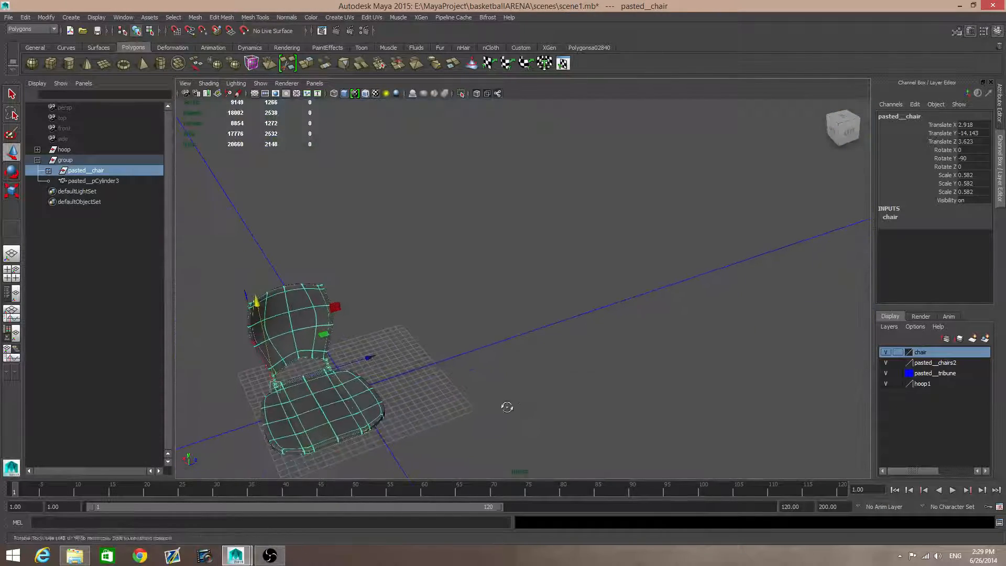
pyautogui.keyDown('alt'); pyautogui.moveTo(508, 406); pyautogui.dragTo(550, 408); pyautogui.keyUp('alt')
pyautogui.keyDown('alt'); pyautogui.moveTo(550, 409); pyautogui.dragTo(597, 411, button='middle'); pyautogui.keyUp('alt')
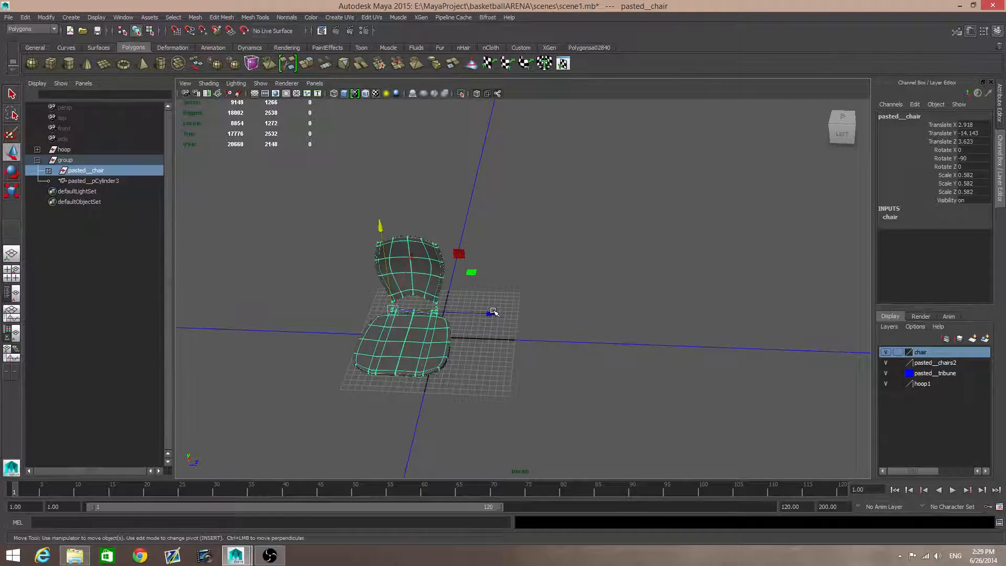
pyautogui.click(493, 314)
pyautogui.hotkey('ctrl', 'z')
pyautogui.moveTo(488, 315); pyautogui.dragTo(470, 348)
pyautogui.scroll(5, 471, 347)
pyautogui.keyDown('alt'); pyautogui.moveTo(375, 389); pyautogui.dragTo(522, 354, button='middle'); pyautogui.keyUp('alt')
pyautogui.keyDown('alt'); pyautogui.moveTo(522, 353); pyautogui.dragTo(589, 339); pyautogui.keyUp('alt')
pyautogui.keyDown('alt'); pyautogui.moveTo(589, 340); pyautogui.dragTo(613, 343, button='middle'); pyautogui.keyUp('alt')
pyautogui.scroll(-3, 618, 360)
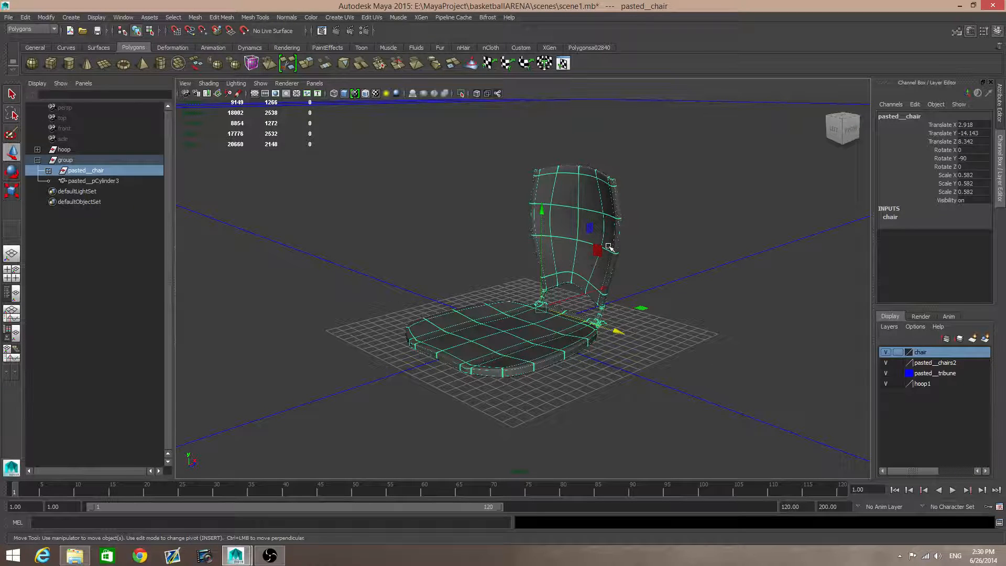
# Step: Compare the chair's unsmoothed and smooth mesh previews, ending in smooth preview, and select its backrest
pyautogui.keyDown('alt'); pyautogui.moveTo(610, 248); pyautogui.dragTo(646, 255); pyautogui.keyUp('alt')
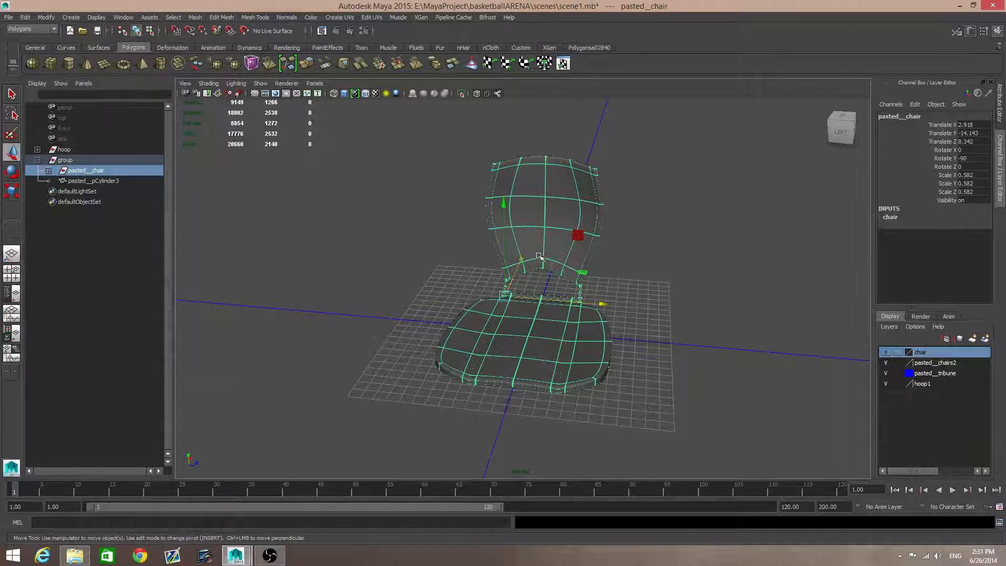
pyautogui.keyDown('alt'); pyautogui.moveTo(592, 294); pyautogui.dragTo(585, 376); pyautogui.keyUp('alt')
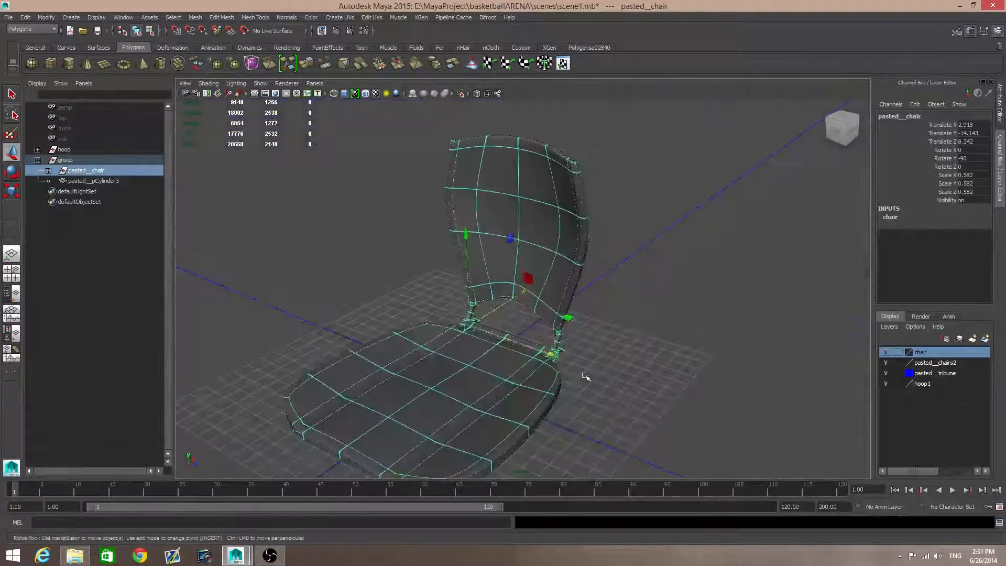
pyautogui.scroll(-3, 589, 373)
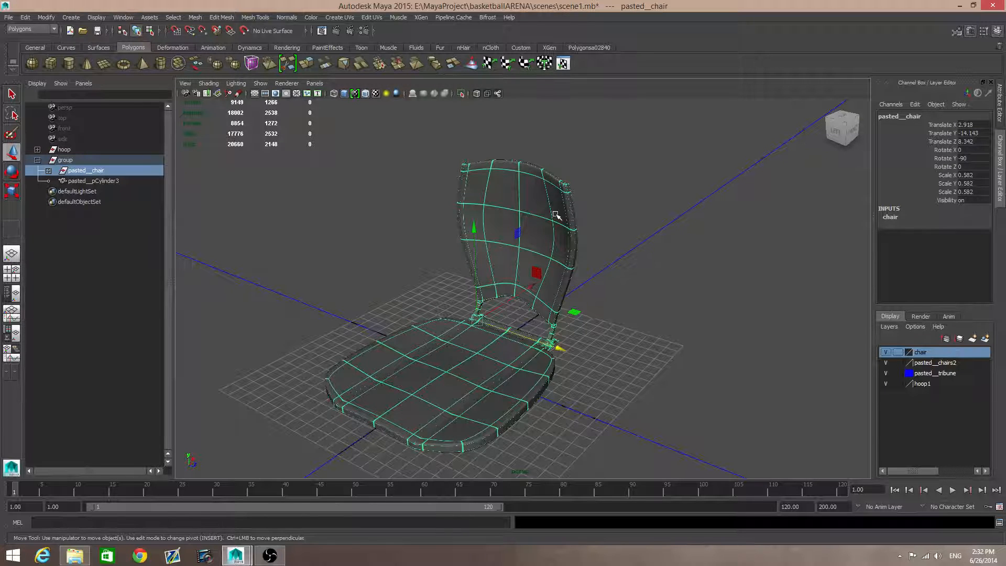
pyautogui.press('1')
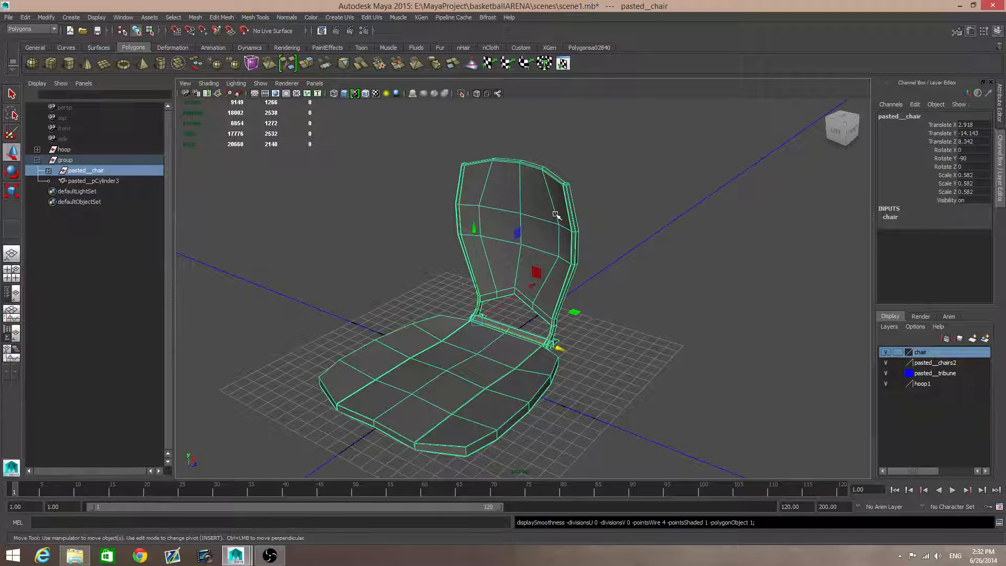
pyautogui.press('3')
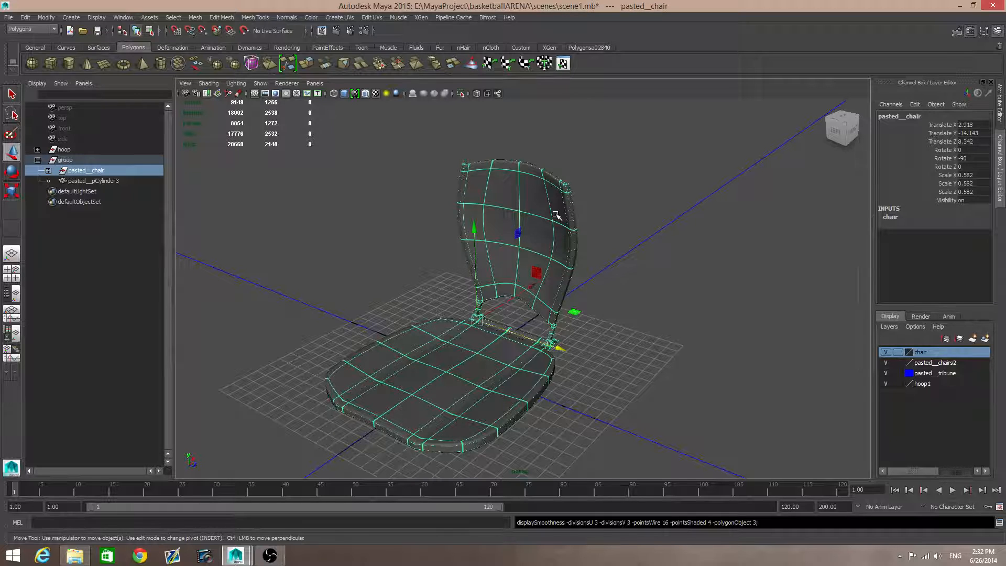
pyautogui.click(545, 209)
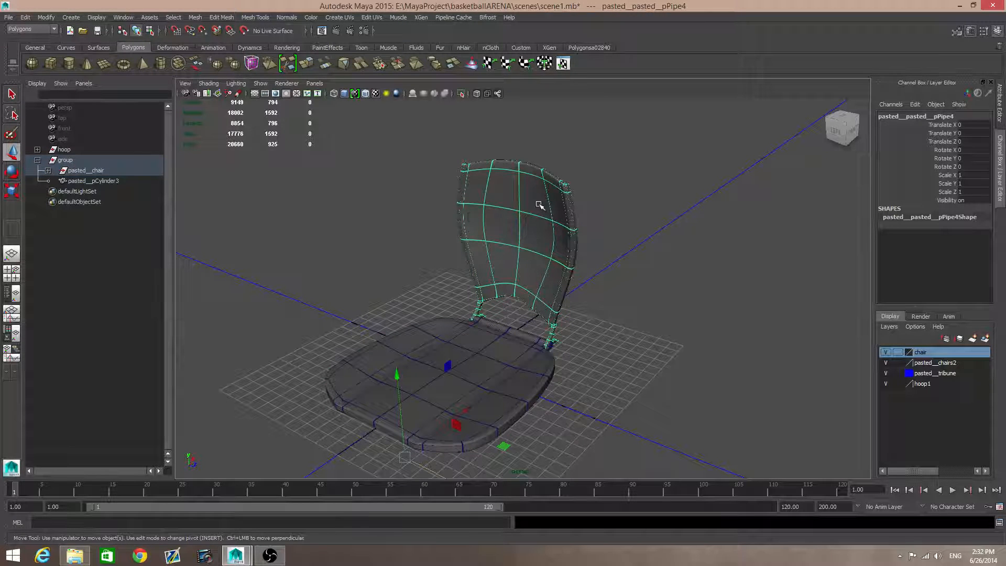
pyautogui.moveTo(540, 206); pyautogui.dragTo(577, 192, button='right')
# Step: Check the loaded and auto-load settings of the mental ray plug-in Mayatomr.mll in the Plug-in Manager
pyautogui.click(123, 17)
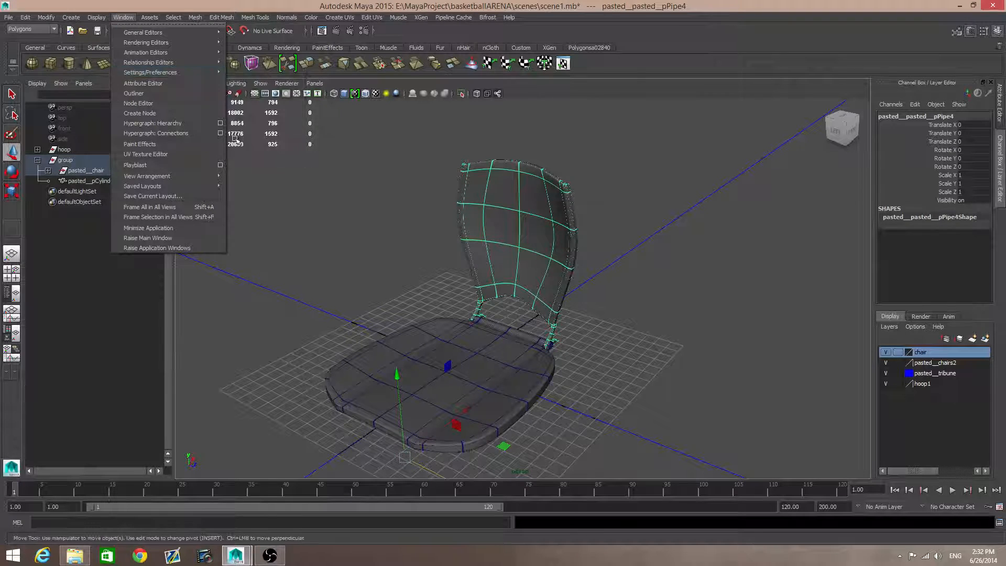
pyautogui.moveTo(173, 72)
pyautogui.click(265, 157)
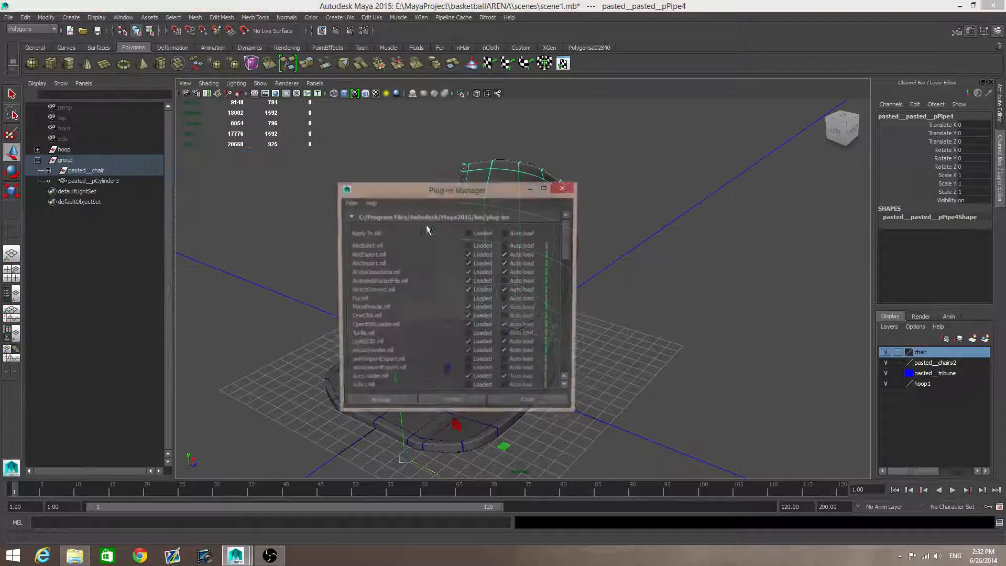
pyautogui.scroll(-15, 427, 253)
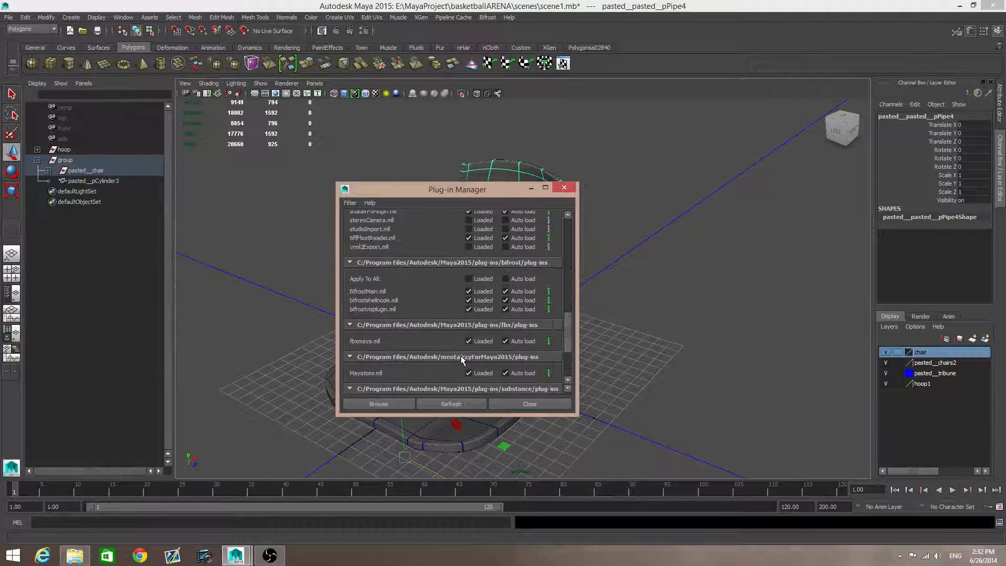
pyautogui.scroll(-2, 414, 335)
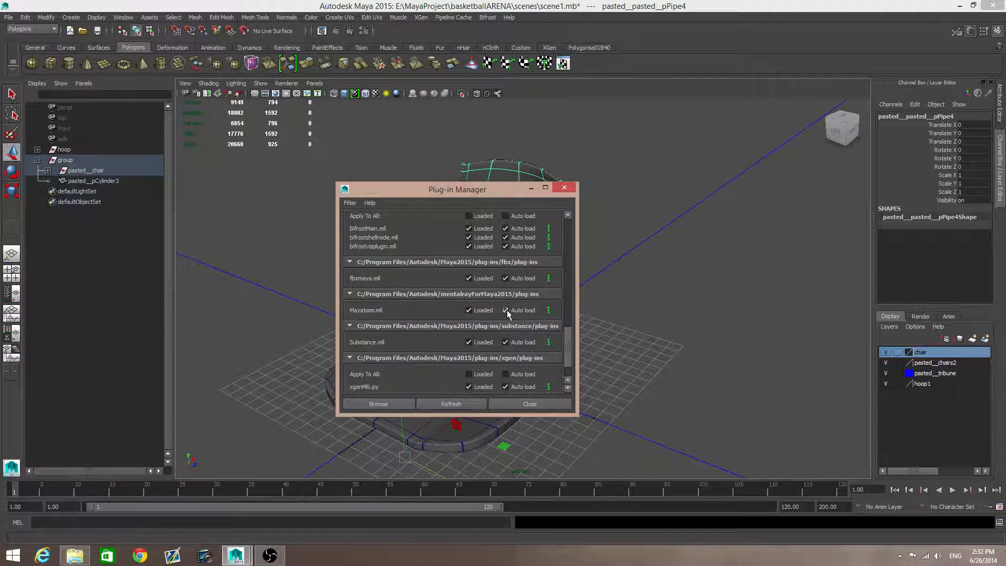
pyautogui.click(538, 405)
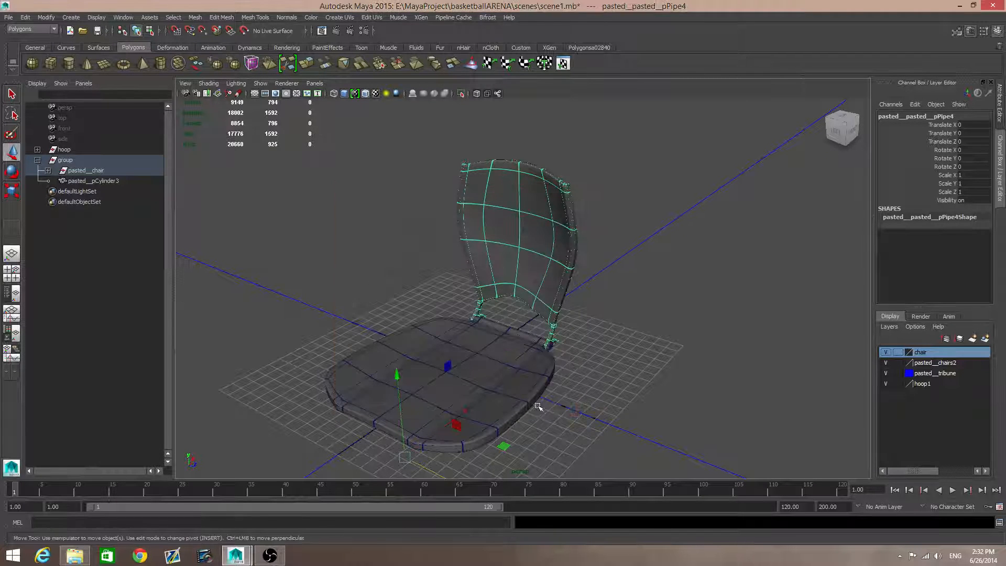
# Step: Set the renderer to mental ray in the render settings
pyautogui.click(364, 33)
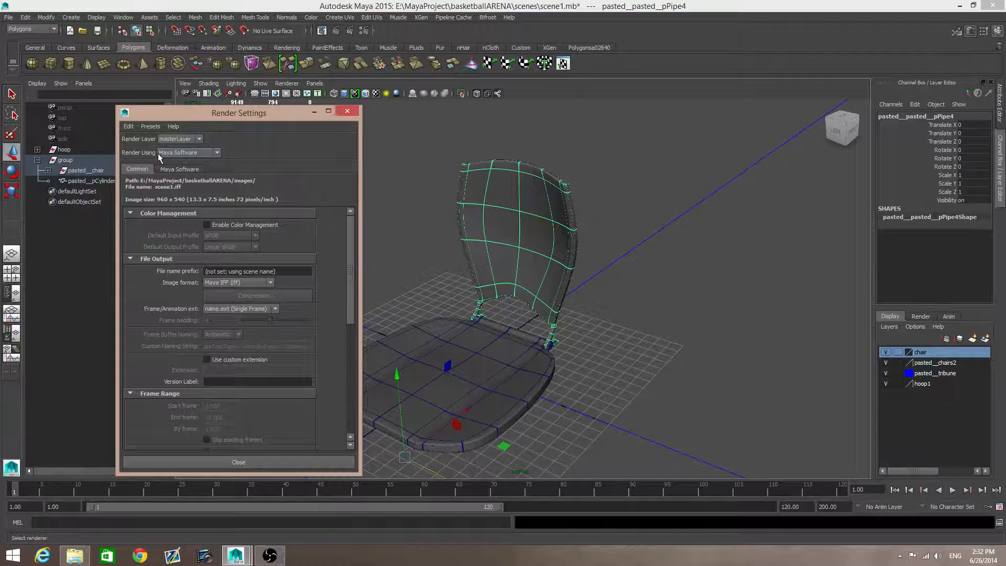
pyautogui.click(187, 153)
pyautogui.click(181, 181)
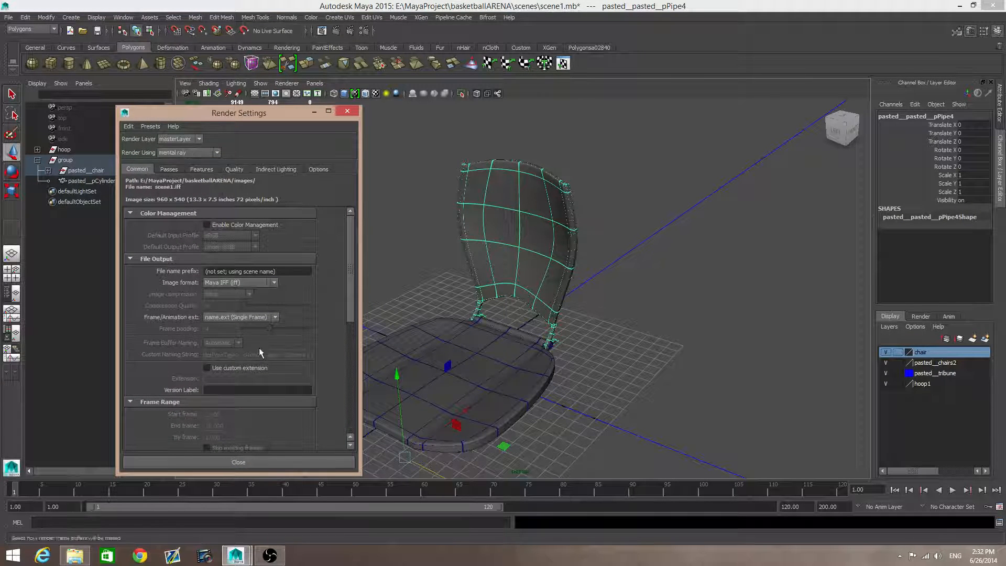
# Step: Close the render settings and assign a new mental ray mia_material_x material to the chair's backrest
pyautogui.click(259, 463)
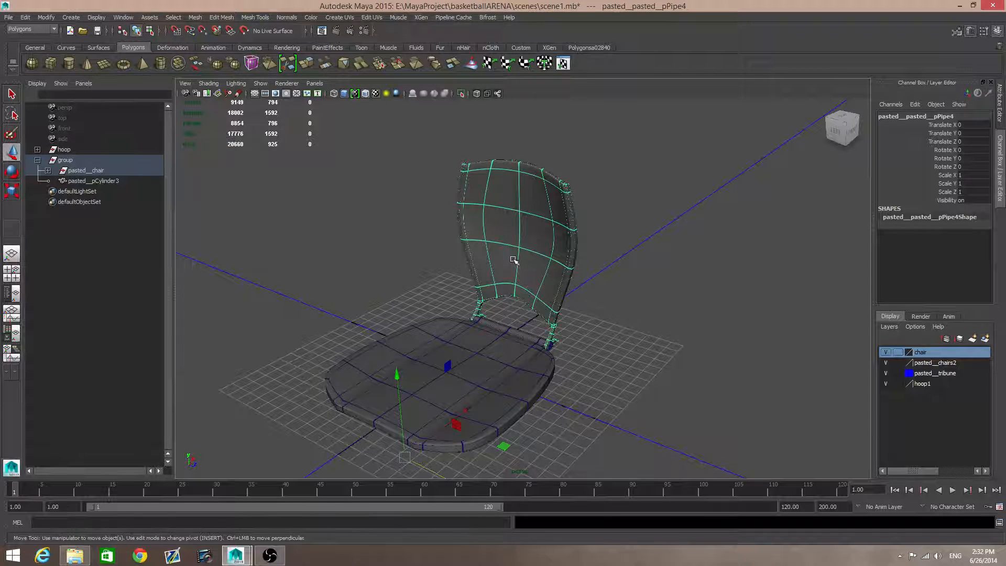
pyautogui.moveTo(523, 237); pyautogui.dragTo(517, 440, button='right')
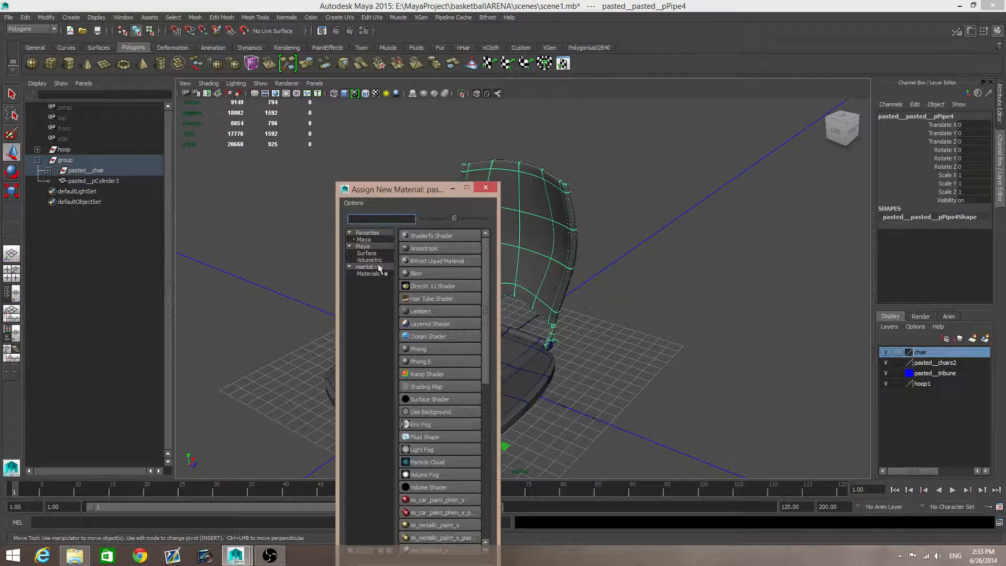
pyautogui.click(376, 267)
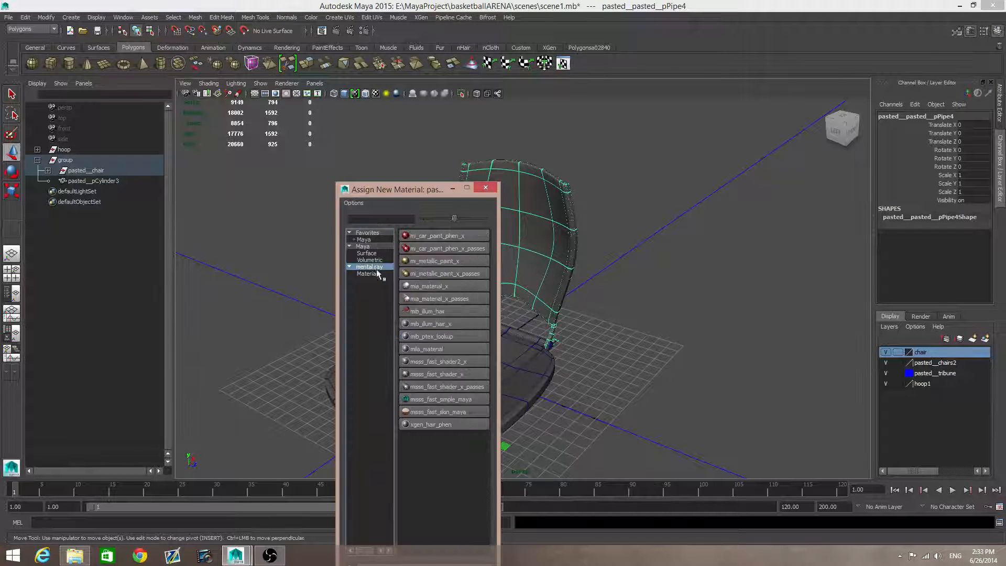
pyautogui.click(435, 288)
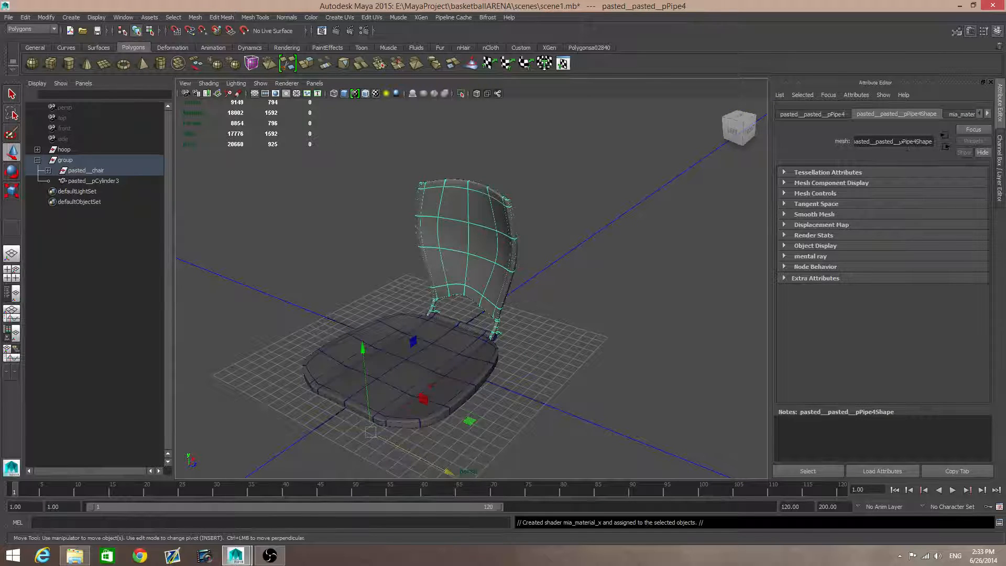
# Step: Delete the construction history of the chair's backrest
pyautogui.click(26, 16)
pyautogui.moveTo(78, 126)
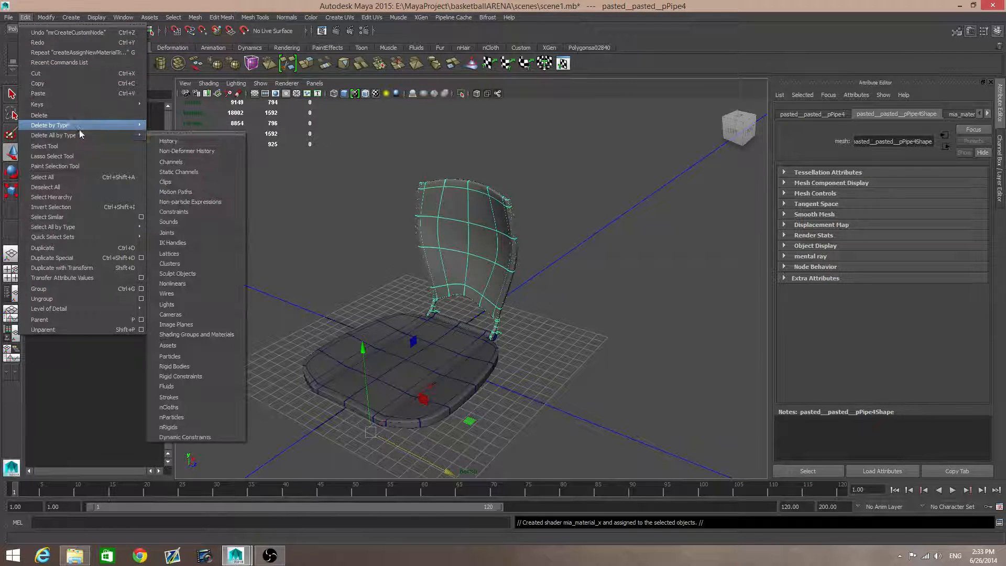
pyautogui.moveTo(135, 127)
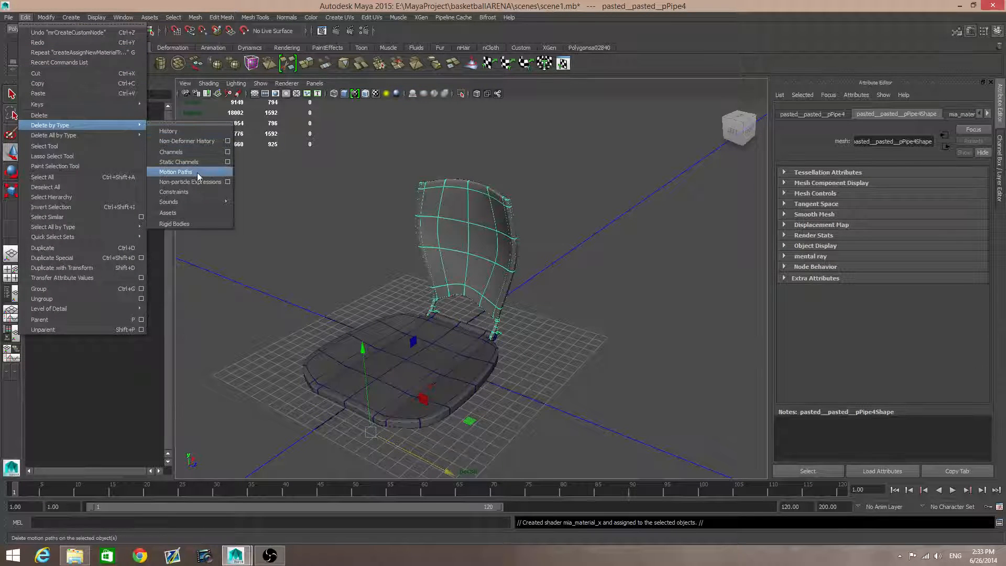
pyautogui.click(167, 130)
# Step: Rename the backrest's new mia_material_x material to backsit
pyautogui.click(988, 114)
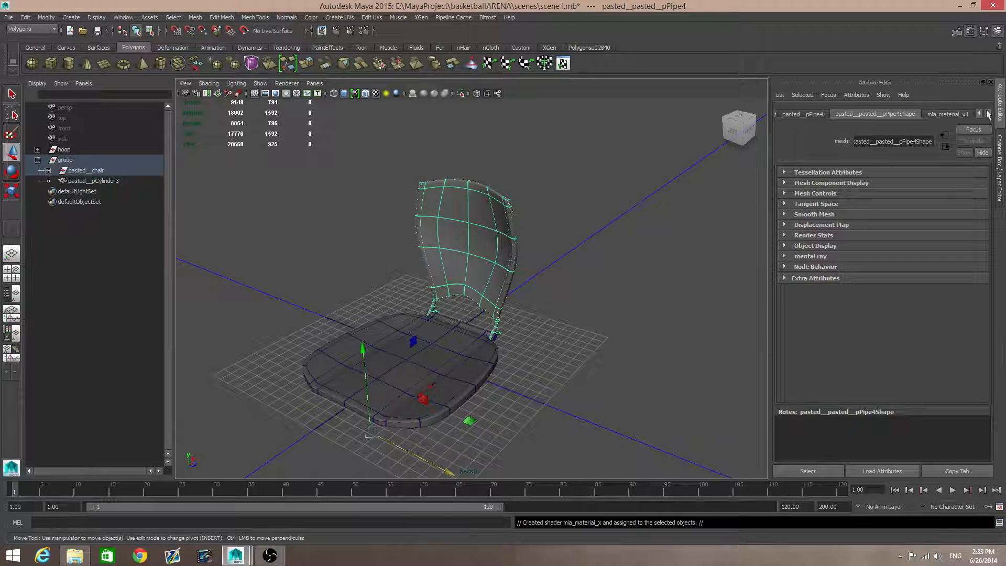
pyautogui.click(948, 114)
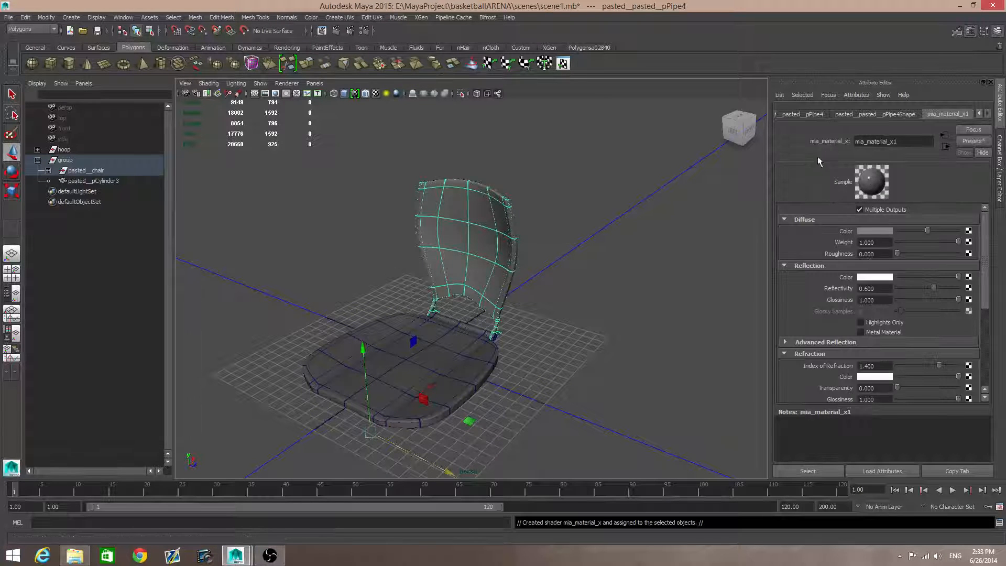
pyautogui.doubleClick(868, 141)
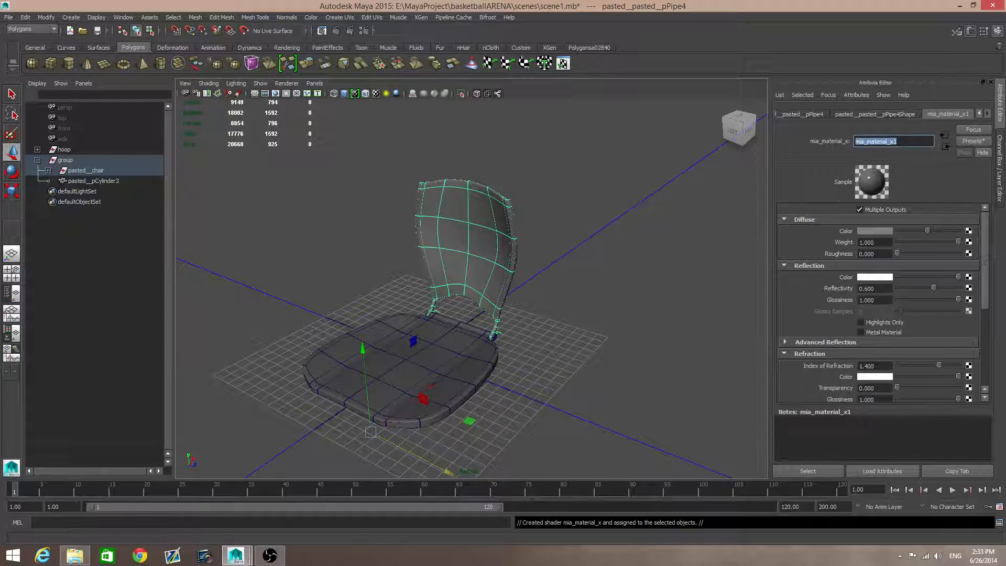
pyautogui.write('back')
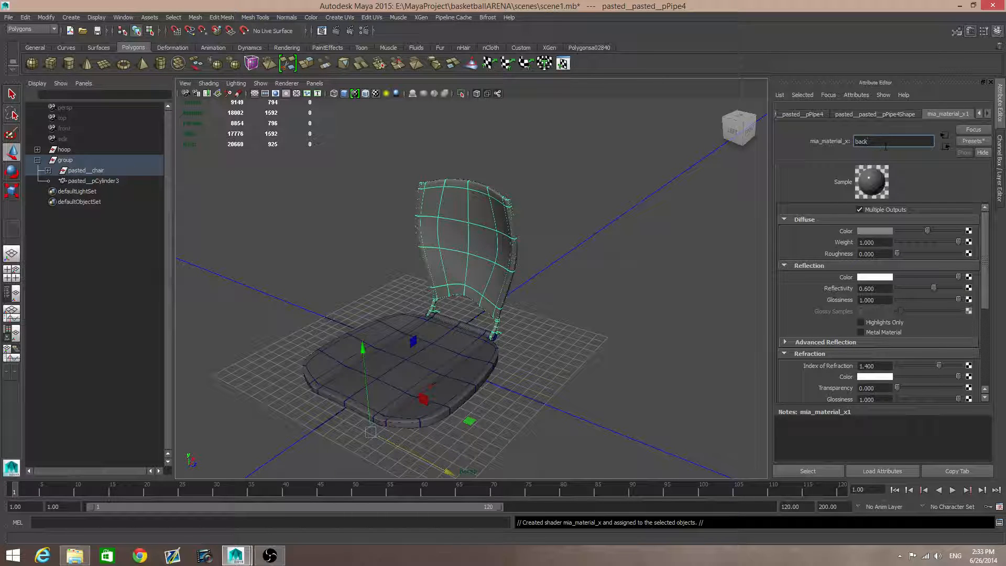
pyautogui.write('si')
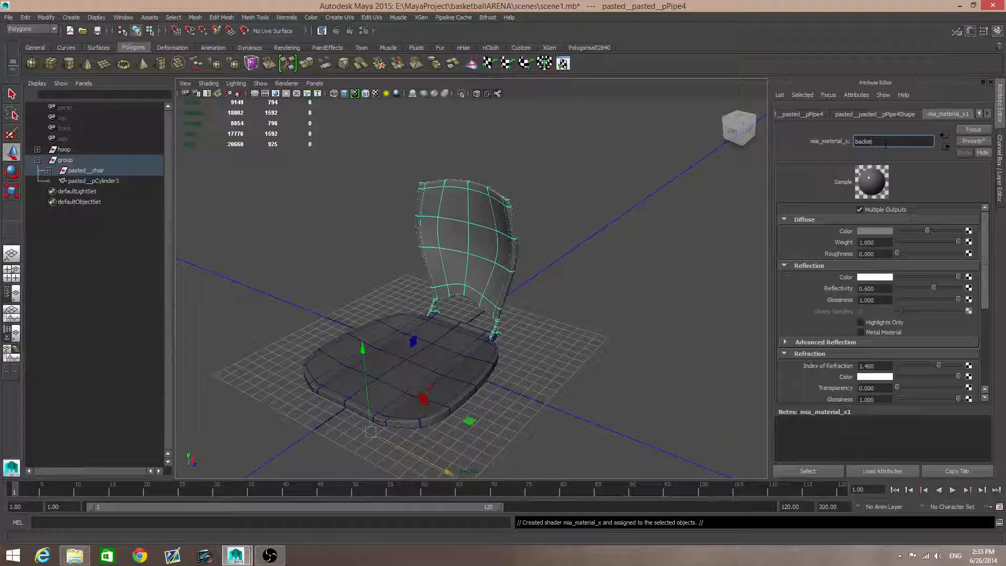
pyautogui.write('t')
pyautogui.press('Return')
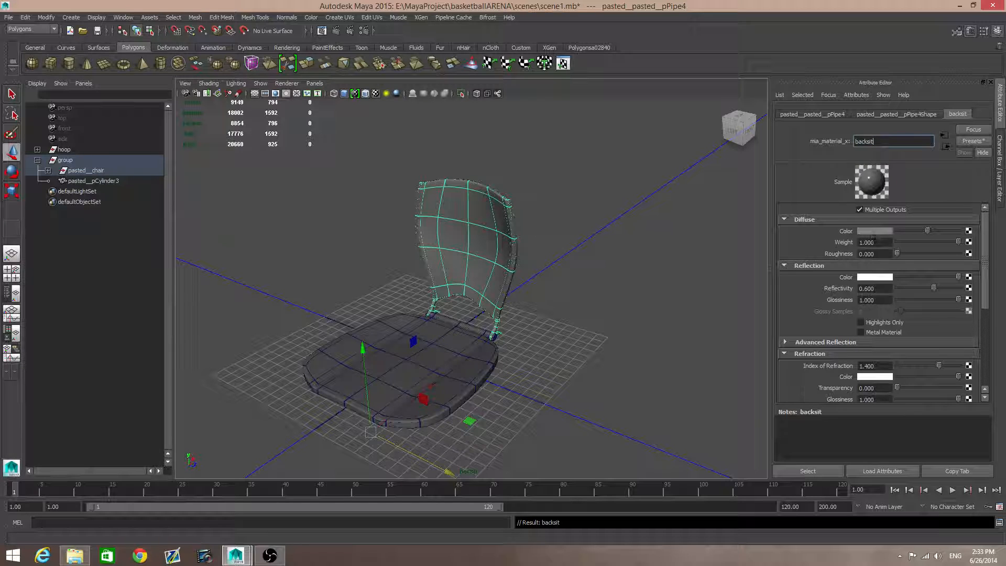
# Step: Set the diffuse color of the backsit material to a fully saturated, bright orange
pyautogui.click(875, 232)
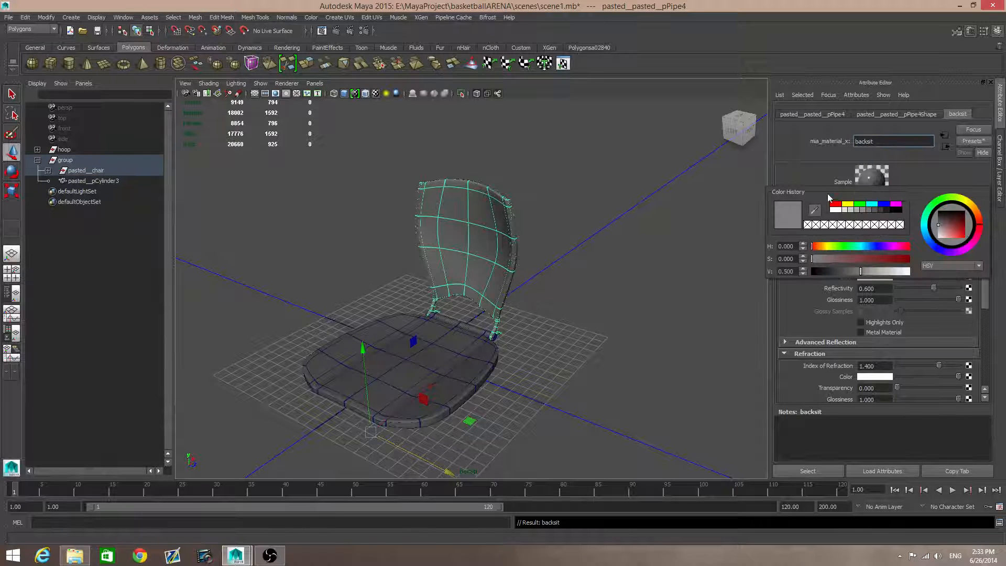
pyautogui.click(977, 212)
pyautogui.click(964, 235)
pyautogui.moveTo(965, 237); pyautogui.dragTo(966, 246)
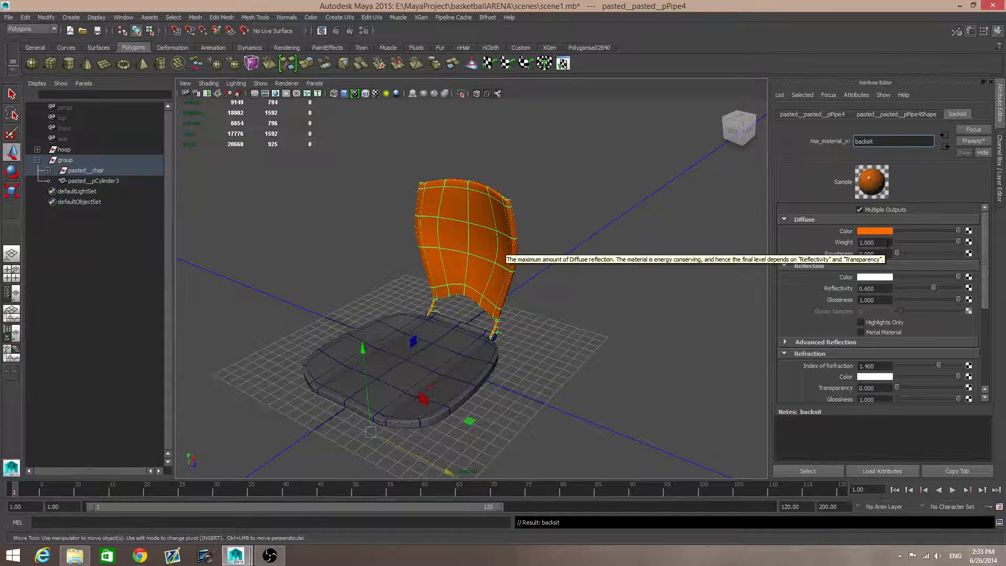
# Step: Set the reflectivity of the backrest's backsit material to 0.200
pyautogui.keyDown('alt'); pyautogui.moveTo(460, 347); pyautogui.dragTo(404, 343); pyautogui.keyUp('alt')
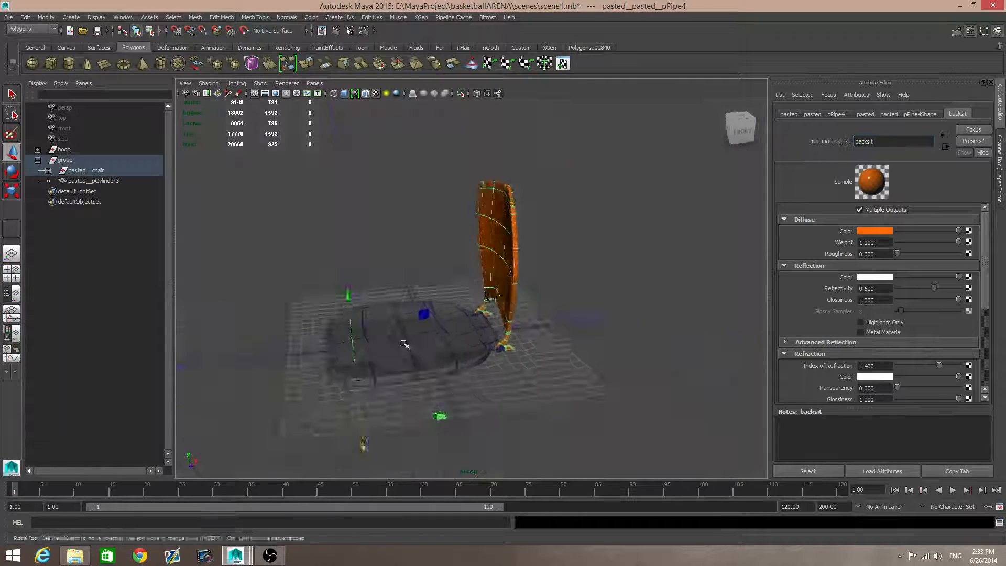
pyautogui.scroll(5, 403, 343)
pyautogui.keyDown('alt'); pyautogui.moveTo(414, 356); pyautogui.dragTo(483, 304, button='middle'); pyautogui.keyUp('alt')
pyautogui.click(558, 375)
pyautogui.keyDown('alt'); pyautogui.moveTo(501, 375); pyautogui.dragTo(527, 367); pyautogui.keyUp('alt')
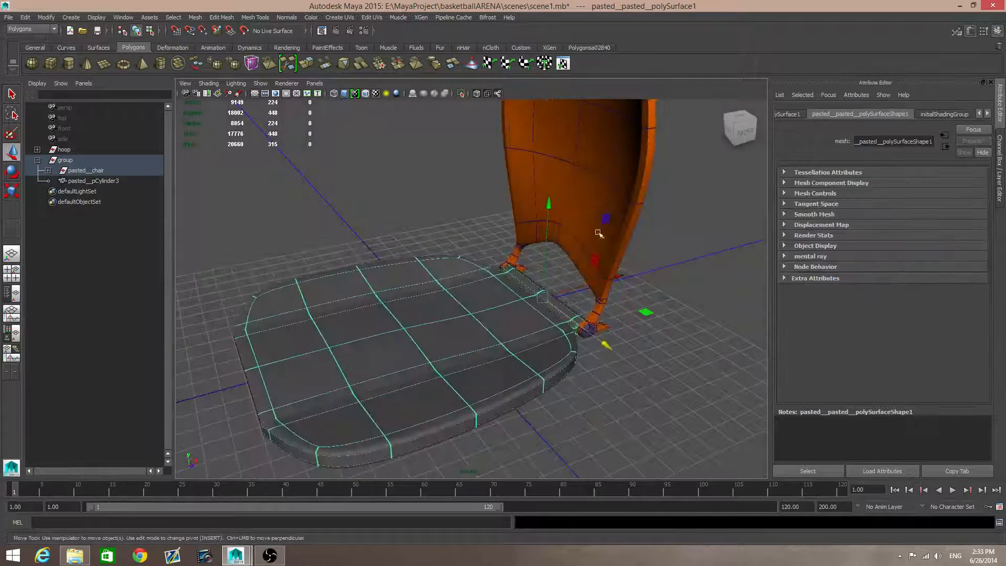
pyautogui.click(618, 179)
pyautogui.press('f')
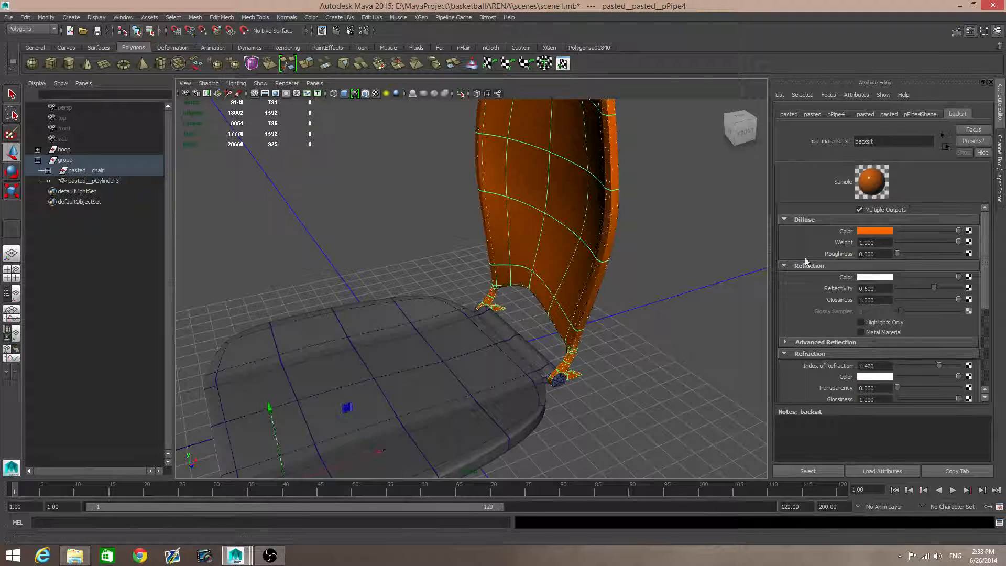
pyautogui.keyDown('alt'); pyautogui.moveTo(690, 222); pyautogui.dragTo(740, 231); pyautogui.keyUp('alt')
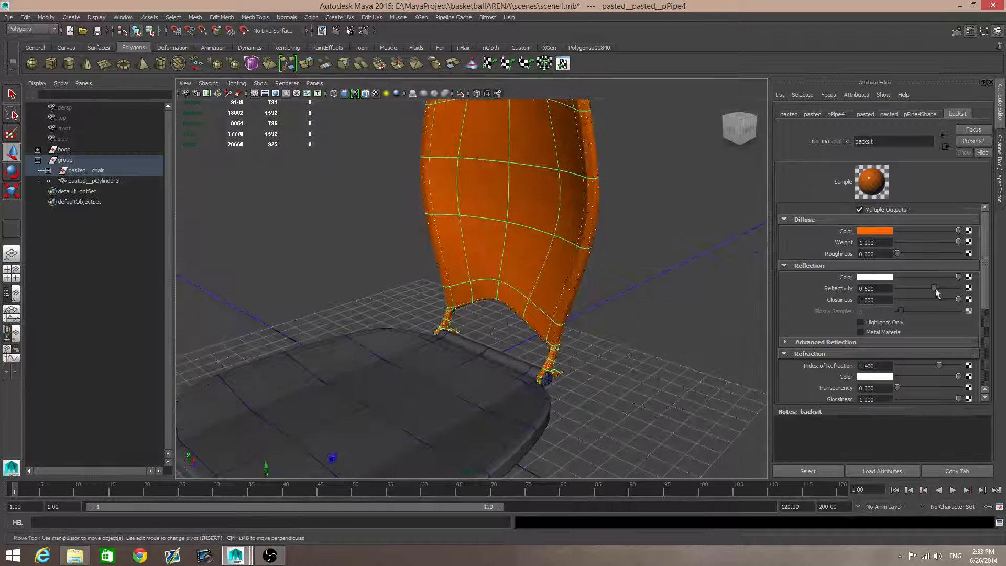
pyautogui.moveTo(935, 288); pyautogui.dragTo(865, 288)
pyautogui.write('200')
pyautogui.press('Return')
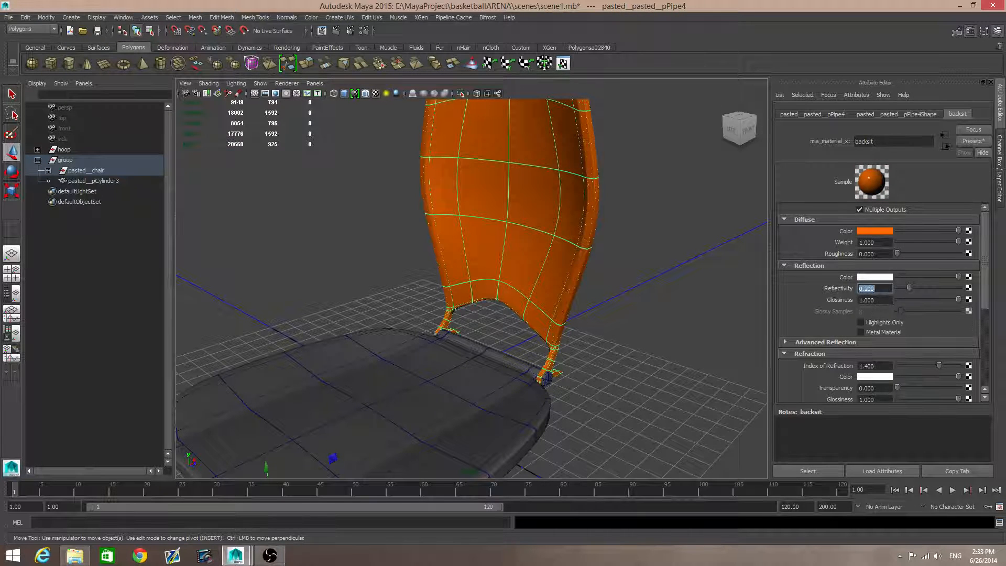
# Step: Set the reflection glossiness of the backsit material to 0.350
pyautogui.moveTo(960, 300); pyautogui.dragTo(913, 297)
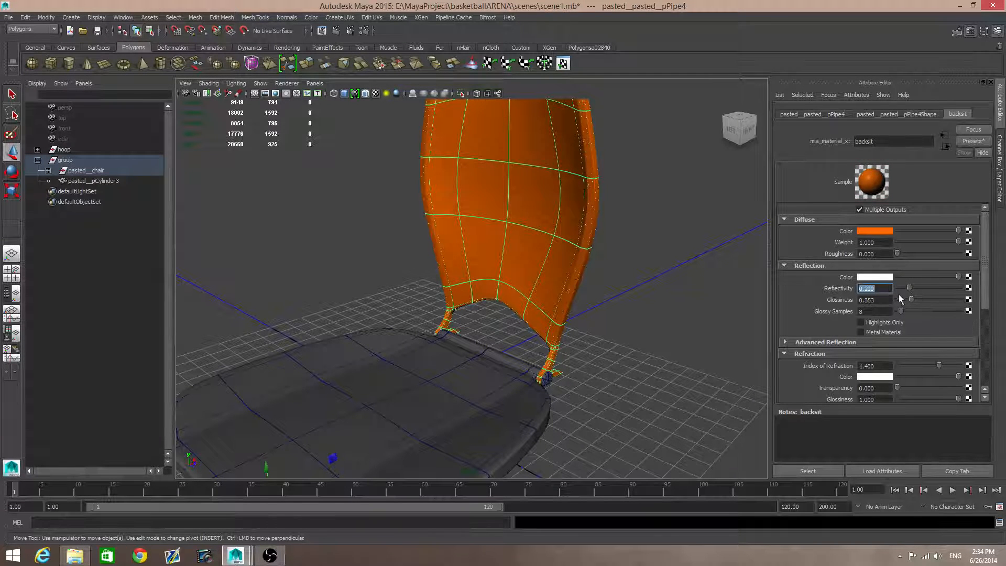
pyautogui.click(854, 298)
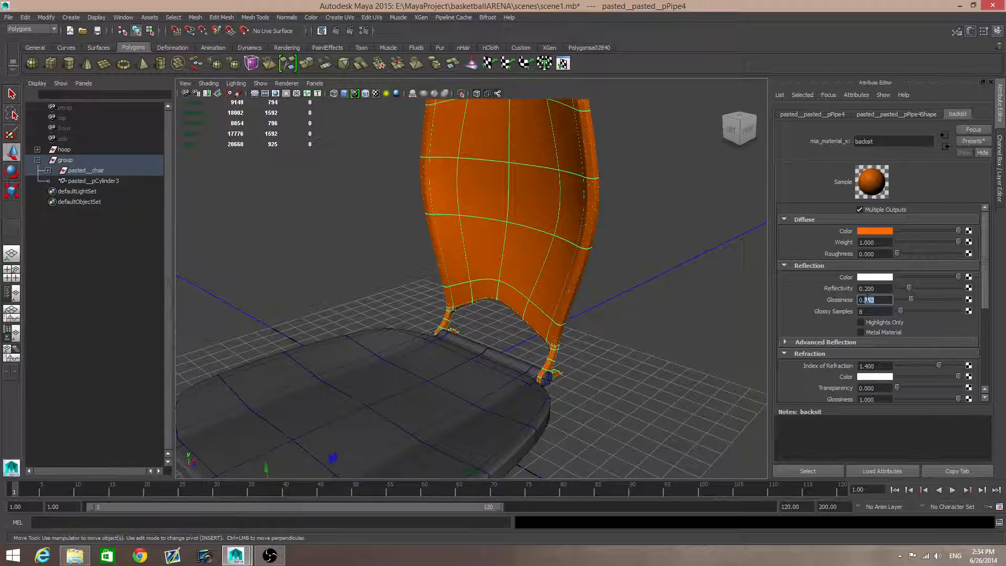
pyautogui.write('350')
pyautogui.press('Return')
pyautogui.scroll(-2, 859, 329)
pyautogui.scroll(2, 826, 262)
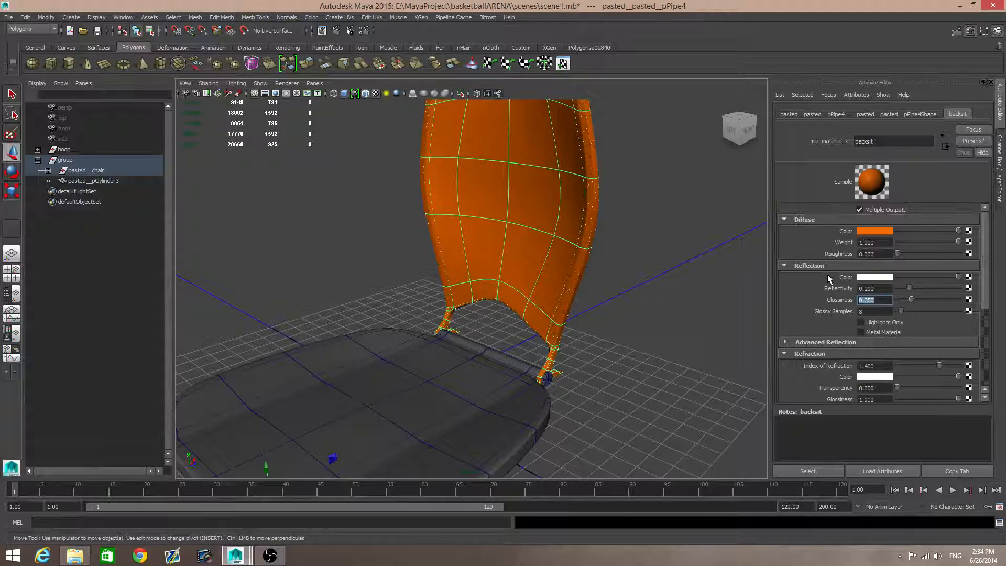
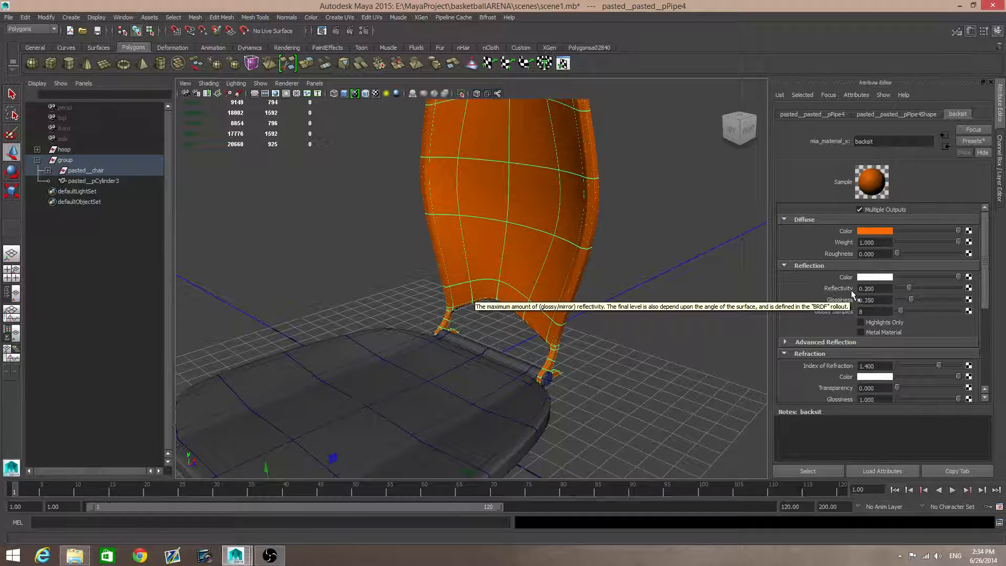
# Step: Assign a new mental ray mia_material_x material to the chair's seat
pyautogui.click(460, 413)
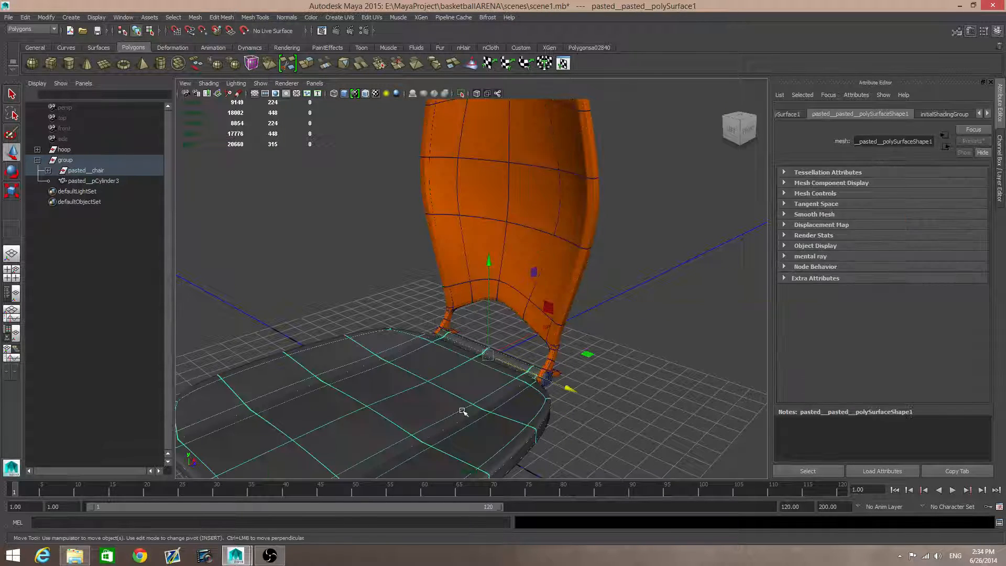
pyautogui.keyDown('alt'); pyautogui.moveTo(459, 415); pyautogui.dragTo(438, 353); pyautogui.keyUp('alt')
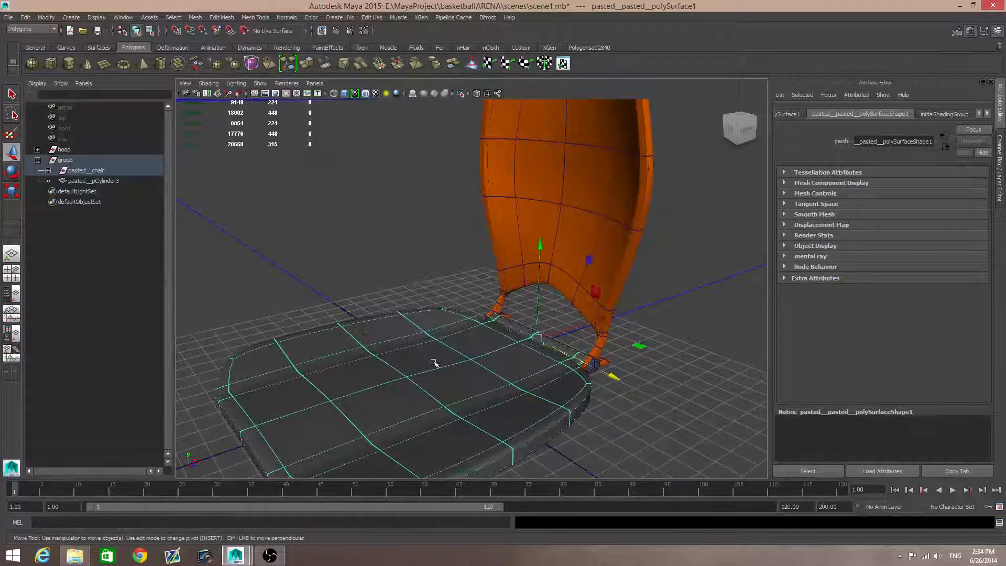
pyautogui.moveTo(434, 360); pyautogui.dragTo(457, 520, button='right')
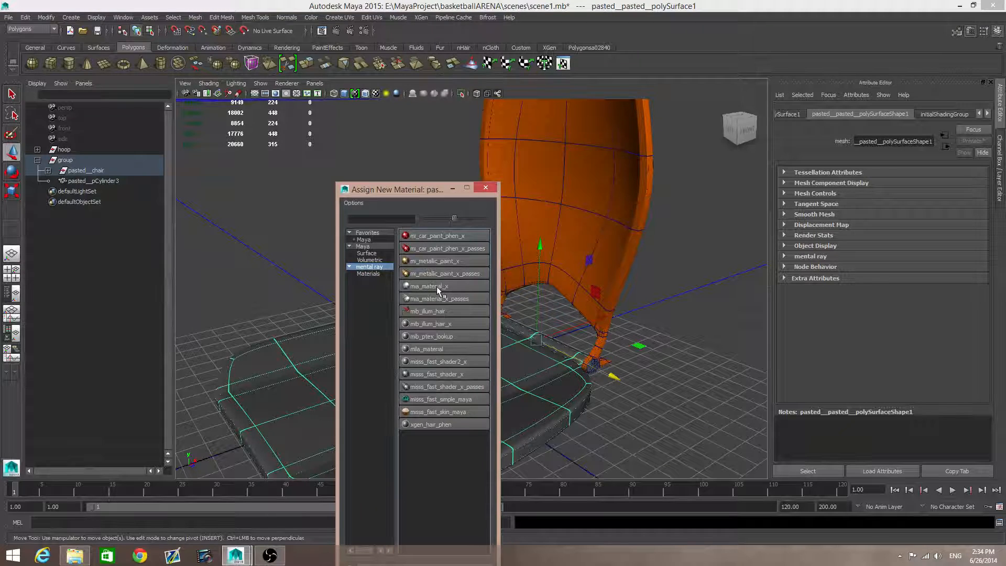
pyautogui.click(436, 284)
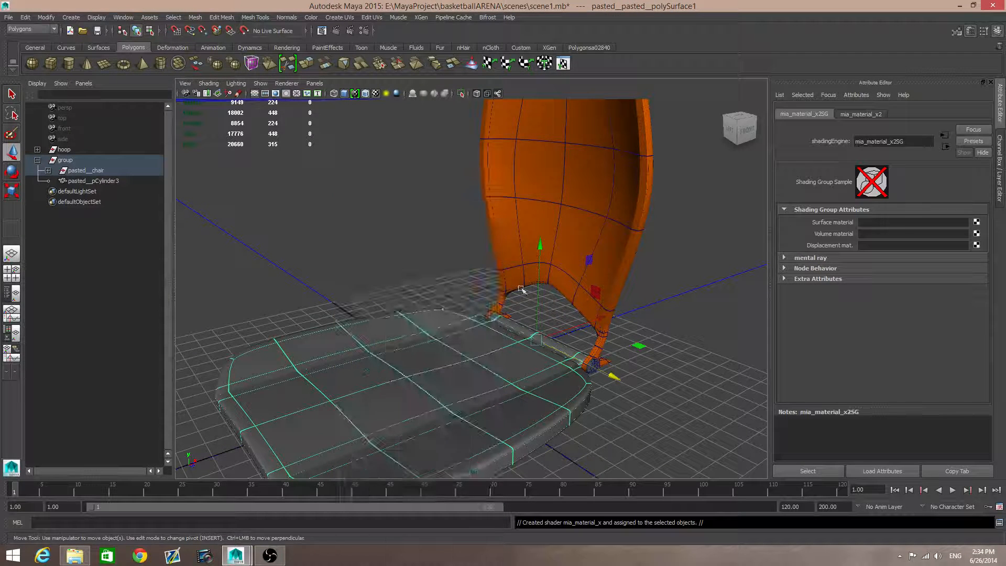
# Step: Rename the seat's new mia_material_x material to buttsit
pyautogui.click(854, 114)
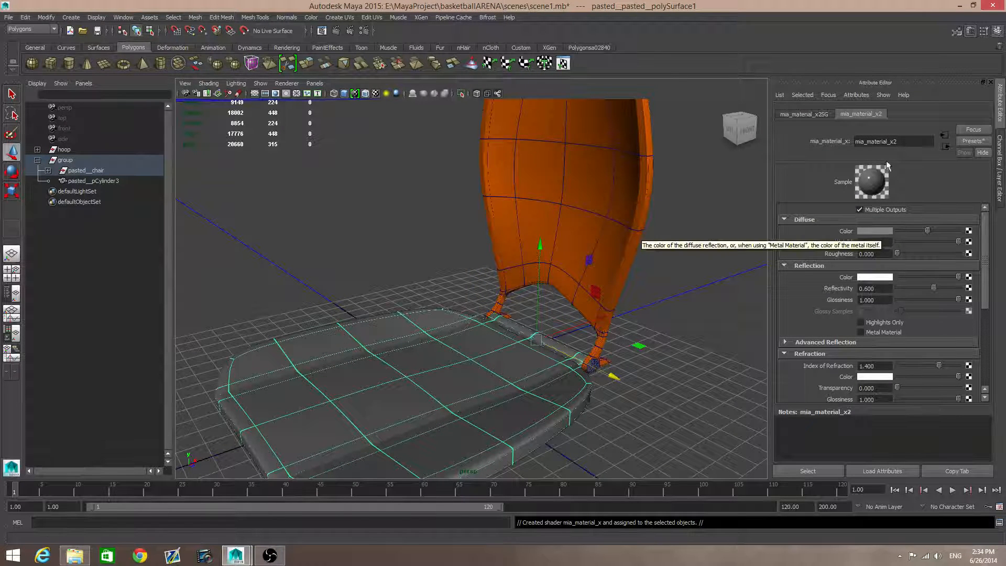
pyautogui.doubleClick(891, 141)
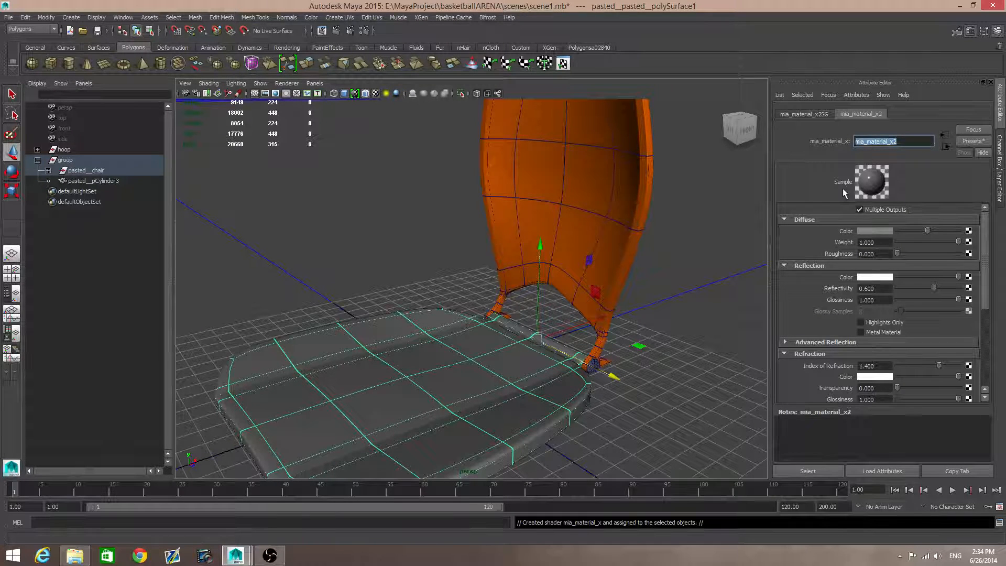
pyautogui.write('butt')
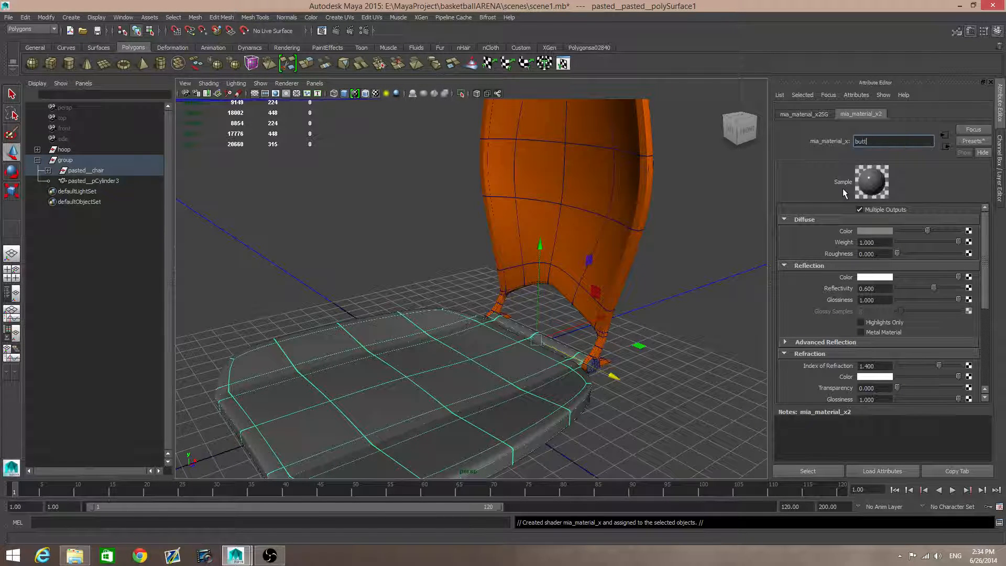
pyautogui.write('sit')
pyautogui.press('Return')
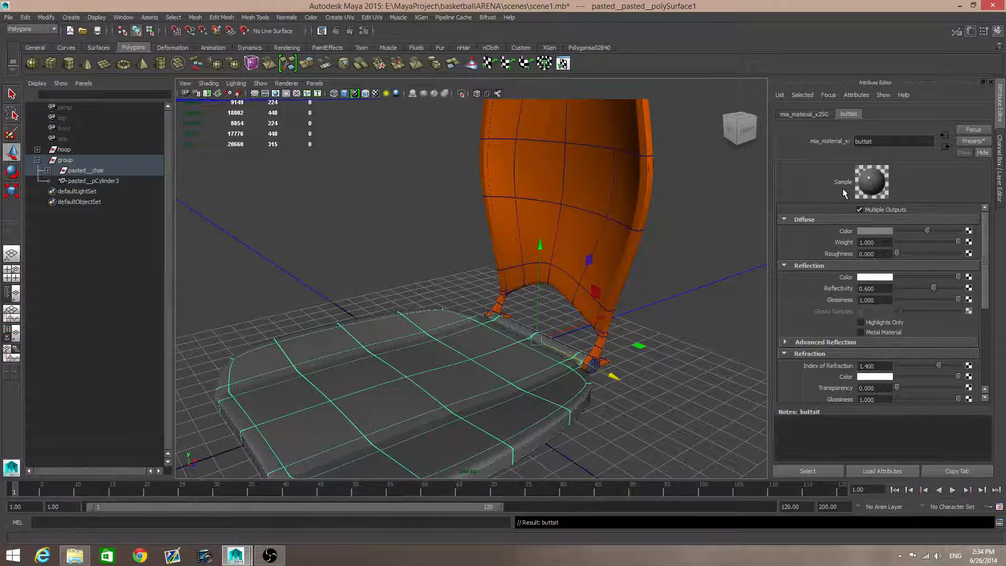
# Step: Try magenta and green as the buttsit material's diffuse color, and set it to pure yellow
pyautogui.click(874, 231)
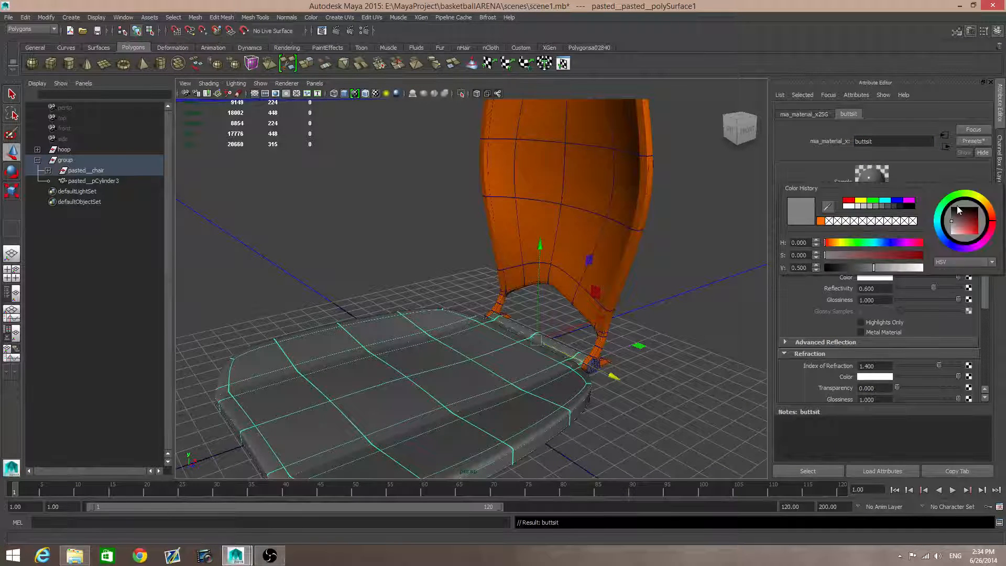
pyautogui.click(971, 250)
pyautogui.moveTo(968, 229); pyautogui.dragTo(984, 243)
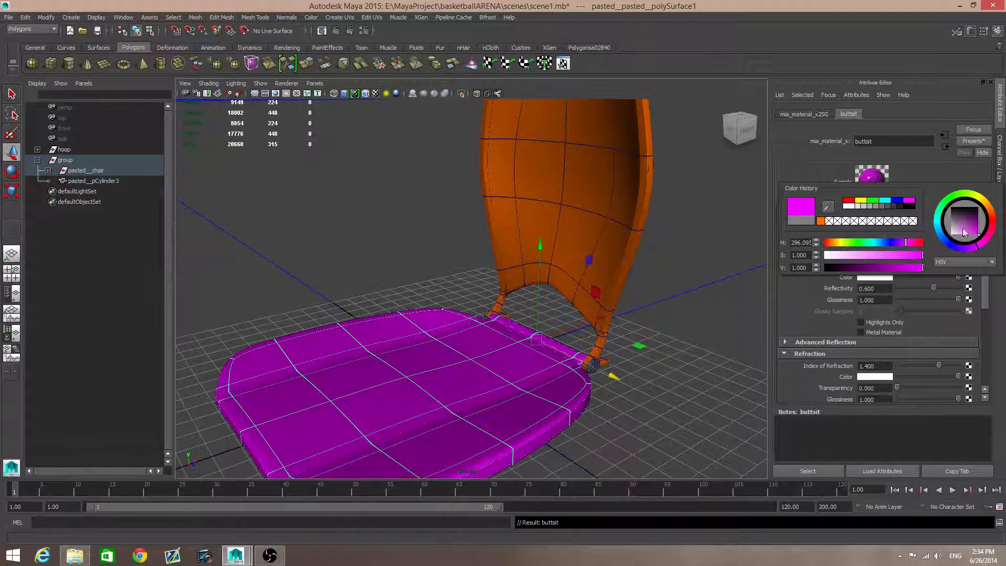
pyautogui.click(872, 201)
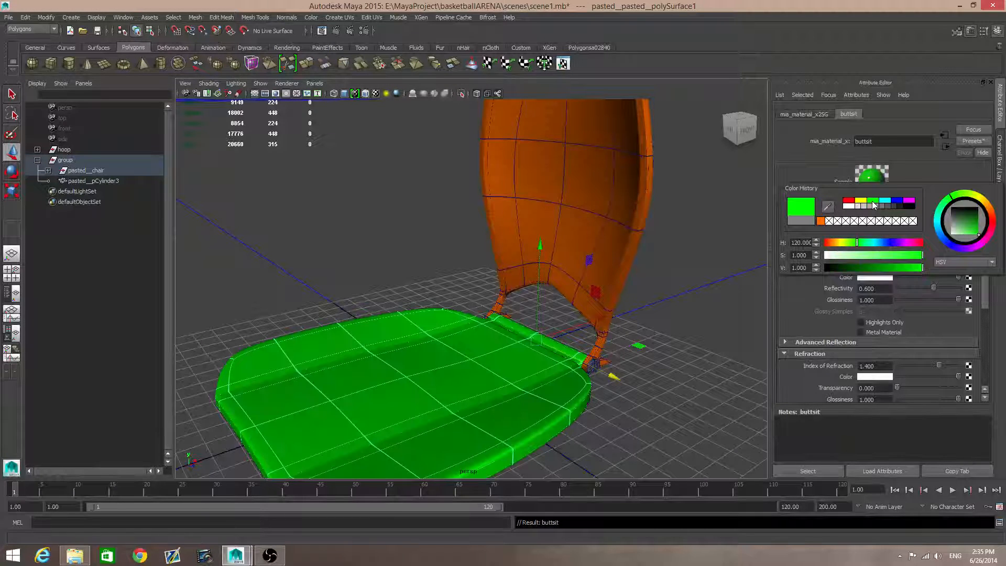
pyautogui.click(862, 202)
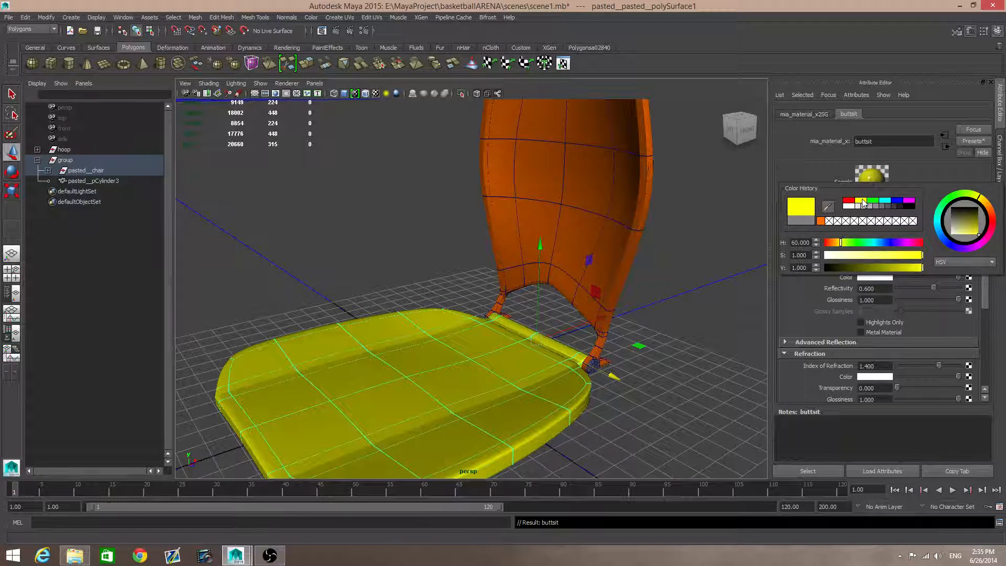
# Step: Try red, blue and magenta as the buttsit material's diffuse color, and set it to pure red
pyautogui.click(849, 201)
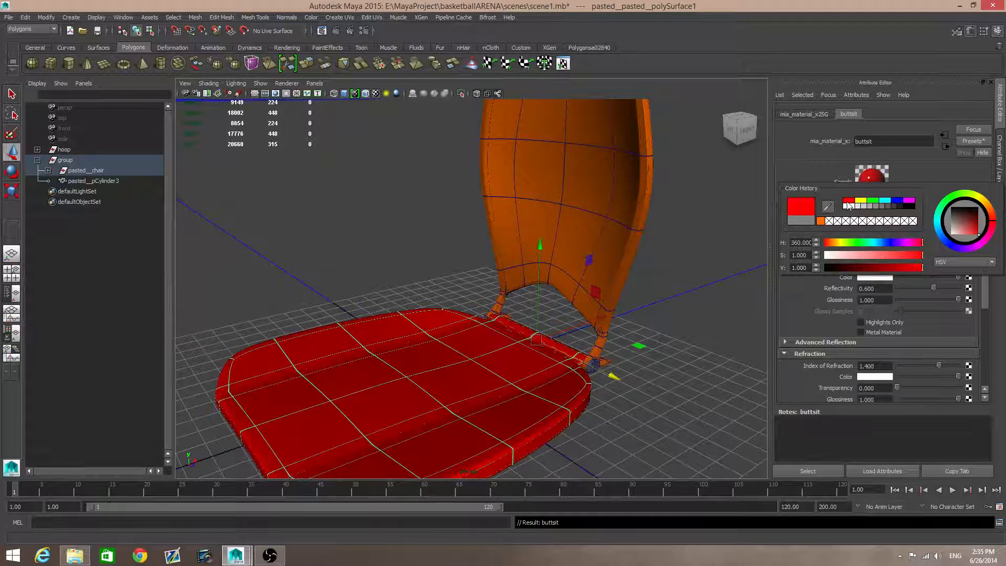
pyautogui.click(896, 200)
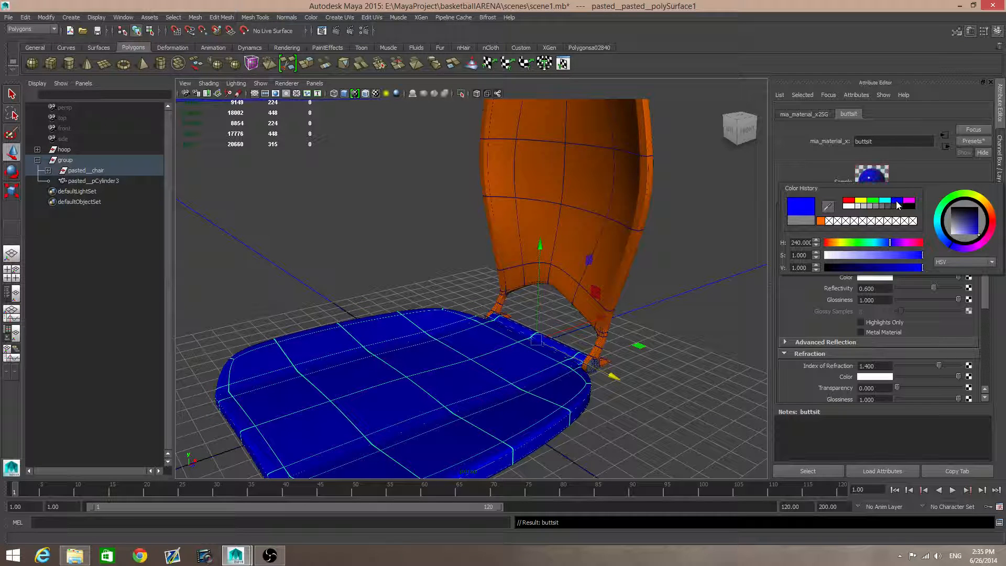
pyautogui.click(910, 201)
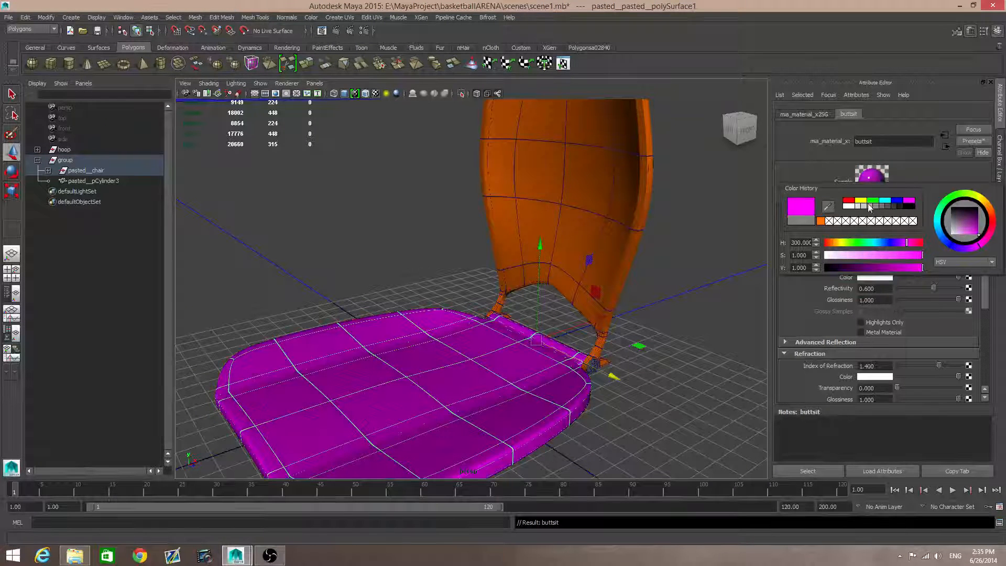
pyautogui.click(850, 202)
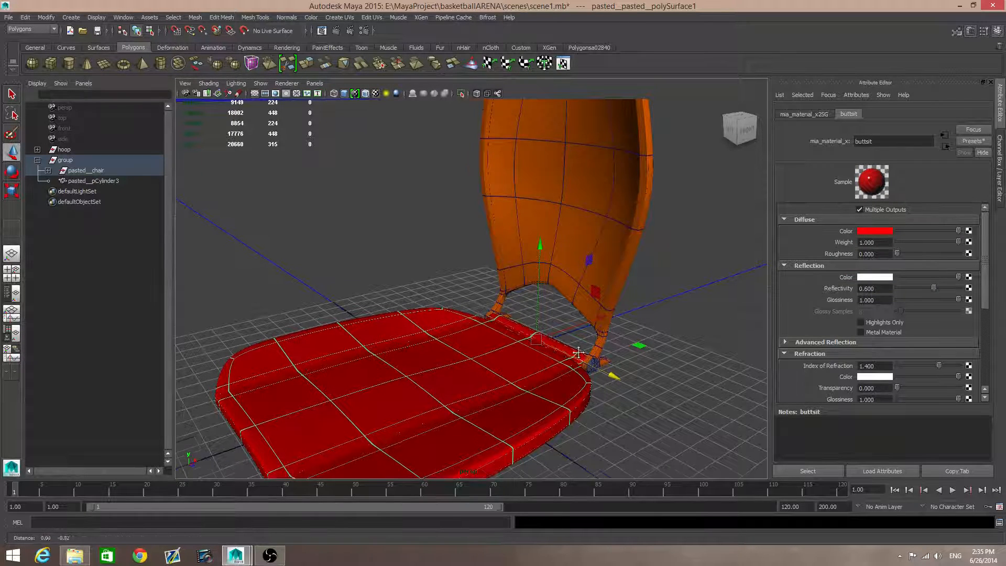
pyautogui.keyDown('alt'); pyautogui.moveTo(570, 357); pyautogui.dragTo(559, 343, button='middle'); pyautogui.keyUp('alt')
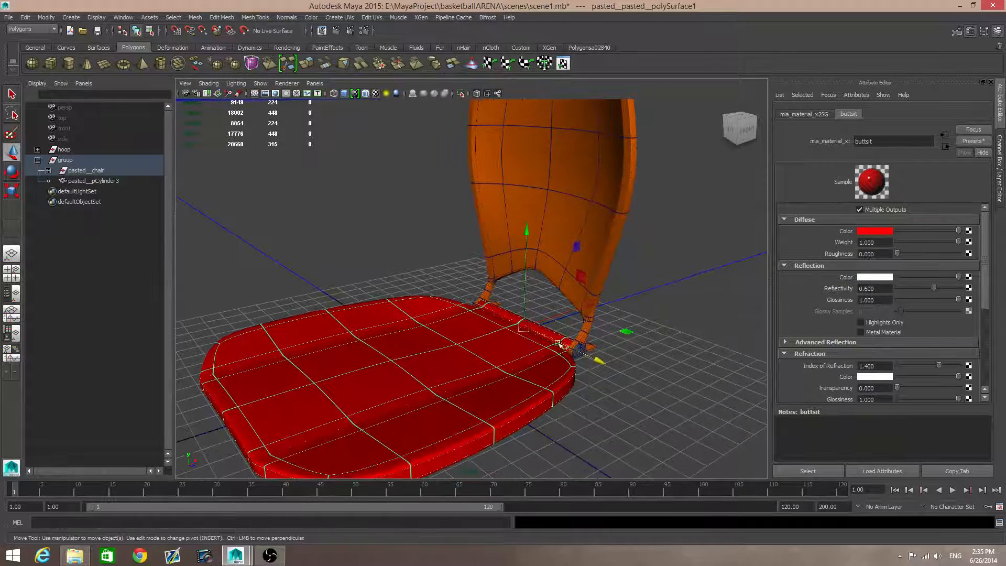
# Step: Copy the backsit material's reflectivity of 0.200 to the seat's buttsit material
pyautogui.click(606, 184)
pyautogui.click(957, 115)
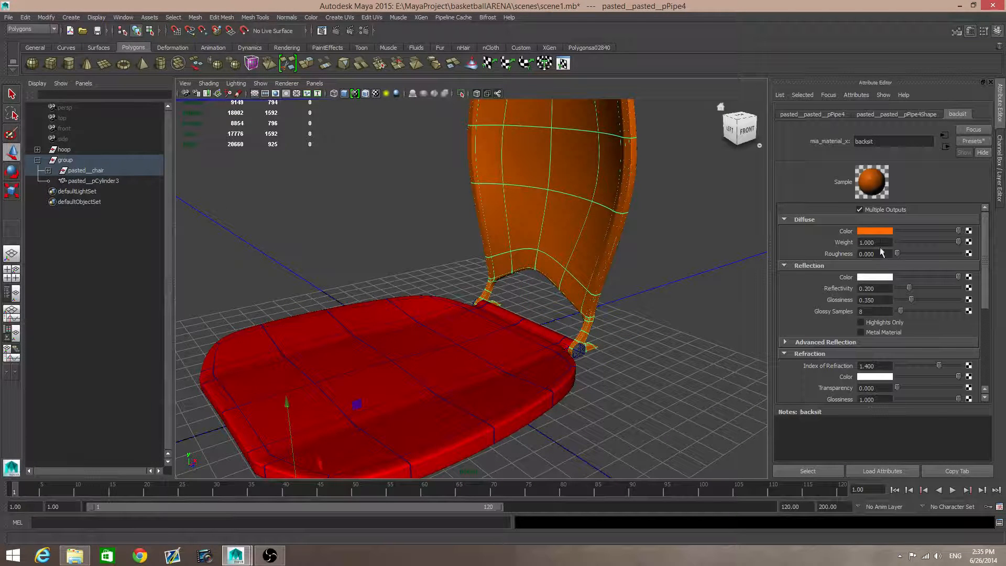
pyautogui.moveTo(880, 289); pyautogui.dragTo(854, 293)
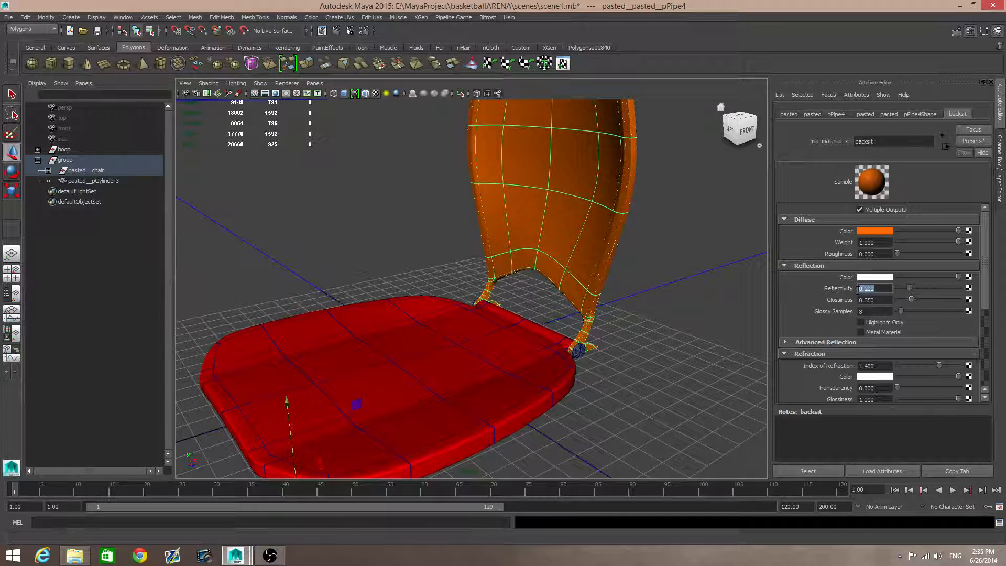
pyautogui.click(524, 334)
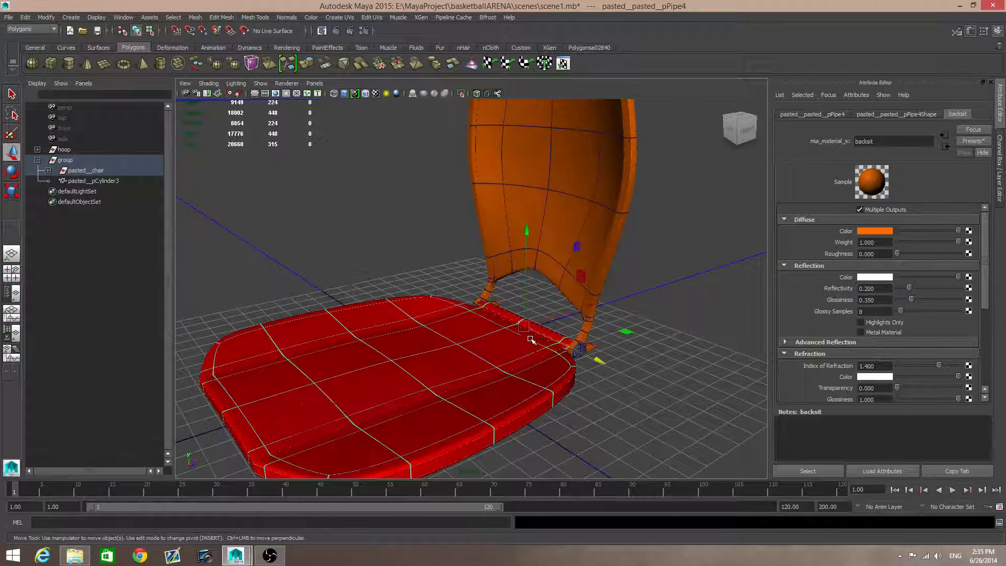
pyautogui.moveTo(890, 289); pyautogui.dragTo(813, 292)
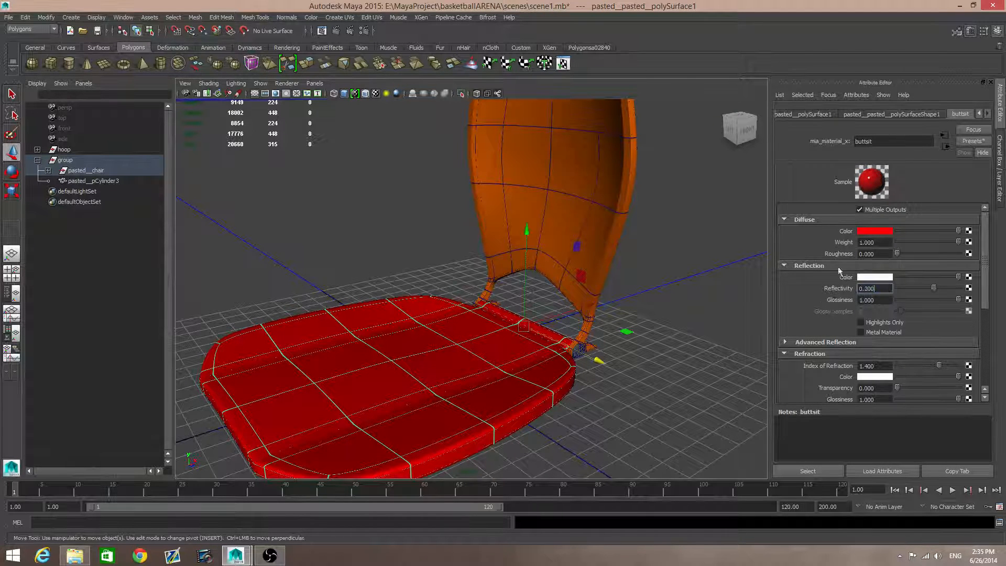
# Step: Copy the backsit material's reflection glossiness of 0.350 to the seat's buttsit material
pyautogui.click(576, 195)
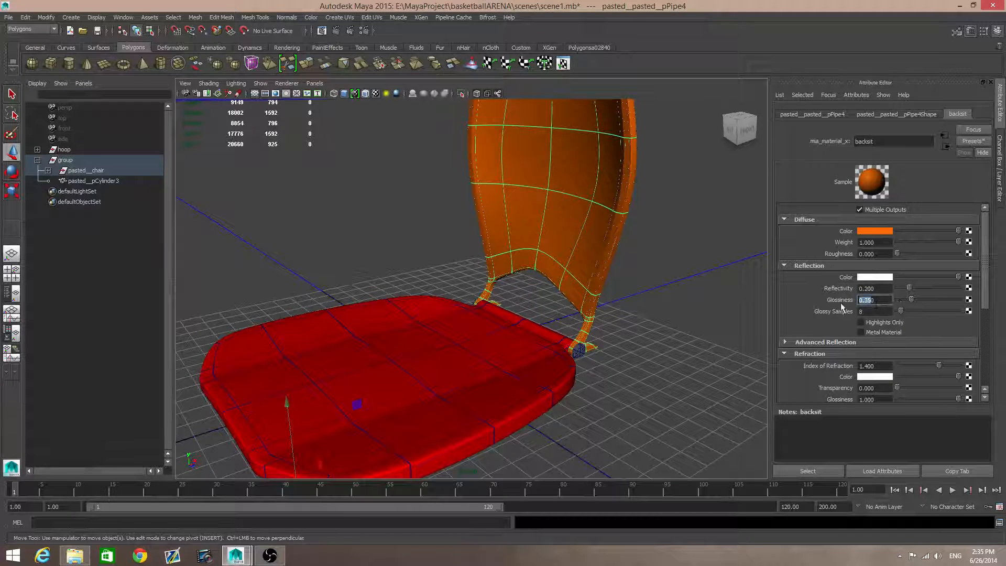
pyautogui.moveTo(888, 300); pyautogui.dragTo(819, 309)
pyautogui.hotkey('ctrl', 'c')
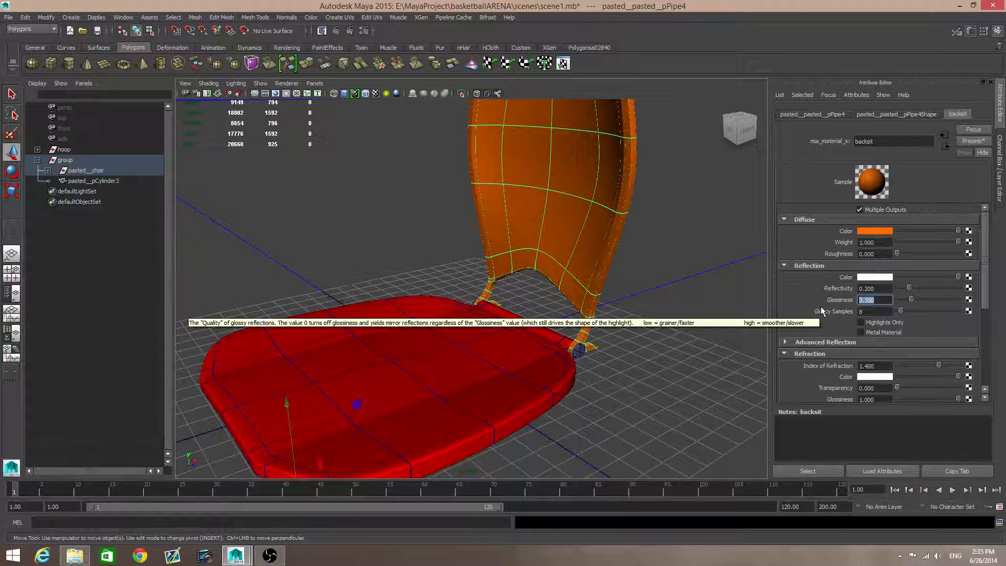
pyautogui.click(527, 370)
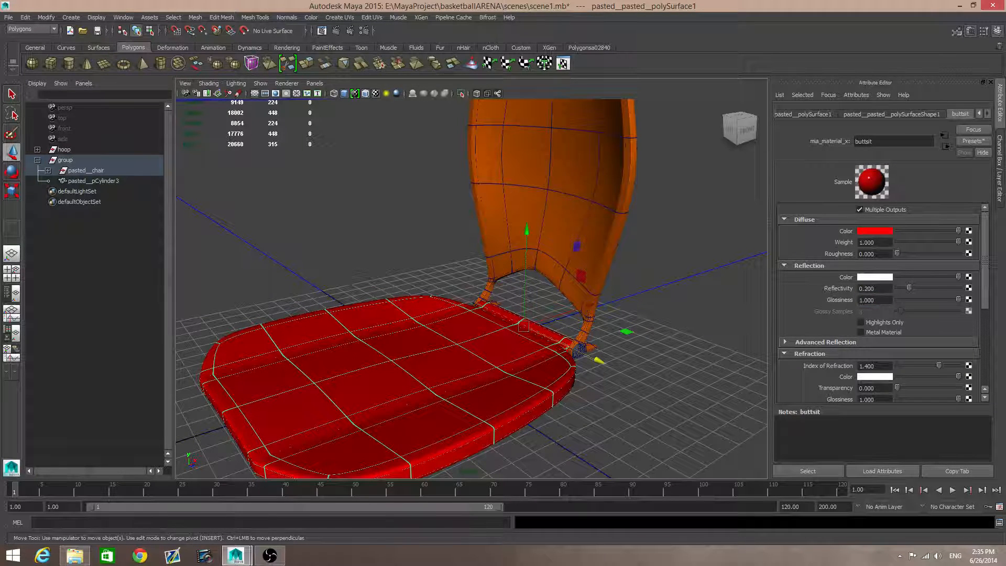
pyautogui.moveTo(885, 300); pyautogui.dragTo(826, 308)
pyautogui.hotkey('ctrl', 'v')
# Step: Set the backsit material's diffuse color to blue with its saturation lowered to about 0.618
pyautogui.click(573, 188)
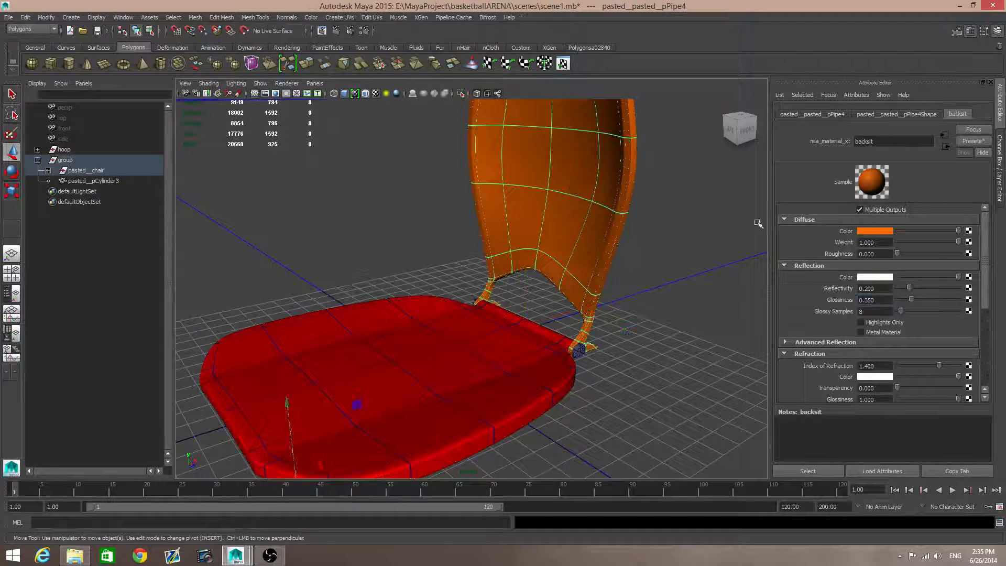
pyautogui.click(880, 233)
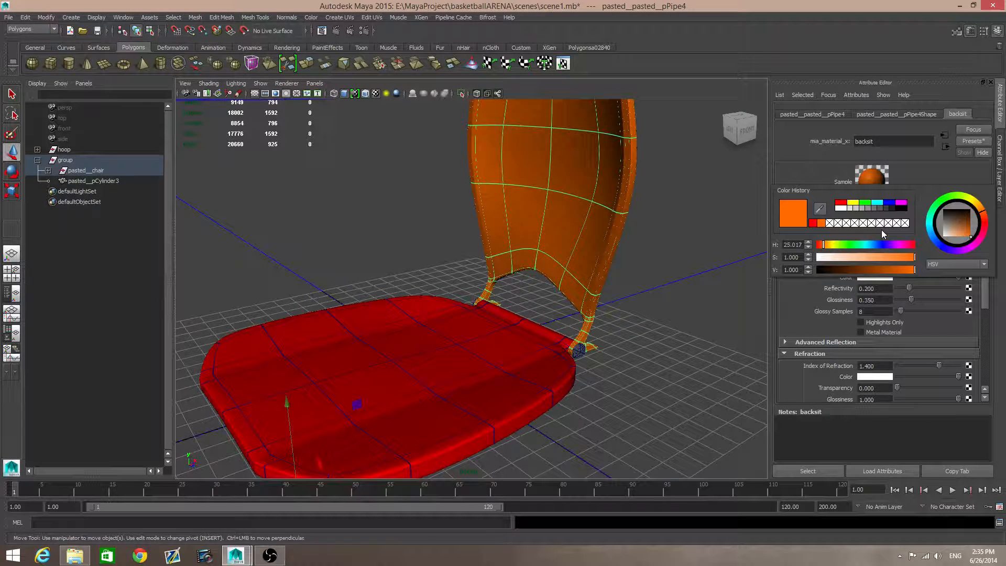
pyautogui.click(888, 203)
pyautogui.scroll(-5, 554, 333)
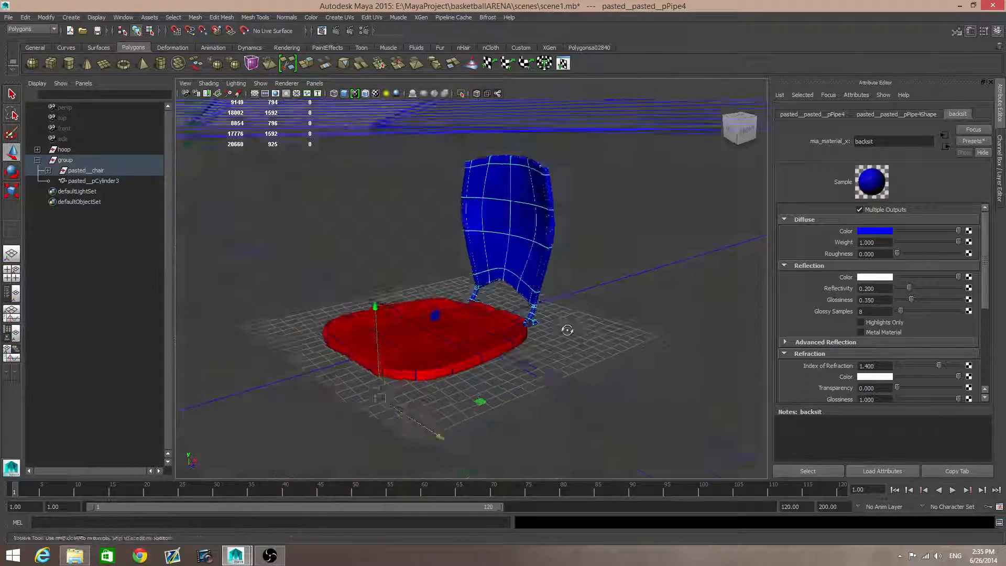
pyautogui.scroll(3, 561, 330)
pyautogui.click(874, 233)
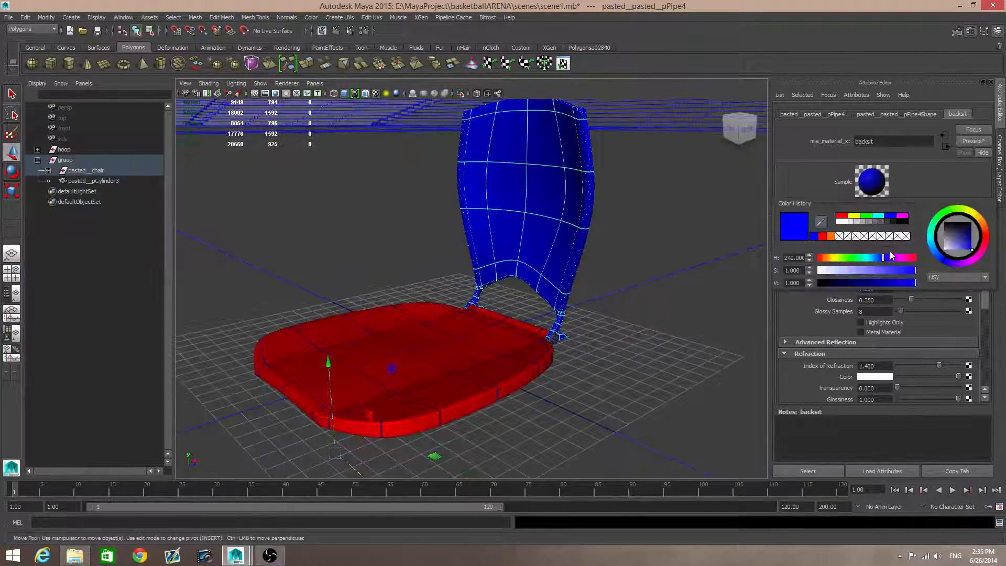
pyautogui.moveTo(869, 271); pyautogui.dragTo(879, 271)
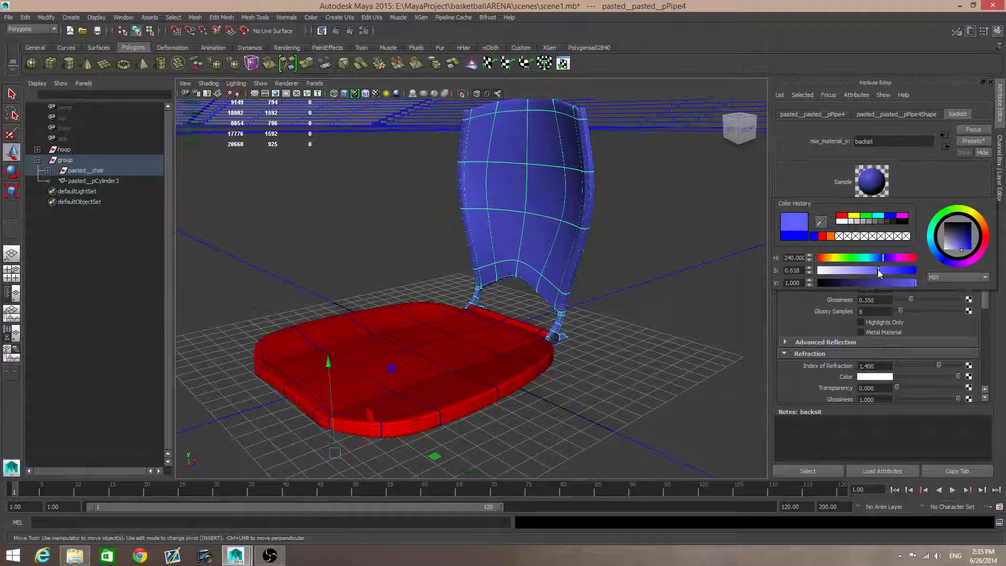
# Step: Lower the saturation of the buttsit material's diffuse color to make the seat a softer red
pyautogui.click(403, 373)
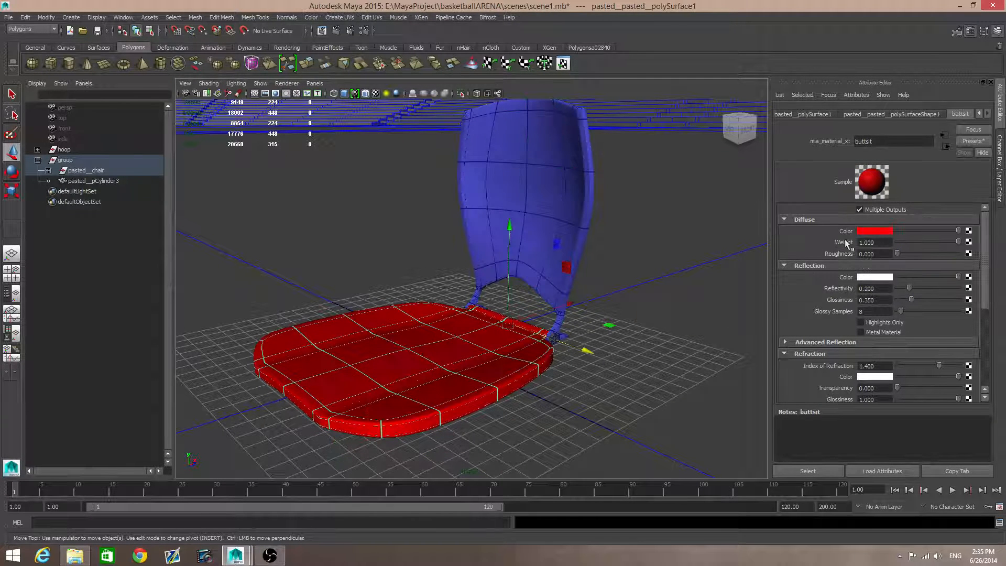
pyautogui.click(878, 233)
pyautogui.click(886, 274)
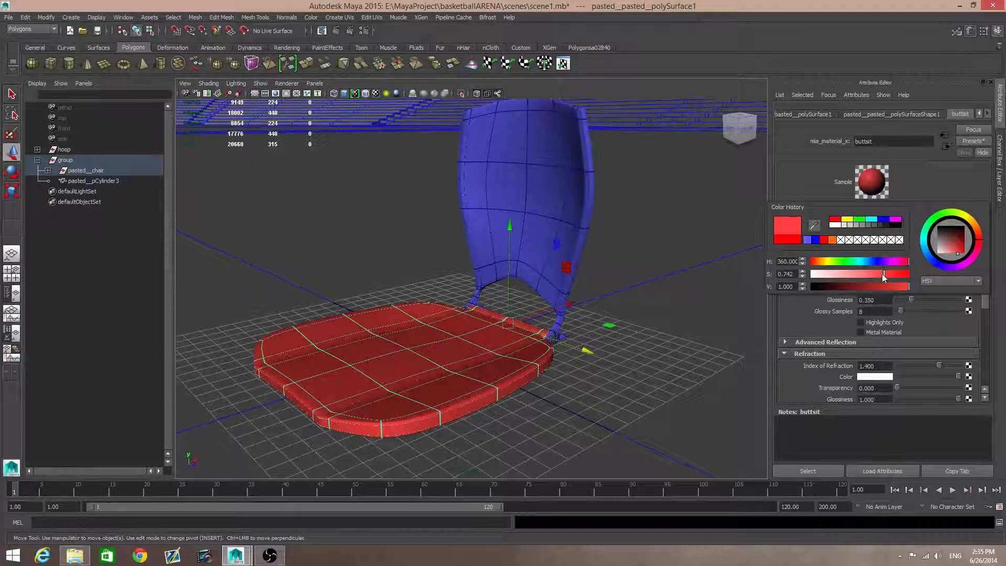
pyautogui.moveTo(882, 275); pyautogui.dragTo(886, 274)
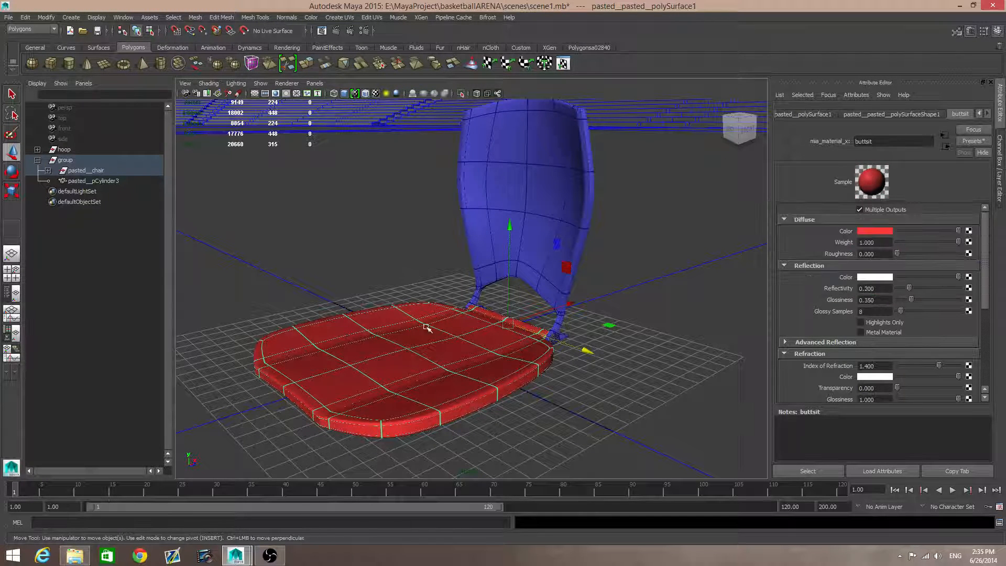
# Step: Assign the existing buttsit material to the round hinge piece joining the chair's seat and backrest
pyautogui.keyDown('alt'); pyautogui.moveTo(457, 325); pyautogui.dragTo(510, 354, button='right'); pyautogui.keyUp('alt')
pyautogui.keyDown('alt'); pyautogui.moveTo(510, 355); pyautogui.dragTo(448, 315); pyautogui.keyUp('alt')
pyautogui.keyDown('alt'); pyautogui.moveTo(448, 316); pyautogui.dragTo(613, 375, button='right'); pyautogui.keyUp('alt')
pyautogui.keyDown('alt'); pyautogui.moveTo(613, 375); pyautogui.dragTo(474, 268, button='middle'); pyautogui.keyUp('alt')
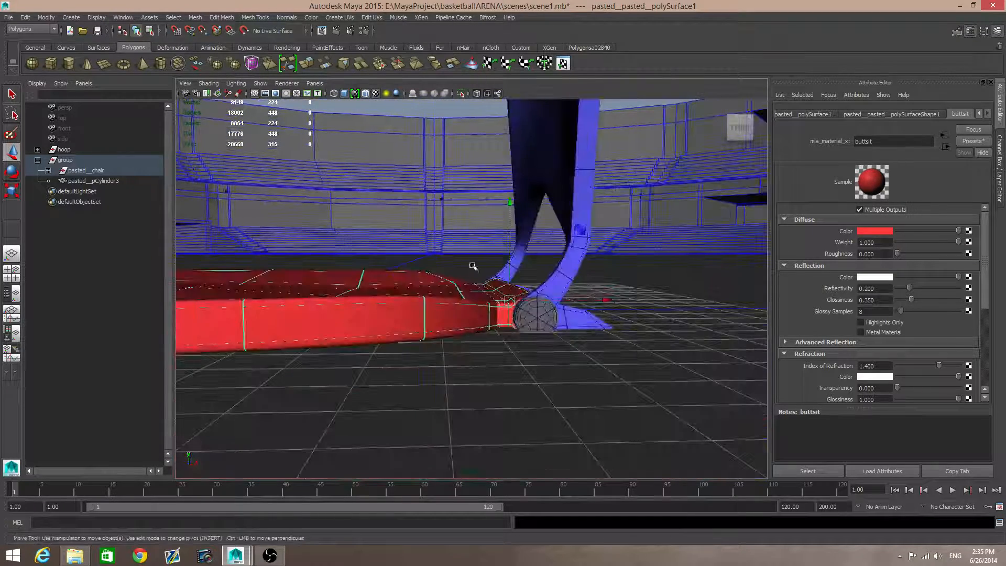
pyautogui.click(530, 311)
pyautogui.keyDown('alt'); pyautogui.moveTo(531, 315); pyautogui.dragTo(545, 322); pyautogui.keyUp('alt')
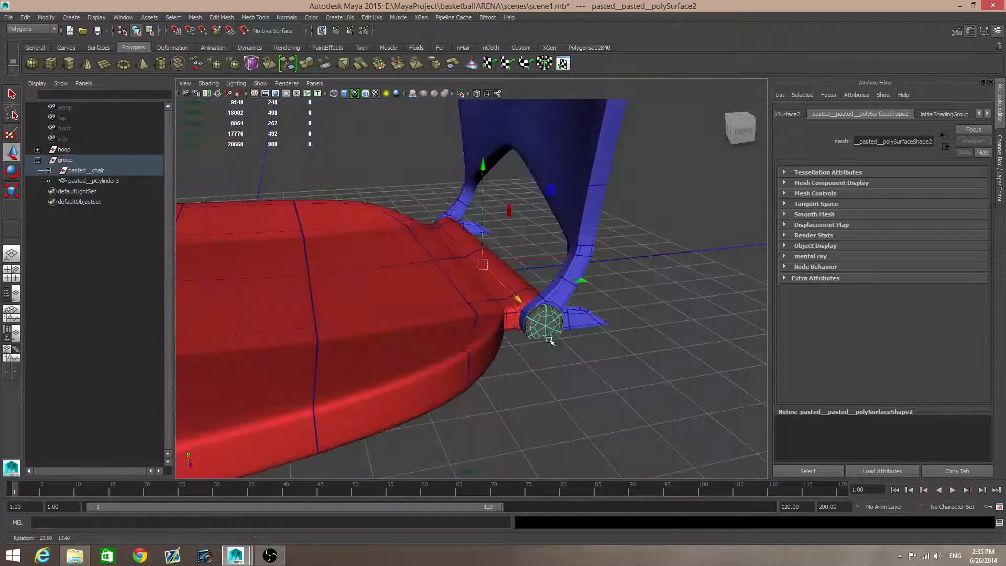
pyautogui.click(444, 301)
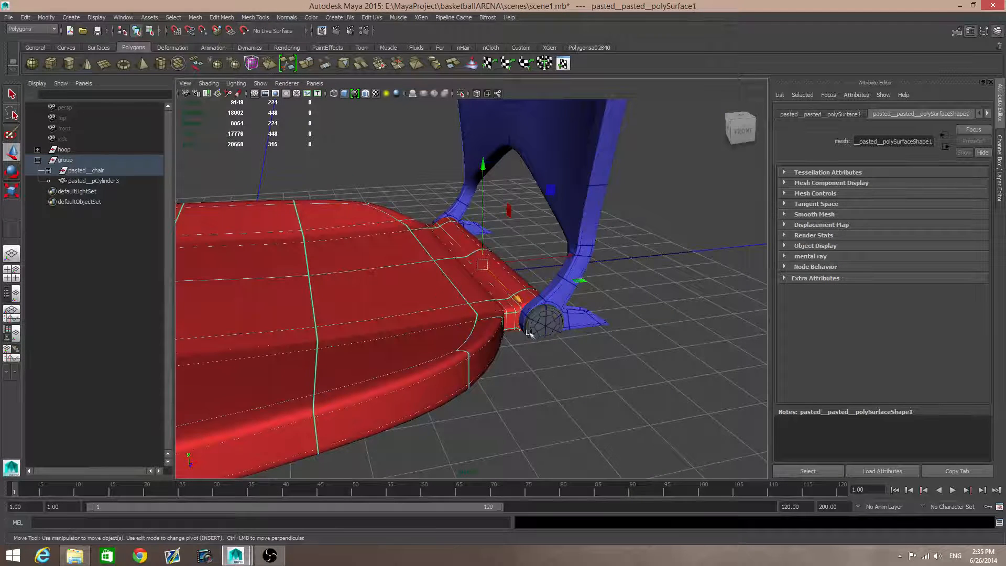
pyautogui.click(524, 337)
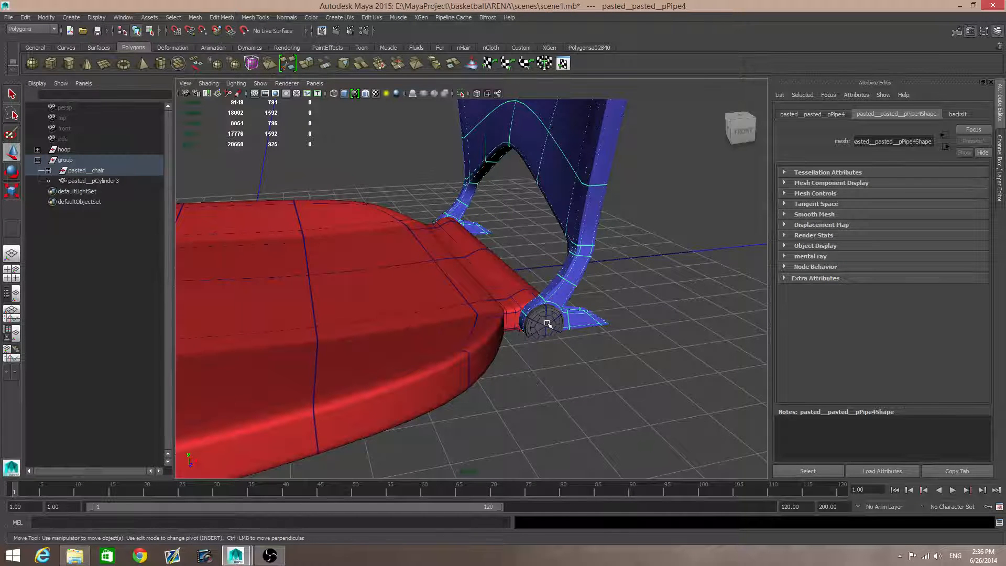
pyautogui.click(548, 328)
pyautogui.rightClick(548, 328)
pyautogui.moveTo(553, 538)
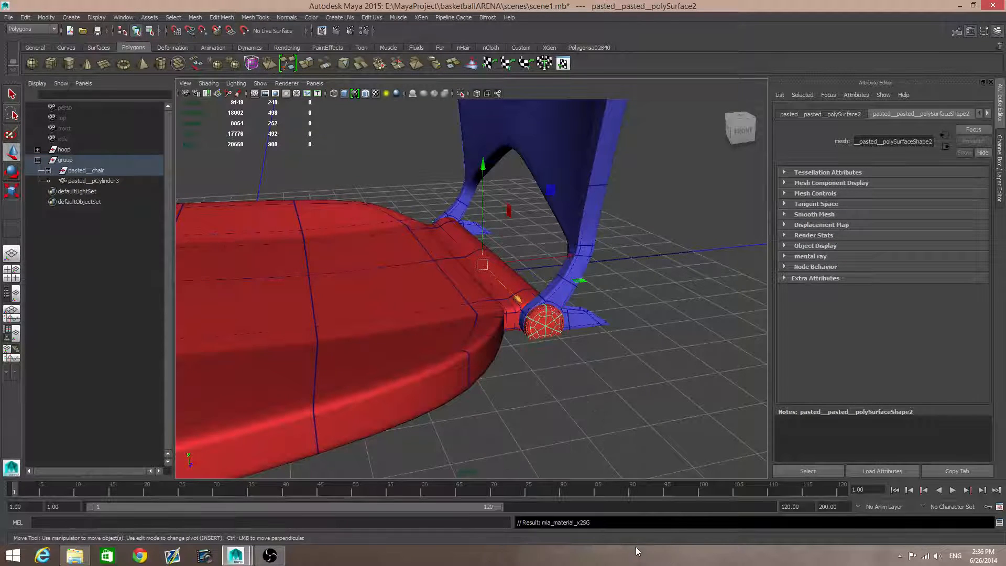
pyautogui.click(629, 546)
# Step: Turn on smooth mesh preview for the chair's seat
pyautogui.keyDown('alt'); pyautogui.moveTo(555, 281); pyautogui.dragTo(548, 401); pyautogui.keyUp('alt')
pyautogui.press('3')
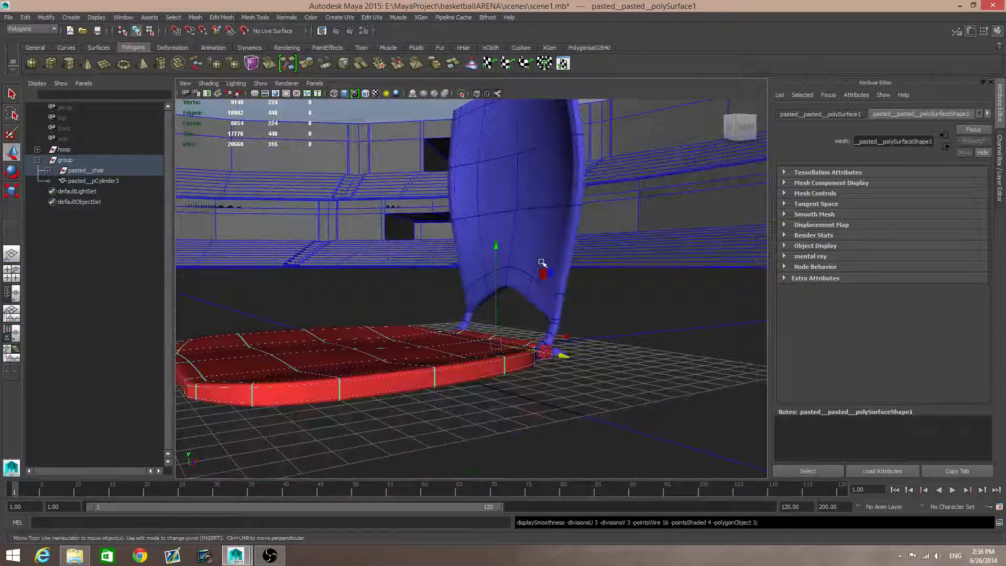
pyautogui.click(543, 332)
pyautogui.click(550, 354)
# Step: Select the chair's backrest, seat and hinge parts together, and delete all construction history in the scene
pyautogui.keyDown('alt'); pyautogui.moveTo(571, 427); pyautogui.dragTo(476, 409); pyautogui.keyUp('alt')
pyautogui.moveTo(386, 303); pyautogui.dragTo(464, 362)
pyautogui.keyDown('shift'); pyautogui.moveTo(637, 302); pyautogui.dragTo(592, 390); pyautogui.keyUp('shift')
pyautogui.scroll(-4, 601, 410)
pyautogui.click(25, 17)
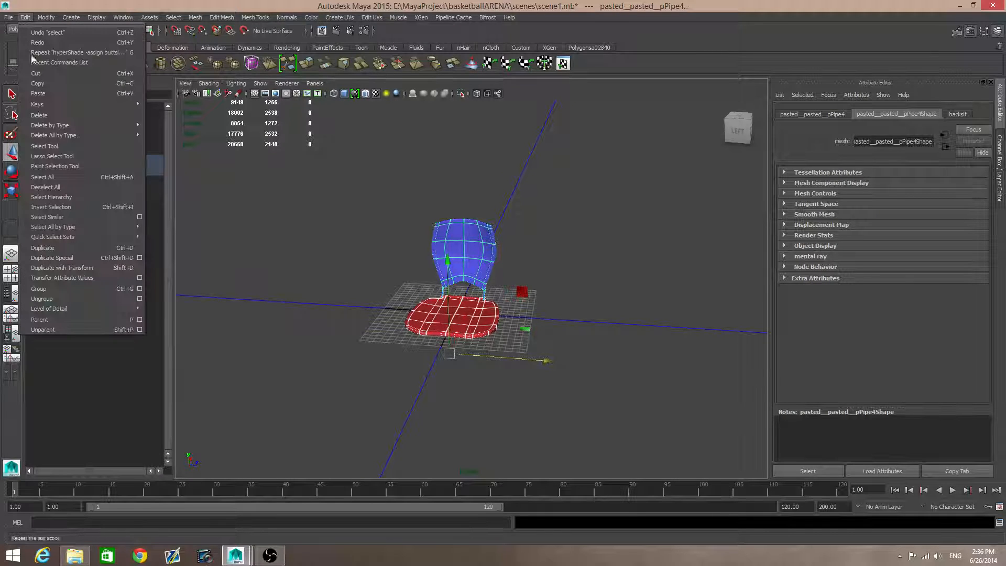
pyautogui.moveTo(62, 134)
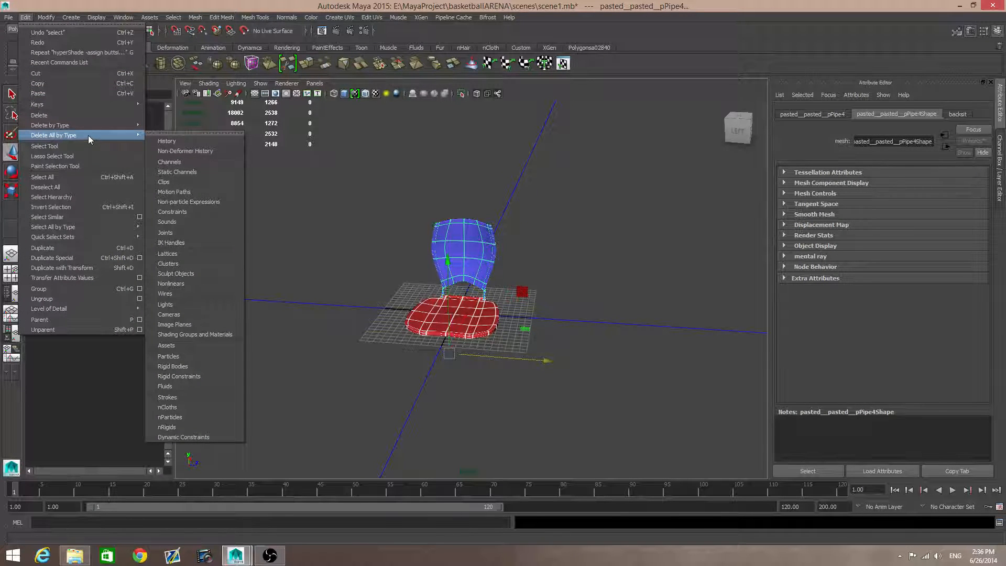
pyautogui.click(157, 140)
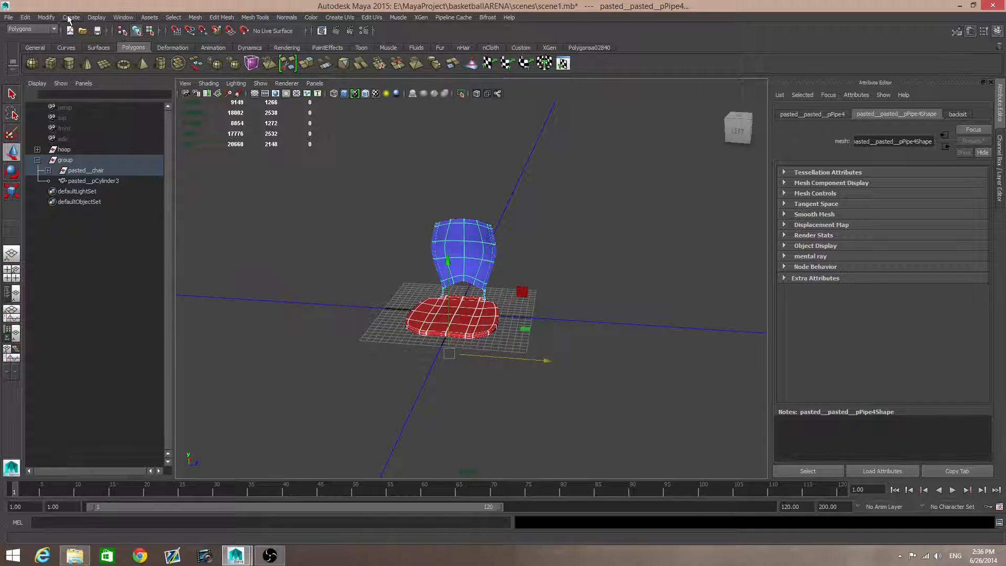
# Step: Freeze the transformations of the selected chair parts
pyautogui.click(46, 17)
pyautogui.click(66, 53)
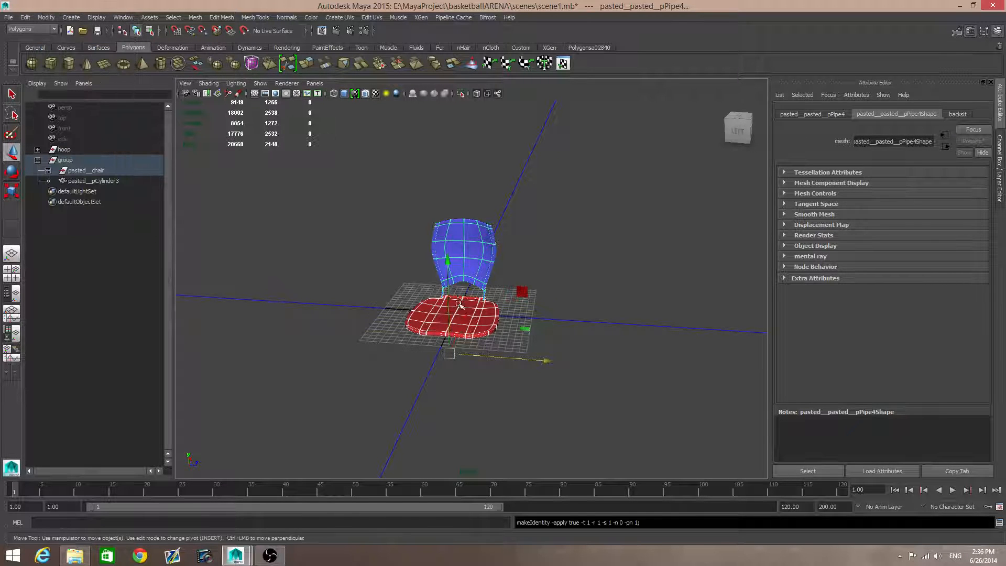
pyautogui.keyDown('alt'); pyautogui.moveTo(459, 300); pyautogui.dragTo(419, 308); pyautogui.keyUp('alt')
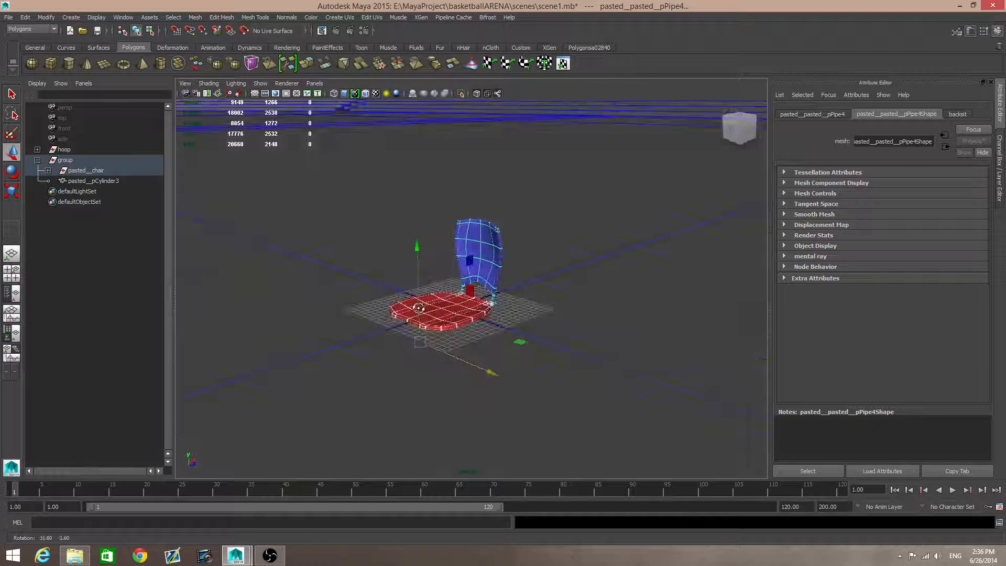
# Step: Reset the export options for the selected chair, then set the file type to mentalRay and the output to Render Proxy (Assembly)
pyautogui.click(9, 17)
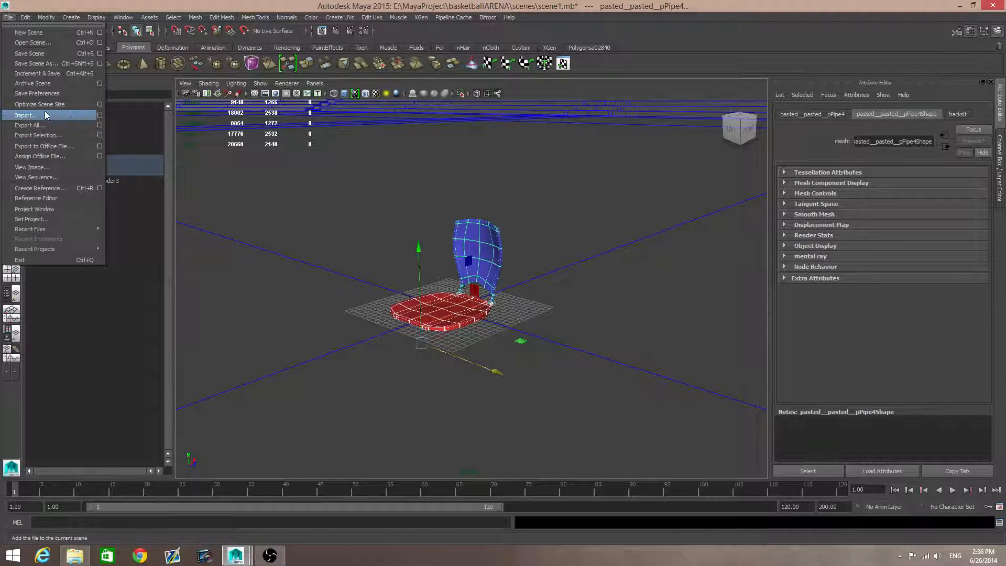
pyautogui.click(101, 137)
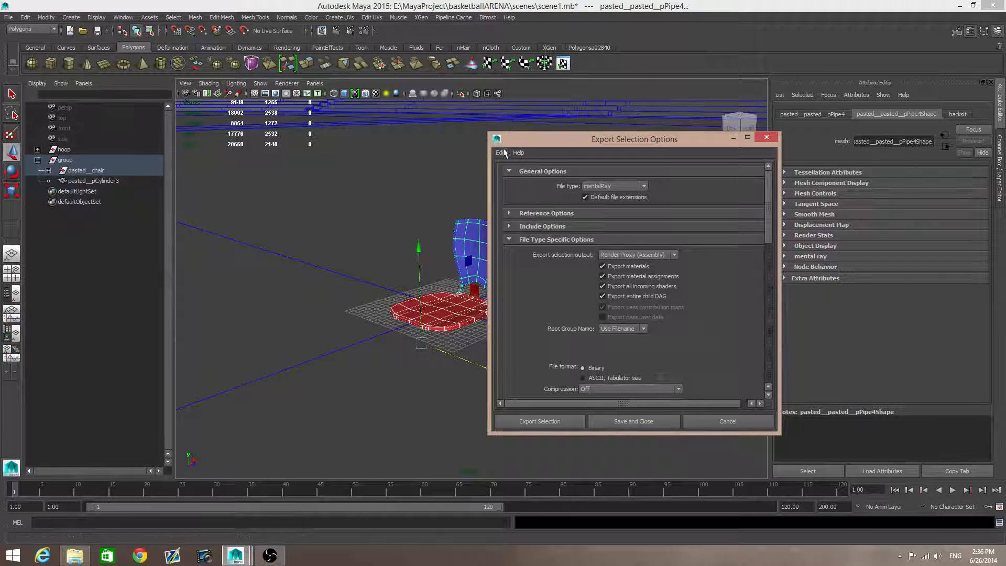
pyautogui.click(501, 152)
pyautogui.click(524, 172)
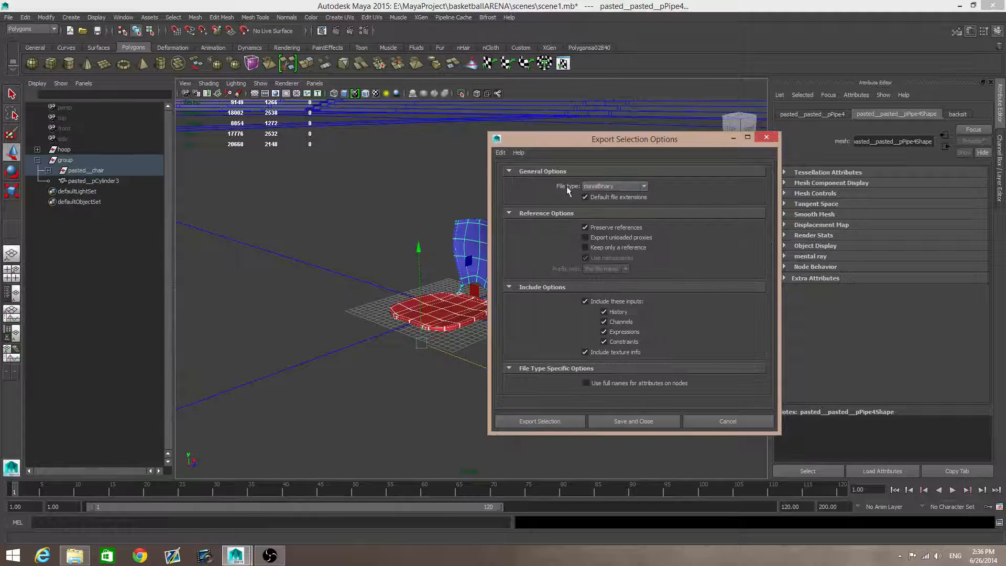
pyautogui.click(605, 187)
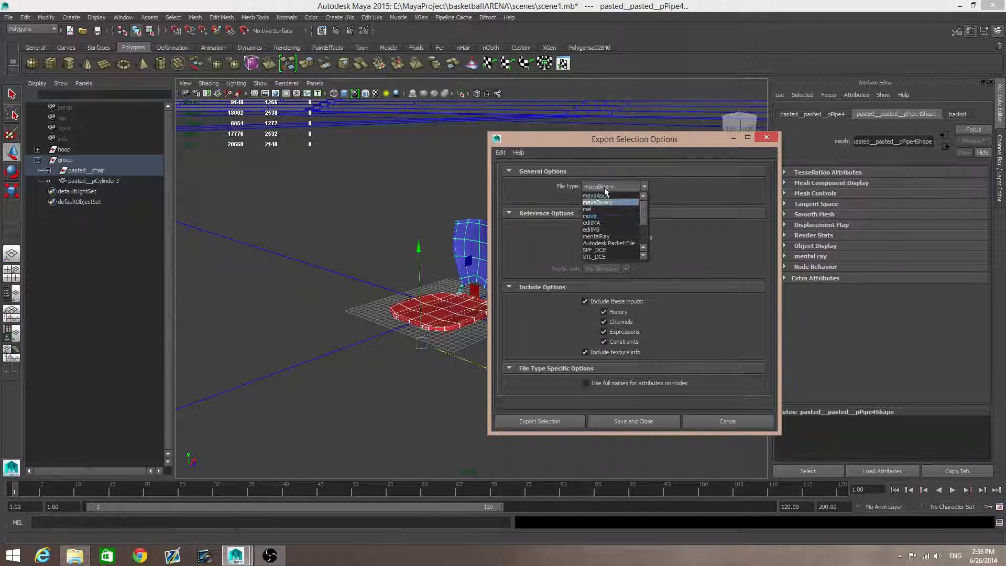
pyautogui.click(617, 236)
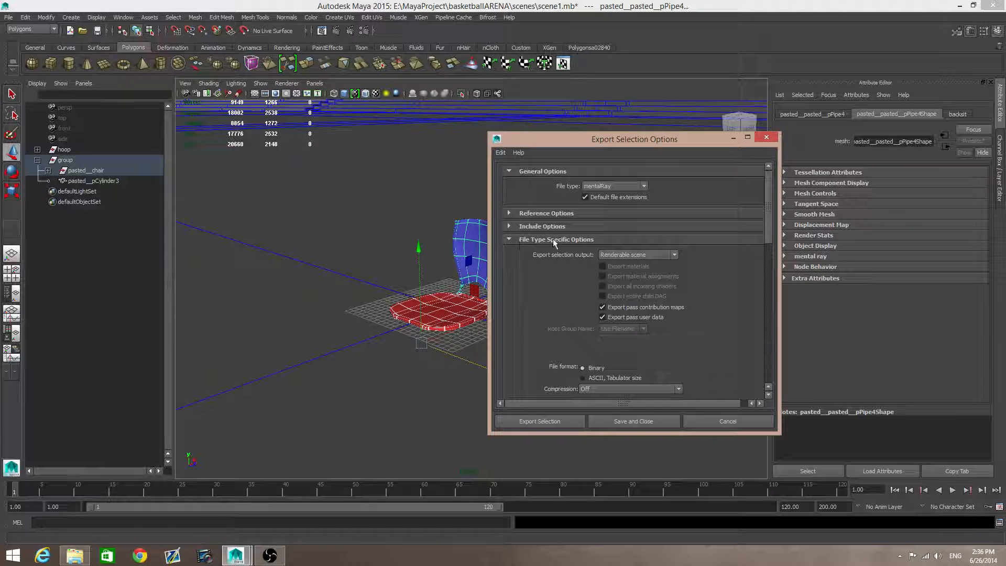
pyautogui.click(640, 257)
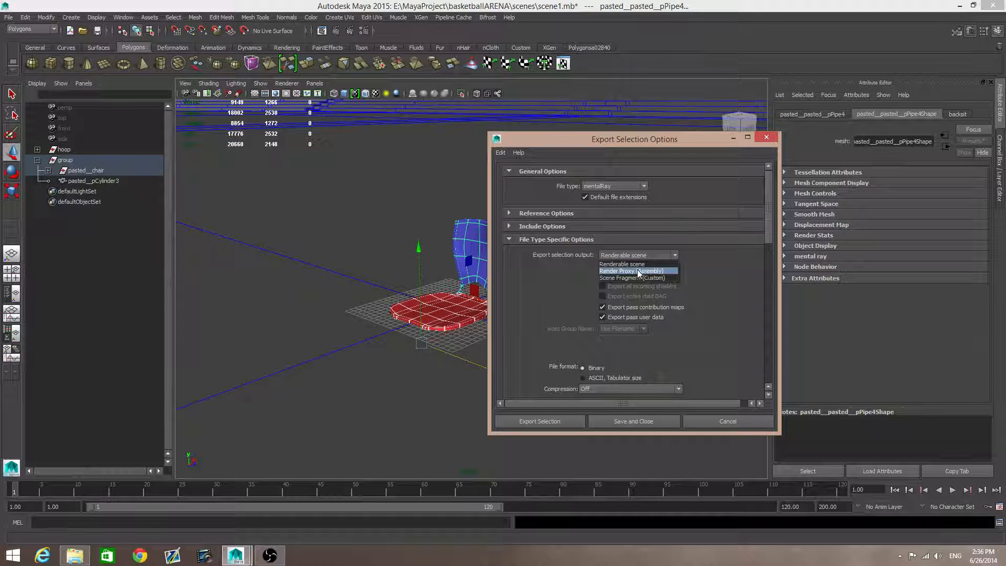
pyautogui.click(646, 272)
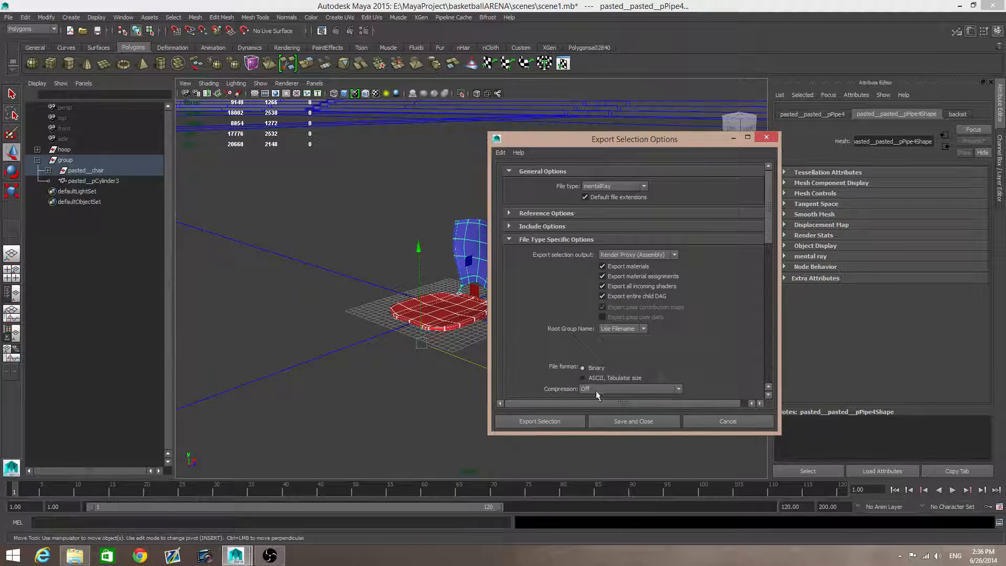
# Step: Export the selected chair parts as a mental ray file named chair in the project's scenes folder
pyautogui.click(562, 420)
pyautogui.moveTo(600, 119); pyautogui.dragTo(496, 117)
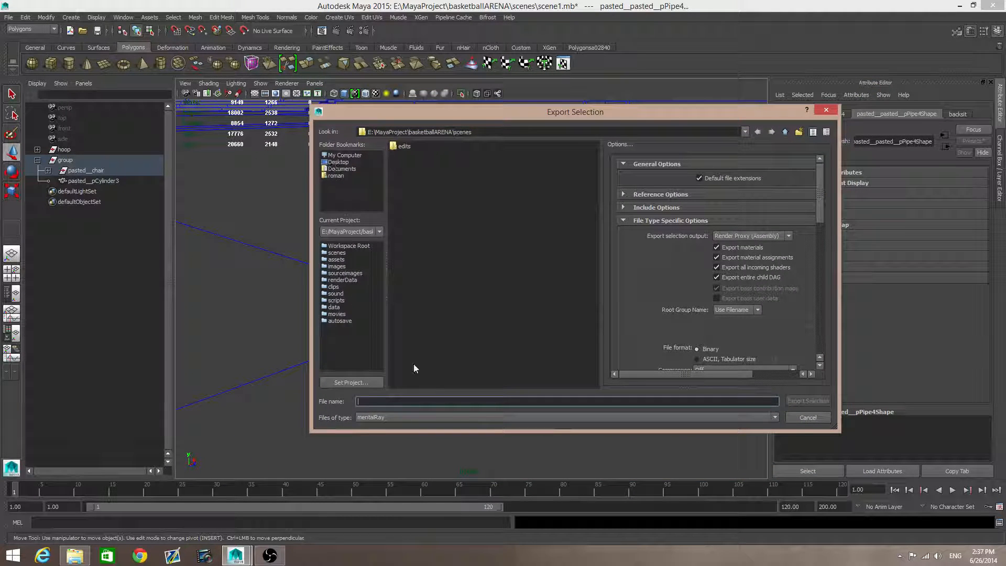
pyautogui.moveTo(375, 131); pyautogui.dragTo(453, 132)
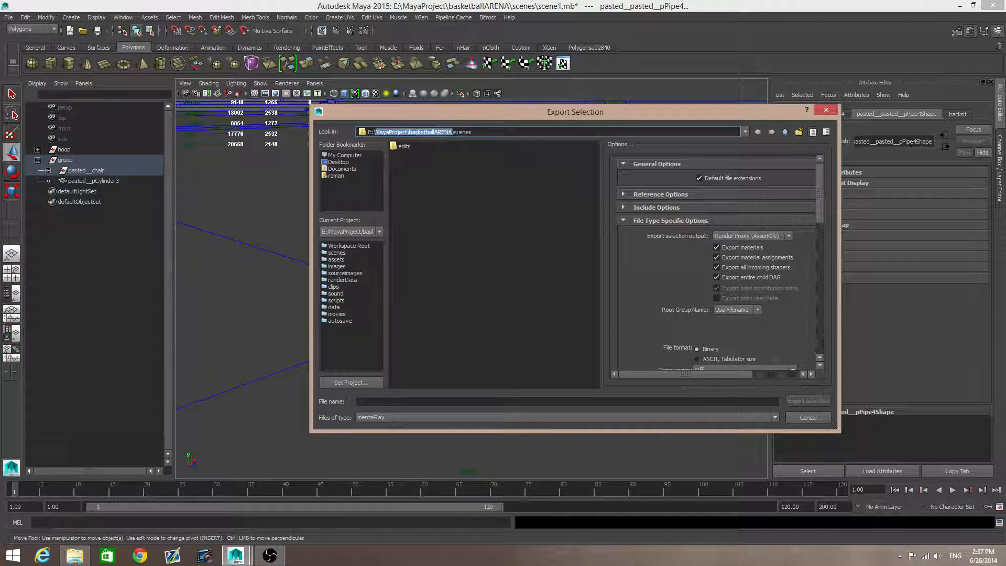
pyautogui.click(457, 132)
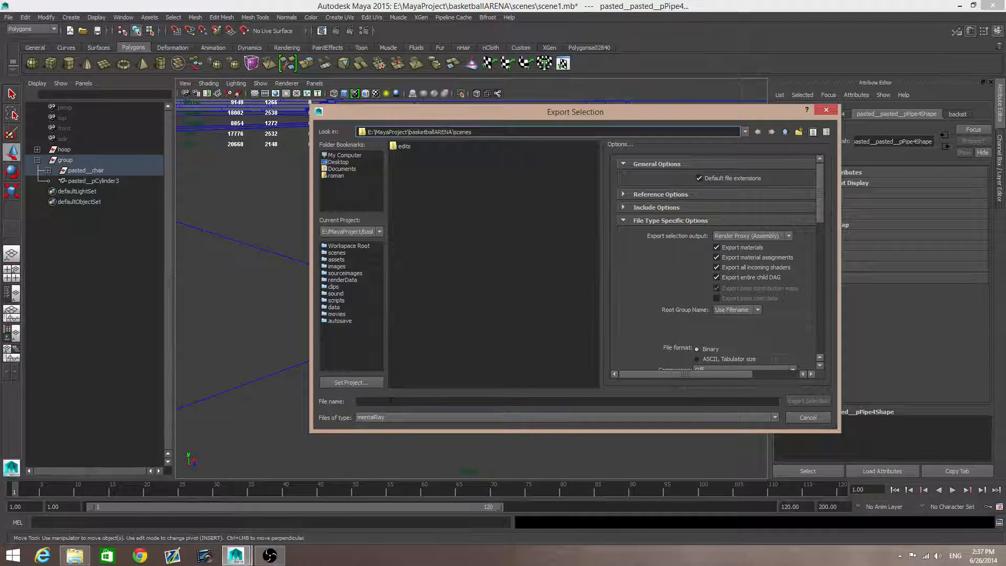
pyautogui.click(391, 402)
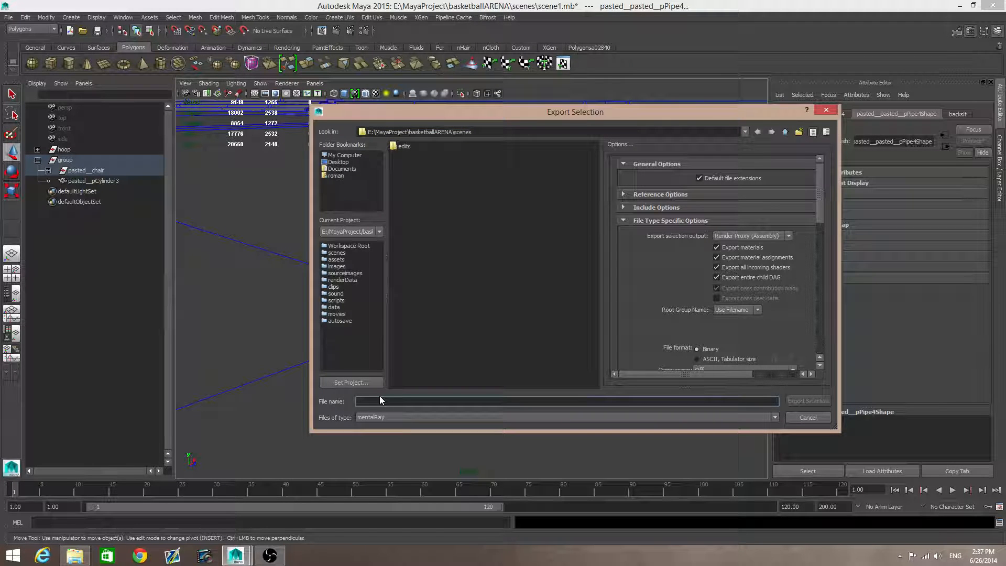
pyautogui.write('sit')
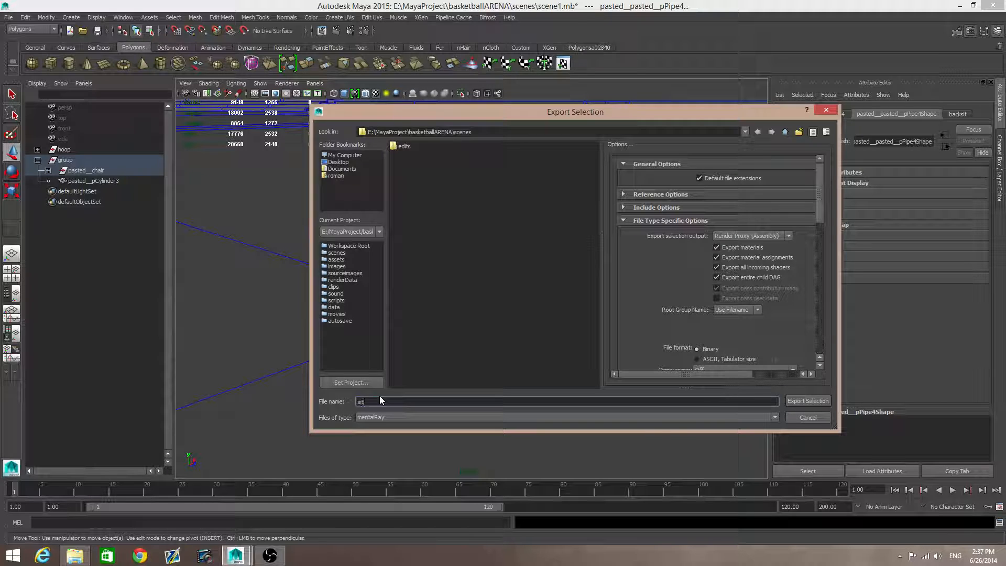
pyautogui.press('BackSpace')
pyautogui.press('BackSpace')
pyautogui.press('BackSpace')
pyautogui.write('chair')
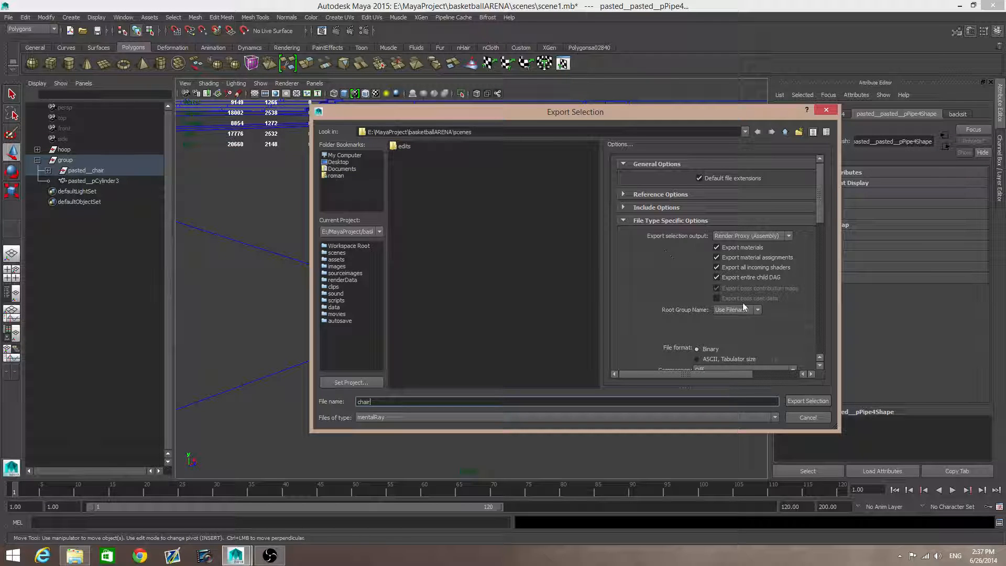
pyautogui.click(801, 401)
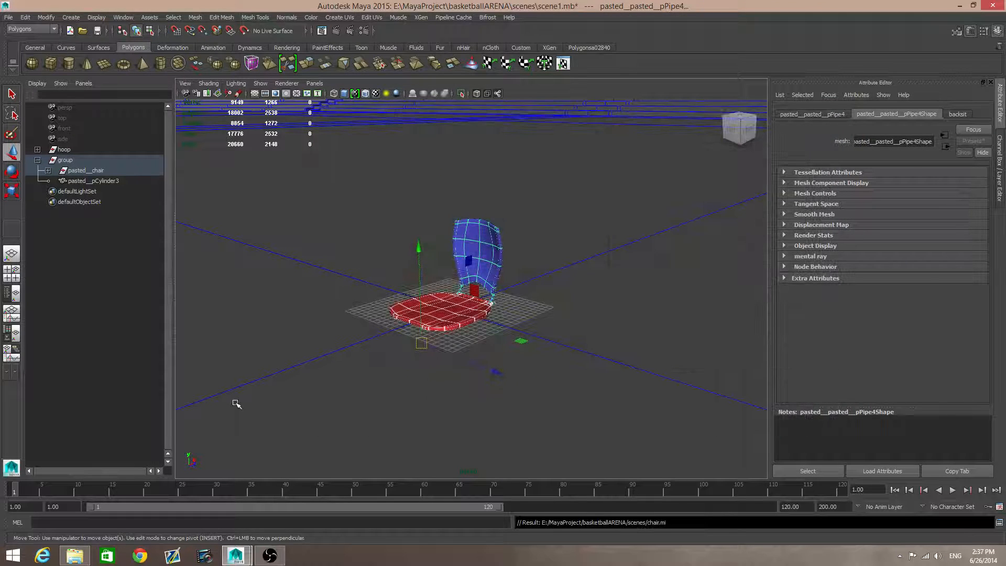
# Step: Hide the chair display layer
pyautogui.scroll(-4, 407, 351)
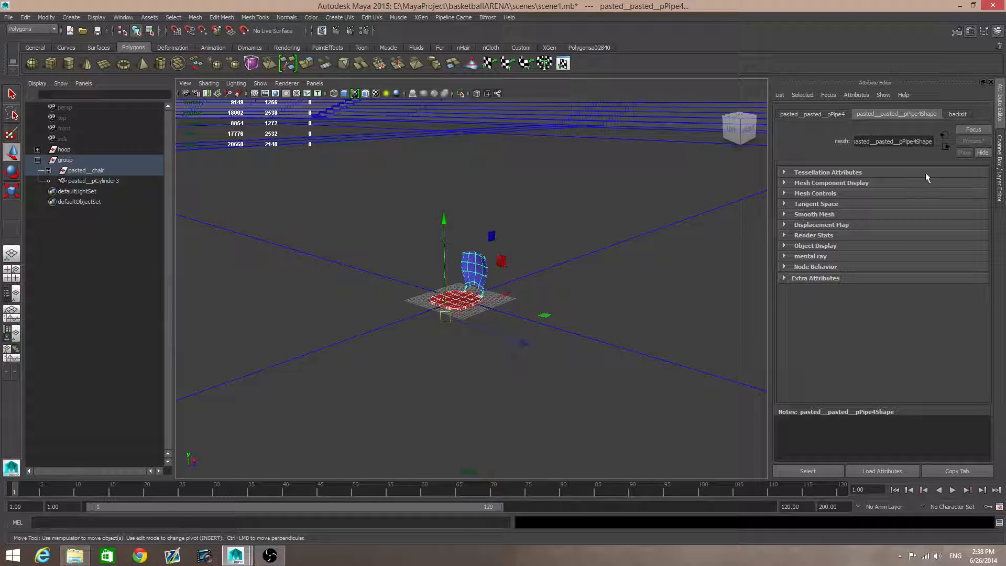
pyautogui.click(969, 113)
pyautogui.click(998, 31)
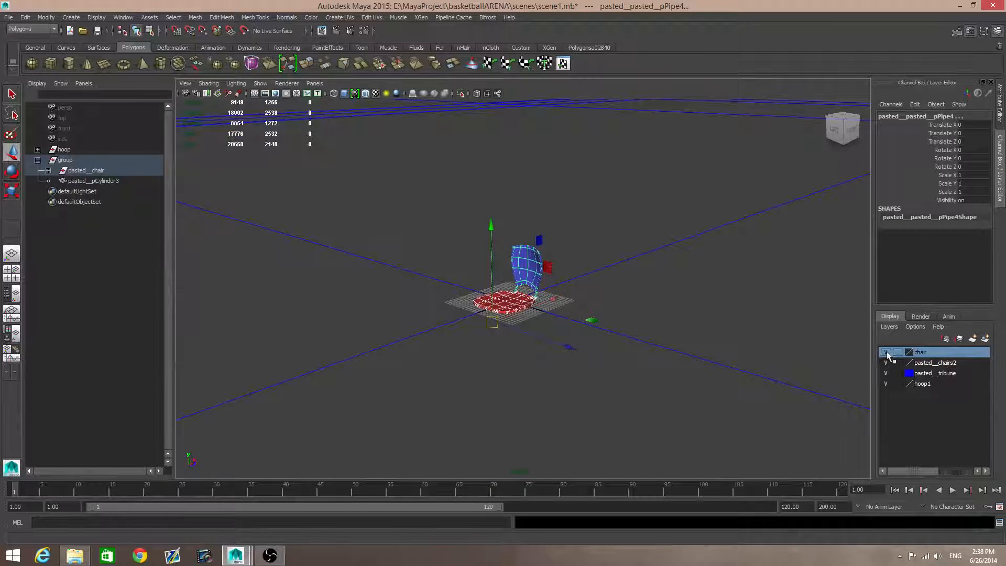
pyautogui.click(886, 353)
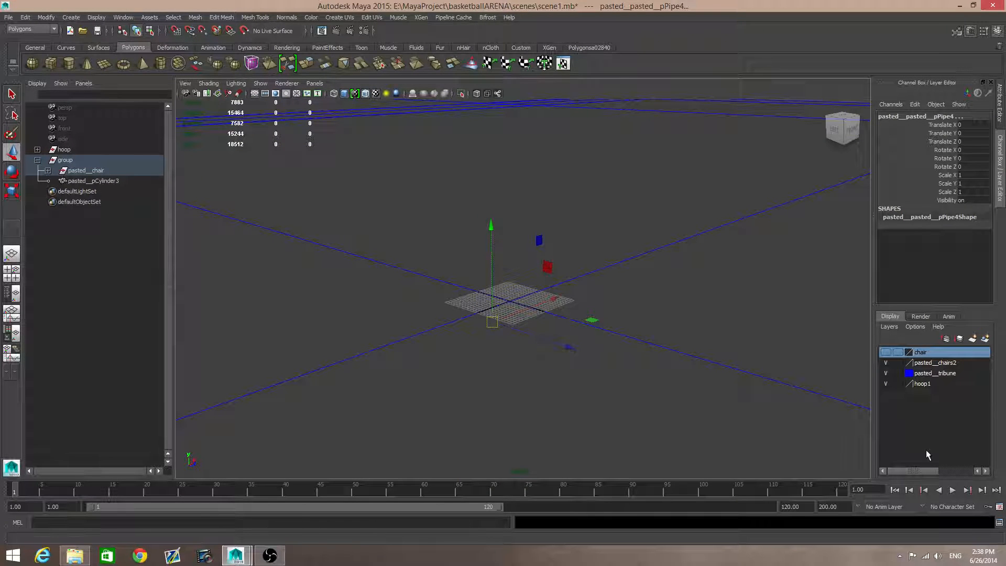
# Step: Create a polygon cube at the centre of the grid
pyautogui.keyDown('alt'); pyautogui.moveTo(502, 221); pyautogui.dragTo(408, 251); pyautogui.keyUp('alt')
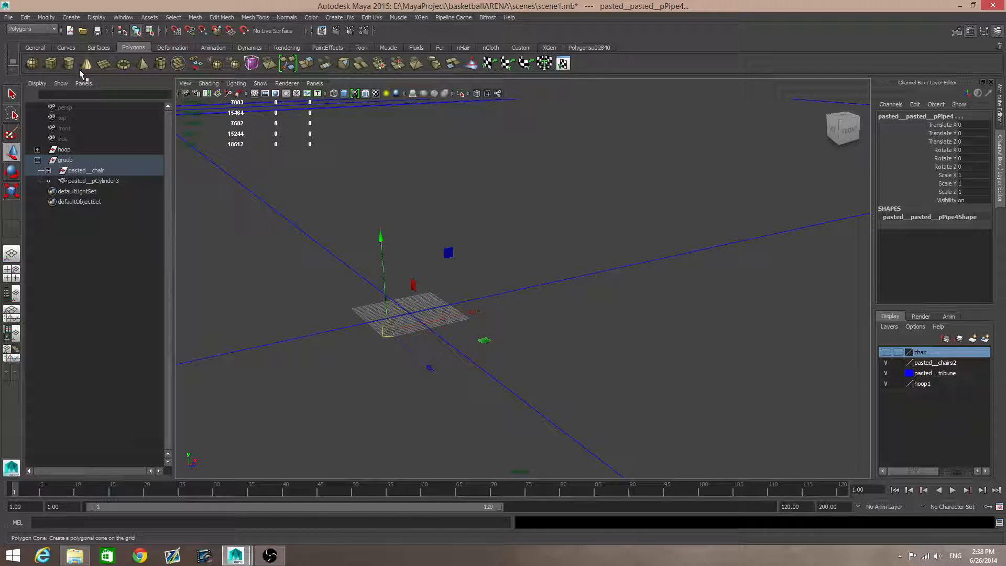
pyautogui.click(52, 64)
pyautogui.keyDown('alt'); pyautogui.moveTo(413, 299); pyautogui.dragTo(411, 320); pyautogui.keyUp('alt')
pyautogui.keyDown('alt'); pyautogui.moveTo(421, 294); pyautogui.dragTo(475, 183, button='middle'); pyautogui.keyUp('alt')
pyautogui.scroll(4, 479, 285)
pyautogui.keyDown('alt'); pyautogui.moveTo(461, 270); pyautogui.dragTo(561, 316, button='middle'); pyautogui.keyUp('alt')
pyautogui.scroll(3, 484, 292)
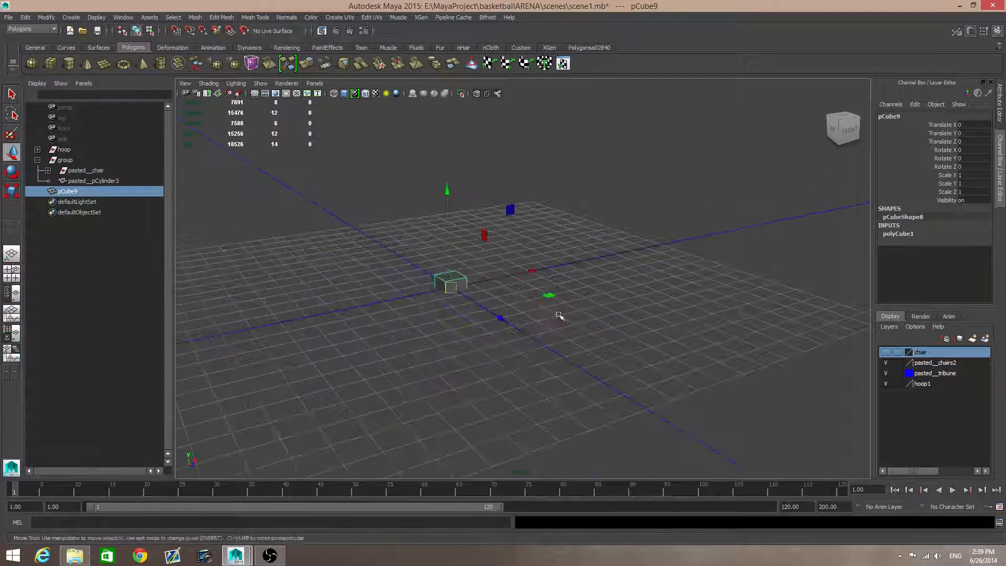
pyautogui.scroll(3, 562, 316)
# Step: Assign chair.mi from the project's scenes folder as the new cube's mental ray render proxy
pyautogui.click(971, 33)
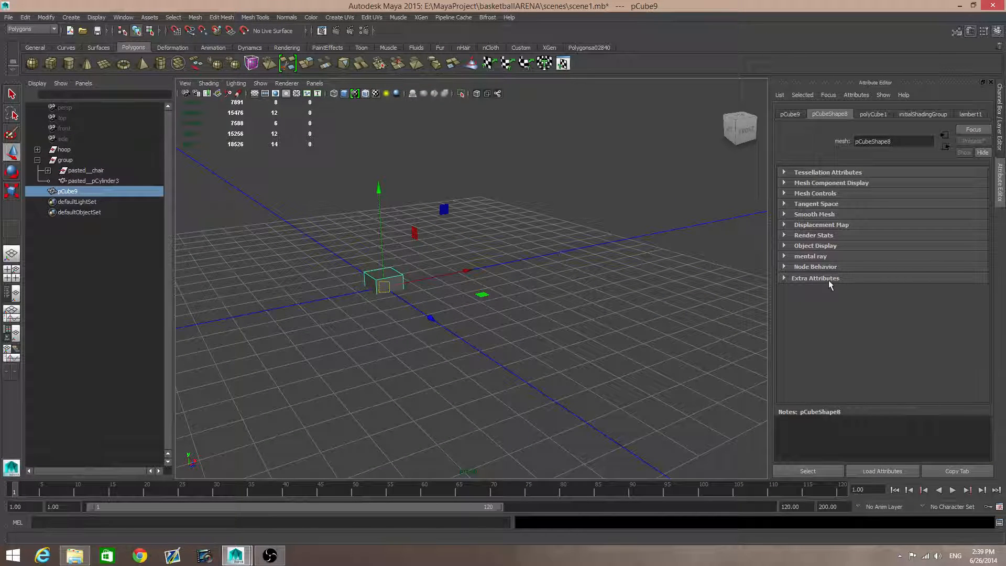
pyautogui.click(795, 258)
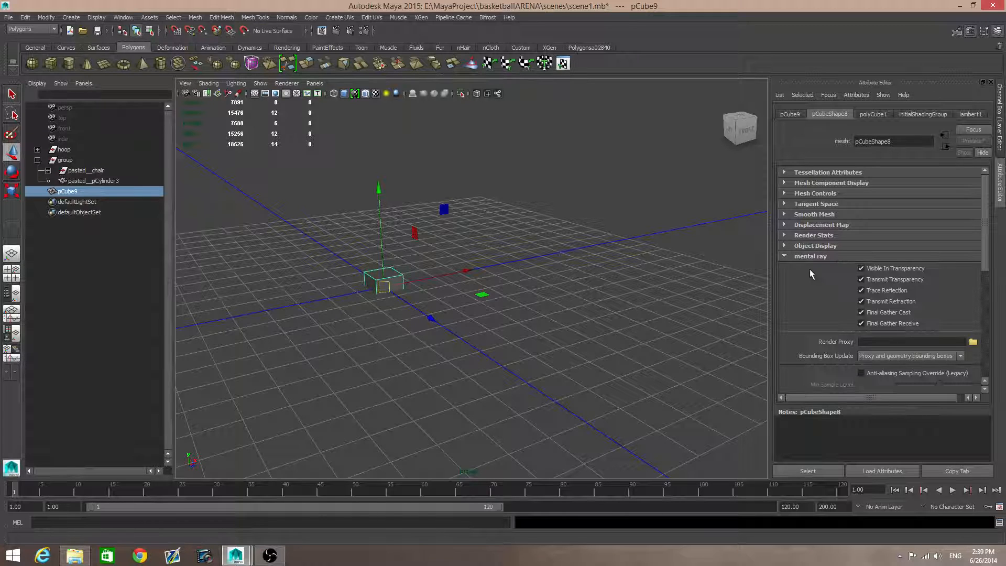
pyautogui.scroll(-1, 807, 307)
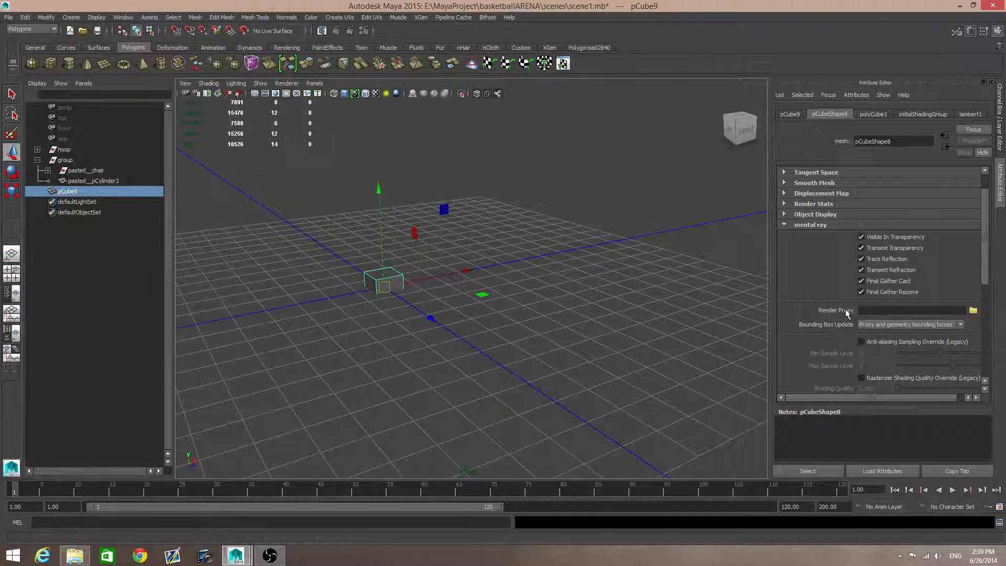
pyautogui.click(973, 311)
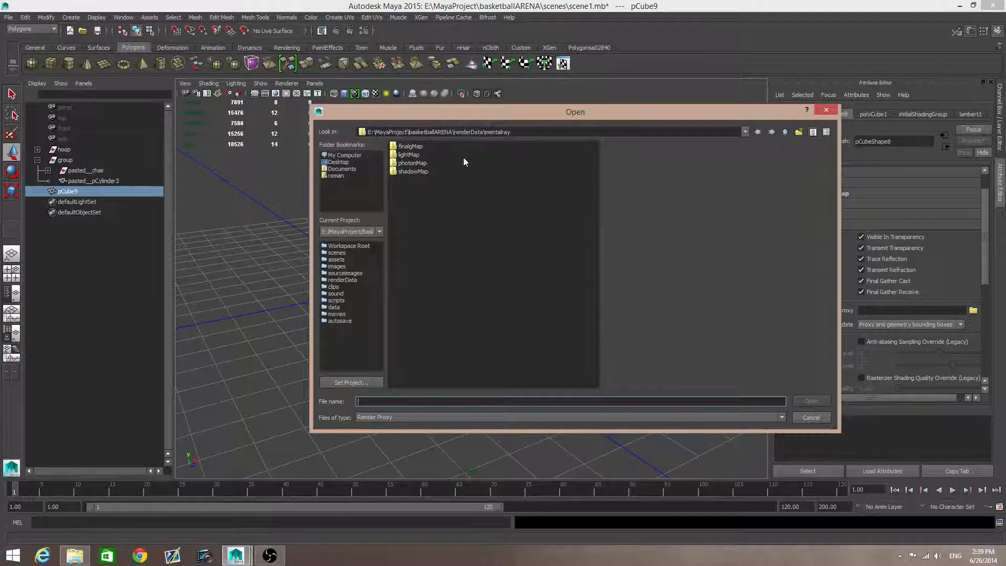
pyautogui.click(785, 132)
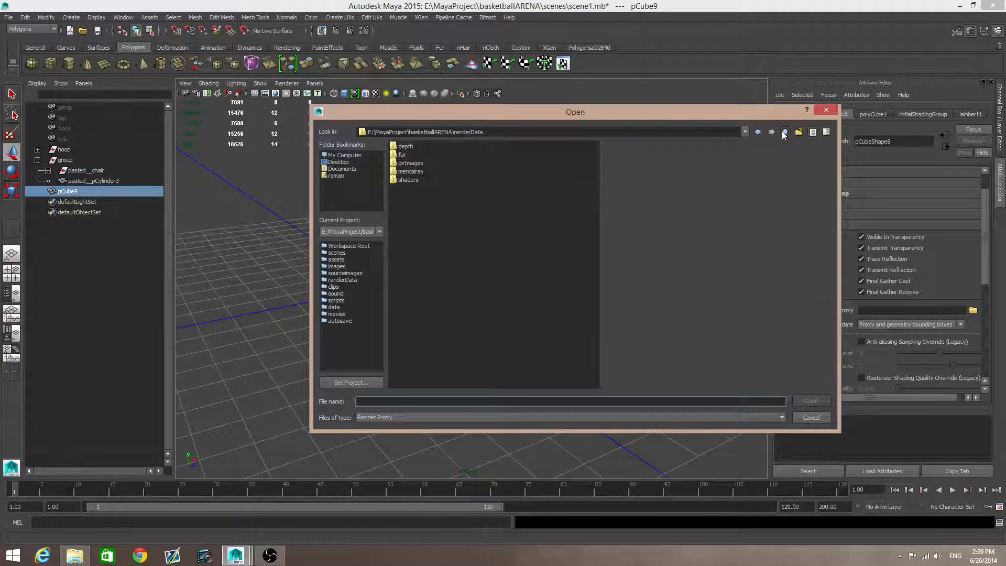
pyautogui.click(785, 132)
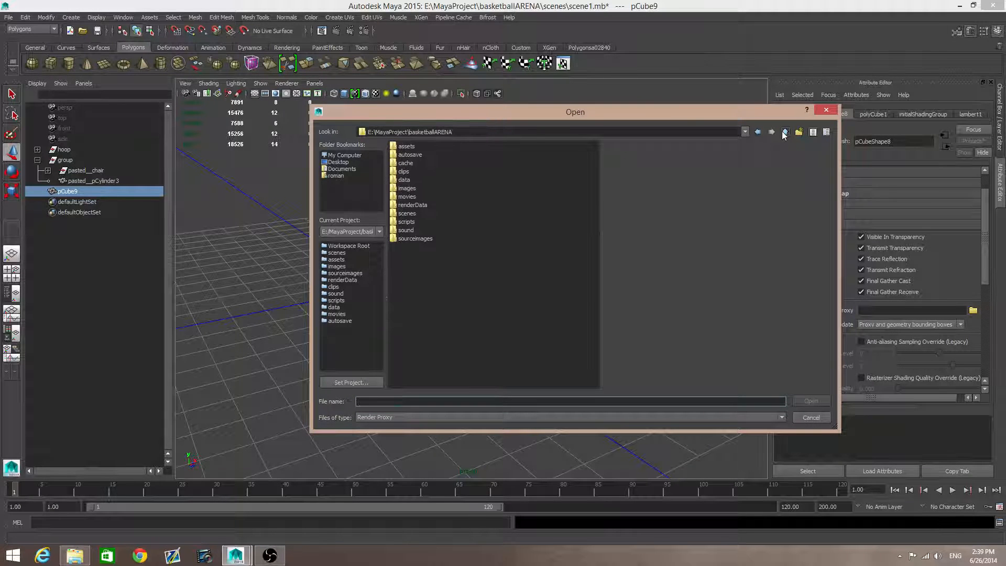
pyautogui.doubleClick(407, 214)
pyautogui.click(408, 156)
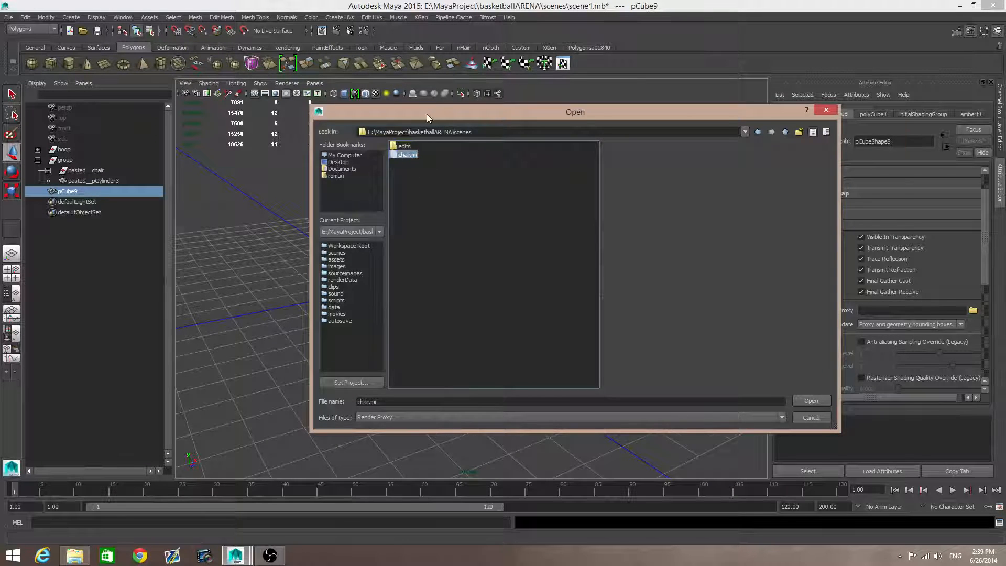
pyautogui.moveTo(426, 112); pyautogui.dragTo(533, 65)
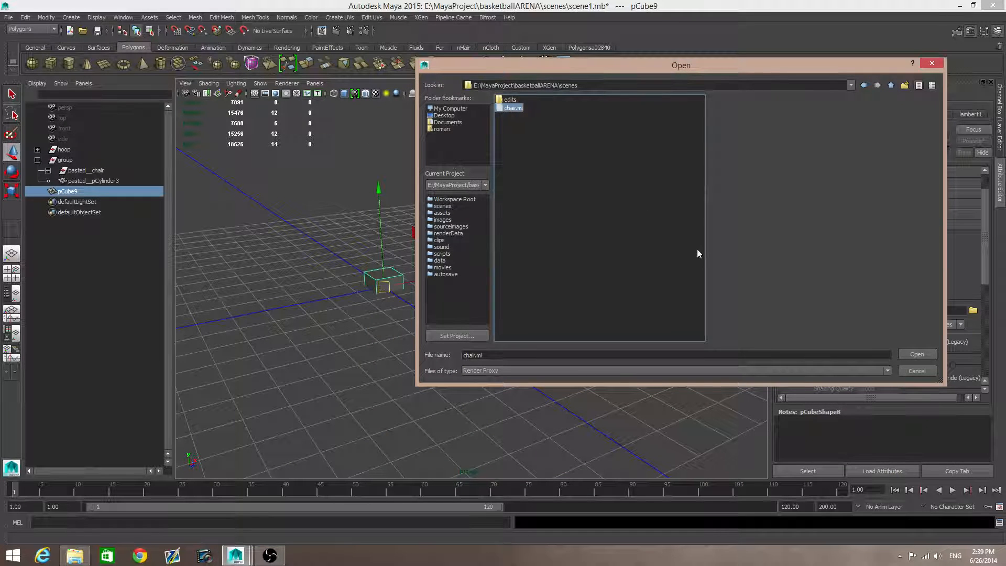
pyautogui.click(916, 355)
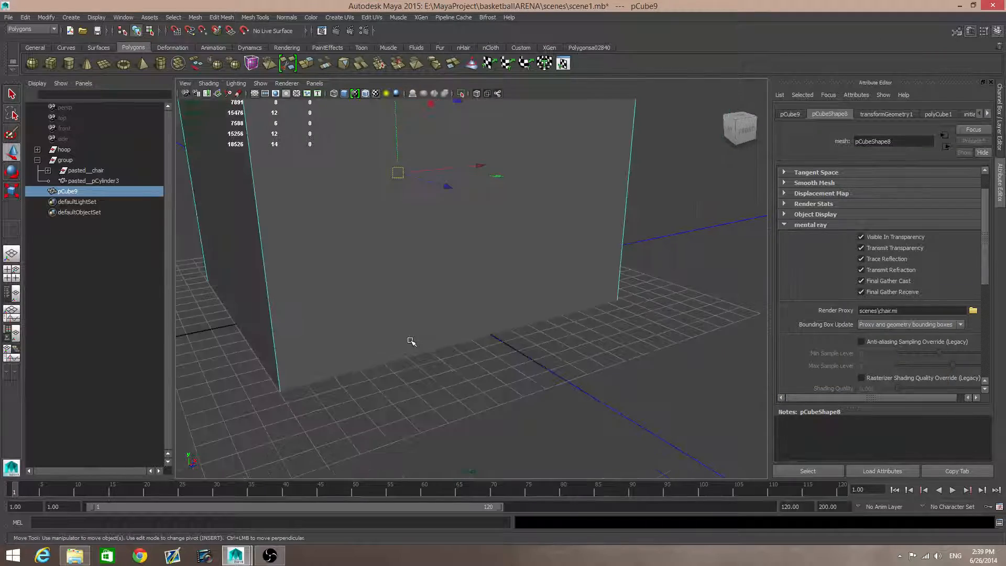
# Step: Render the proxy cube with mental ray from an elevated perspective view and compare the rendered image with the cube
pyautogui.keyDown('alt'); pyautogui.moveTo(418, 341); pyautogui.dragTo(383, 353); pyautogui.keyUp('alt')
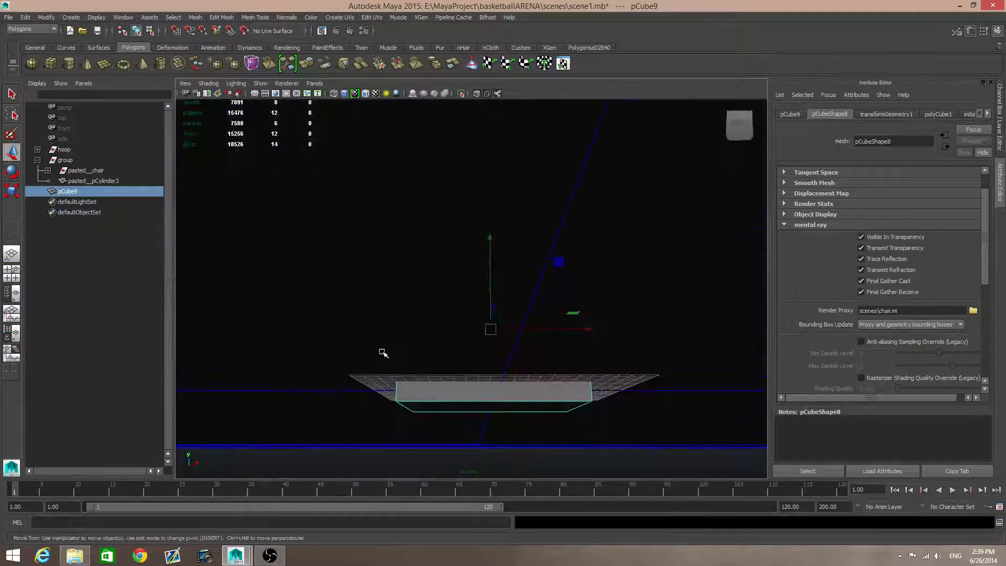
pyautogui.keyDown('alt'); pyautogui.moveTo(551, 401); pyautogui.dragTo(511, 368); pyautogui.keyUp('alt')
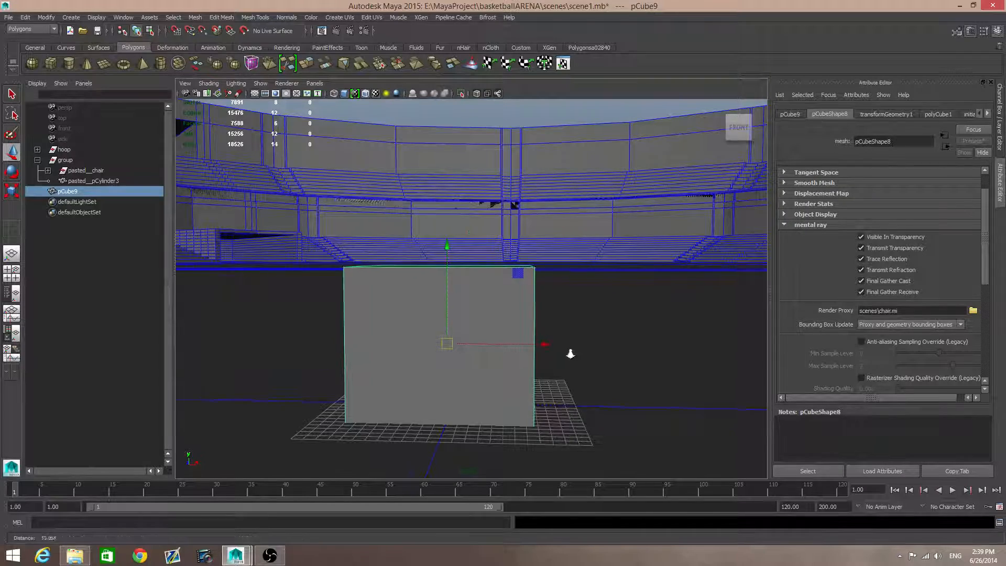
pyautogui.keyDown('alt'); pyautogui.moveTo(571, 352); pyautogui.dragTo(545, 387); pyautogui.keyUp('alt')
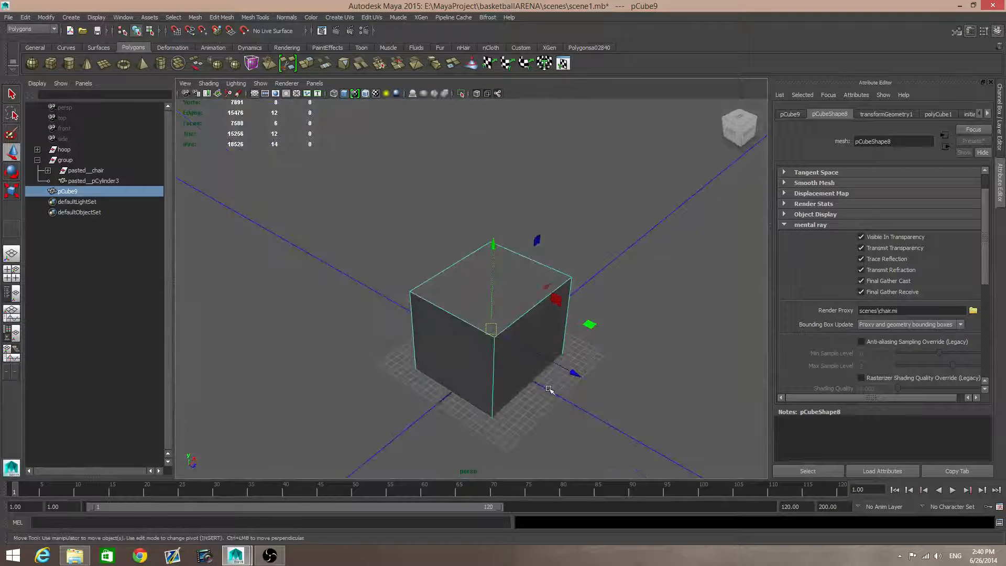
pyautogui.click(336, 31)
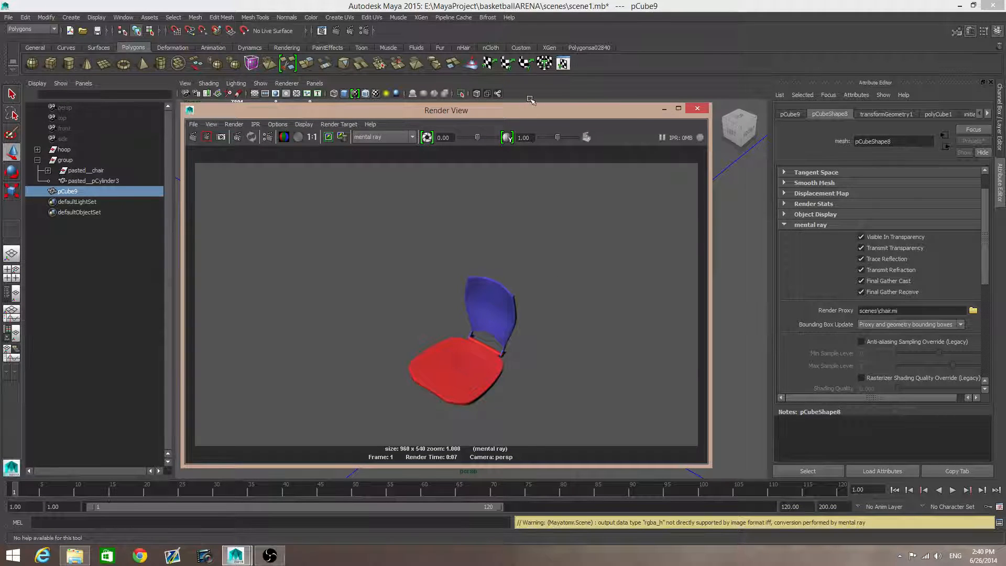
pyautogui.moveTo(526, 112); pyautogui.dragTo(72, 63)
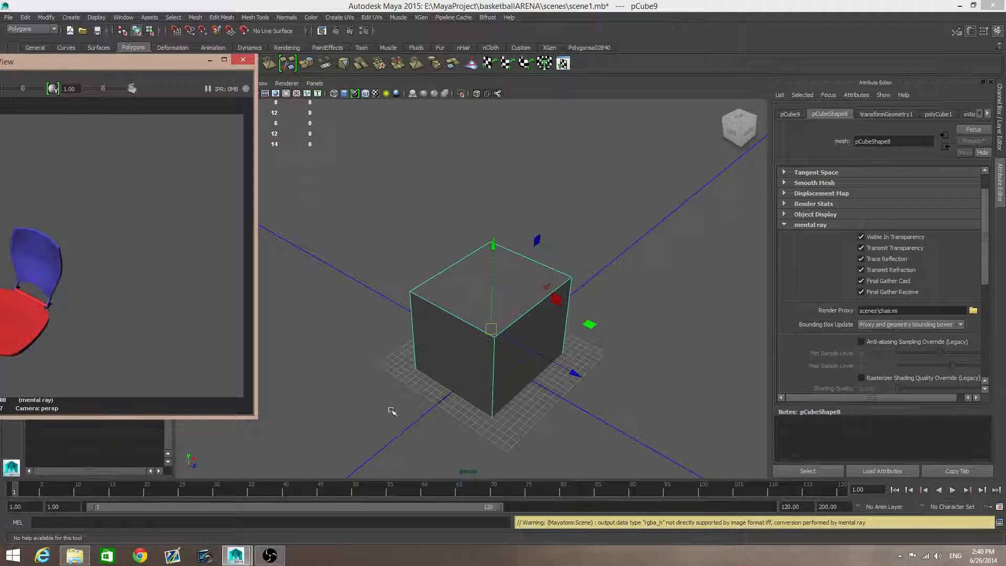
pyautogui.scroll(-2, 460, 370)
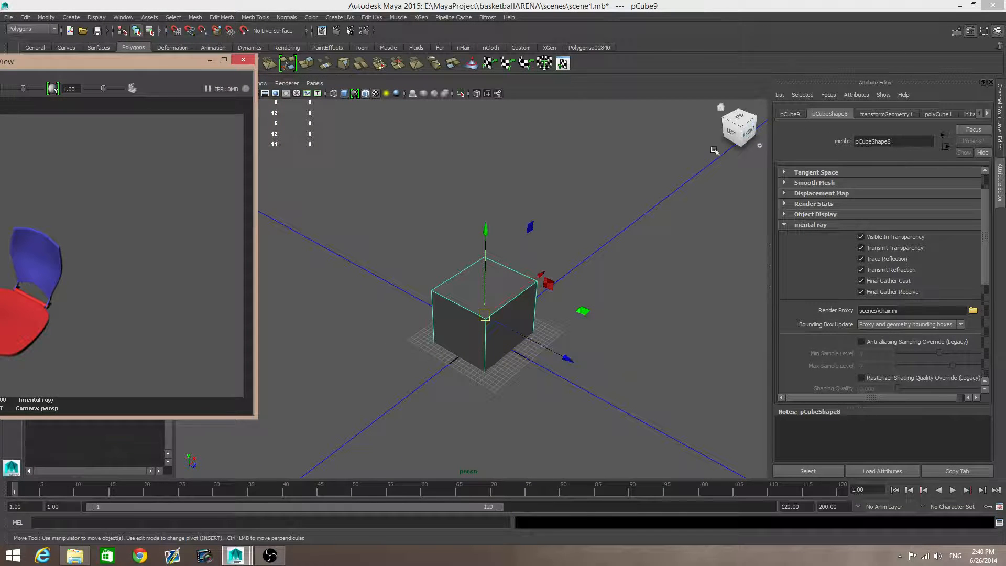
pyautogui.moveTo(102, 68); pyautogui.dragTo(477, 92)
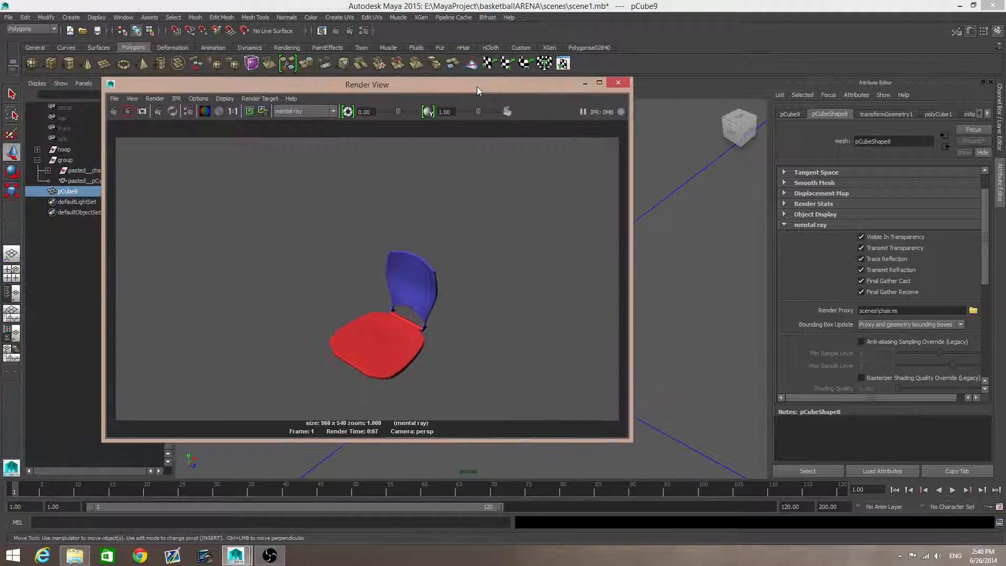
# Step: Render a temporary duplicate of the proxy cube beside the original, and delete the duplicate
pyautogui.click(618, 83)
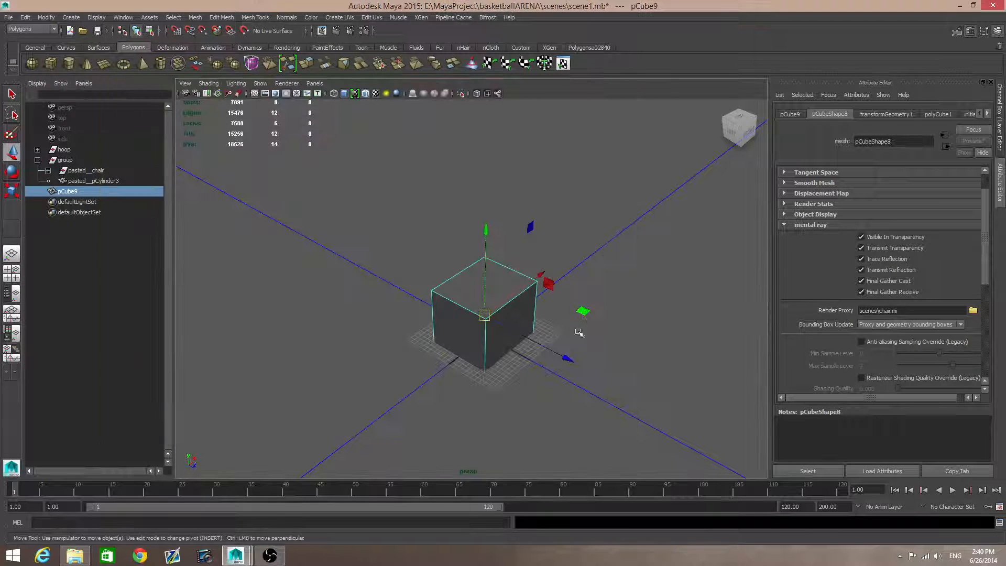
pyautogui.hotkey('ctrl', 'd')
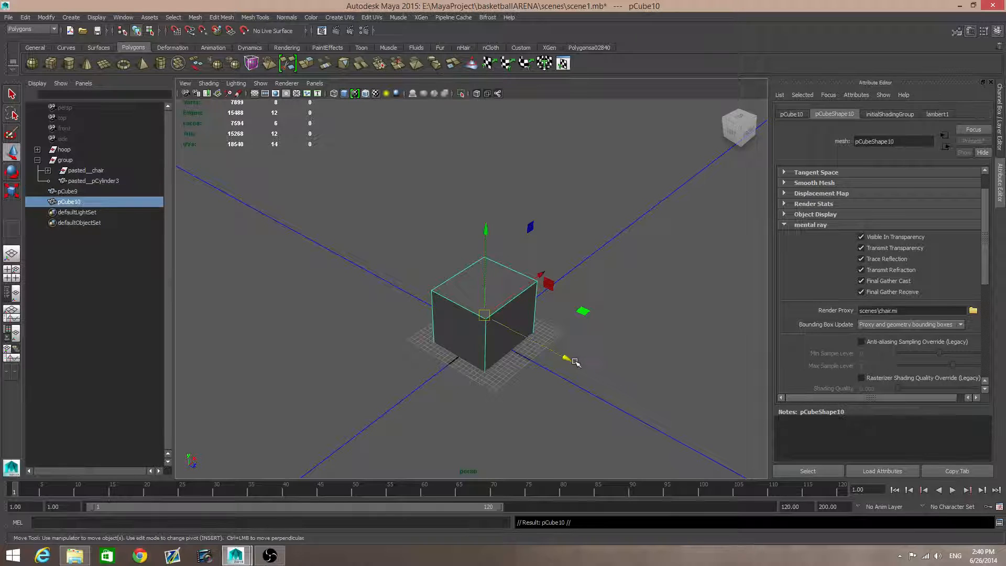
pyautogui.moveTo(569, 359); pyautogui.dragTo(659, 409)
pyautogui.press('r')
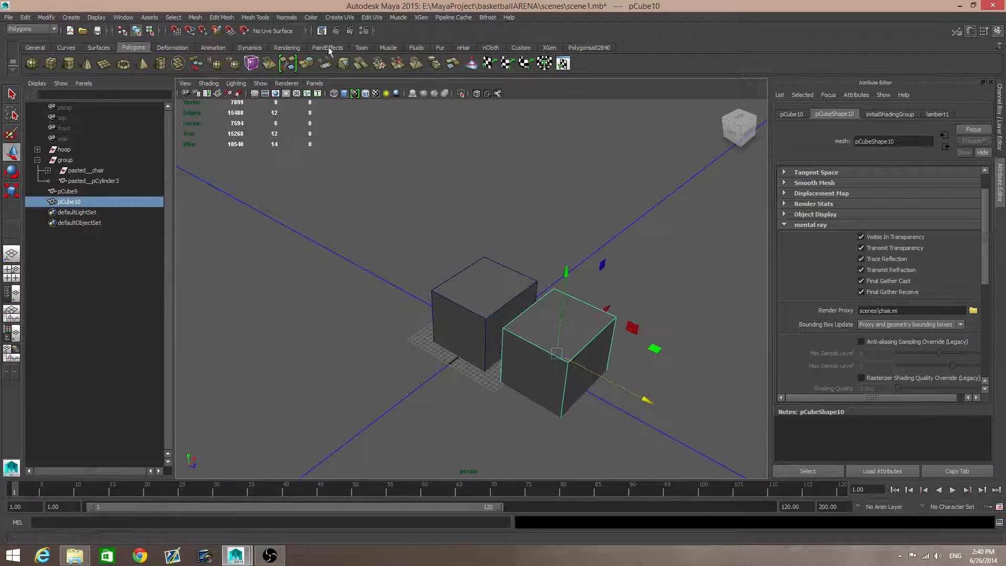
pyautogui.click(322, 31)
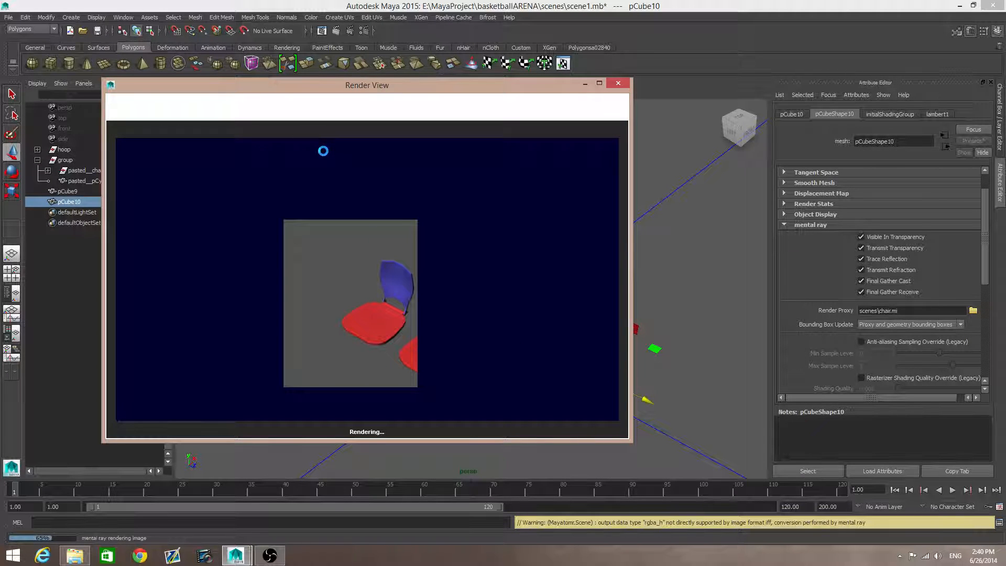
pyautogui.click(619, 84)
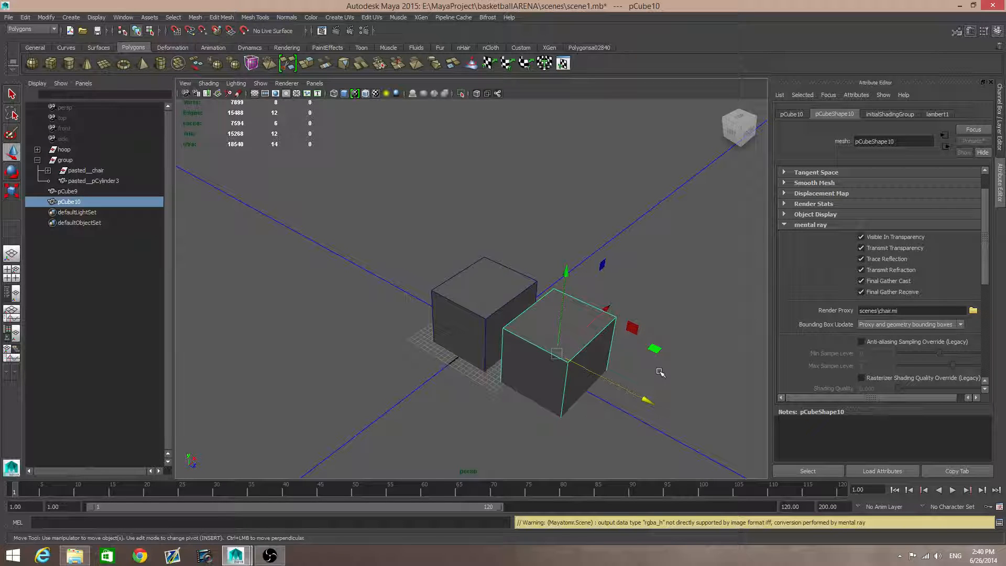
pyautogui.press('Delete')
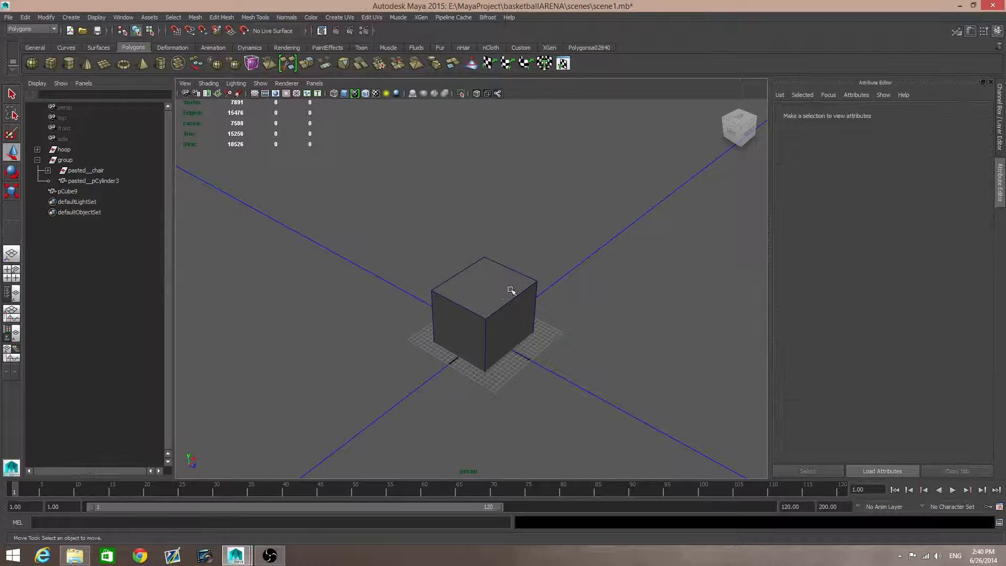
# Step: Move the remaining proxy cube along X across the arena floor to the foot of the seating steps
pyautogui.click(497, 294)
pyautogui.keyDown('alt'); pyautogui.moveTo(545, 399); pyautogui.dragTo(422, 434, button='middle'); pyautogui.keyUp('alt')
pyautogui.keyDown('alt'); pyautogui.moveTo(500, 341); pyautogui.dragTo(390, 356, button='right'); pyautogui.keyUp('alt')
pyautogui.keyDown('alt'); pyautogui.moveTo(385, 364); pyautogui.dragTo(343, 328); pyautogui.keyUp('alt')
pyautogui.keyDown('alt'); pyautogui.moveTo(558, 318); pyautogui.dragTo(433, 357); pyautogui.keyUp('alt')
pyautogui.moveTo(481, 332); pyautogui.dragTo(716, 327)
pyautogui.keyDown('alt'); pyautogui.moveTo(715, 329); pyautogui.dragTo(350, 382, button='middle'); pyautogui.keyUp('alt')
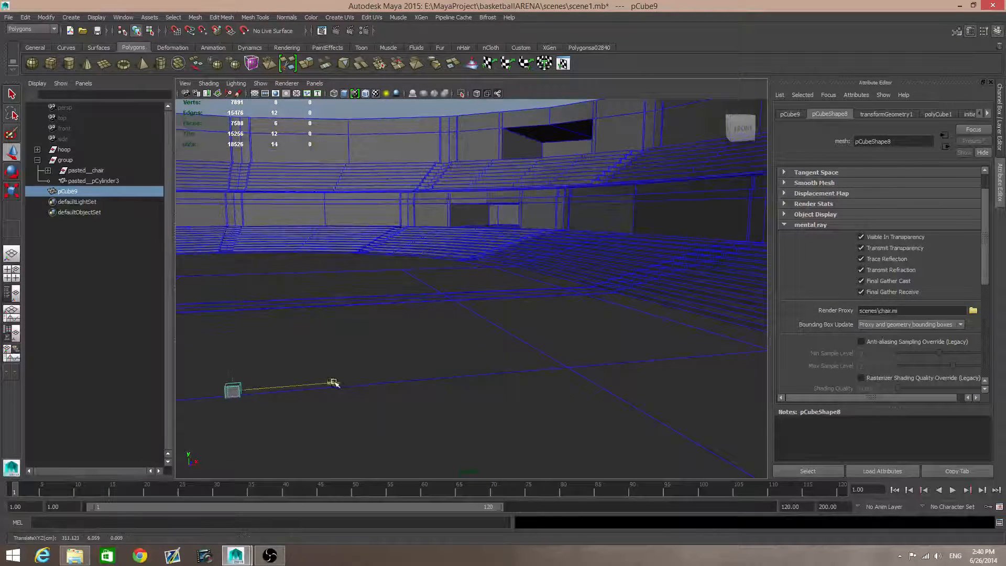
pyautogui.moveTo(332, 384); pyautogui.dragTo(697, 352)
pyautogui.keyDown('alt'); pyautogui.moveTo(697, 352); pyautogui.dragTo(175, 394, button='middle'); pyautogui.keyUp('alt')
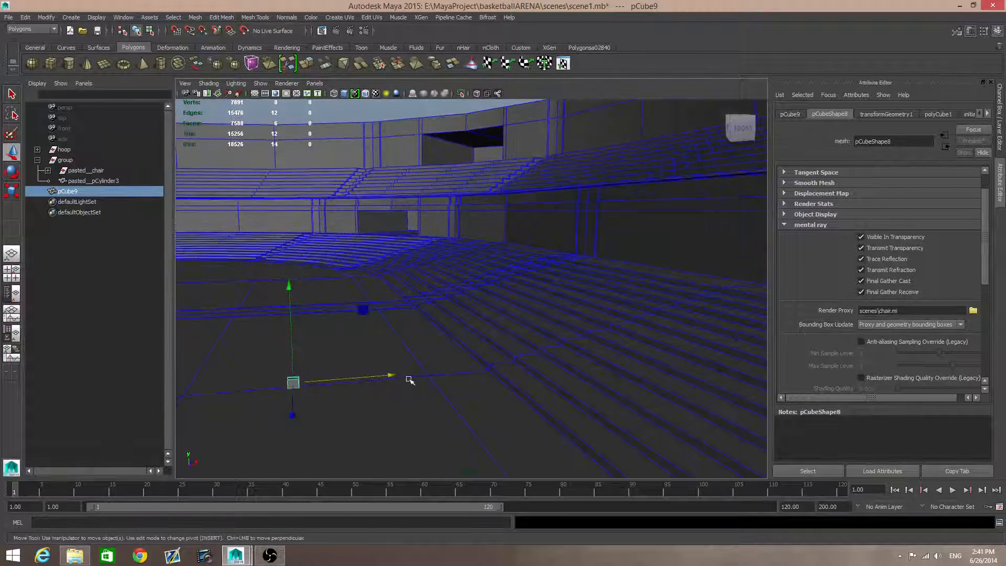
pyautogui.moveTo(390, 374); pyautogui.dragTo(566, 356)
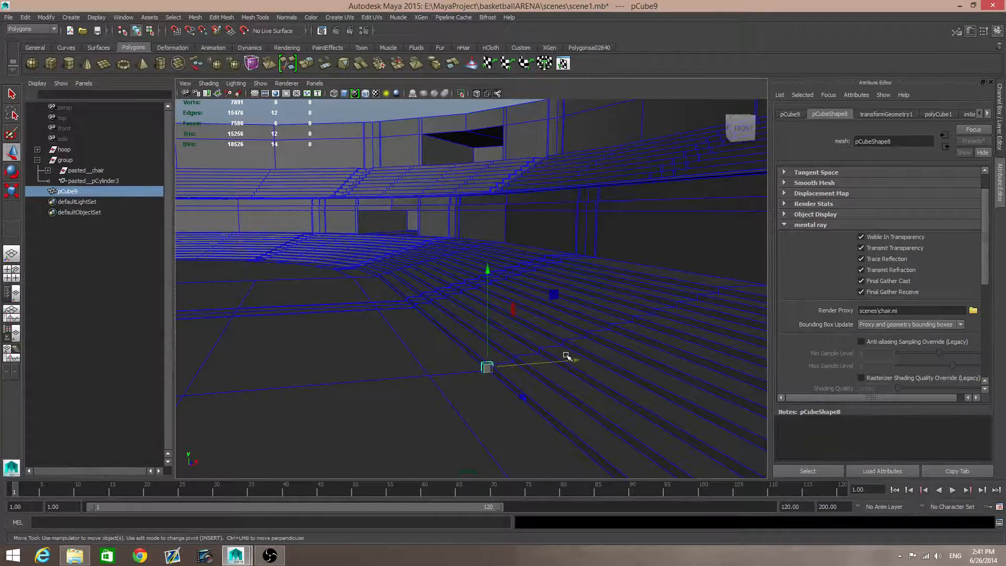
# Step: Raise the proxy cube along Y to about 17 units so it sits higher against the lowest seating step
pyautogui.click(566, 360)
pyautogui.keyDown('alt'); pyautogui.moveTo(566, 361); pyautogui.dragTo(555, 418, button='right'); pyautogui.keyUp('alt')
pyautogui.keyDown('alt'); pyautogui.moveTo(555, 418); pyautogui.dragTo(429, 346, button='middle'); pyautogui.keyUp('alt')
pyautogui.click(455, 382)
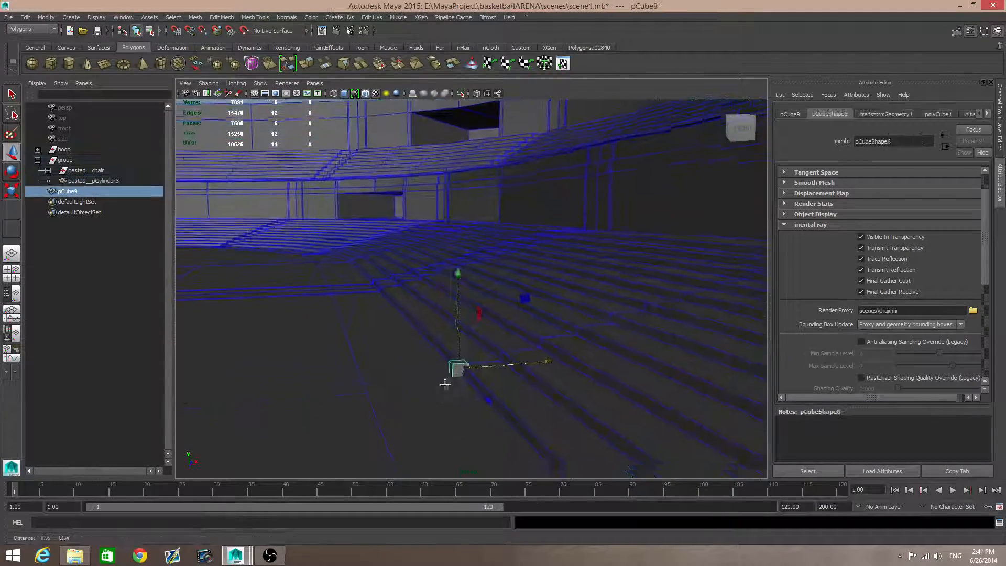
pyautogui.keyDown('alt'); pyautogui.moveTo(445, 382); pyautogui.dragTo(541, 411); pyautogui.keyUp('alt')
pyautogui.keyDown('alt'); pyautogui.moveTo(402, 367); pyautogui.dragTo(433, 310); pyautogui.keyUp('alt')
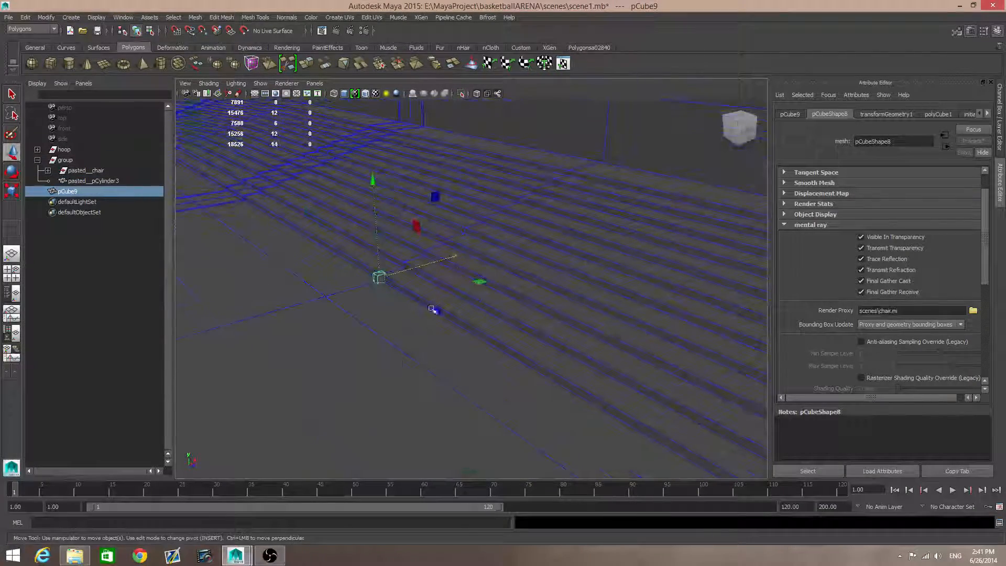
pyautogui.scroll(-10, 523, 286)
pyautogui.keyDown('alt'); pyautogui.moveTo(498, 326); pyautogui.dragTo(575, 327); pyautogui.keyUp('alt')
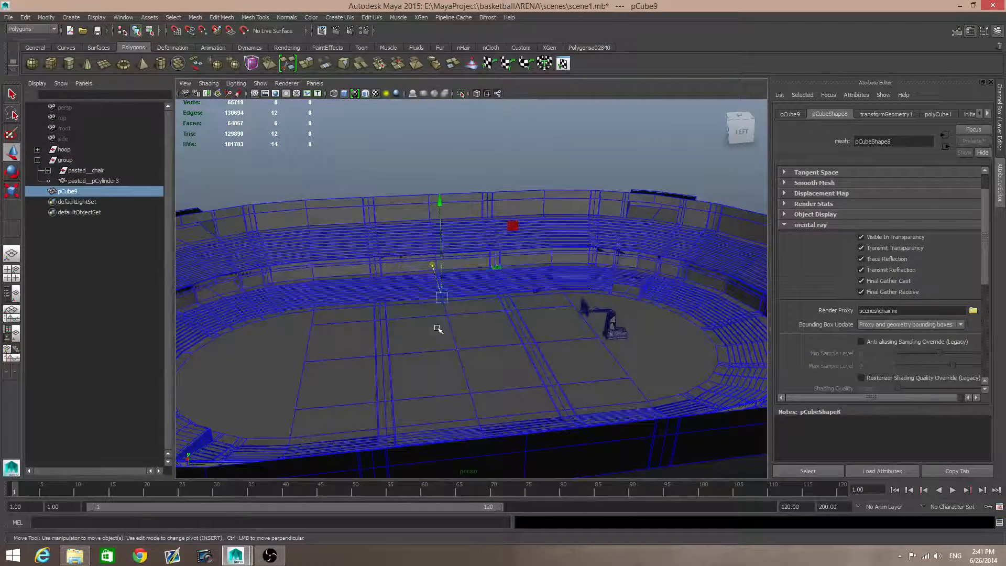
pyautogui.press('f')
pyautogui.keyDown('alt'); pyautogui.moveTo(583, 337); pyautogui.dragTo(508, 218); pyautogui.keyUp('alt')
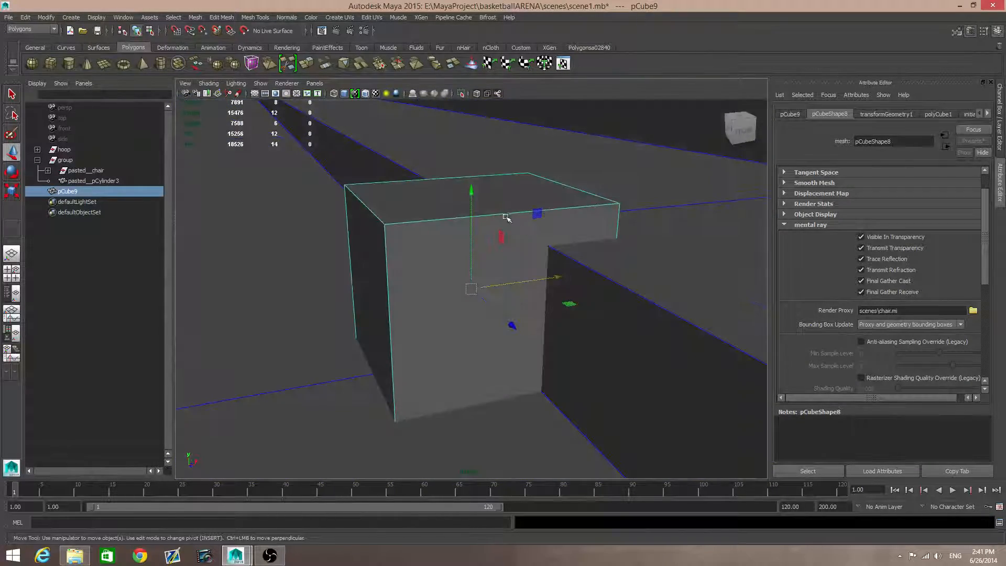
pyautogui.moveTo(472, 190); pyautogui.dragTo(472, 62)
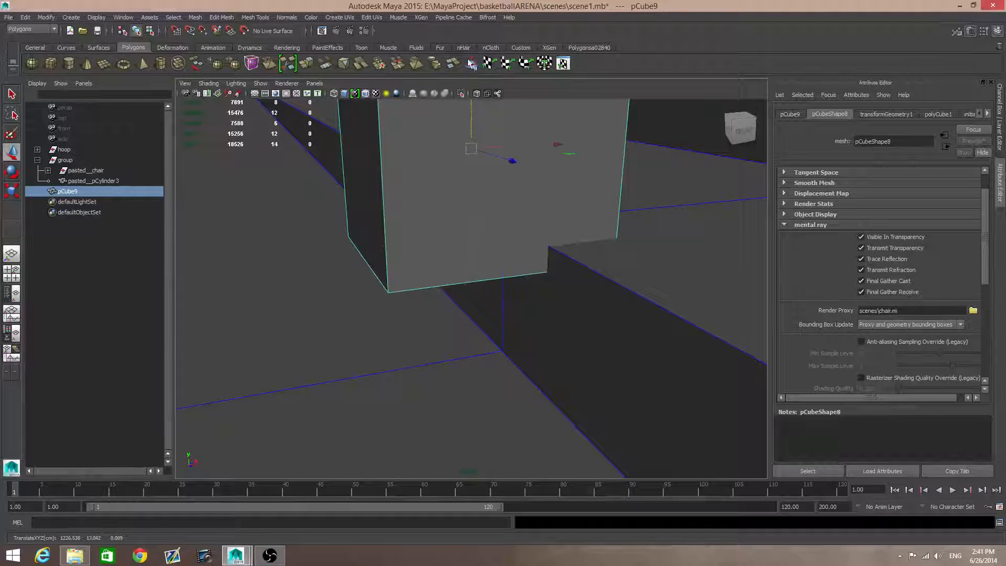
pyautogui.press('f')
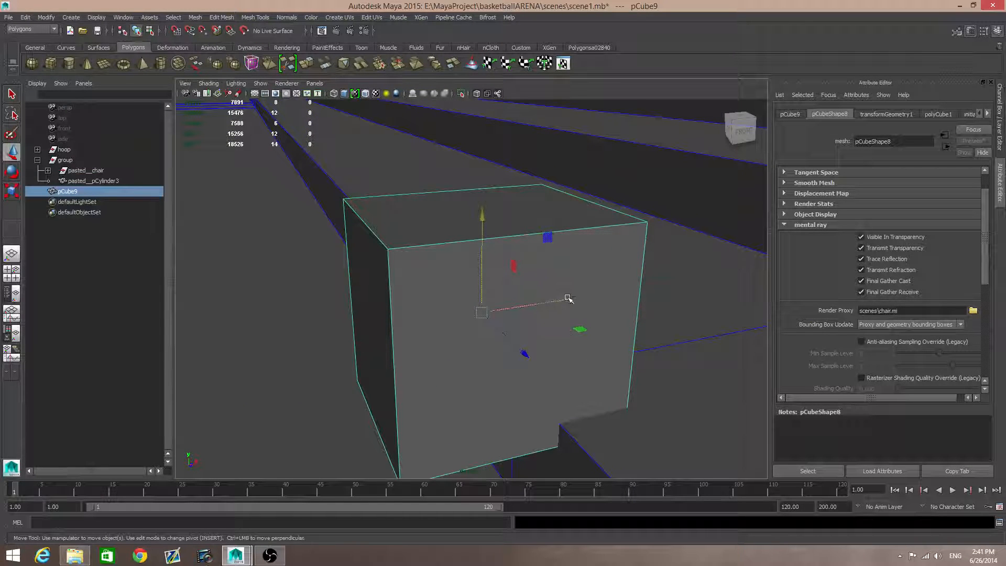
# Step: Pull the proxy cube back along X to about 1221 and fine-tune its height at the lowest seating step
pyautogui.moveTo(569, 299); pyautogui.dragTo(507, 321)
pyautogui.keyDown('alt'); pyautogui.moveTo(522, 385); pyautogui.dragTo(506, 354); pyautogui.keyUp('alt')
pyautogui.moveTo(396, 198); pyautogui.dragTo(395, 192)
pyautogui.keyDown('alt'); pyautogui.moveTo(556, 407); pyautogui.dragTo(548, 420); pyautogui.keyUp('alt')
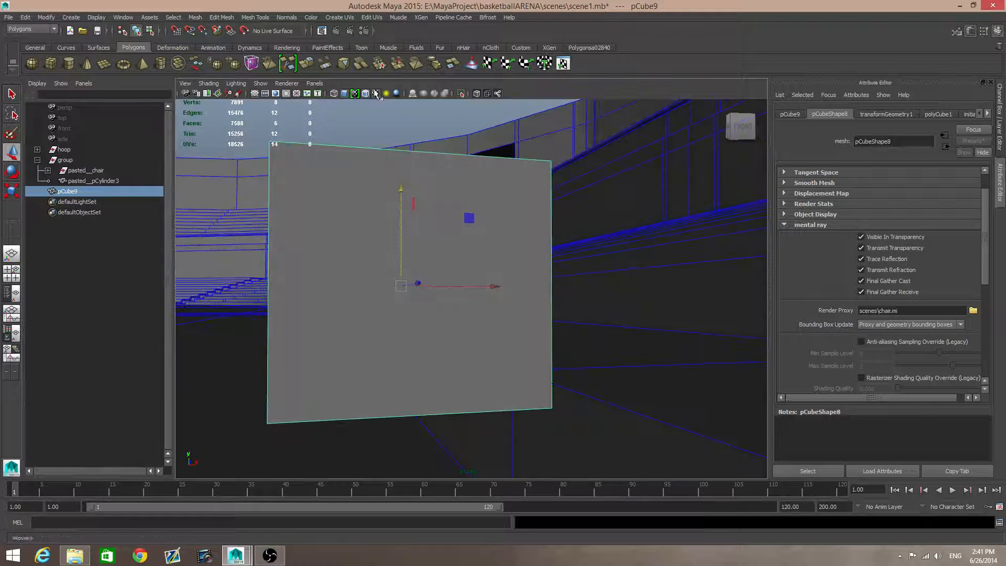
# Step: Render the chair from the side with mental ray and nudge the proxy cube's position against the step
pyautogui.click(322, 30)
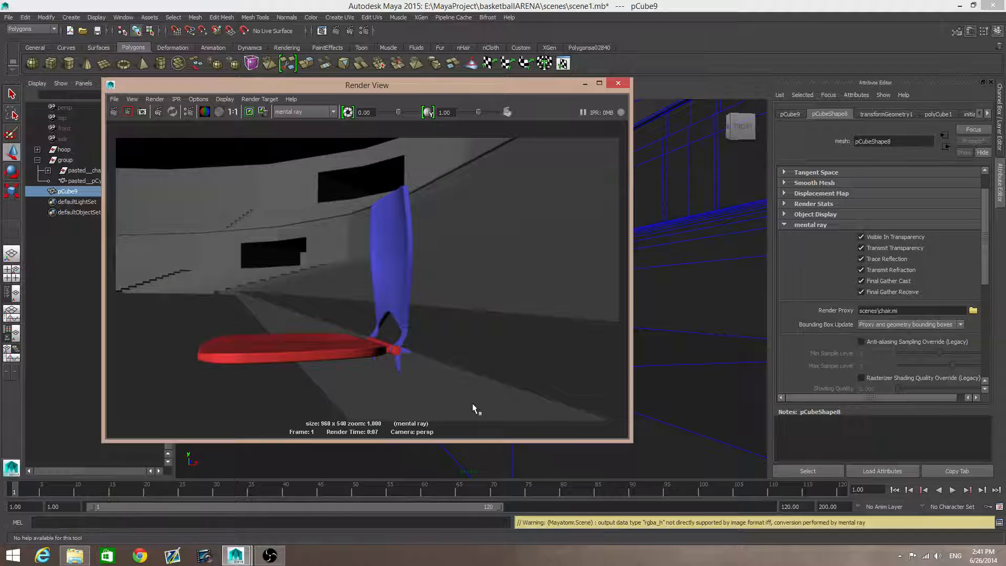
pyautogui.click(617, 84)
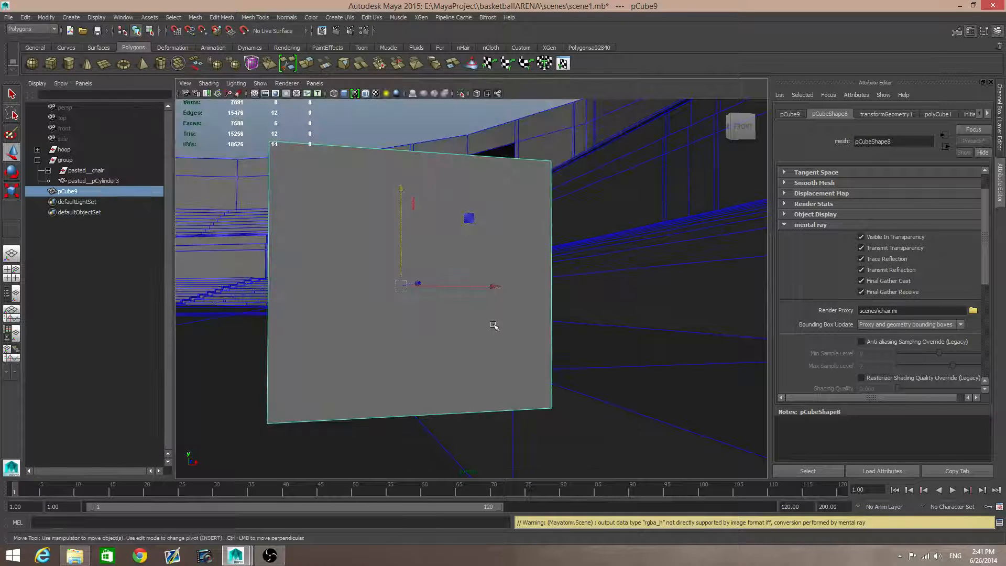
pyautogui.moveTo(500, 283); pyautogui.dragTo(496, 288)
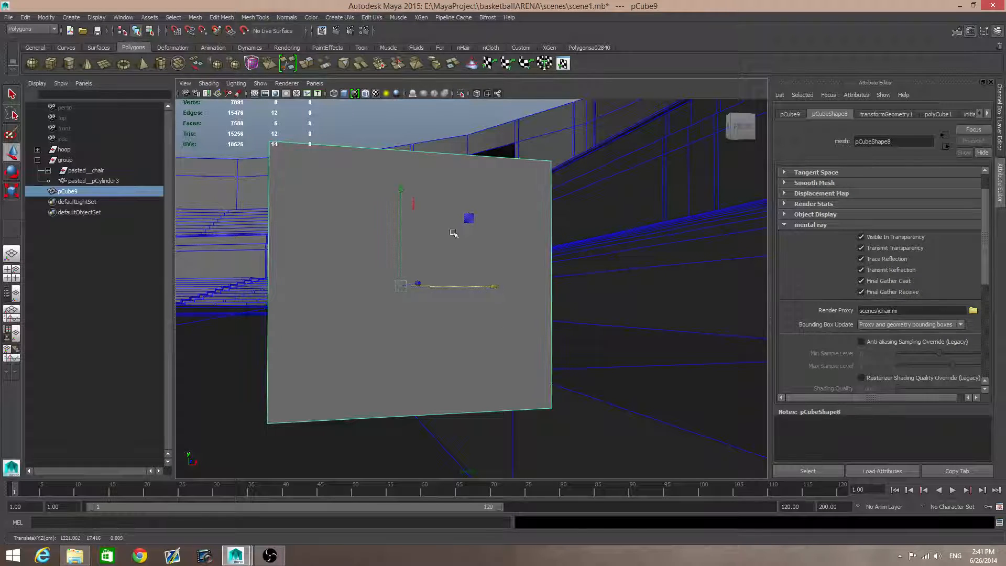
pyautogui.moveTo(402, 189); pyautogui.dragTo(681, 387)
# Step: Render the chair from two different viewing angles to examine how its feet meet the seating step
pyautogui.keyDown('alt'); pyautogui.moveTo(681, 386); pyautogui.dragTo(597, 391, button='right'); pyautogui.keyUp('alt')
pyautogui.keyDown('alt'); pyautogui.moveTo(598, 391); pyautogui.dragTo(596, 414, button='middle'); pyautogui.keyUp('alt')
pyautogui.keyDown('alt'); pyautogui.moveTo(595, 413); pyautogui.dragTo(597, 391); pyautogui.keyUp('alt')
pyautogui.keyDown('alt'); pyautogui.moveTo(597, 391); pyautogui.dragTo(605, 389, button='middle'); pyautogui.keyUp('alt')
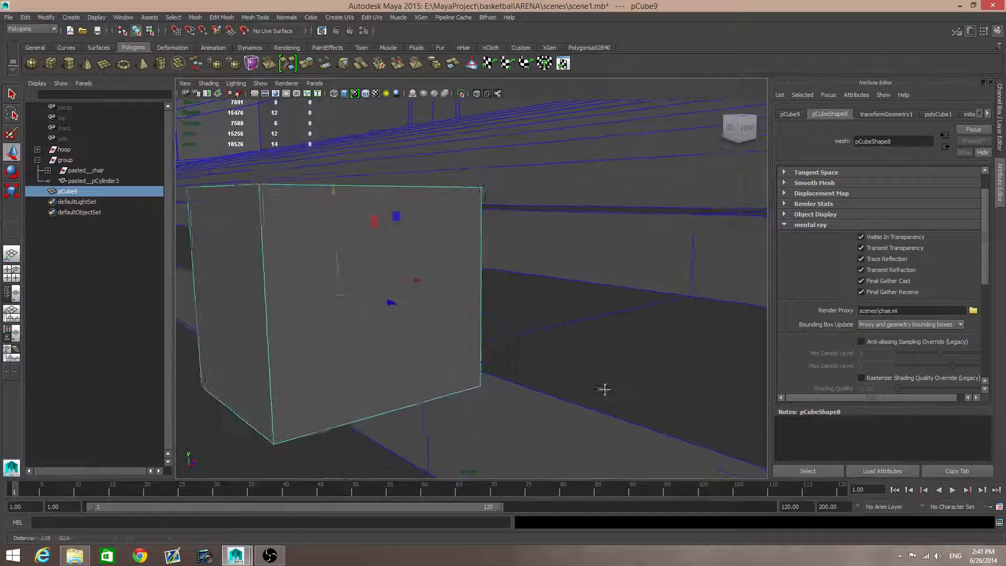
pyautogui.click(336, 30)
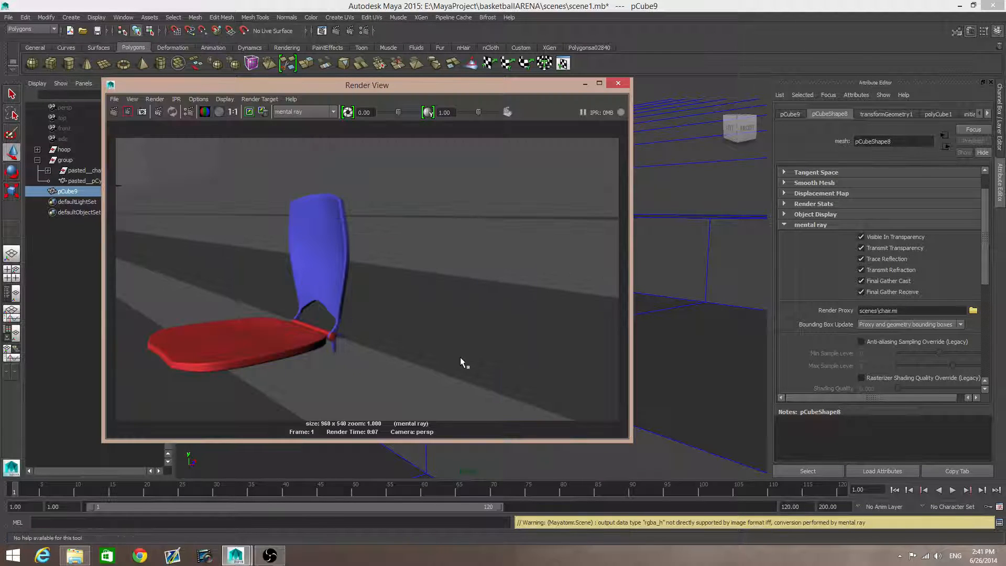
pyautogui.click(619, 84)
pyautogui.keyDown('alt'); pyautogui.moveTo(495, 281); pyautogui.dragTo(461, 293); pyautogui.keyUp('alt')
pyautogui.click(336, 30)
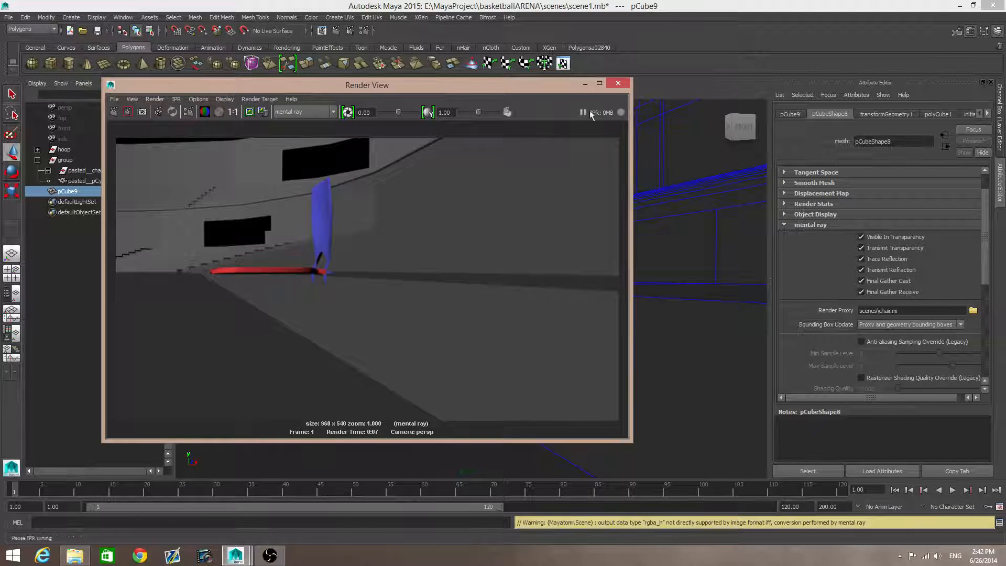
pyautogui.click(617, 83)
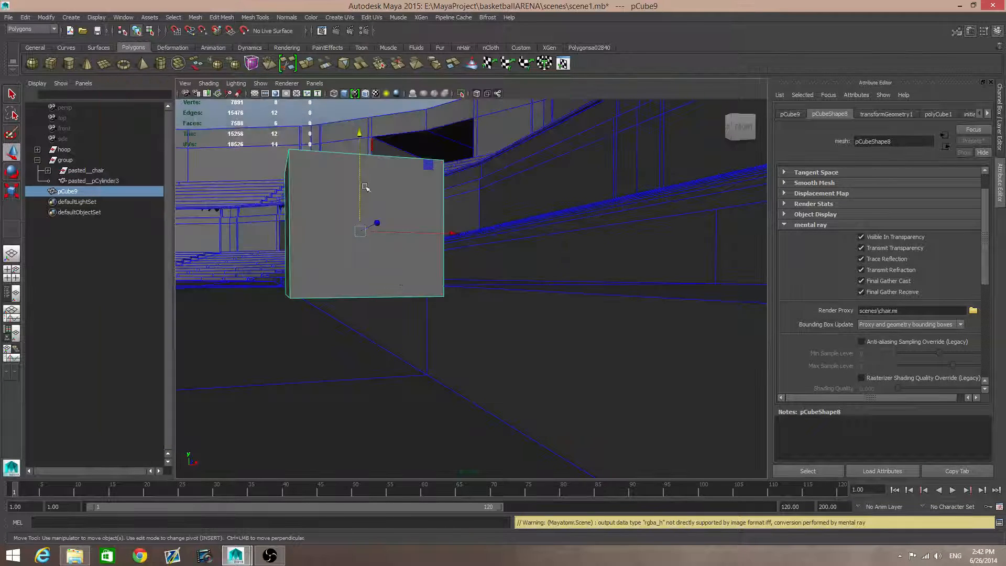
# Step: Lower the proxy cube slightly to about 17.504 in Y and nudge it along X to about 1221.005
pyautogui.moveTo(361, 135); pyautogui.dragTo(361, 137)
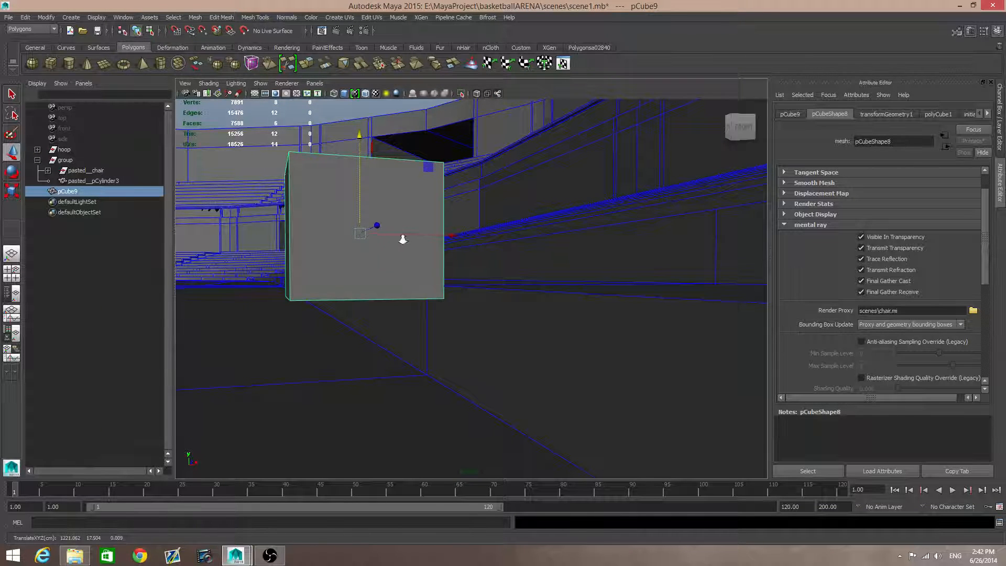
pyautogui.keyDown('alt'); pyautogui.moveTo(403, 239); pyautogui.dragTo(471, 286, button='right'); pyautogui.keyUp('alt')
pyautogui.keyDown('alt'); pyautogui.moveTo(472, 285); pyautogui.dragTo(461, 283); pyautogui.keyUp('alt')
pyautogui.keyDown('alt'); pyautogui.moveTo(461, 283); pyautogui.dragTo(407, 285, button='right'); pyautogui.keyUp('alt')
pyautogui.keyDown('alt'); pyautogui.moveTo(406, 285); pyautogui.dragTo(417, 287, button='middle'); pyautogui.keyUp('alt')
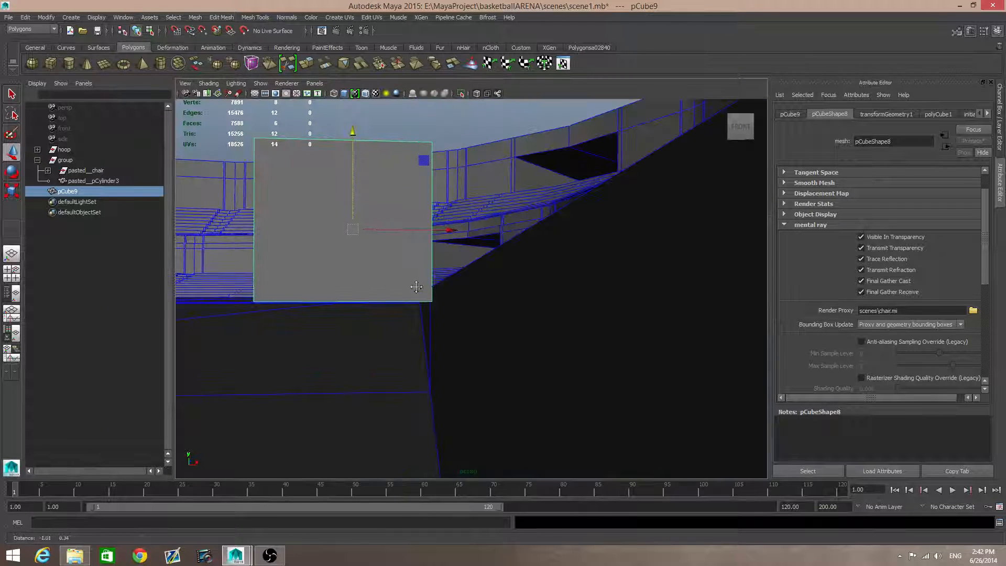
pyautogui.moveTo(451, 228); pyautogui.dragTo(449, 229)
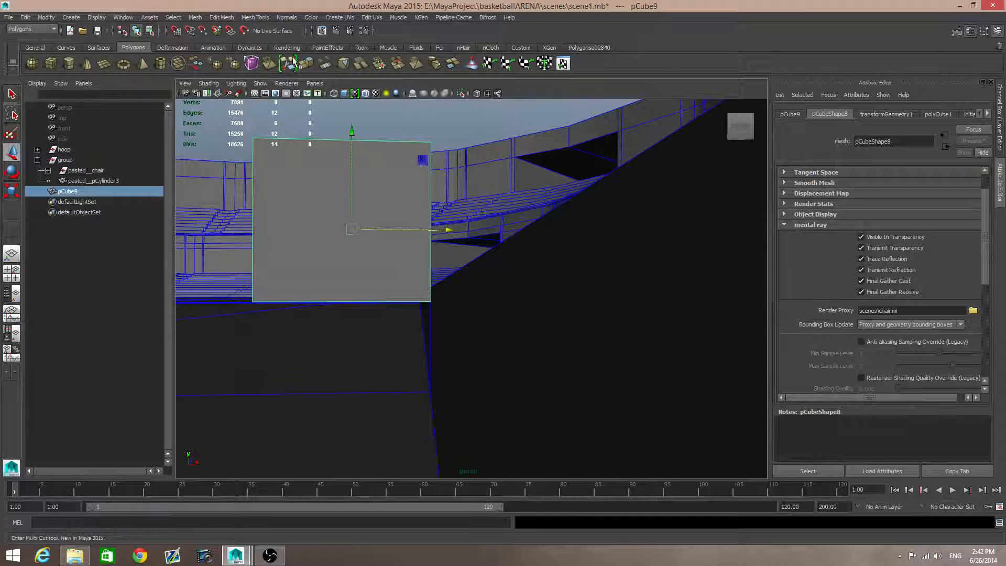
# Step: Render the repositioned chair from the side and from an angled view to check its contact with the step
pyautogui.click(336, 31)
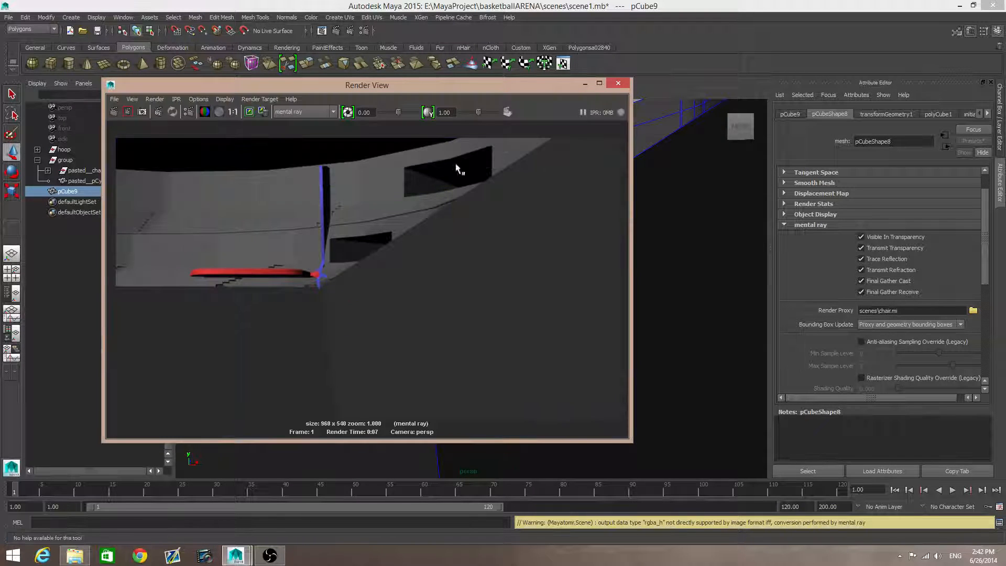
pyautogui.click(619, 84)
pyautogui.keyDown('alt'); pyautogui.moveTo(523, 214); pyautogui.dragTo(519, 285); pyautogui.keyUp('alt')
pyautogui.scroll(-3, 638, 281)
pyautogui.keyDown('alt'); pyautogui.moveTo(638, 281); pyautogui.dragTo(602, 323, button='middle'); pyautogui.keyUp('alt')
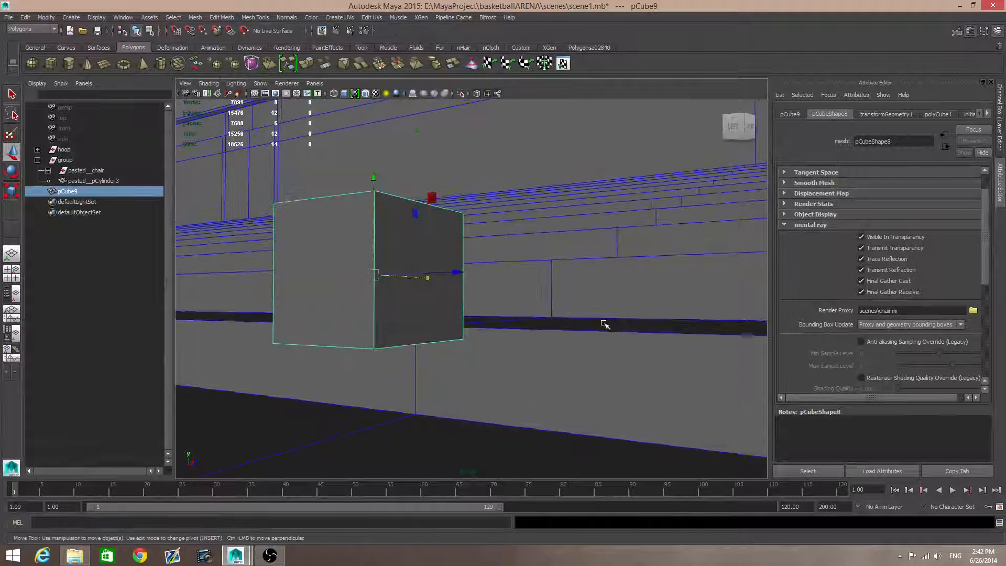
pyautogui.click(336, 31)
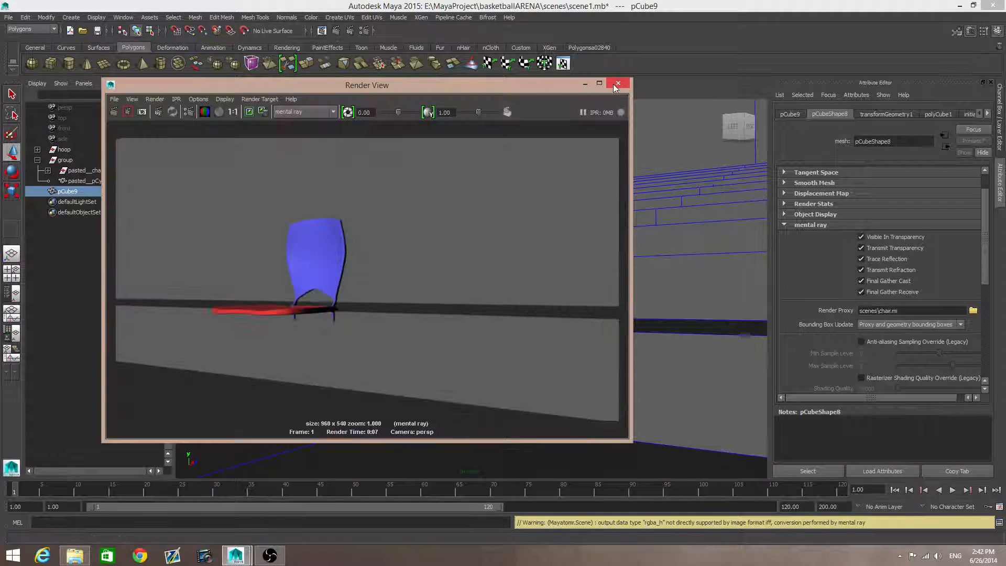
pyautogui.click(615, 87)
# Step: Duplicate the proxy cube and place the copy beside it along Z at about 23.3, leaving a narrow gap between them
pyautogui.keyDown('alt'); pyautogui.moveTo(450, 318); pyautogui.dragTo(497, 321); pyautogui.keyUp('alt')
pyautogui.keyDown('alt'); pyautogui.moveTo(529, 278); pyautogui.dragTo(575, 321); pyautogui.keyUp('alt')
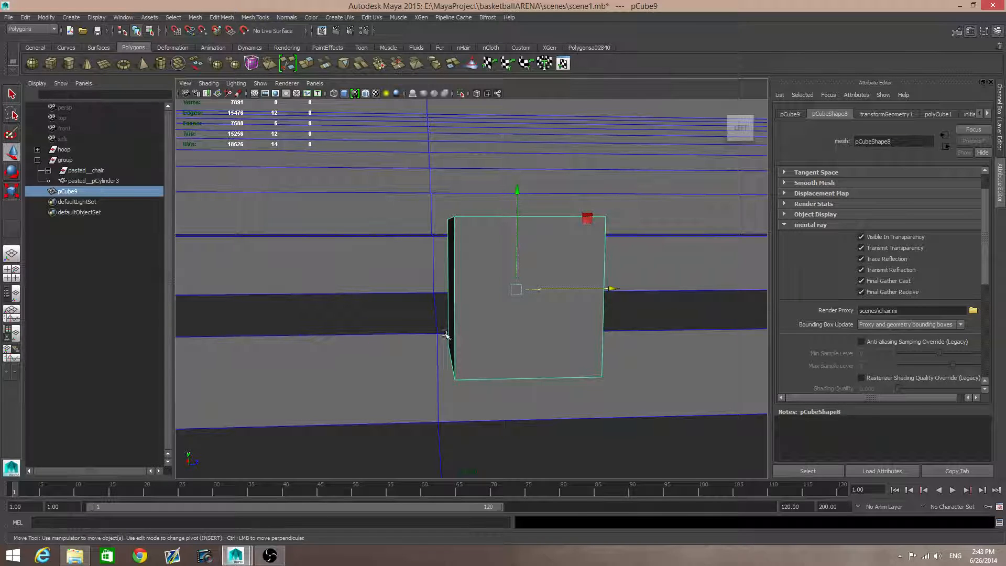
pyautogui.scroll(-6, 428, 358)
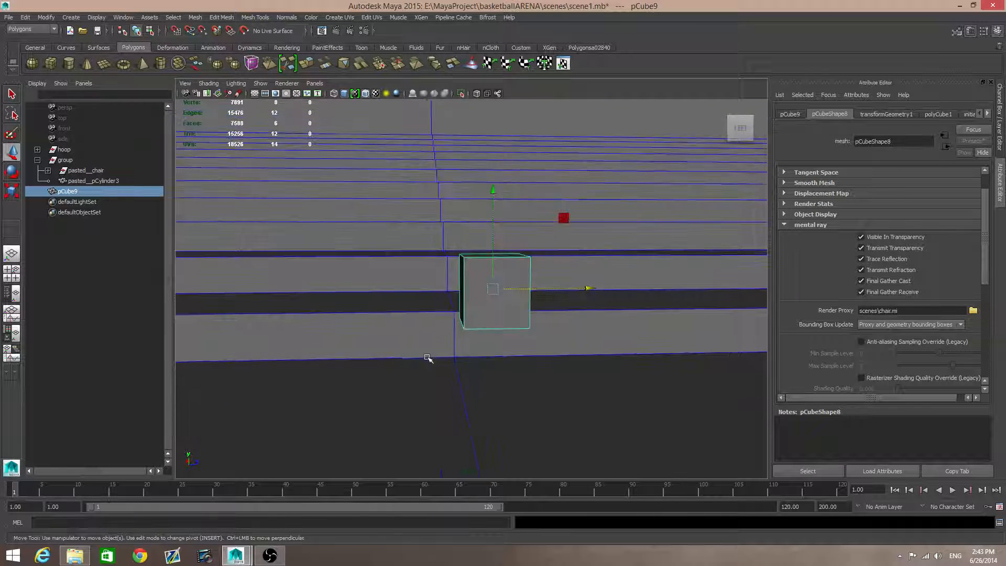
pyautogui.keyDown('alt'); pyautogui.moveTo(421, 327); pyautogui.dragTo(633, 382); pyautogui.keyUp('alt')
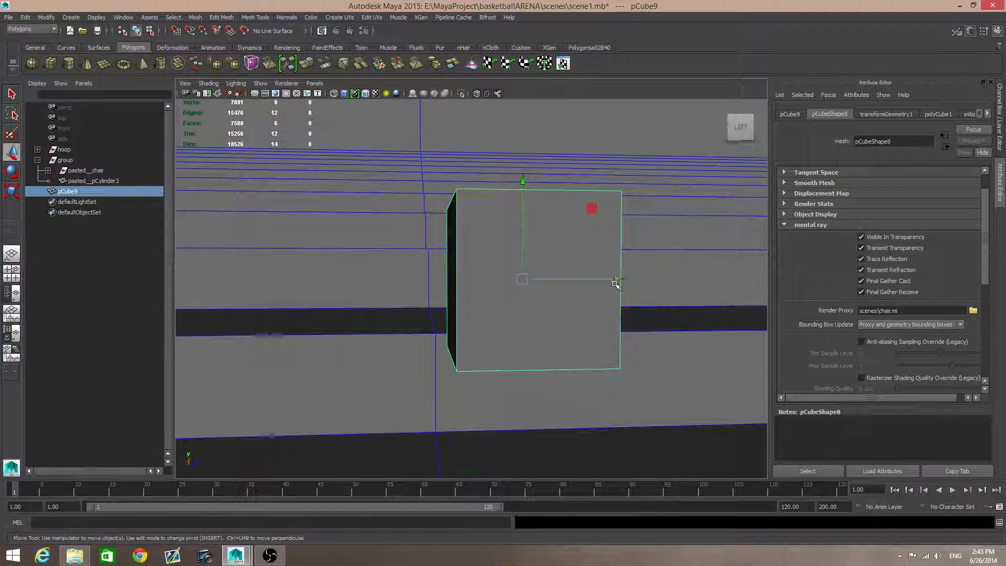
pyautogui.moveTo(617, 278); pyautogui.dragTo(730, 297)
pyautogui.hotkey('ctrl', 'd')
pyautogui.keyDown('alt'); pyautogui.moveTo(731, 296); pyautogui.dragTo(601, 298, button='middle'); pyautogui.keyUp('alt')
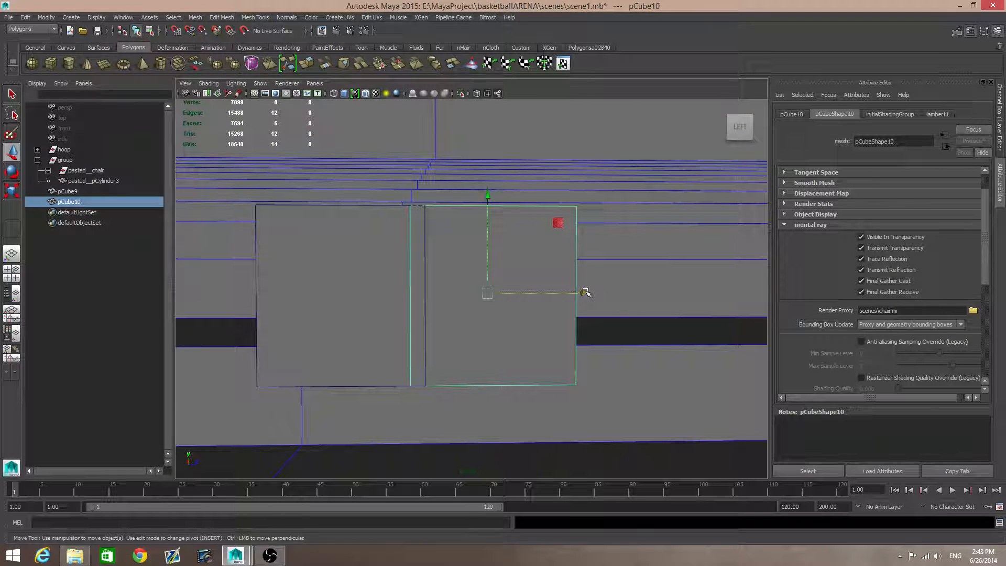
pyautogui.moveTo(585, 292); pyautogui.dragTo(616, 309)
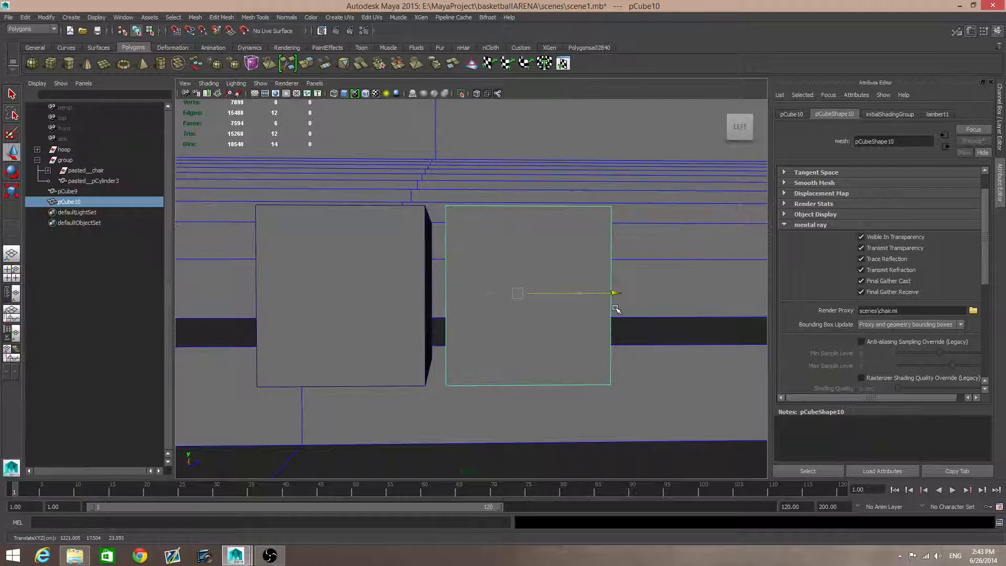
pyautogui.keyDown('alt'); pyautogui.moveTo(395, 333); pyautogui.dragTo(428, 363, button='middle'); pyautogui.keyUp('alt')
pyautogui.moveTo(628, 288); pyautogui.dragTo(627, 286)
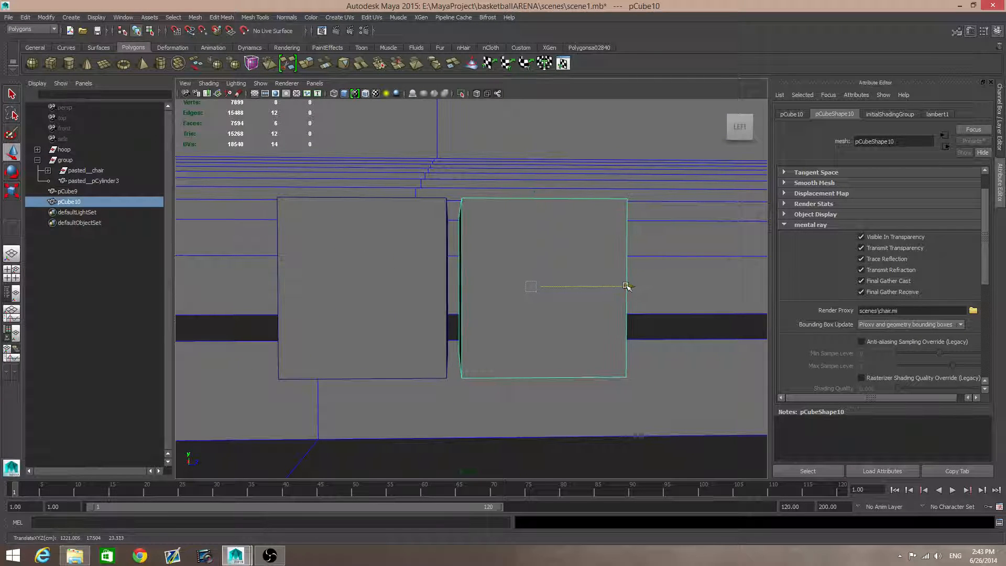
# Step: Repeat the offset duplication of the proxy cube along Z until the row on the lowest seating step reaches the aisle
pyautogui.scroll(-5, 583, 308)
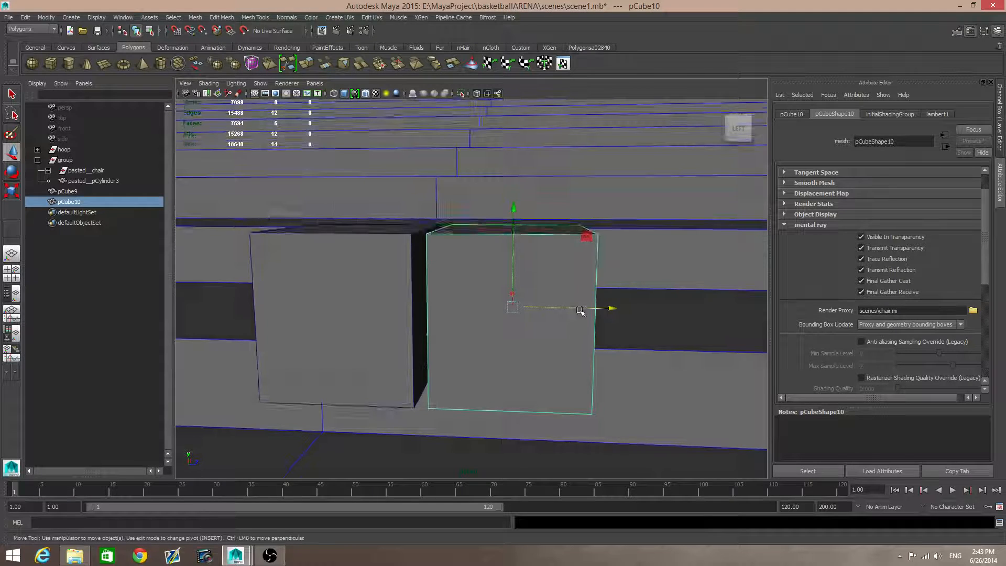
pyautogui.hotkey('shift', 'd')
pyautogui.scroll(-4, 597, 351)
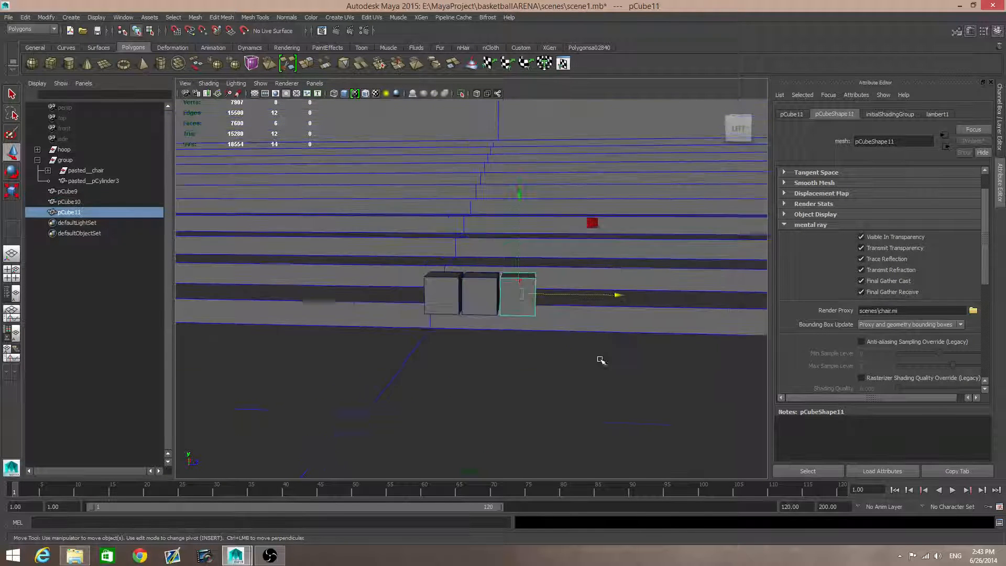
pyautogui.hotkey('shift', 'd')
pyautogui.hotkey('shift', 'd')
pyautogui.hotkey('shift', 'd')
pyautogui.hotkey('shift', 'd')
pyautogui.hotkey('shift', 'd')
pyautogui.hotkey('shift', 'd')
pyautogui.hotkey('shift', 'd')
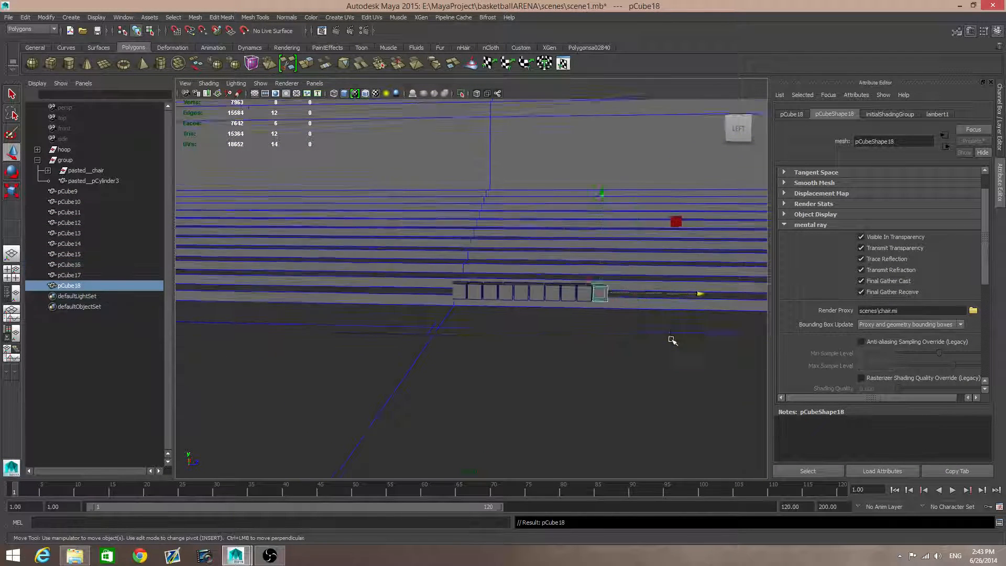
pyautogui.scroll(-4, 670, 341)
pyautogui.keyDown('alt'); pyautogui.moveTo(690, 321); pyautogui.dragTo(597, 298); pyautogui.keyUp('alt')
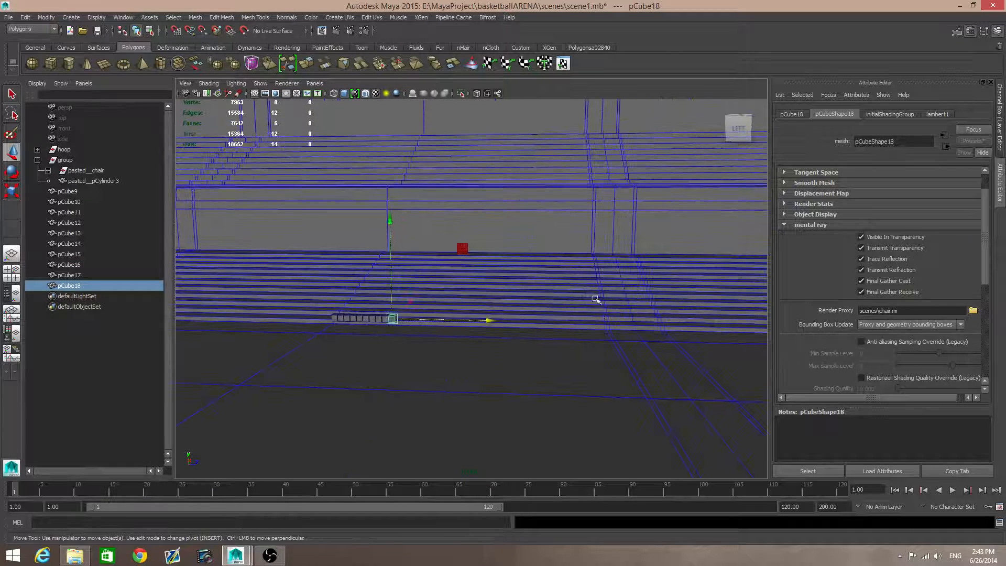
pyautogui.hotkey('shift', 'd')
pyautogui.hotkey('shift', 'd')
pyautogui.hotkey('shift', 'd')
pyautogui.hotkey('shift', 'd')
pyautogui.hotkey('shift', 'd')
pyautogui.hotkey('shift', 'd')
pyautogui.hotkey('shift', 'd')
pyautogui.hotkey('shift', 'd')
pyautogui.hotkey('shift', 'd')
pyautogui.hotkey('shift', 'd')
pyautogui.hotkey('shift', 'd')
pyautogui.hotkey('shift', 'd')
pyautogui.hotkey('shift', 'd')
pyautogui.hotkey('shift', 'd')
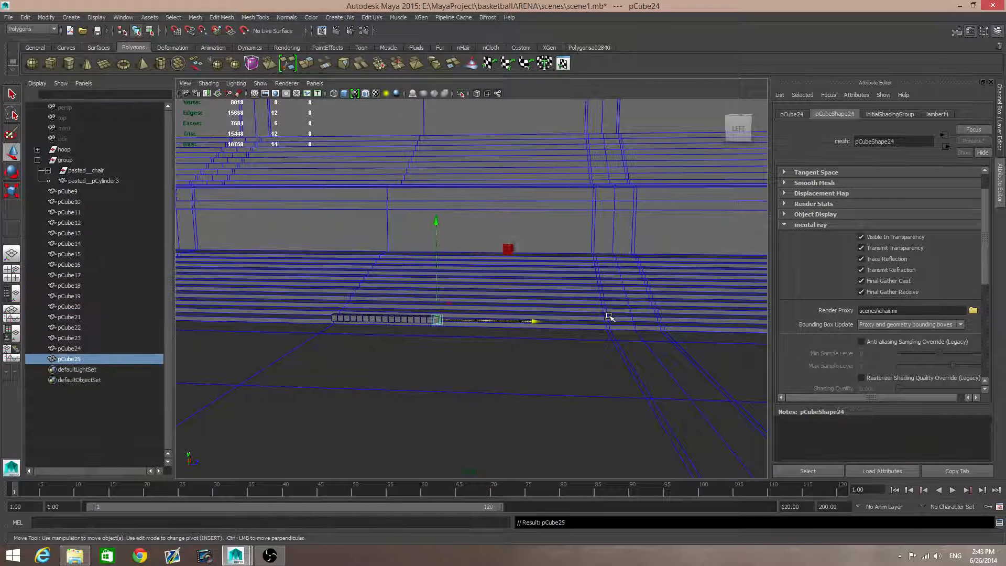
pyautogui.hotkey('shift', 'd')
pyautogui.hotkey('shift', 'd')
pyautogui.hotkey('shift', 'd')
pyautogui.hotkey('shift', 'd')
pyautogui.hotkey('shift', 'd')
pyautogui.hotkey('shift', 'd')
pyautogui.hotkey('shift', 'd')
pyautogui.hotkey('shift', 'd')
pyautogui.hotkey('shift', 'd')
pyautogui.hotkey('shift', 'd')
pyautogui.hotkey('shift', 'd')
pyautogui.hotkey('shift', 'd')
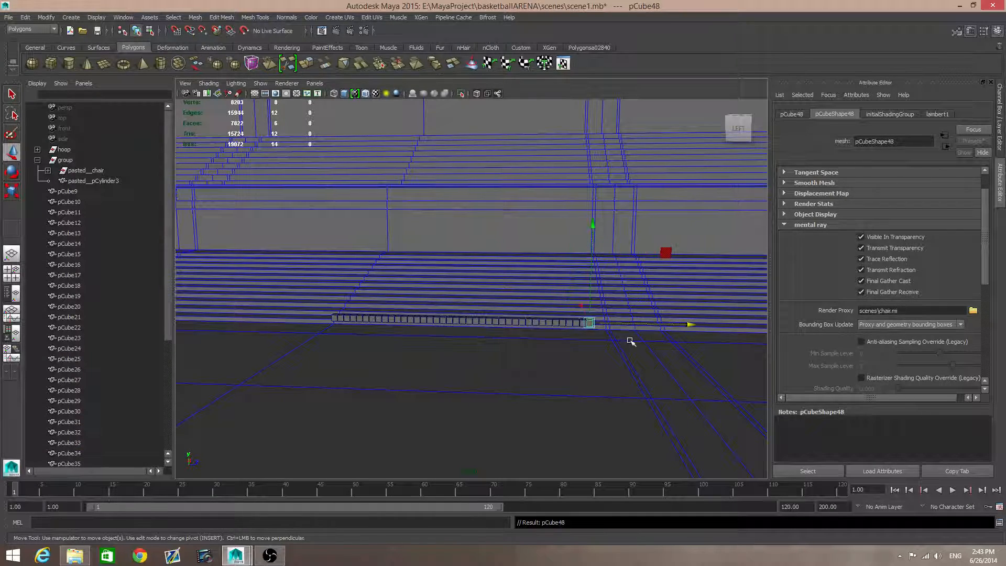
pyautogui.keyDown('alt'); pyautogui.moveTo(629, 341); pyautogui.dragTo(582, 350); pyautogui.keyUp('alt')
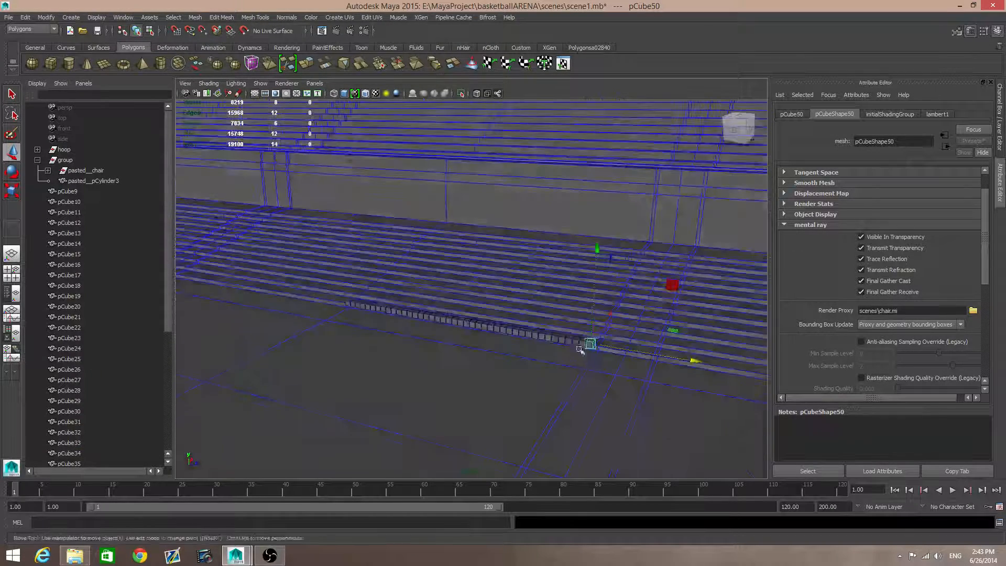
# Step: Duplicate the entire row of proxy cubes and move the copy along X onto the second seating step
pyautogui.keyDown('alt'); pyautogui.moveTo(581, 350); pyautogui.dragTo(662, 384, button='right'); pyautogui.keyUp('alt')
pyautogui.keyDown('alt'); pyautogui.moveTo(661, 385); pyautogui.dragTo(516, 361, button='middle'); pyautogui.keyUp('alt')
pyautogui.keyDown('alt'); pyautogui.moveTo(517, 361); pyautogui.dragTo(575, 397, button='right'); pyautogui.keyUp('alt')
pyautogui.keyDown('alt'); pyautogui.moveTo(577, 398); pyautogui.dragTo(453, 430); pyautogui.keyUp('alt')
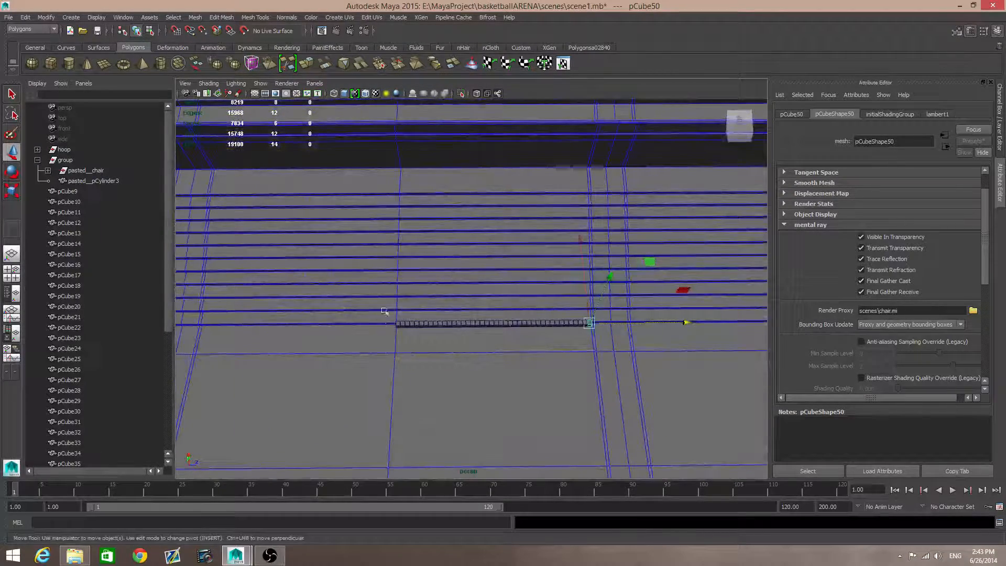
pyautogui.hotkey('ctrl', 'shift', 'a')
pyautogui.keyDown('shift'); pyautogui.click(601, 404); pyautogui.keyUp('shift')
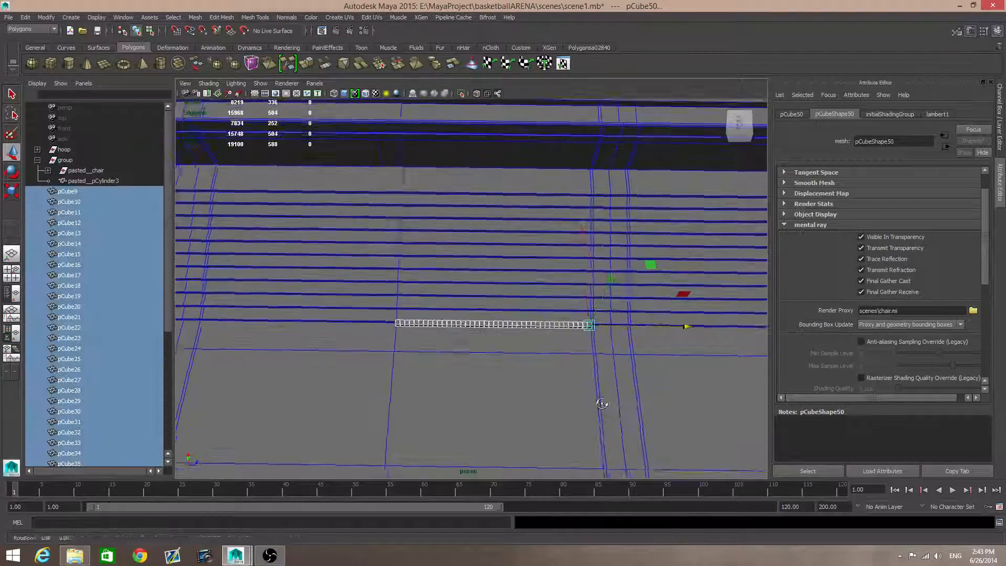
pyautogui.keyDown('alt'); pyautogui.moveTo(601, 404); pyautogui.dragTo(498, 362); pyautogui.keyUp('alt')
pyautogui.keyDown('alt'); pyautogui.moveTo(499, 361); pyautogui.dragTo(620, 411, button='right'); pyautogui.keyUp('alt')
pyautogui.keyDown('alt'); pyautogui.moveTo(546, 261); pyautogui.dragTo(508, 206, button='middle'); pyautogui.keyUp('alt')
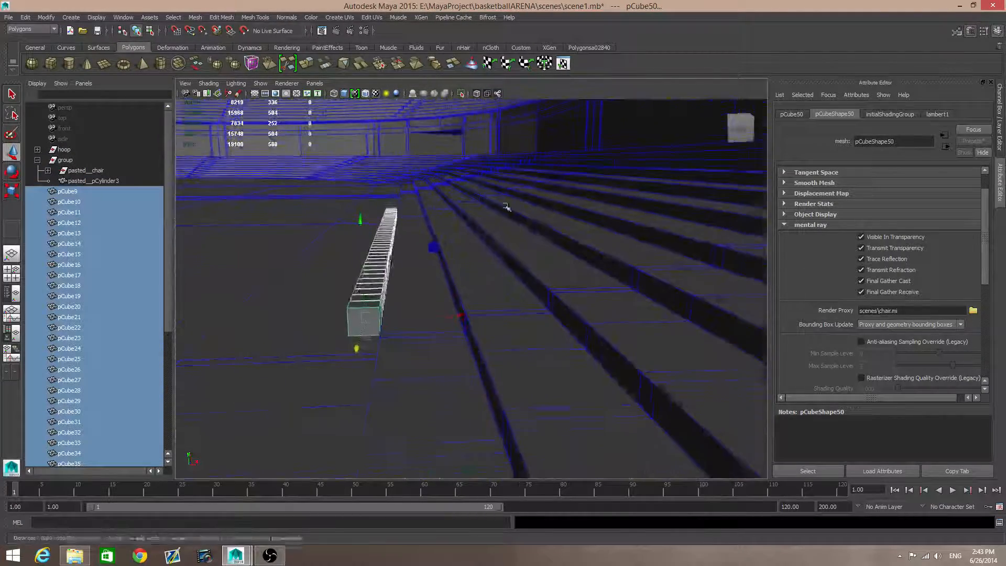
pyautogui.keyDown('alt'); pyautogui.moveTo(356, 292); pyautogui.dragTo(438, 306, button='right'); pyautogui.keyUp('alt')
pyautogui.keyDown('alt'); pyautogui.moveTo(438, 306); pyautogui.dragTo(481, 299, button='middle'); pyautogui.keyUp('alt')
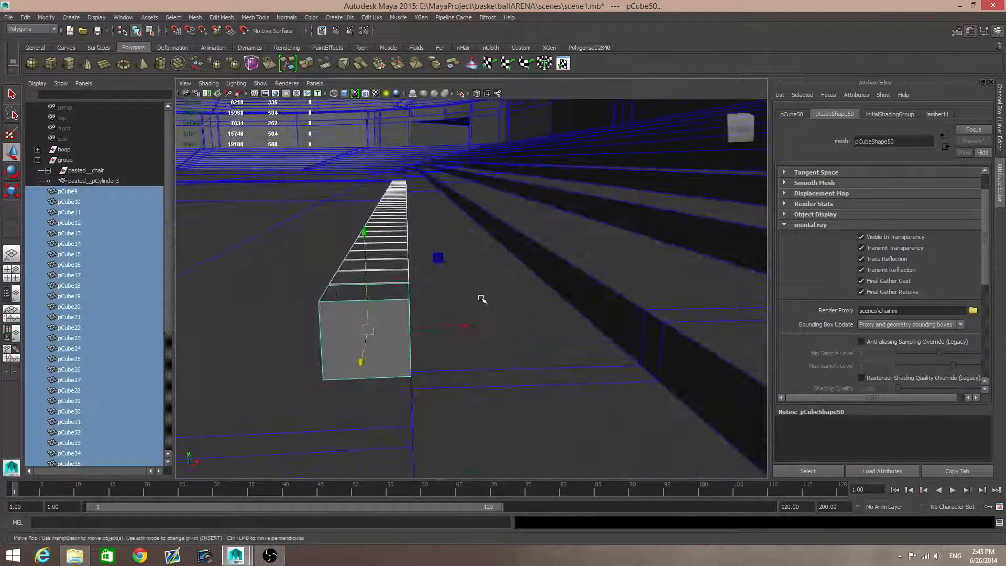
pyautogui.hotkey('ctrl', 'd')
pyautogui.moveTo(465, 326); pyautogui.dragTo(676, 332)
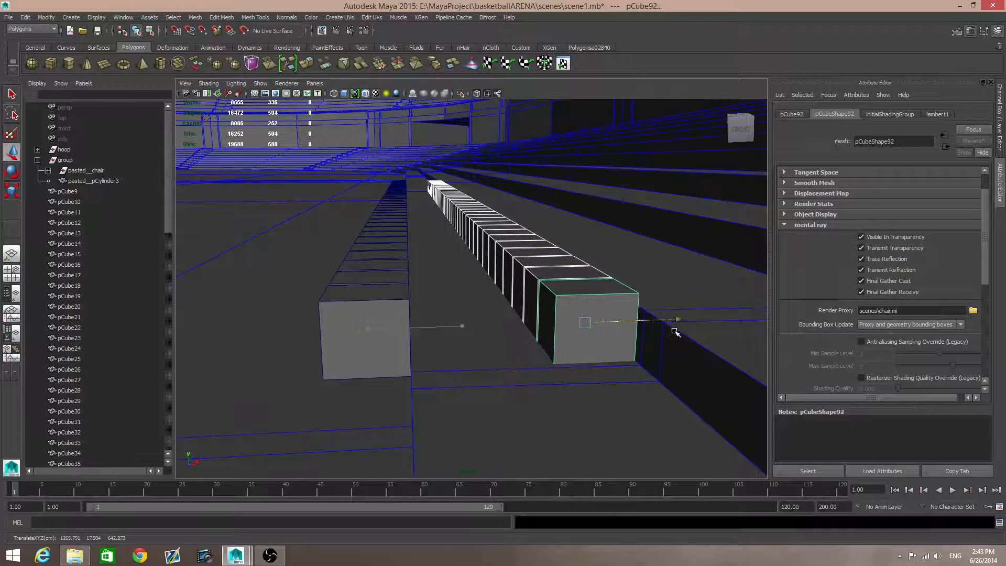
pyautogui.press('space')
pyautogui.click(650, 352)
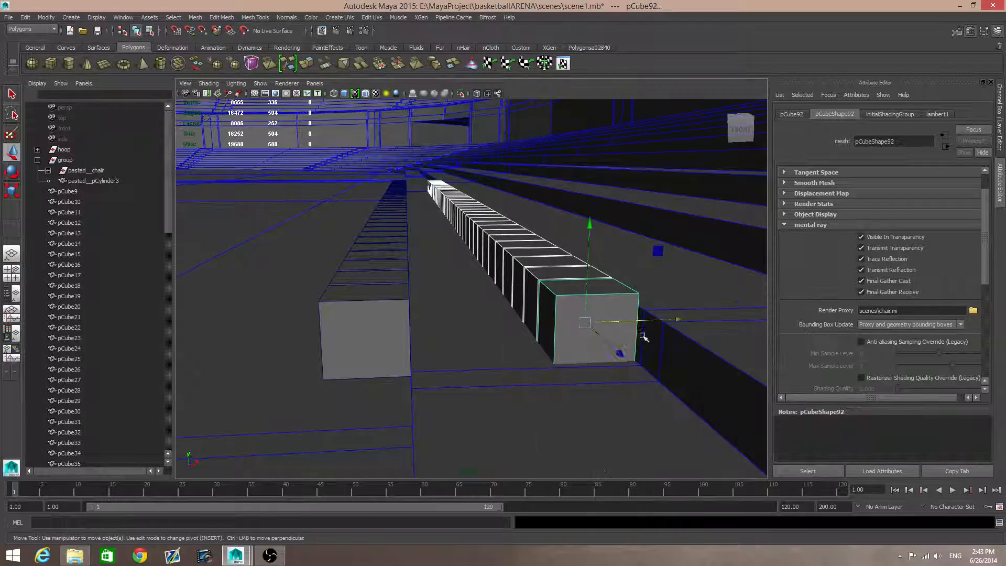
# Step: Raise the duplicated row along Y so its cubes rest on the second seating step
pyautogui.keyDown('alt'); pyautogui.moveTo(595, 356); pyautogui.dragTo(586, 343); pyautogui.keyUp('alt')
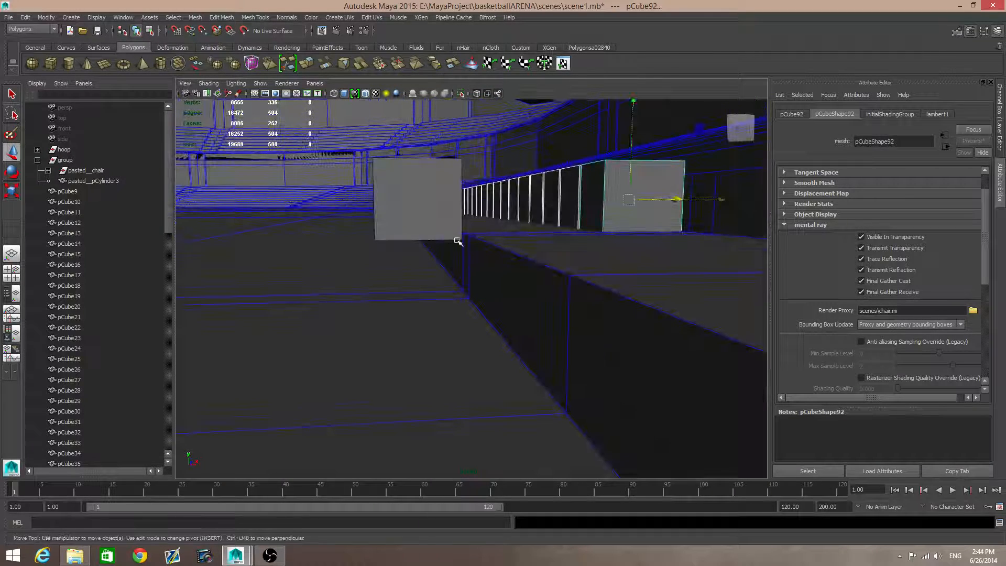
pyautogui.keyDown('alt'); pyautogui.moveTo(503, 234); pyautogui.dragTo(417, 90); pyautogui.keyUp('alt')
pyautogui.keyDown('alt'); pyautogui.moveTo(530, 218); pyautogui.dragTo(423, 222, button='right'); pyautogui.keyUp('alt')
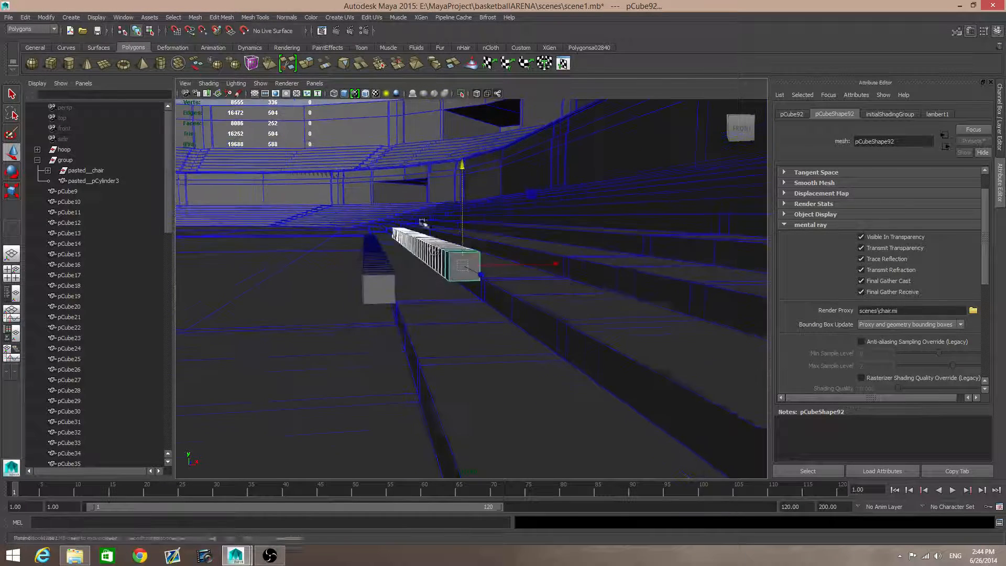
pyautogui.keyDown('alt'); pyautogui.moveTo(445, 231); pyautogui.dragTo(429, 251); pyautogui.keyUp('alt')
pyautogui.keyDown('alt'); pyautogui.moveTo(430, 251); pyautogui.dragTo(471, 285, button='right'); pyautogui.keyUp('alt')
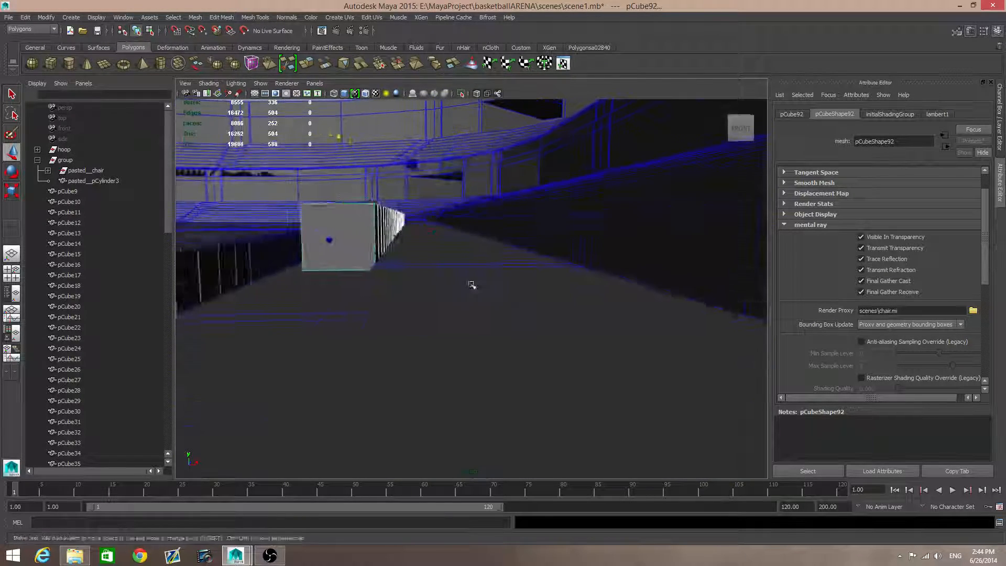
pyautogui.keyDown('alt'); pyautogui.moveTo(472, 285); pyautogui.dragTo(494, 292, button='middle'); pyautogui.keyUp('alt')
pyautogui.keyDown('alt'); pyautogui.moveTo(495, 292); pyautogui.dragTo(512, 313); pyautogui.keyUp('alt')
pyautogui.scroll(-3, 507, 312)
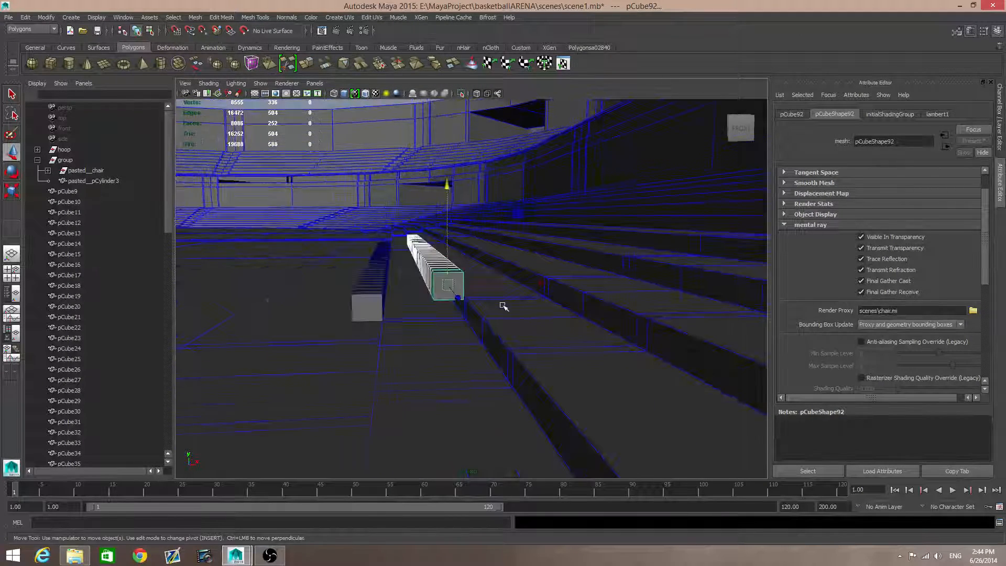
# Step: Repeat the offset duplication of the row up the stand until the top step of the lower tier has chairs
pyautogui.hotkey('shift', 'd')
pyautogui.hotkey('shift', 'd')
pyautogui.hotkey('shift', 'd')
pyautogui.hotkey('shift', 'd')
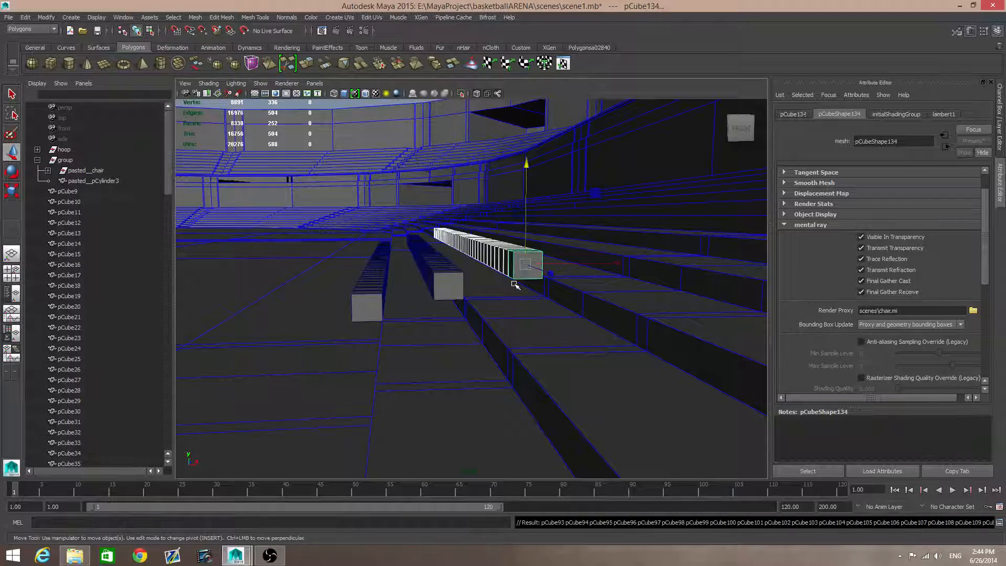
pyautogui.keyDown('alt'); pyautogui.moveTo(645, 255); pyautogui.dragTo(478, 317); pyautogui.keyUp('alt')
pyautogui.hotkey('shift', 'd')
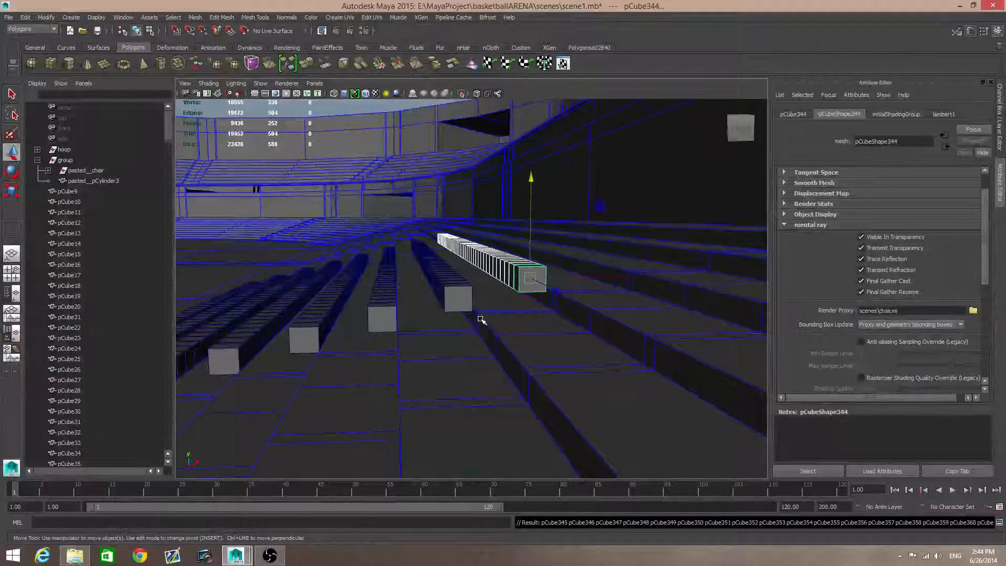
pyautogui.keyDown('alt'); pyautogui.moveTo(543, 325); pyautogui.dragTo(486, 359); pyautogui.keyUp('alt')
pyautogui.hotkey('shift', 'd')
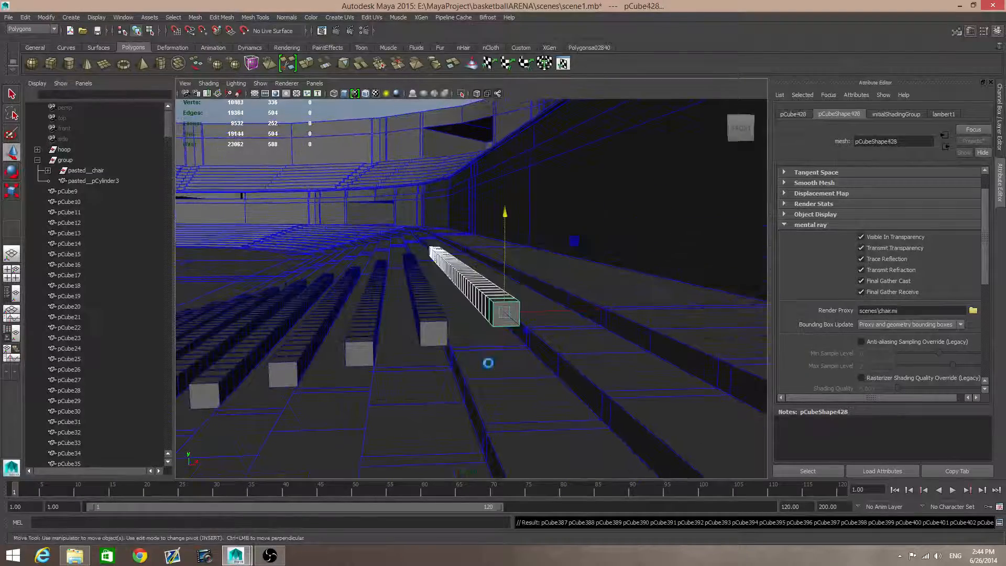
pyautogui.keyDown('alt'); pyautogui.moveTo(530, 369); pyautogui.dragTo(501, 337, button='right'); pyautogui.keyUp('alt')
pyautogui.keyDown('alt'); pyautogui.moveTo(501, 337); pyautogui.dragTo(606, 362); pyautogui.keyUp('alt')
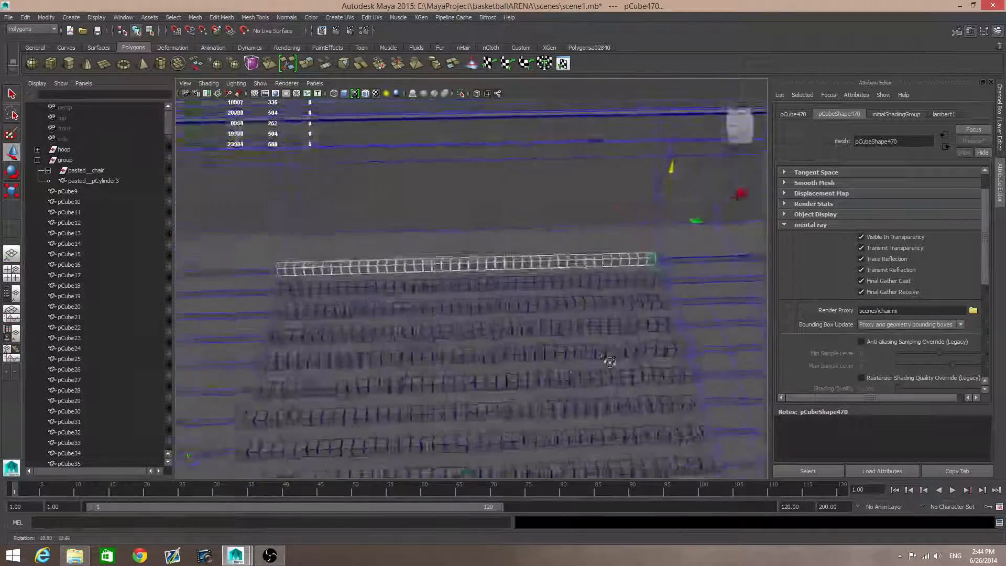
pyautogui.keyDown('alt'); pyautogui.moveTo(607, 362); pyautogui.dragTo(358, 375, button='right'); pyautogui.keyUp('alt')
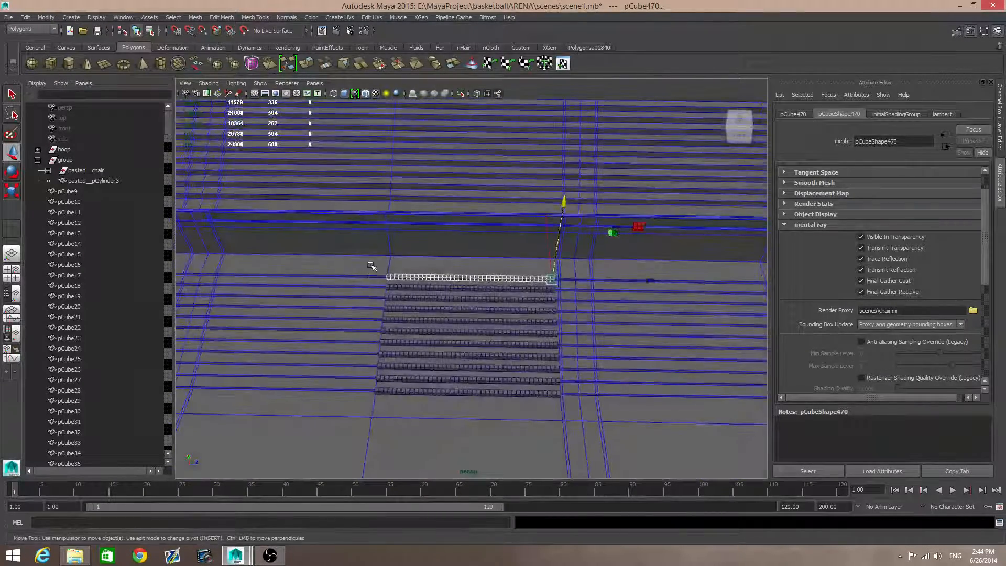
# Step: Duplicate all the chair rows as one block and move the copy along Z to the other side of the section's centre line
pyautogui.moveTo(533, 420); pyautogui.dragTo(576, 415)
pyautogui.keyDown('shift'); pyautogui.moveTo(600, 351); pyautogui.dragTo(578, 335); pyautogui.keyUp('shift')
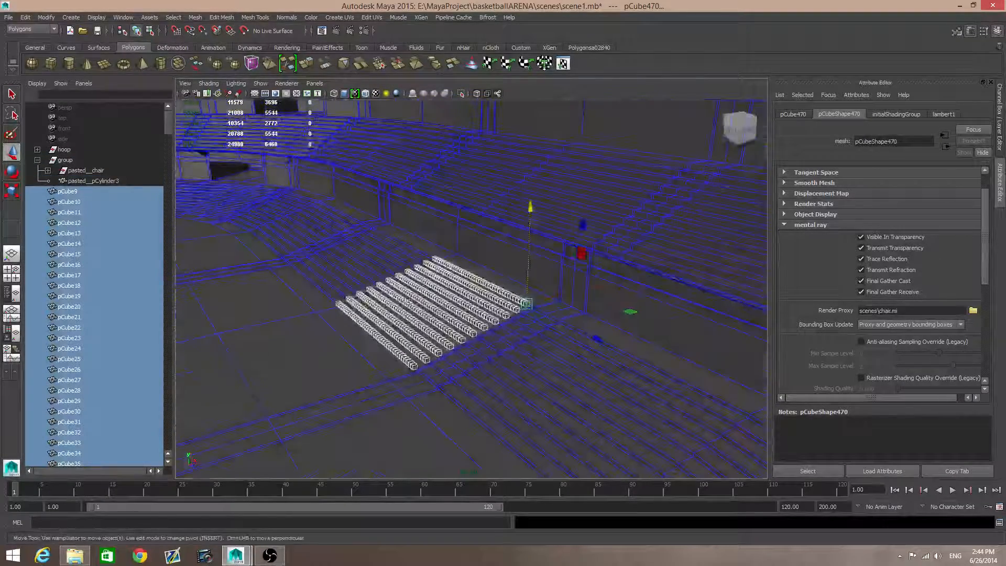
pyautogui.keyDown('alt'); pyautogui.moveTo(404, 315); pyautogui.dragTo(416, 340, button='middle'); pyautogui.keyUp('alt')
pyautogui.keyDown('alt'); pyautogui.moveTo(416, 340); pyautogui.dragTo(510, 420); pyautogui.keyUp('alt')
pyautogui.keyDown('alt'); pyautogui.moveTo(508, 239); pyautogui.dragTo(464, 349); pyautogui.keyUp('alt')
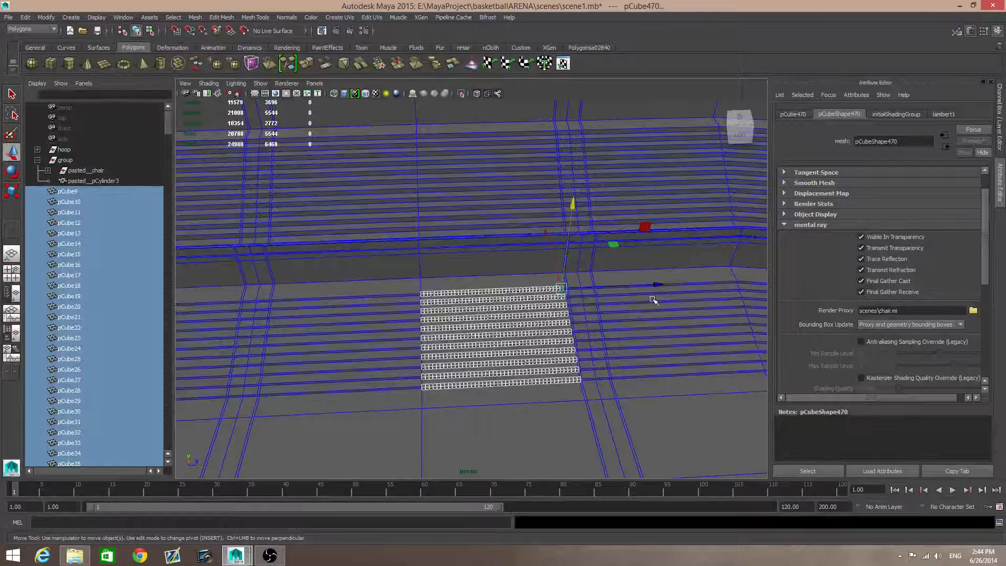
pyautogui.hotkey('ctrl', 'd')
pyautogui.moveTo(657, 285); pyautogui.dragTo(660, 284)
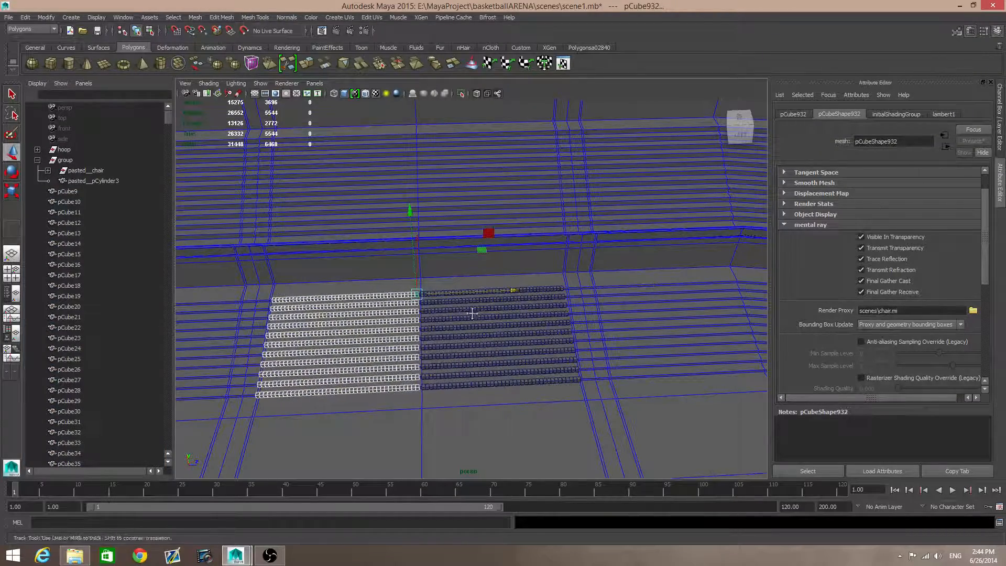
# Step: Nudge the copied block along Z to close the gap between it and the original block at the centre line
pyautogui.scroll(6, 472, 313)
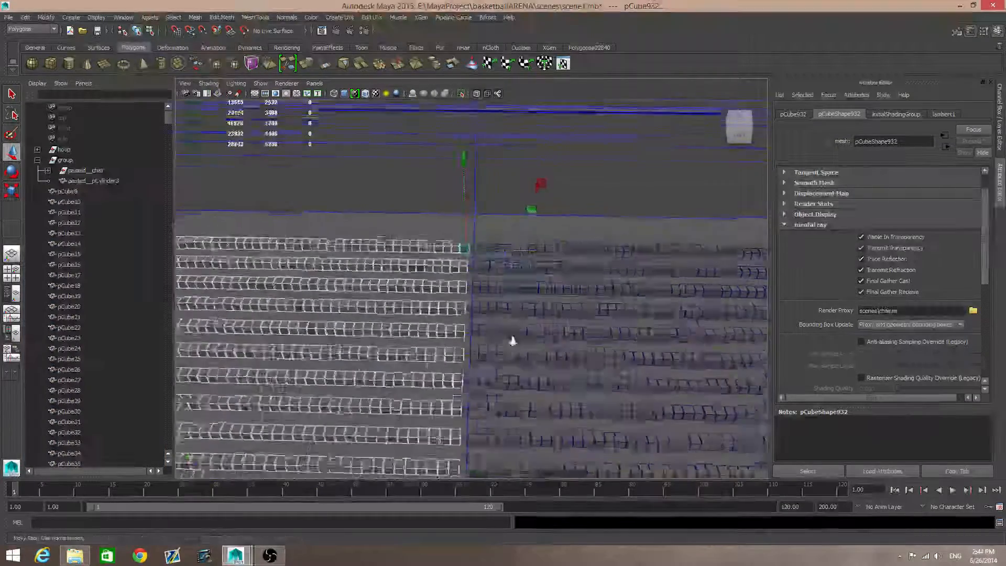
pyautogui.keyDown('alt'); pyautogui.moveTo(513, 341); pyautogui.dragTo(603, 340, button='right'); pyautogui.keyUp('alt')
pyautogui.keyDown('alt'); pyautogui.moveTo(532, 267); pyautogui.dragTo(533, 342, button='middle'); pyautogui.keyUp('alt')
pyautogui.keyDown('alt'); pyautogui.moveTo(535, 343); pyautogui.dragTo(533, 340); pyautogui.keyUp('alt')
pyautogui.keyDown('alt'); pyautogui.moveTo(533, 341); pyautogui.dragTo(685, 355, button='right'); pyautogui.keyUp('alt')
pyautogui.moveTo(551, 290); pyautogui.dragTo(584, 302)
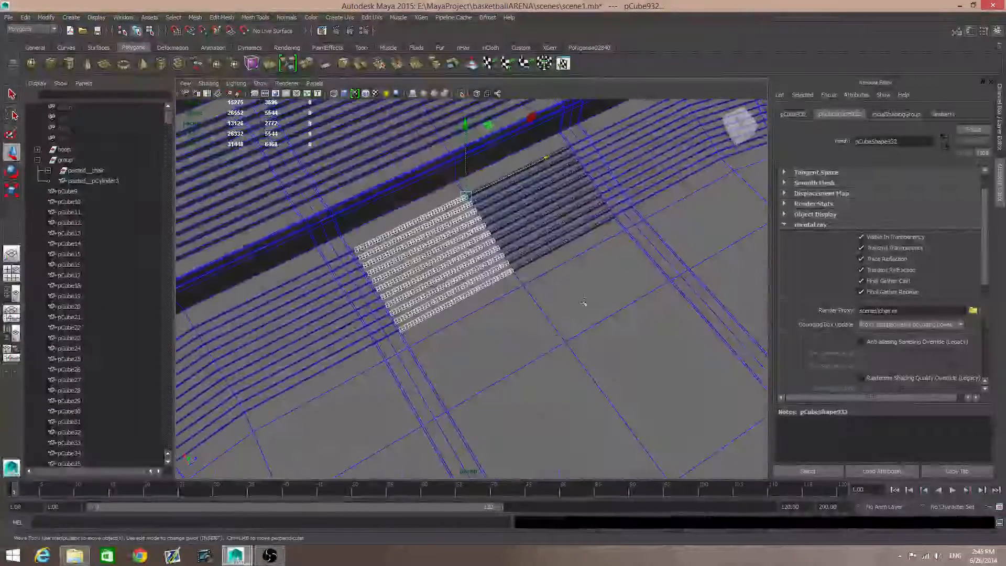
# Step: Examine the two chair blocks, the seam between them, and the surrounding curved seating and hoop from several angles
pyautogui.keyDown('alt'); pyautogui.moveTo(583, 303); pyautogui.dragTo(317, 355, button='middle'); pyautogui.keyUp('alt')
pyautogui.keyDown('alt'); pyautogui.moveTo(506, 343); pyautogui.dragTo(537, 332); pyautogui.keyUp('alt')
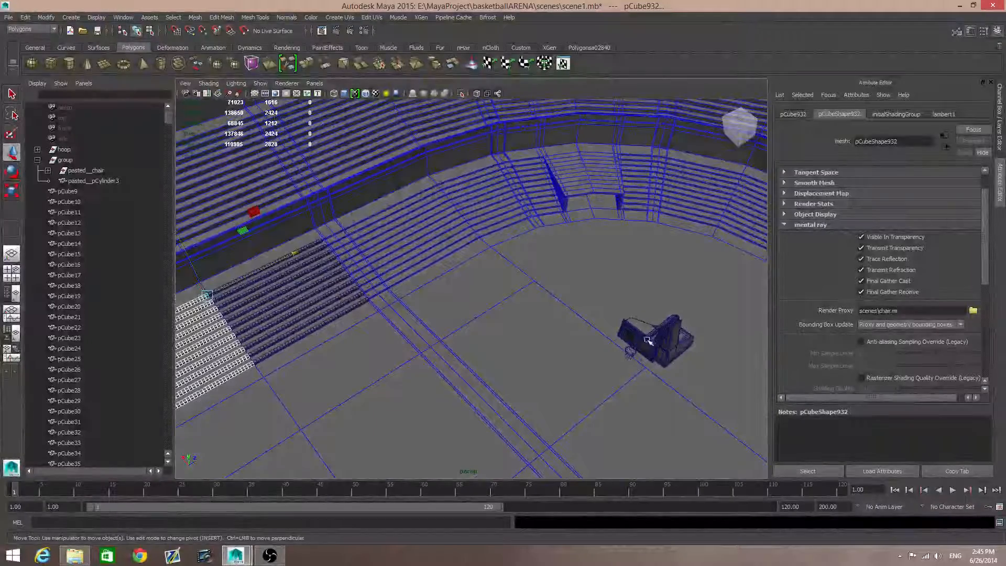
pyautogui.keyDown('alt'); pyautogui.moveTo(649, 340); pyautogui.dragTo(672, 334); pyautogui.keyUp('alt')
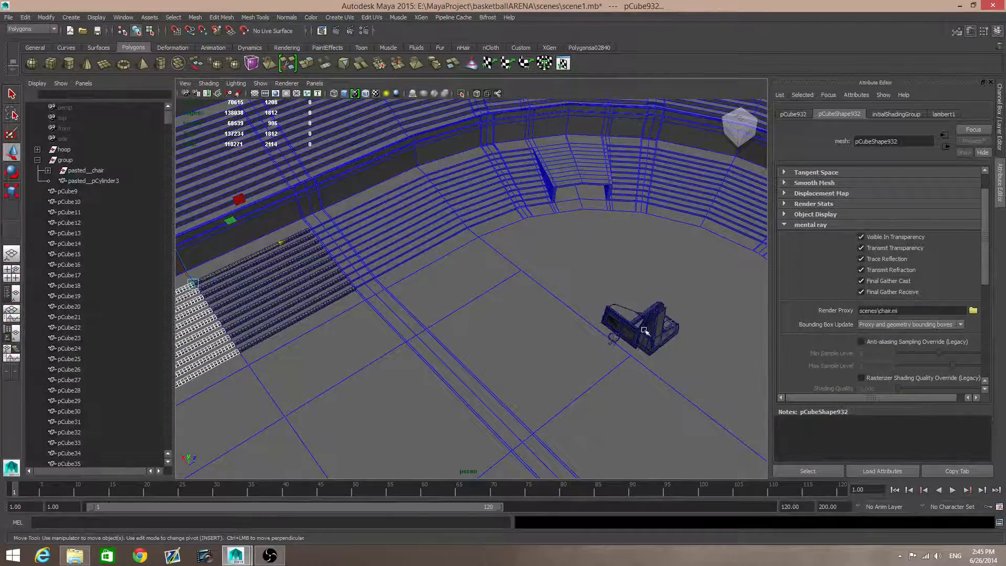
pyautogui.keyDown('alt'); pyautogui.moveTo(353, 341); pyautogui.dragTo(596, 326); pyautogui.keyUp('alt')
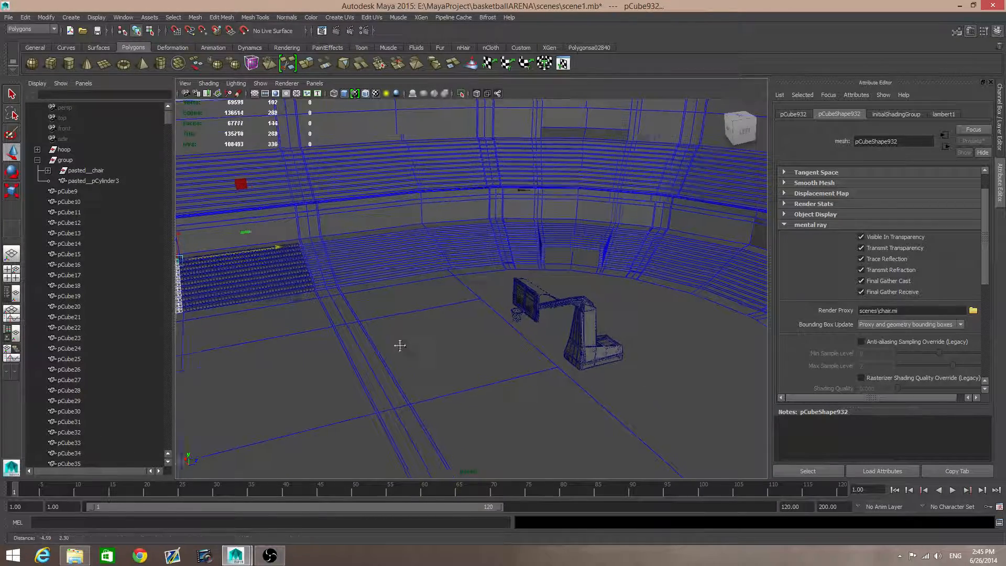
pyautogui.keyDown('alt'); pyautogui.moveTo(400, 344); pyautogui.dragTo(613, 399); pyautogui.keyUp('alt')
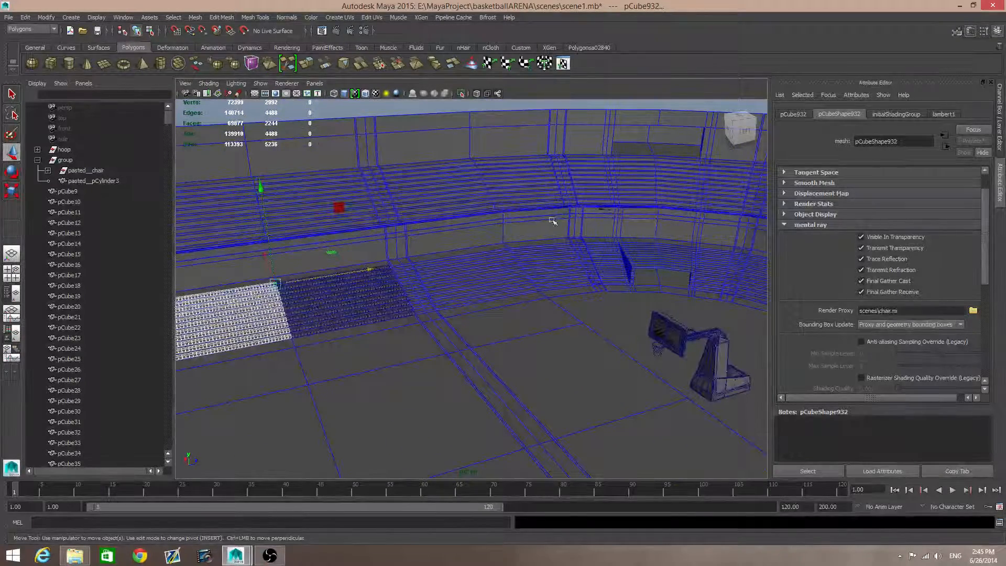
pyautogui.keyDown('alt'); pyautogui.moveTo(602, 300); pyautogui.dragTo(576, 312); pyautogui.keyUp('alt')
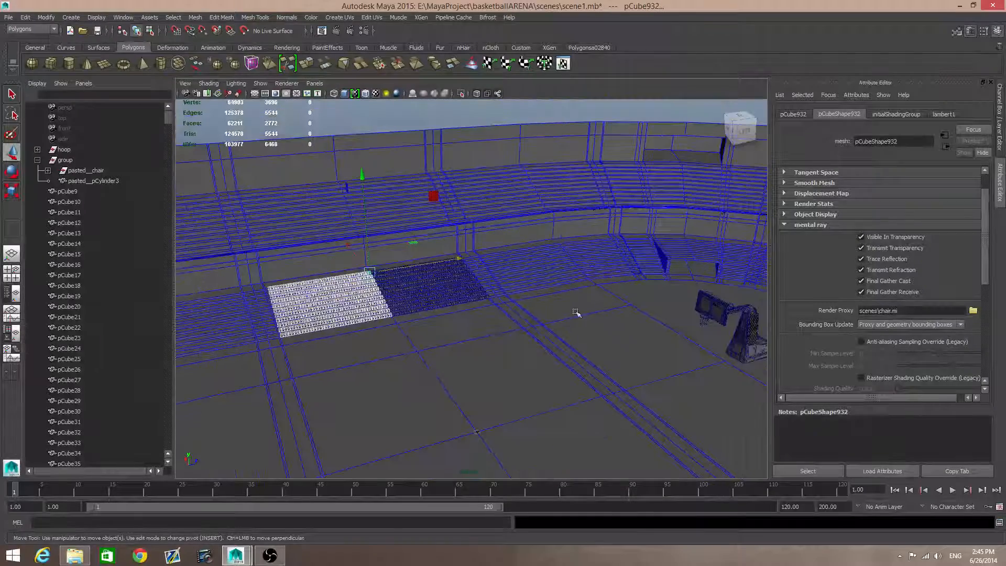
pyautogui.keyDown('alt'); pyautogui.moveTo(512, 318); pyautogui.dragTo(474, 330); pyautogui.keyUp('alt')
pyautogui.keyDown('alt'); pyautogui.moveTo(474, 331); pyautogui.dragTo(581, 373, button='right'); pyautogui.keyUp('alt')
pyautogui.keyDown('alt'); pyautogui.moveTo(534, 319); pyautogui.dragTo(572, 341, button='middle'); pyautogui.keyUp('alt')
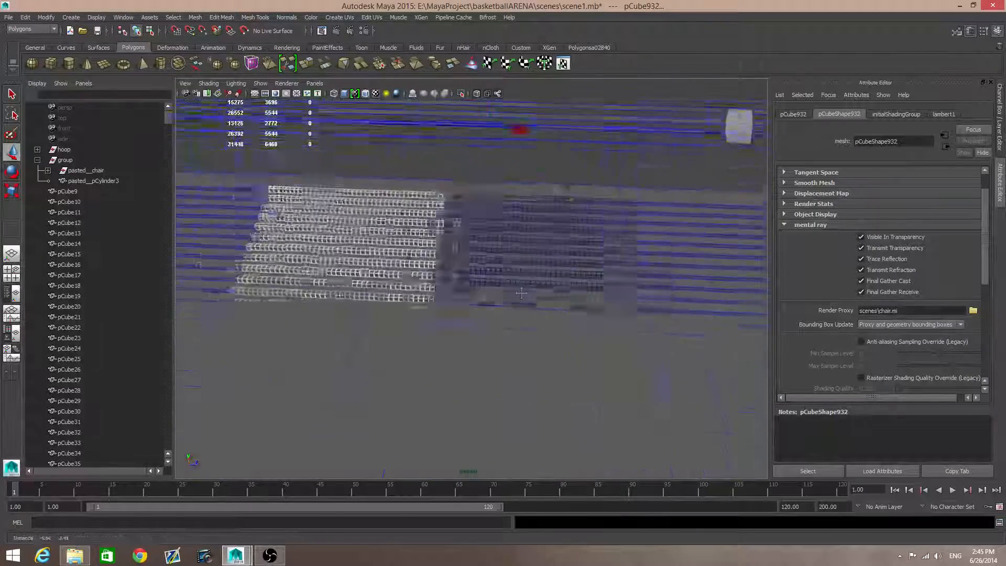
pyautogui.keyDown('alt'); pyautogui.moveTo(524, 314); pyautogui.dragTo(577, 339, button='right'); pyautogui.keyUp('alt')
pyautogui.keyDown('alt'); pyautogui.moveTo(532, 245); pyautogui.dragTo(595, 280, button='right'); pyautogui.keyUp('alt')
pyautogui.keyDown('alt'); pyautogui.moveTo(596, 281); pyautogui.dragTo(523, 413, button='middle'); pyautogui.keyUp('alt')
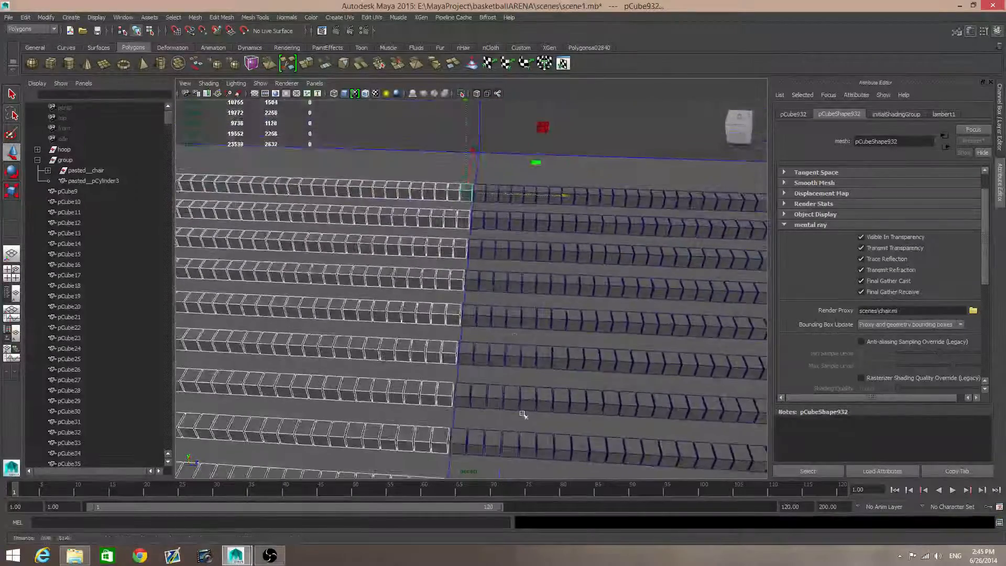
pyautogui.press('f')
pyautogui.keyDown('alt'); pyautogui.moveTo(595, 297); pyautogui.dragTo(231, 313, button='middle'); pyautogui.keyUp('alt')
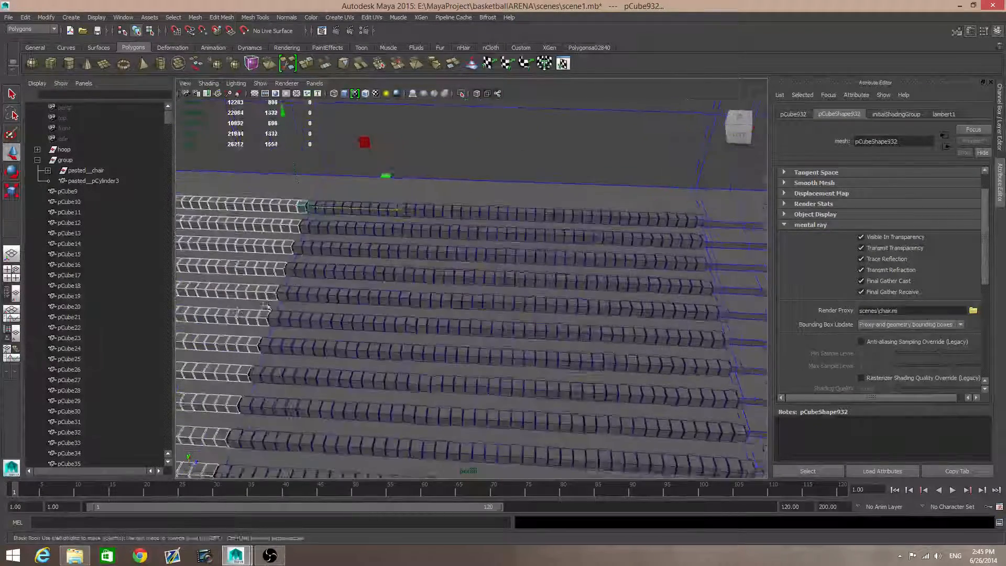
# Step: Fine-tune the copied chair block along Z so its end cubes meet the section's centre line beside the original block
pyautogui.scroll(3, 559, 275)
pyautogui.keyDown('alt'); pyautogui.moveTo(419, 267); pyautogui.dragTo(592, 277, button='middle'); pyautogui.keyUp('alt')
pyautogui.scroll(9, 519, 299)
pyautogui.keyDown('alt'); pyautogui.moveTo(517, 306); pyautogui.dragTo(683, 344, button='middle'); pyautogui.keyUp('alt')
pyautogui.scroll(-4, 599, 238)
pyautogui.keyDown('alt'); pyautogui.moveTo(556, 242); pyautogui.dragTo(565, 287, button='middle'); pyautogui.keyUp('alt')
pyautogui.scroll(-3, 545, 273)
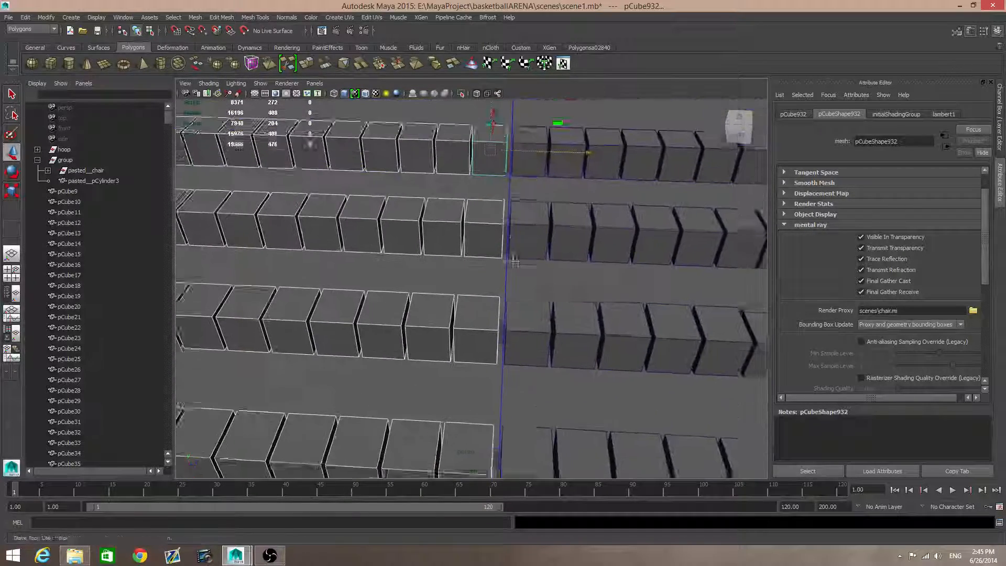
pyautogui.keyDown('alt'); pyautogui.moveTo(519, 241); pyautogui.dragTo(520, 255, button='middle'); pyautogui.keyUp('alt')
pyautogui.moveTo(589, 166); pyautogui.dragTo(590, 166, button='middle')
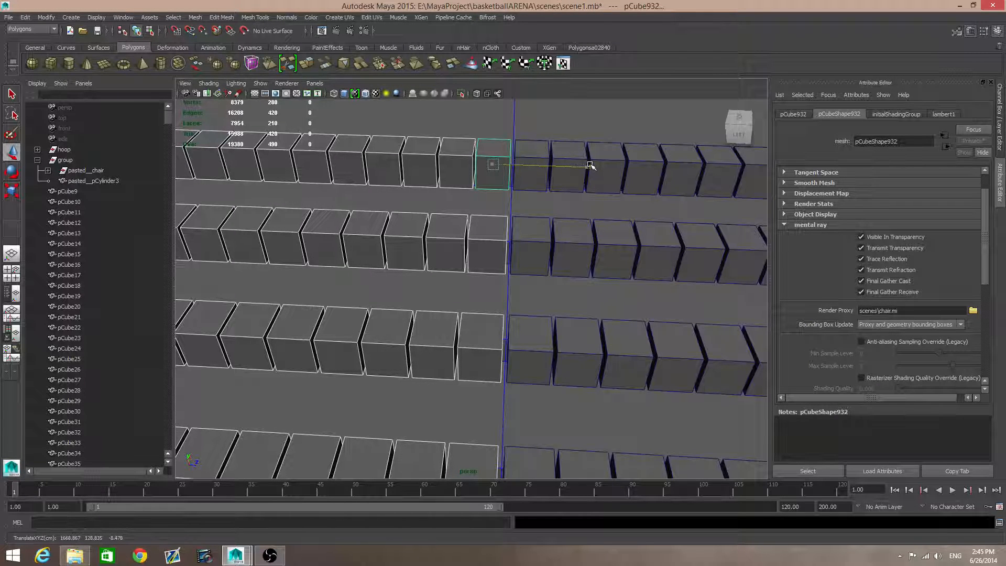
pyautogui.moveTo(591, 165); pyautogui.dragTo(592, 164, button='middle')
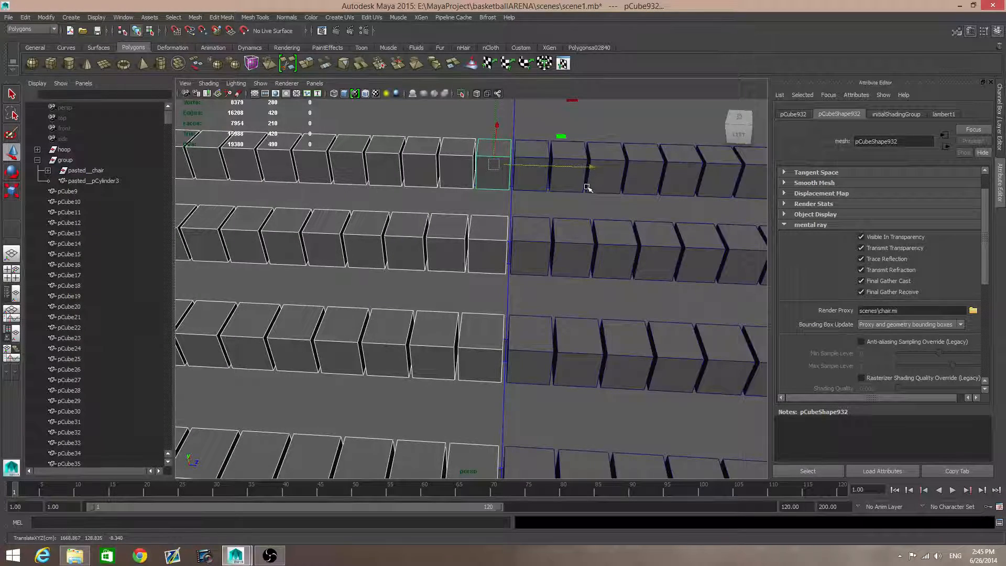
# Step: Select both chair blocks without the arena geometry, duplicate them, and move the copy along X onto the arena floor
pyautogui.scroll(-12, 582, 202)
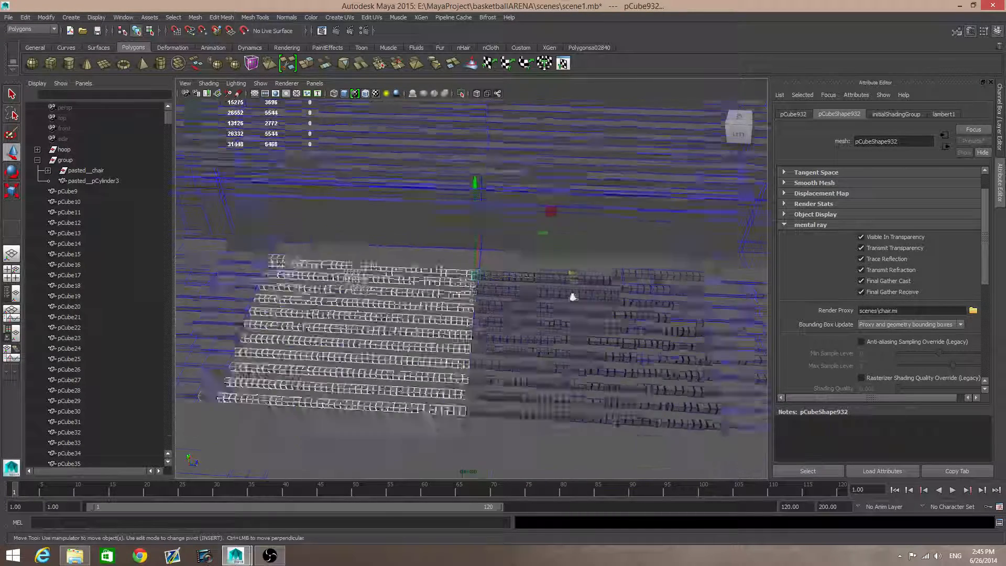
pyautogui.keyDown('alt'); pyautogui.moveTo(575, 327); pyautogui.dragTo(458, 348); pyautogui.keyUp('alt')
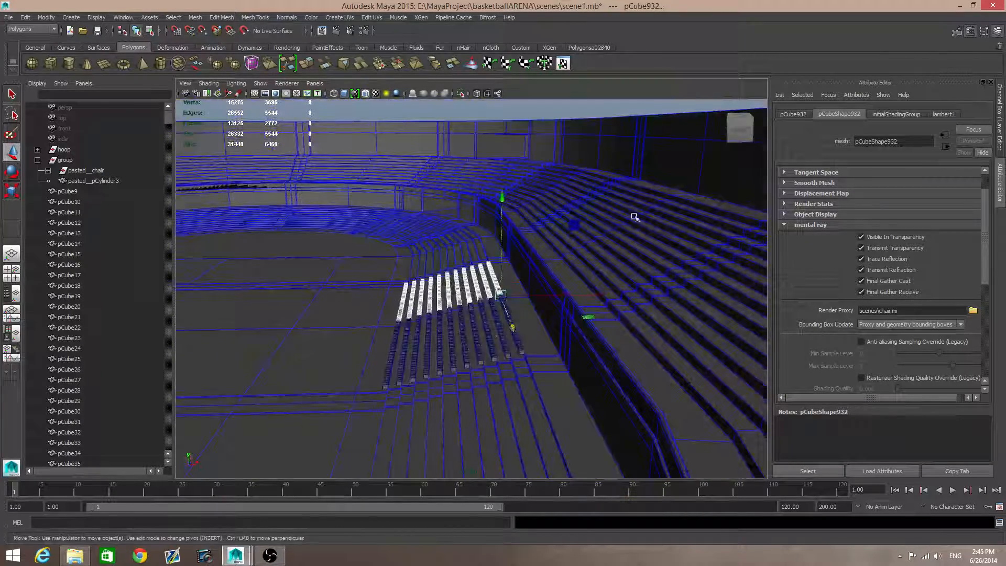
pyautogui.keyDown('alt'); pyautogui.moveTo(530, 312); pyautogui.dragTo(401, 171); pyautogui.keyUp('alt')
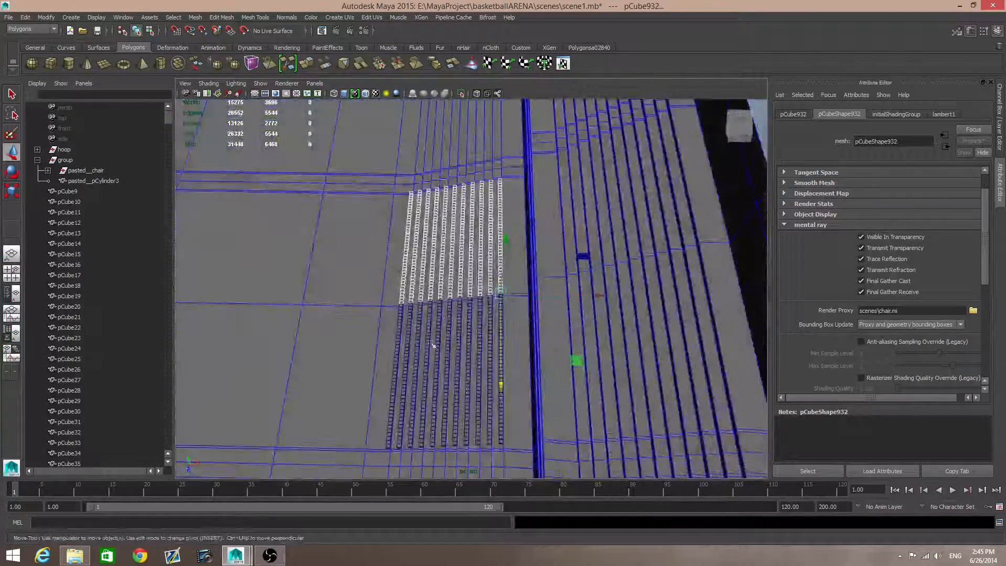
pyautogui.press('Up')
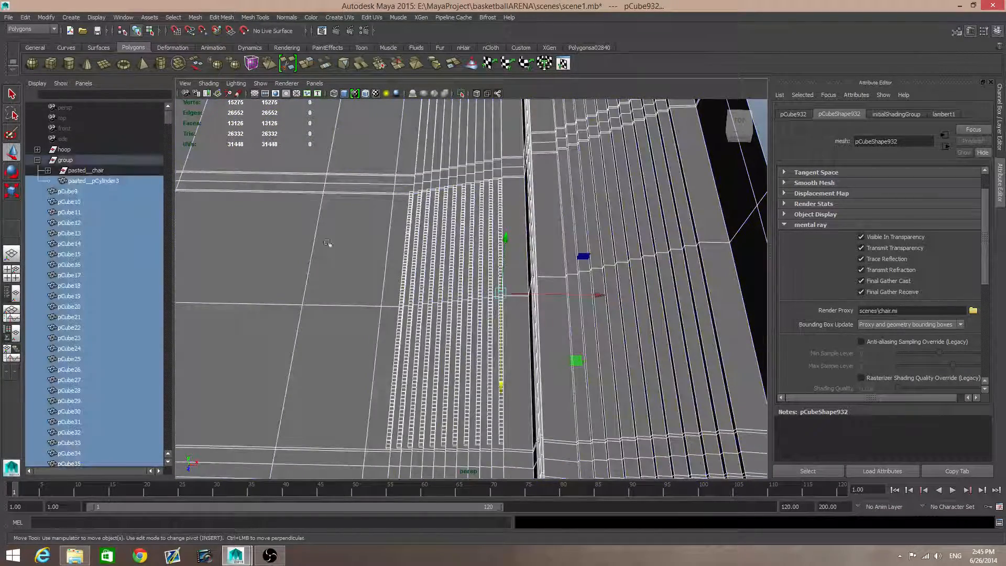
pyautogui.keyDown('shift'); pyautogui.click(344, 383); pyautogui.keyUp('shift')
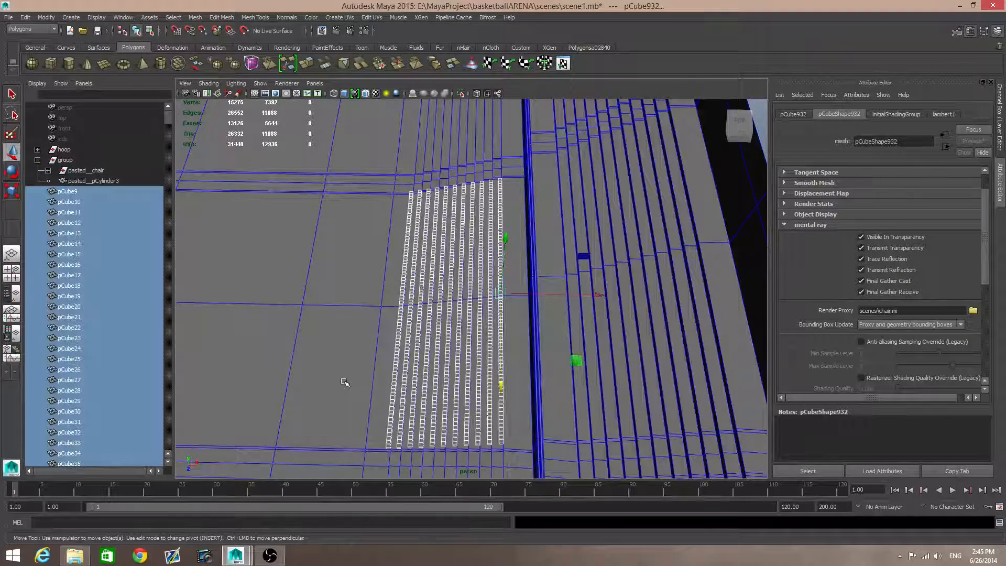
pyautogui.hotkey('ctrl', 'd')
pyautogui.moveTo(597, 295); pyautogui.dragTo(343, 292)
# Step: Locate the duplicated cubes in the scene list and group them
pyautogui.scroll(-20, 121, 357)
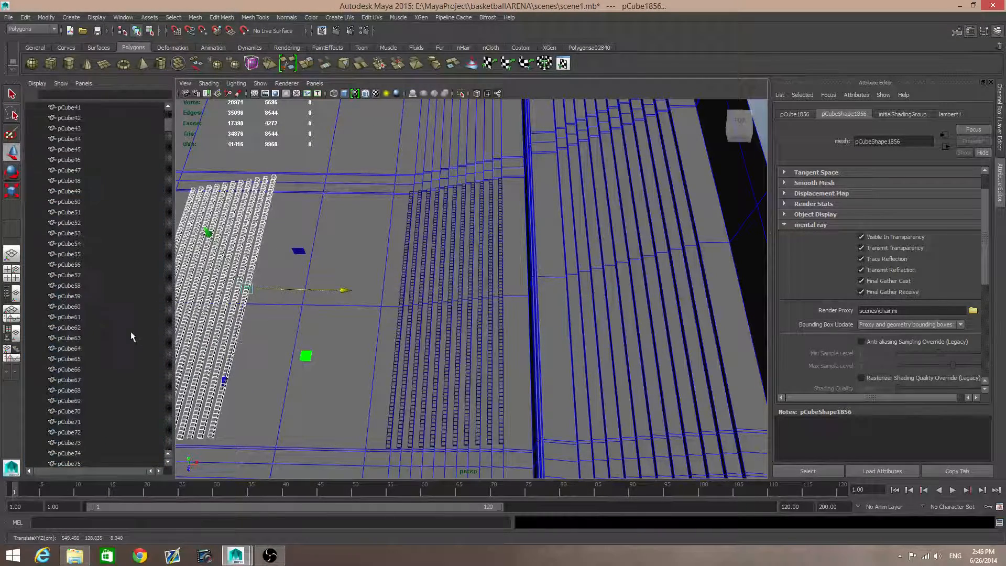
pyautogui.scroll(-15, 103, 390)
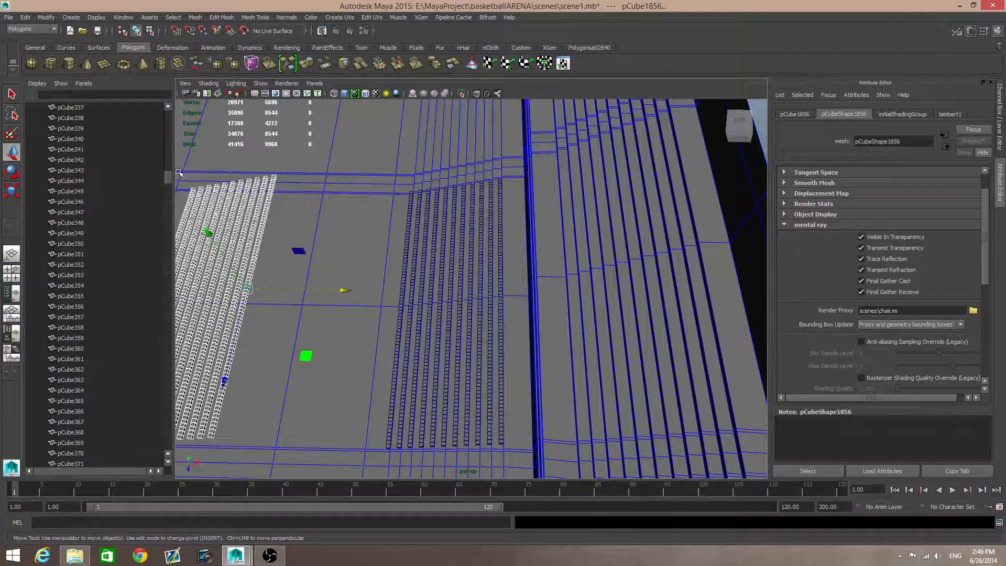
pyautogui.moveTo(169, 171); pyautogui.dragTo(197, 283)
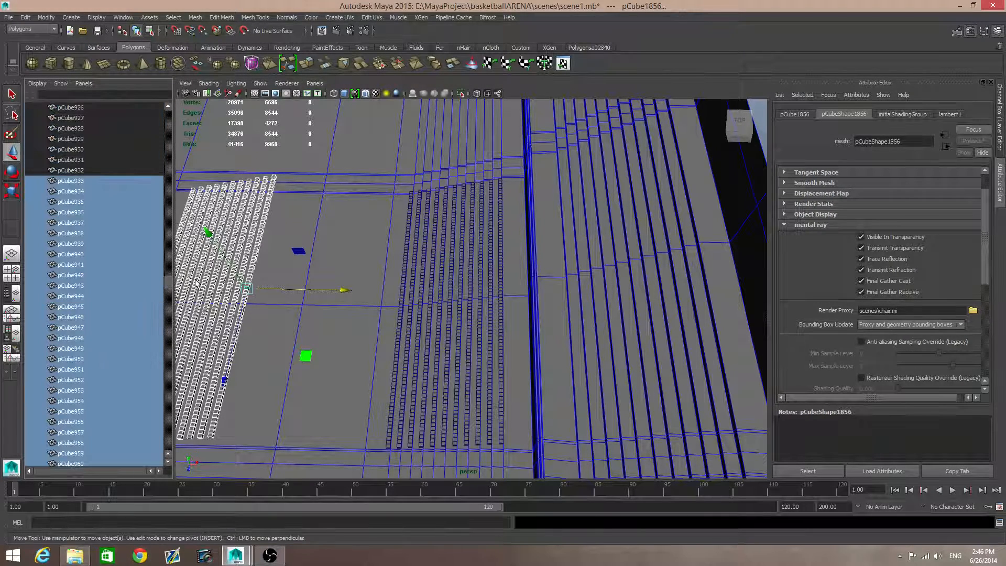
pyautogui.click(36, 47)
pyautogui.click(198, 67)
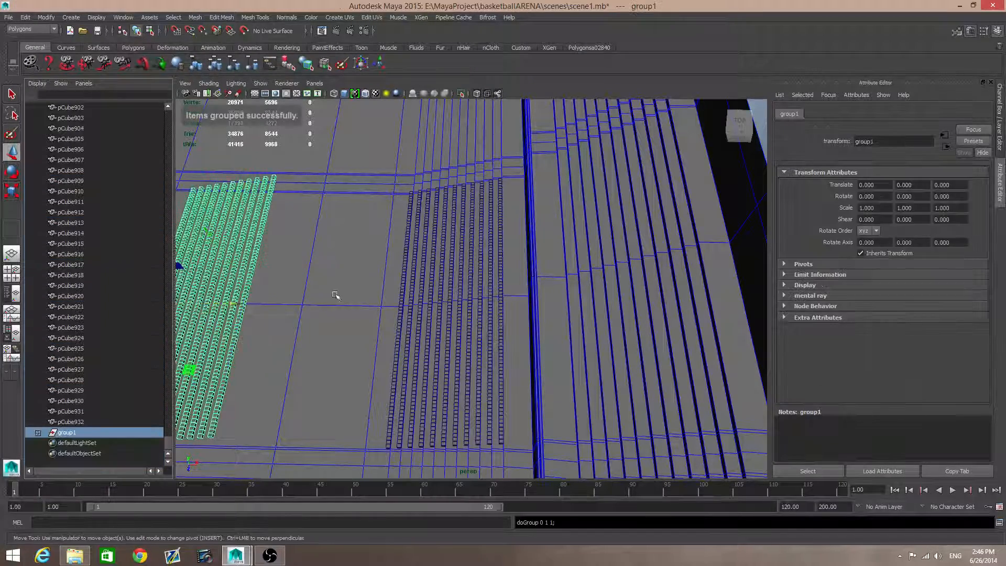
# Step: Move the chair group along X to about -374 and rotate it 180 degrees about Y to face the other way
pyautogui.keyDown('alt'); pyautogui.moveTo(478, 315); pyautogui.dragTo(389, 344, button='right'); pyautogui.keyUp('alt')
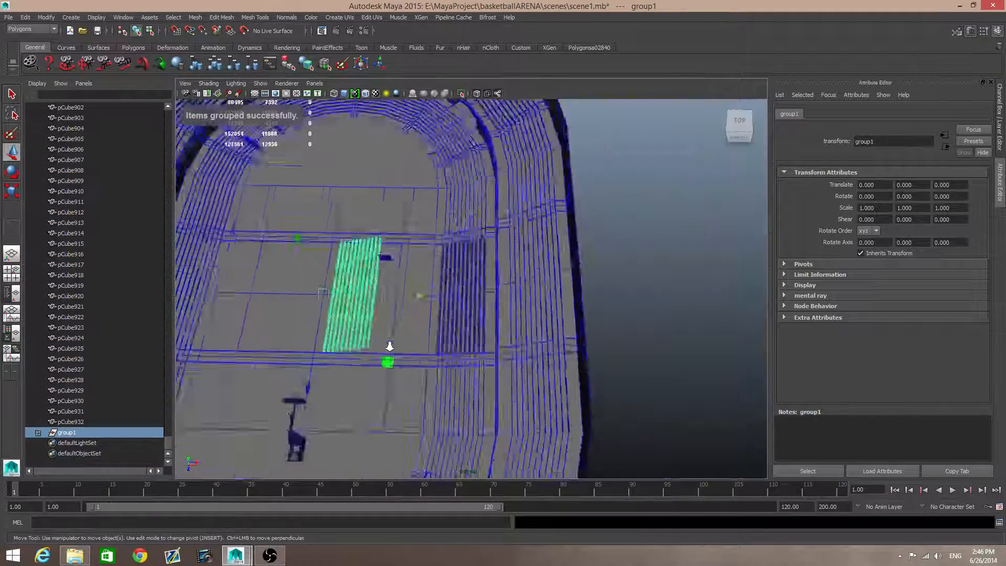
pyautogui.keyDown('alt'); pyautogui.moveTo(388, 344); pyautogui.dragTo(417, 321); pyautogui.keyUp('alt')
pyautogui.keyDown('alt'); pyautogui.moveTo(417, 321); pyautogui.dragTo(489, 276, button='right'); pyautogui.keyUp('alt')
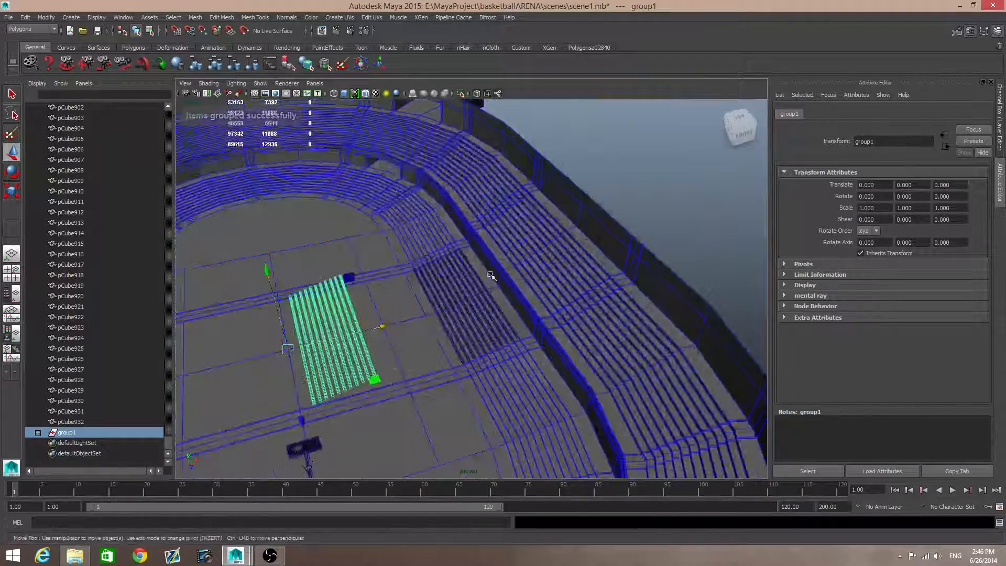
pyautogui.press('a')
pyautogui.scroll(5, 436, 335)
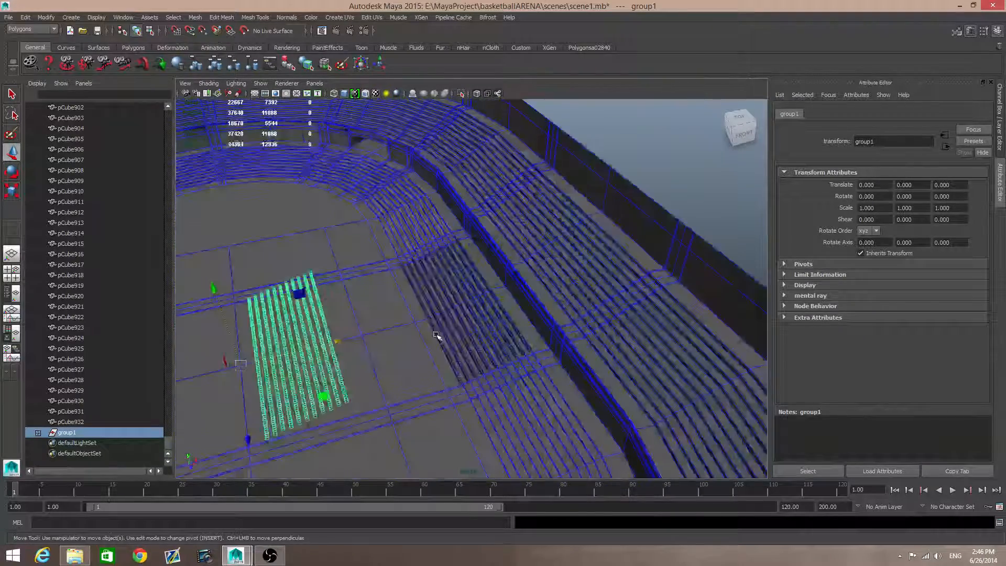
pyautogui.keyDown('alt'); pyautogui.moveTo(353, 334); pyautogui.dragTo(543, 278, button='middle'); pyautogui.keyUp('alt')
pyautogui.scroll(3, 500, 303)
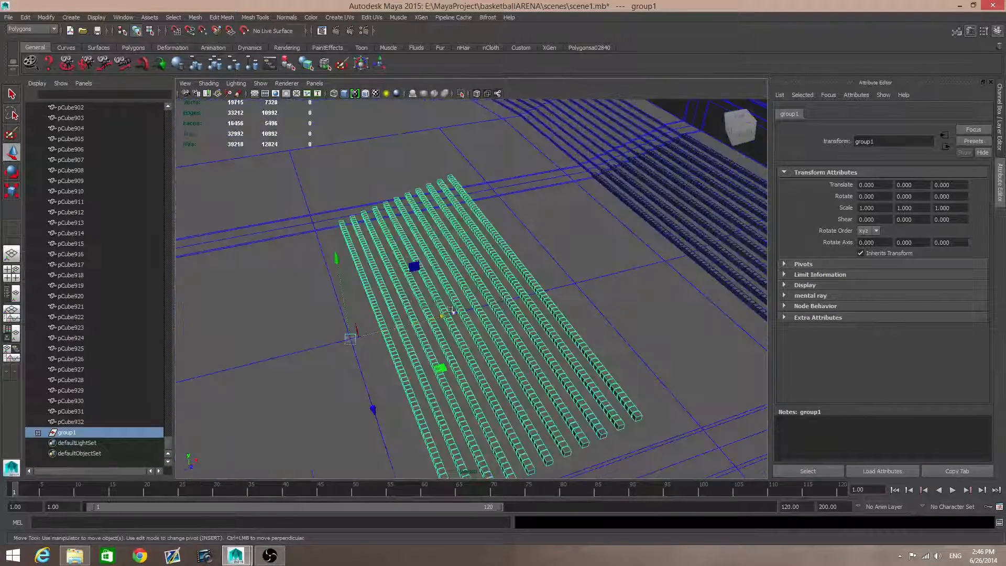
pyautogui.moveTo(442, 317); pyautogui.dragTo(309, 373)
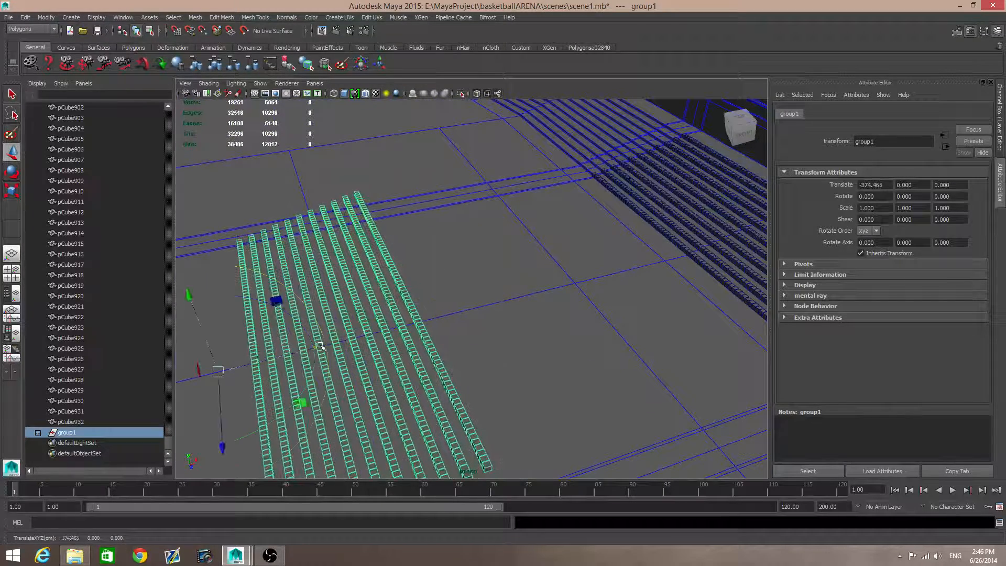
pyautogui.press('e')
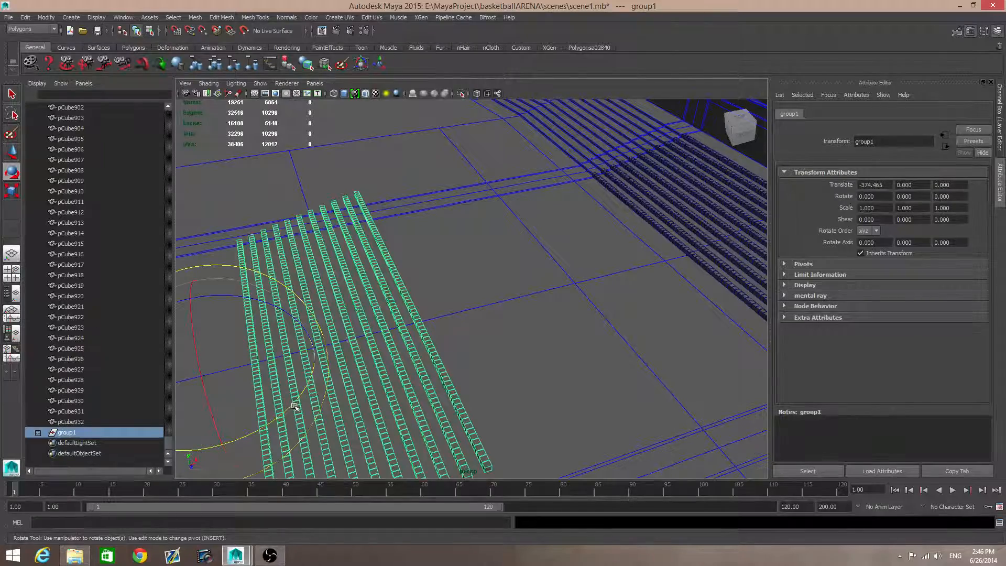
pyautogui.moveTo(294, 406); pyautogui.dragTo(308, 193)
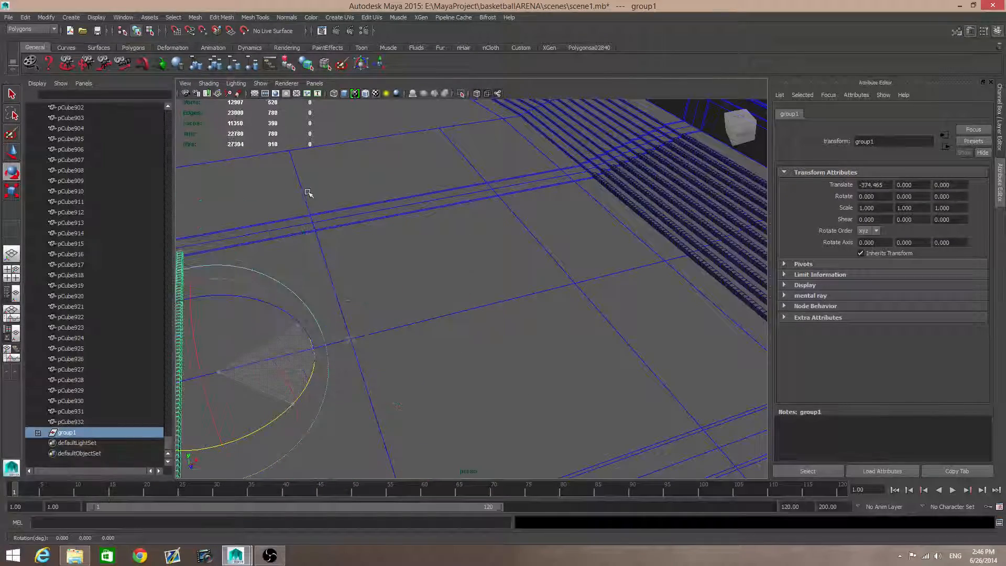
pyautogui.scroll(-3, 330, 270)
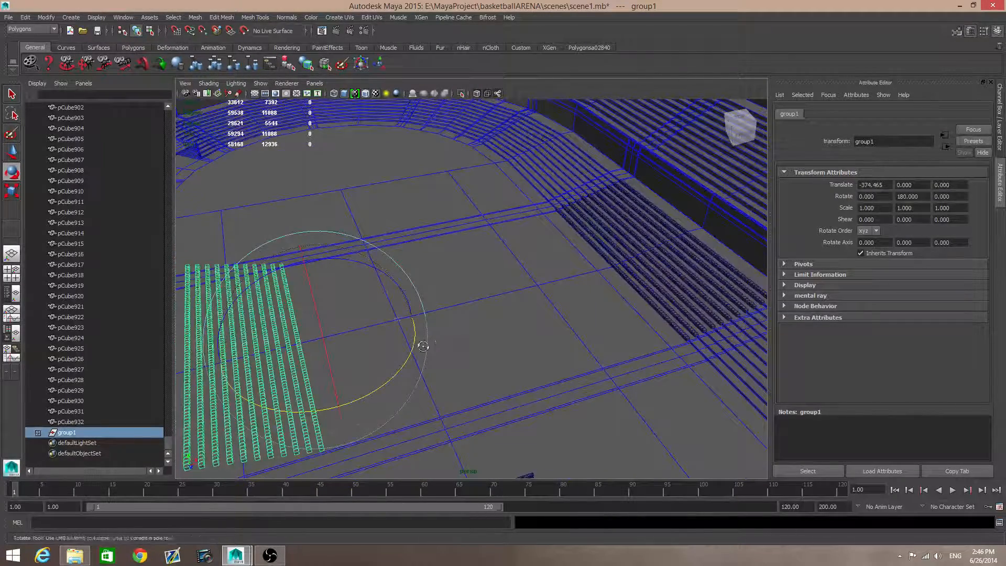
# Step: Move the rotated chair group along X to about -1116.8, onto the lower steps of the opposite stand
pyautogui.keyDown('alt'); pyautogui.moveTo(423, 346); pyautogui.dragTo(386, 340); pyautogui.keyUp('alt')
pyautogui.keyDown('alt'); pyautogui.moveTo(333, 283); pyautogui.dragTo(527, 264); pyautogui.keyUp('alt')
pyautogui.press('w')
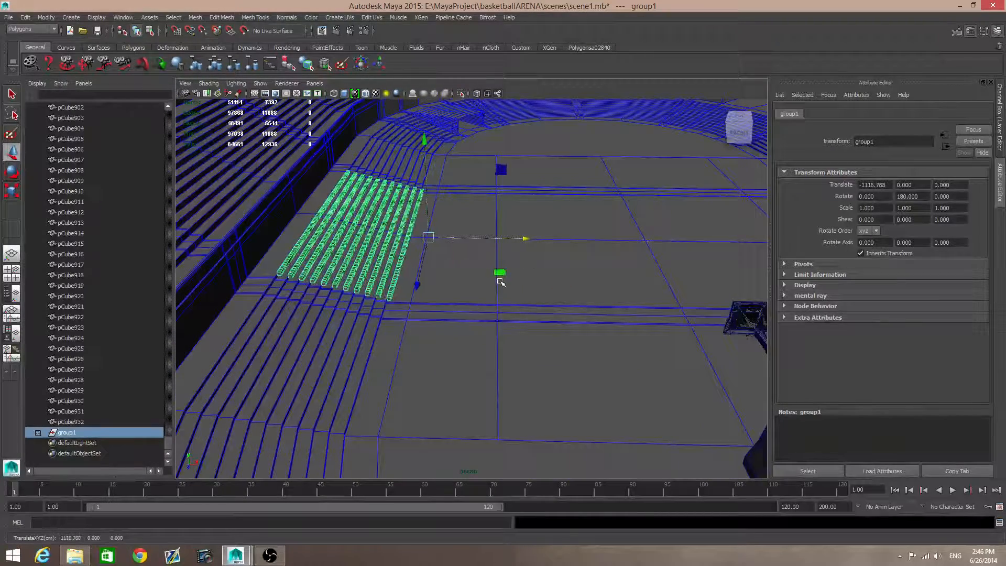
# Step: Nudge the chair group along X to -1119.427 so its rows line up with the edges of the opposite stand's steps
pyautogui.press('f')
pyautogui.keyDown('alt'); pyautogui.moveTo(485, 331); pyautogui.dragTo(529, 247); pyautogui.keyUp('alt')
pyautogui.keyDown('alt'); pyautogui.moveTo(530, 248); pyautogui.dragTo(555, 260, button='middle'); pyautogui.keyUp('alt')
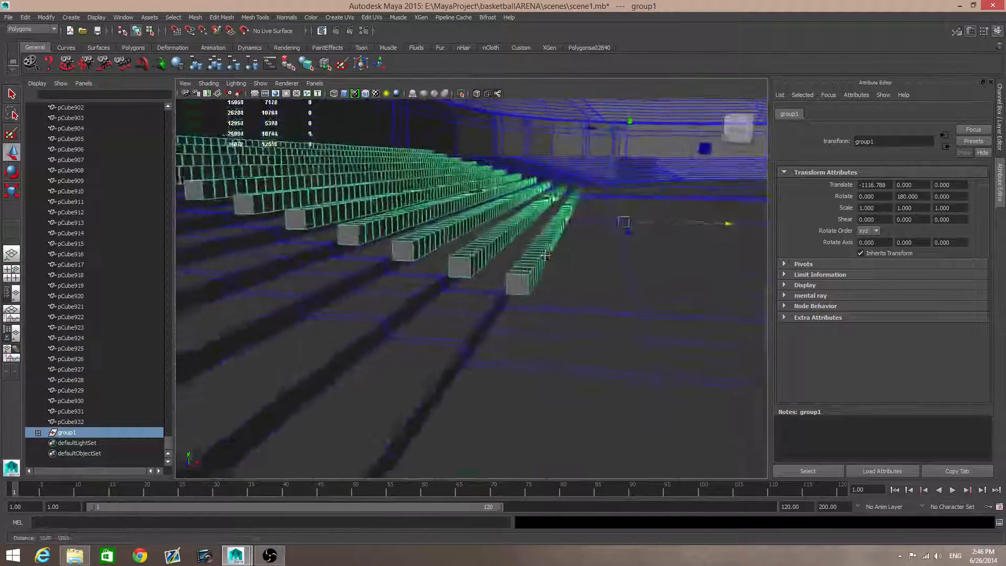
pyautogui.keyDown('alt'); pyautogui.moveTo(556, 260); pyautogui.dragTo(632, 265, button='right'); pyautogui.keyUp('alt')
pyautogui.keyDown('alt'); pyautogui.moveTo(725, 214); pyautogui.dragTo(680, 223, button='middle'); pyautogui.keyUp('alt')
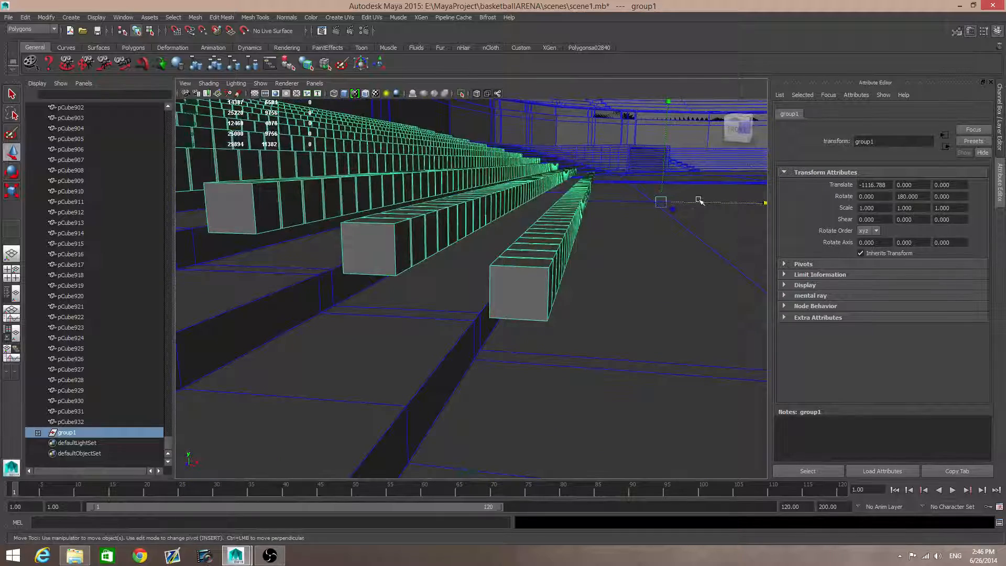
pyautogui.moveTo(700, 202); pyautogui.dragTo(698, 203)
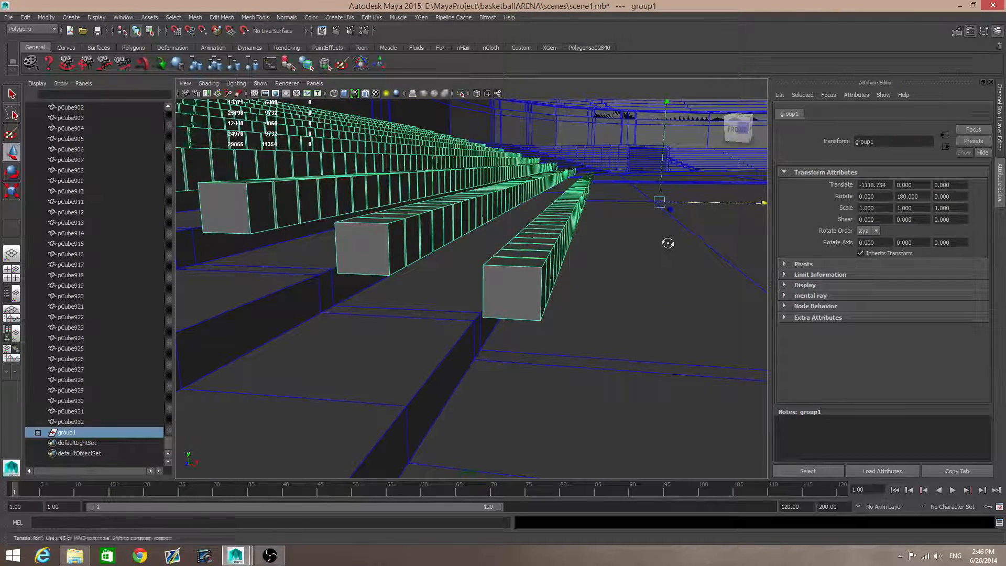
pyautogui.keyDown('alt'); pyautogui.moveTo(667, 243); pyautogui.dragTo(723, 270); pyautogui.keyUp('alt')
pyautogui.keyDown('alt'); pyautogui.moveTo(723, 269); pyautogui.dragTo(685, 279, button='middle'); pyautogui.keyUp('alt')
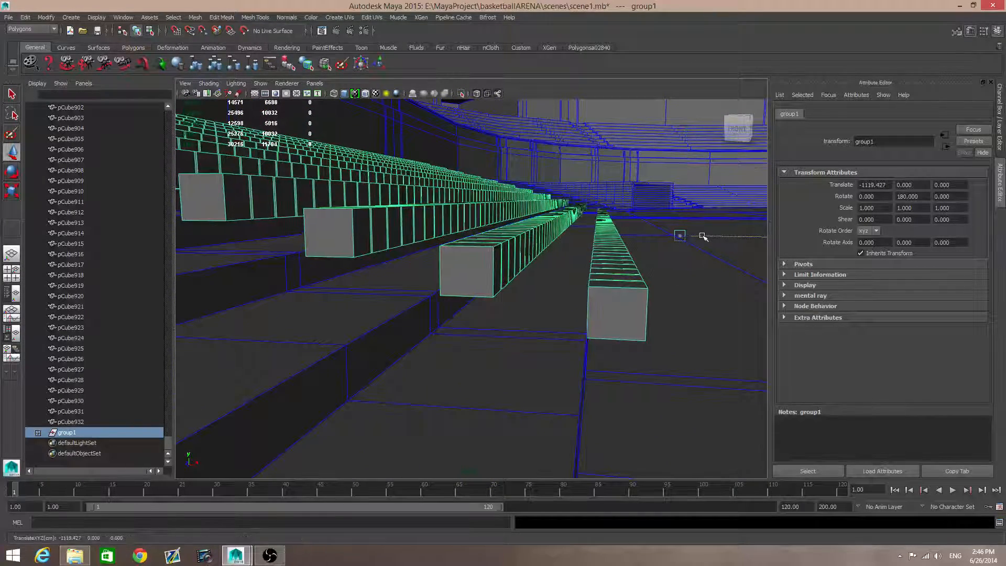
# Step: Examine the original chair rows on the lower stand and how they fit the steps
pyautogui.scroll(-7, 550, 335)
pyautogui.keyDown('alt'); pyautogui.moveTo(550, 335); pyautogui.dragTo(595, 204); pyautogui.keyUp('alt')
pyautogui.keyDown('alt'); pyautogui.moveTo(594, 204); pyautogui.dragTo(388, 263, button='middle'); pyautogui.keyUp('alt')
pyautogui.keyDown('alt'); pyautogui.moveTo(473, 337); pyautogui.dragTo(575, 320, button='right'); pyautogui.keyUp('alt')
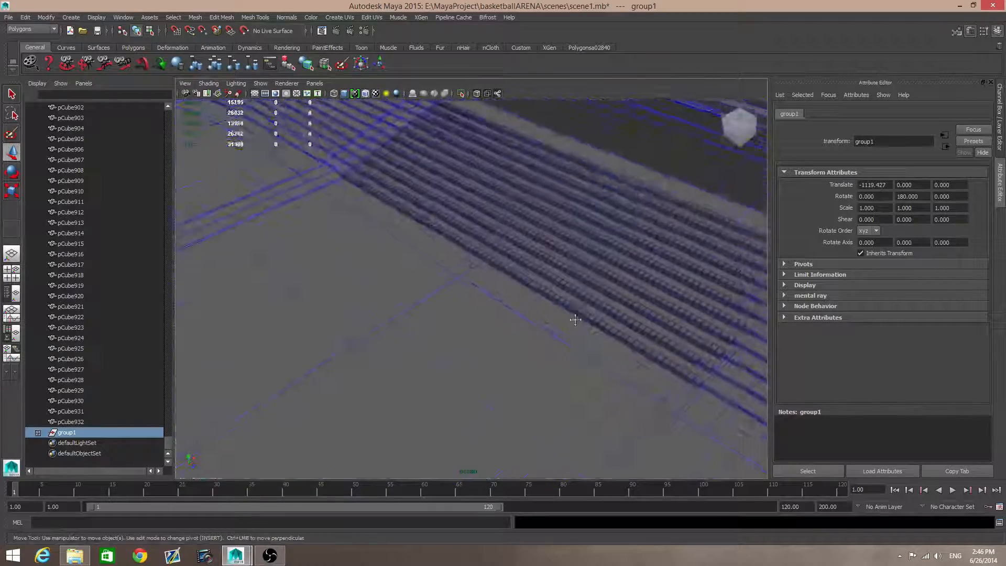
pyautogui.keyDown('alt'); pyautogui.moveTo(575, 319); pyautogui.dragTo(493, 349, button='middle'); pyautogui.keyUp('alt')
pyautogui.keyDown('alt'); pyautogui.moveTo(493, 349); pyautogui.dragTo(540, 274, button='right'); pyautogui.keyUp('alt')
pyautogui.keyDown('alt'); pyautogui.moveTo(540, 274); pyautogui.dragTo(467, 307, button='middle'); pyautogui.keyUp('alt')
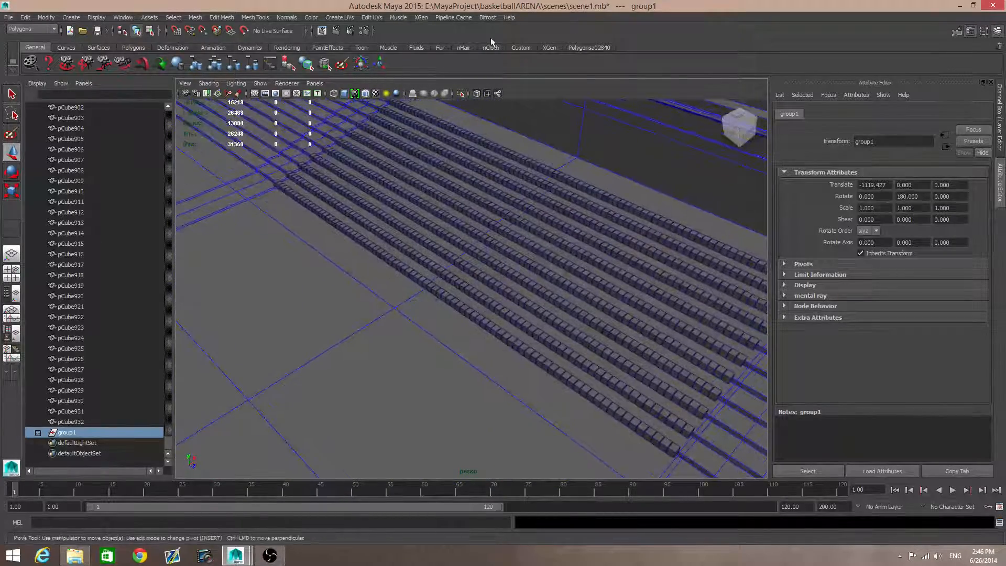
pyautogui.keyDown('alt'); pyautogui.moveTo(512, 162); pyautogui.dragTo(426, 338); pyautogui.keyUp('alt')
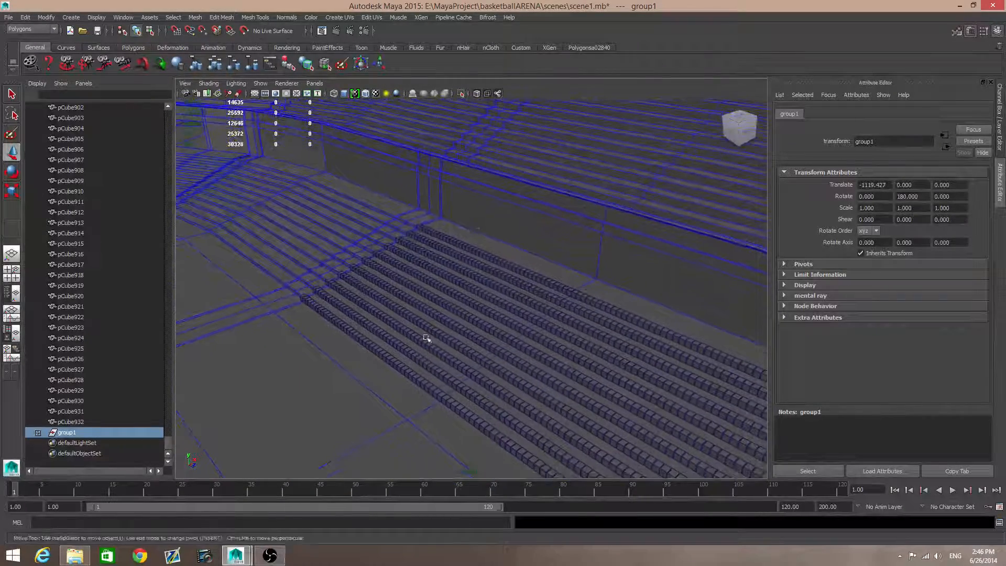
# Step: Save the scene with the chair blocks on both stands
pyautogui.click(8, 16)
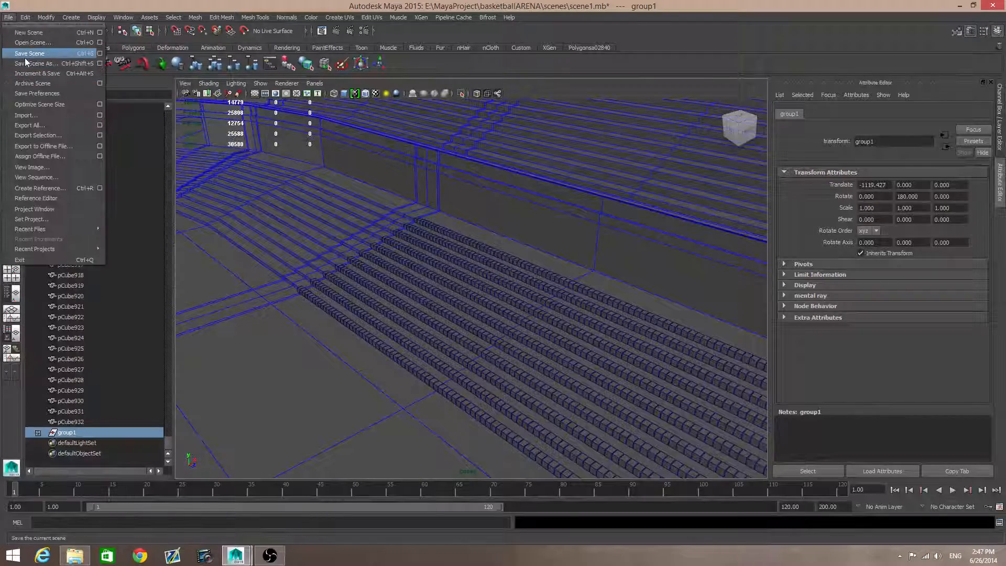
pyautogui.click(25, 54)
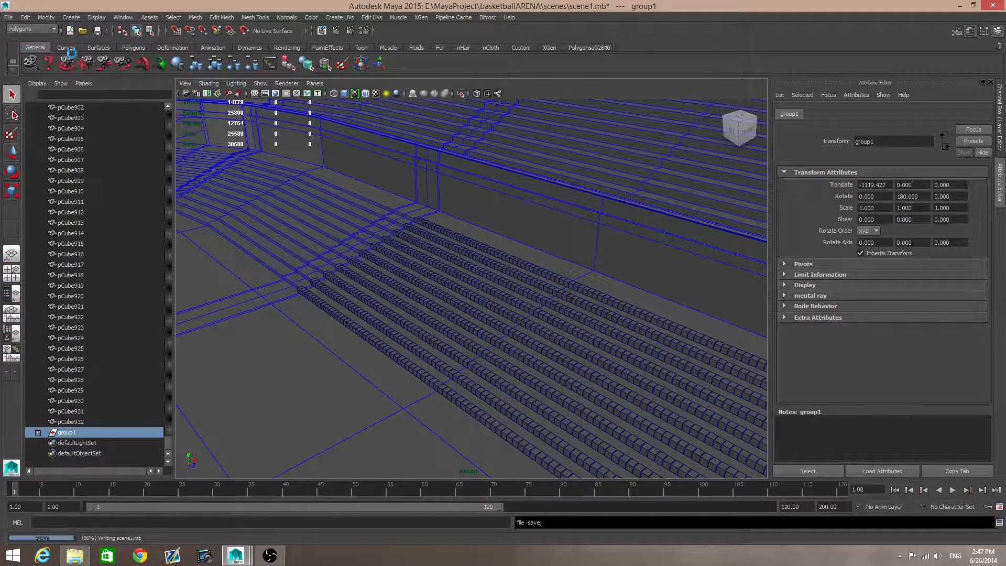
pyautogui.press('w')
# Step: Frame a low view along the chair-filled stand, render it with mental ray, and close the finished render
pyautogui.keyDown('alt'); pyautogui.moveTo(528, 323); pyautogui.dragTo(455, 329); pyautogui.keyUp('alt')
pyautogui.scroll(5, 471, 355)
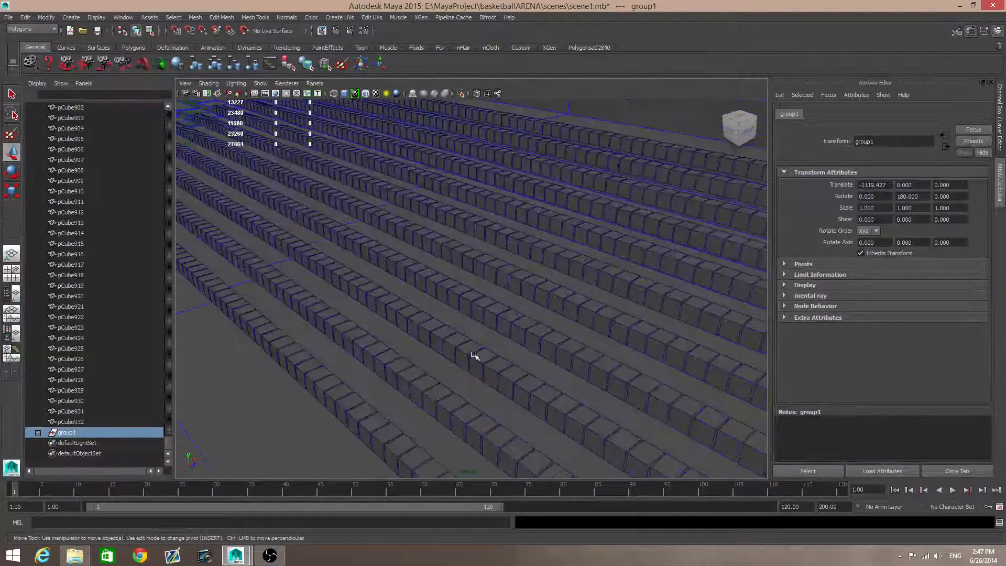
pyautogui.keyDown('alt'); pyautogui.moveTo(456, 325); pyautogui.dragTo(408, 370); pyautogui.keyUp('alt')
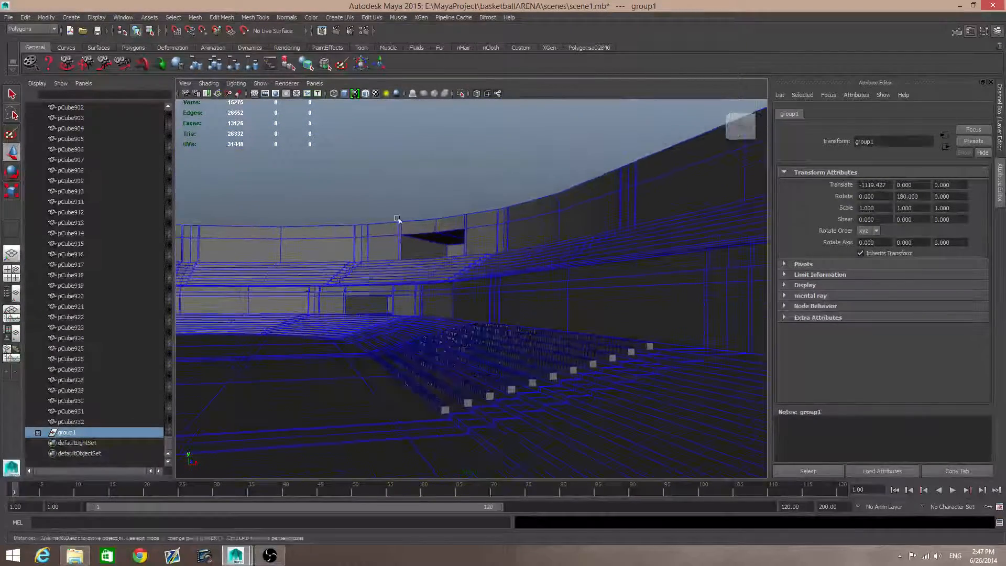
pyautogui.click(332, 32)
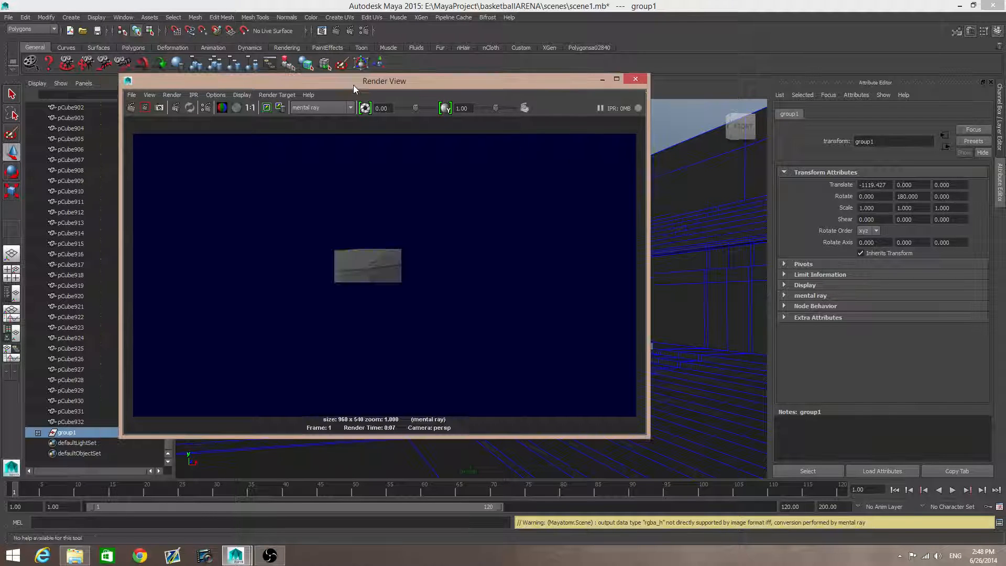
pyautogui.click(636, 79)
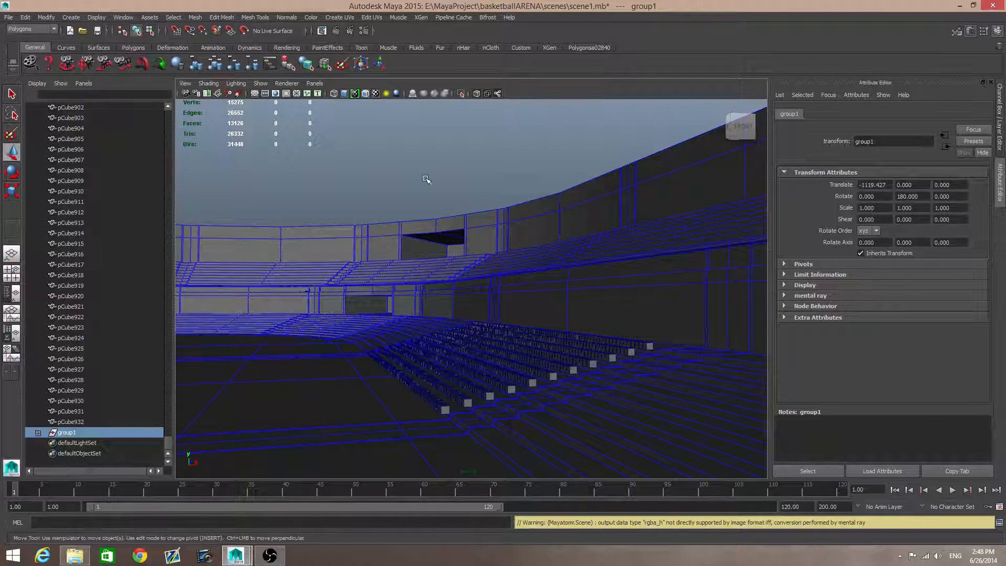
# Step: Inspect the filled lower section together with the neighbouring curved section and the upper tier from several angles
pyautogui.scroll(-3, 494, 376)
pyautogui.scroll(5, 494, 374)
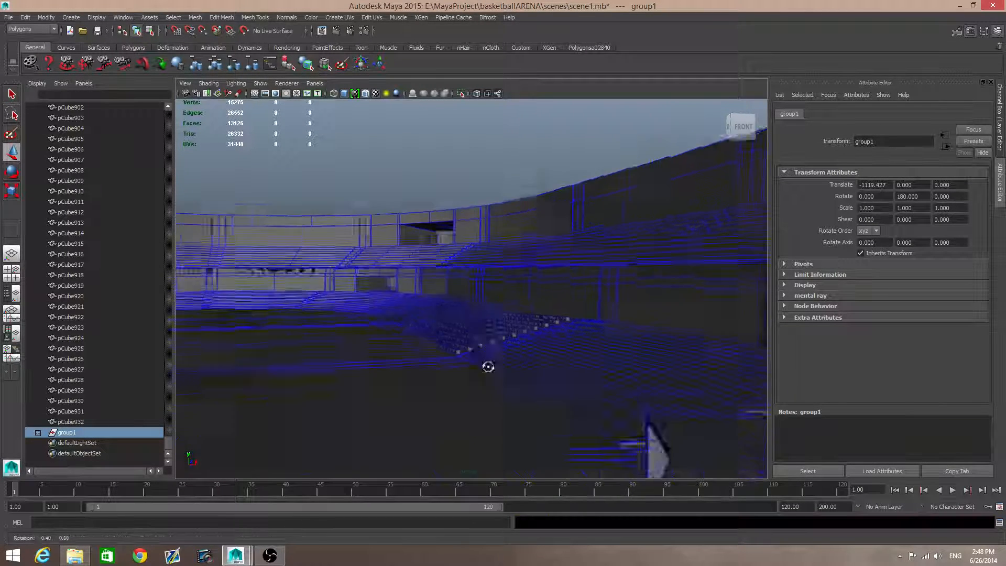
pyautogui.keyDown('alt'); pyautogui.moveTo(476, 322); pyautogui.dragTo(533, 407, button='middle'); pyautogui.keyUp('alt')
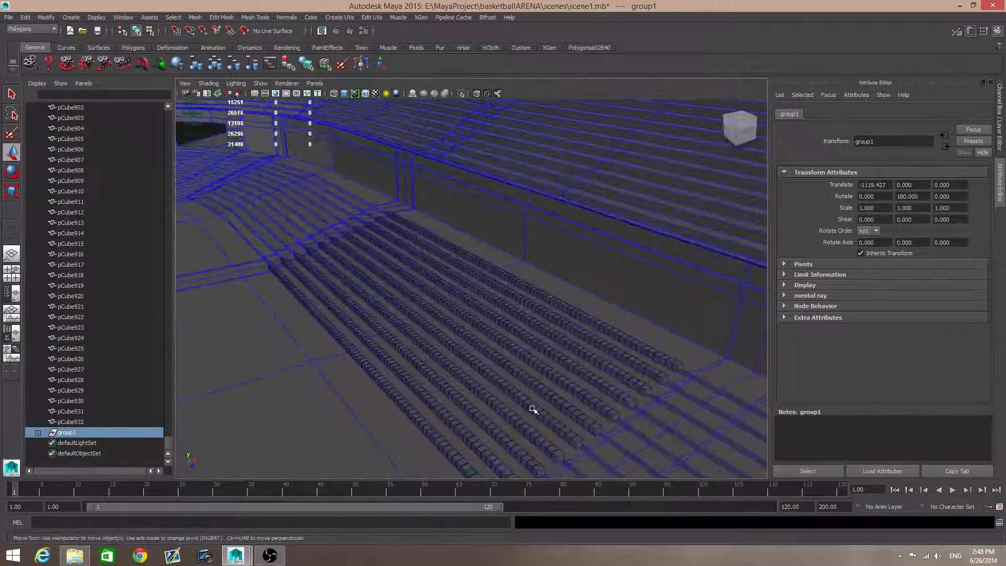
pyautogui.scroll(-3, 533, 407)
pyautogui.keyDown('alt'); pyautogui.moveTo(533, 408); pyautogui.dragTo(416, 388); pyautogui.keyUp('alt')
pyautogui.keyDown('alt'); pyautogui.moveTo(415, 388); pyautogui.dragTo(577, 402, button='middle'); pyautogui.keyUp('alt')
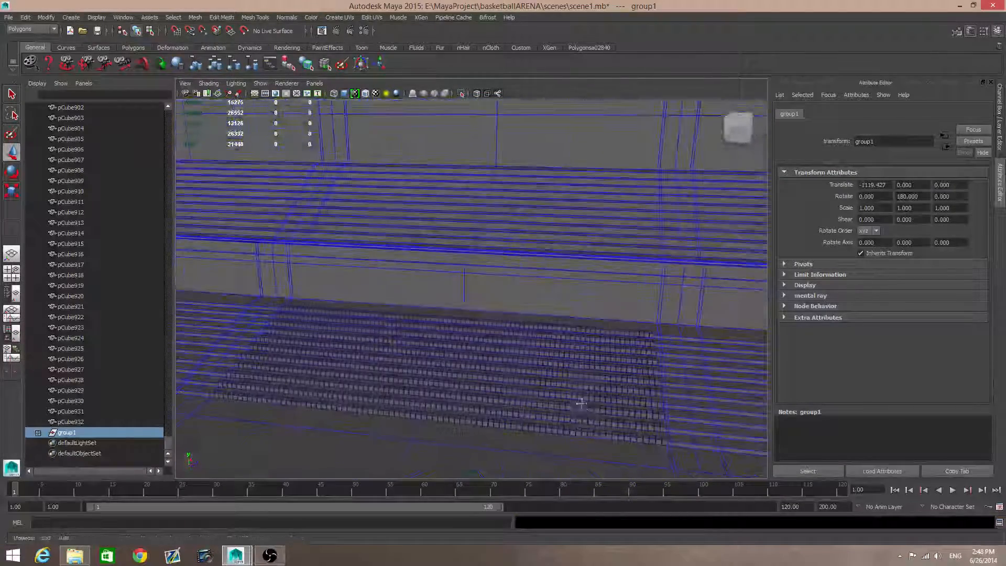
pyautogui.keyDown('alt'); pyautogui.moveTo(577, 402); pyautogui.dragTo(412, 371); pyautogui.keyUp('alt')
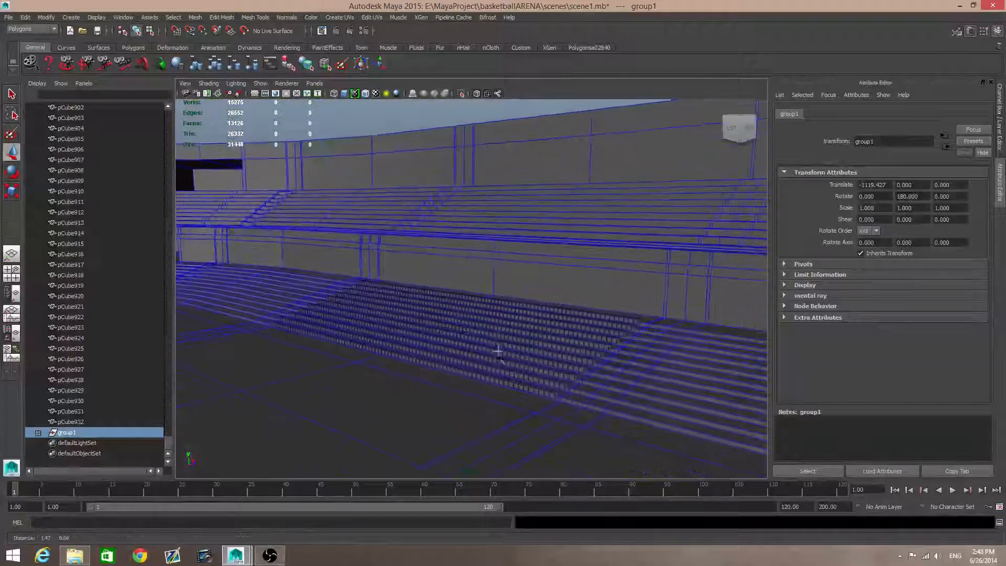
pyautogui.keyDown('alt'); pyautogui.moveTo(498, 348); pyautogui.dragTo(443, 316); pyautogui.keyUp('alt')
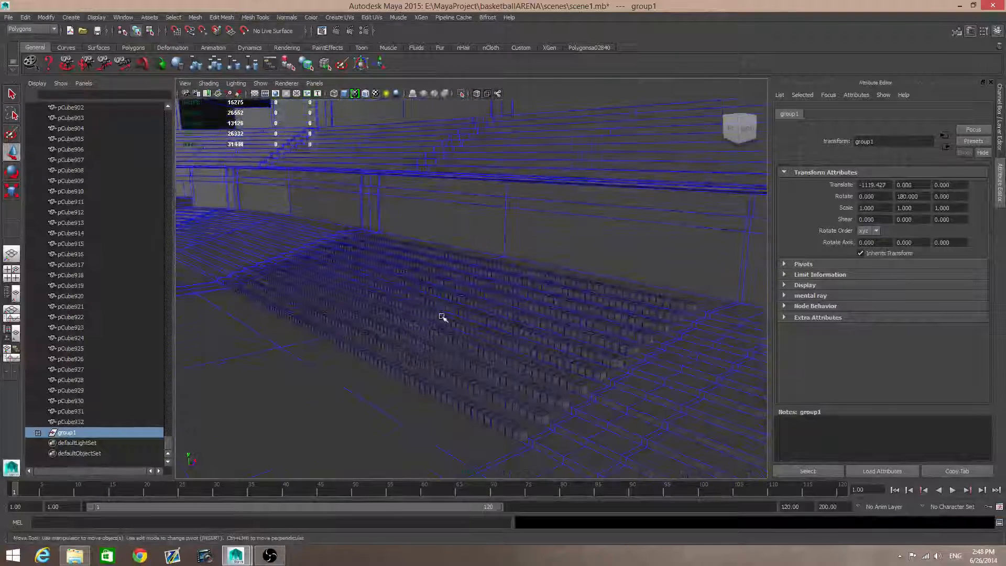